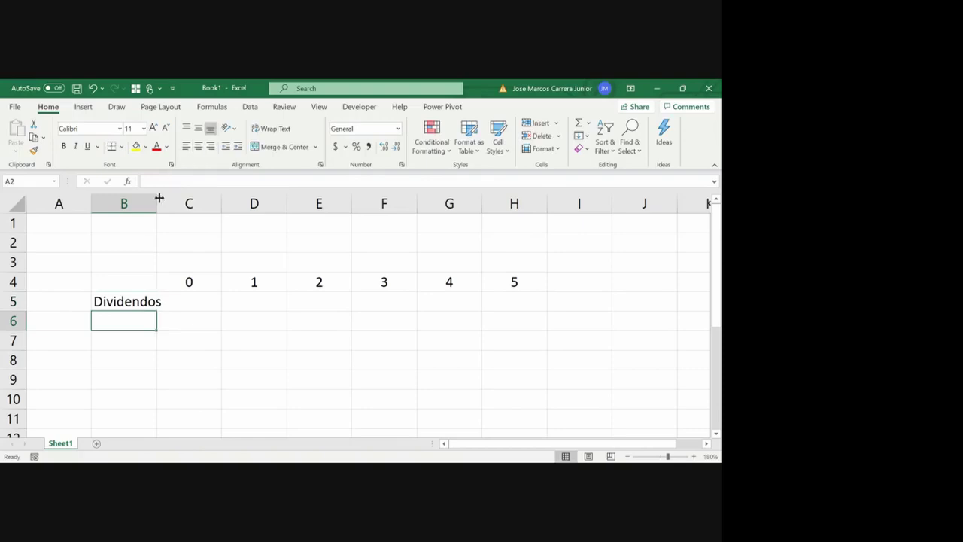
- Label cell B6 "Crescimento %" and fit column B's width to its contents
double_click(157, 201)
type("Cr")
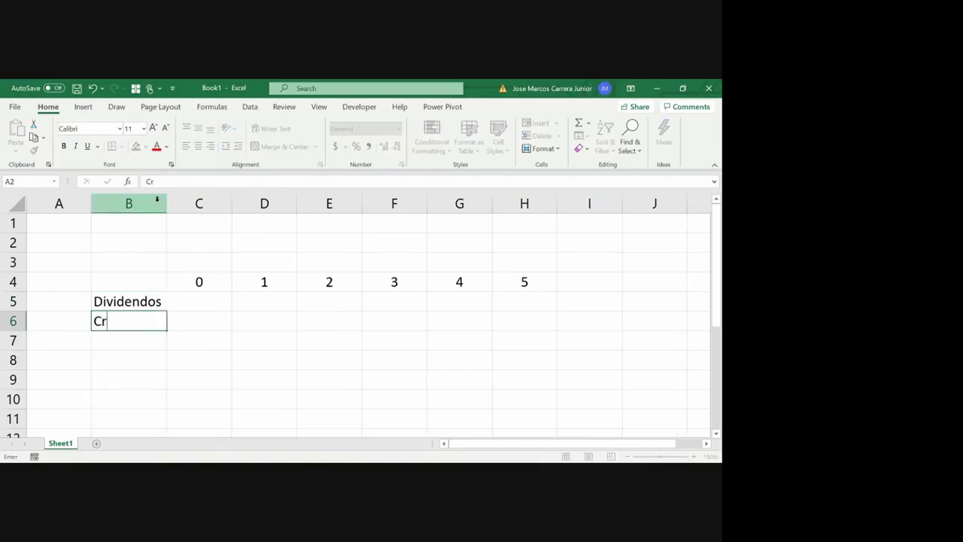
type("escimento %")
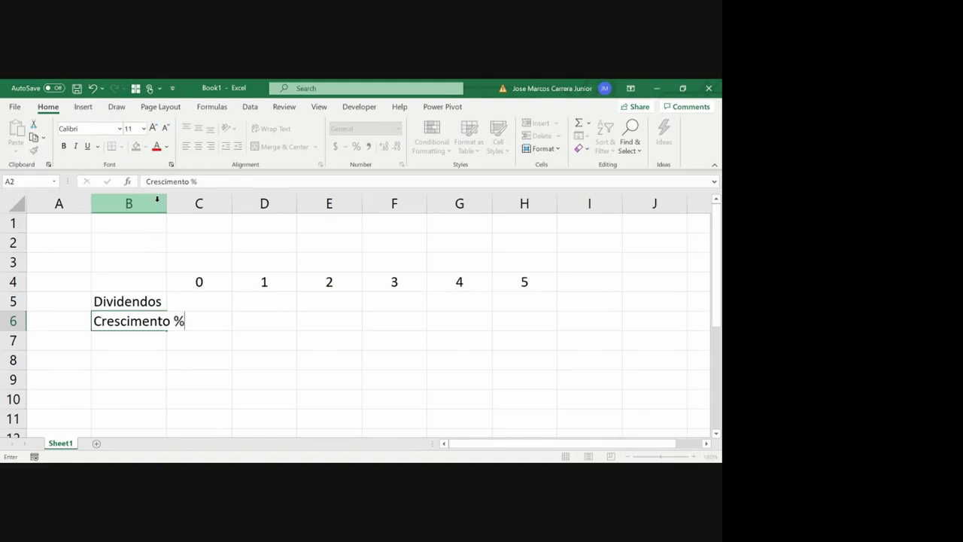
key("Return")
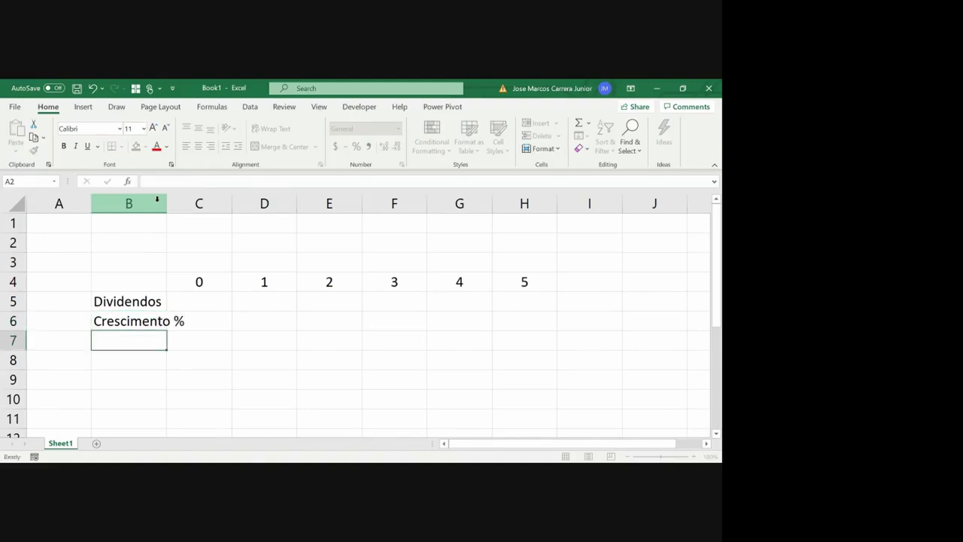
double_click(166, 203)
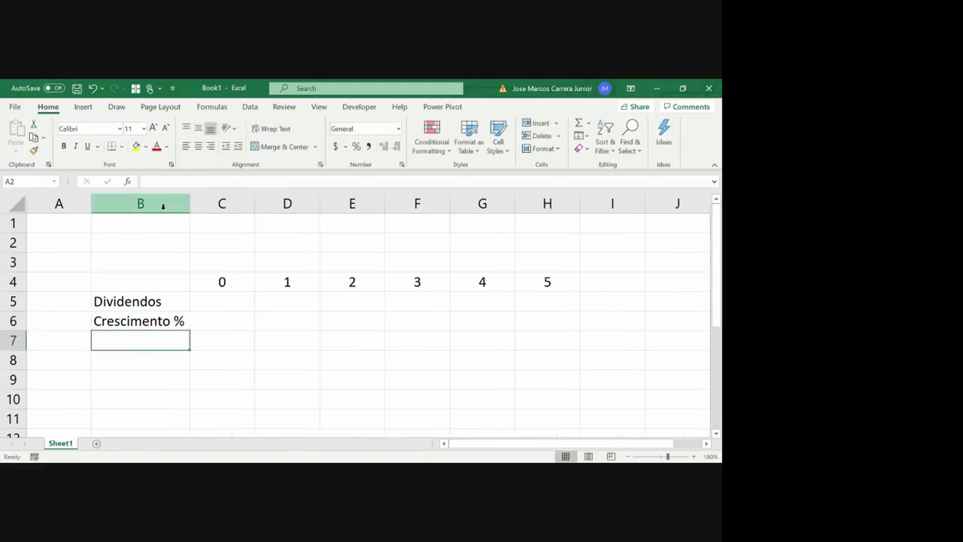
- Enter 2 as the period 1 dividend in D5, shown with two decimals and centred
key("Up")
key("Up")
key("Right")
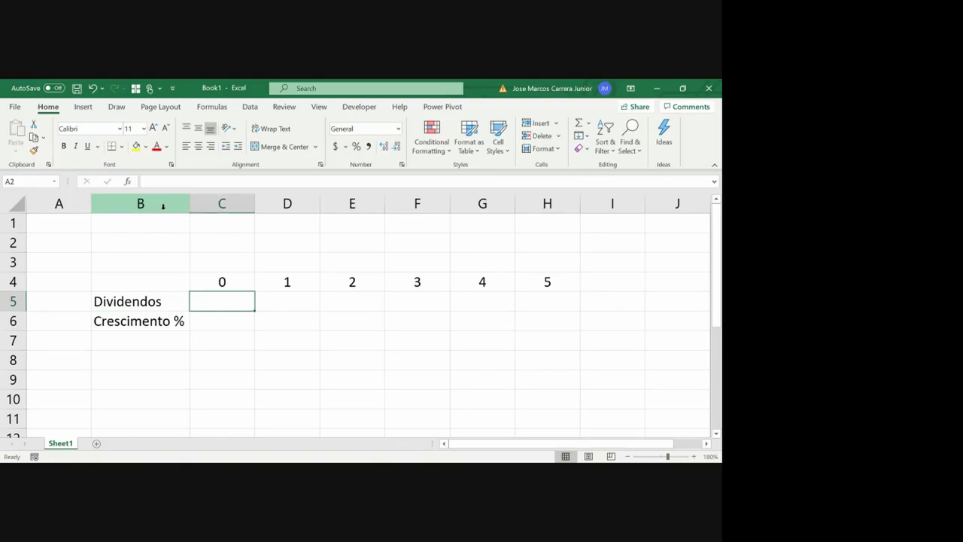
key("Right")
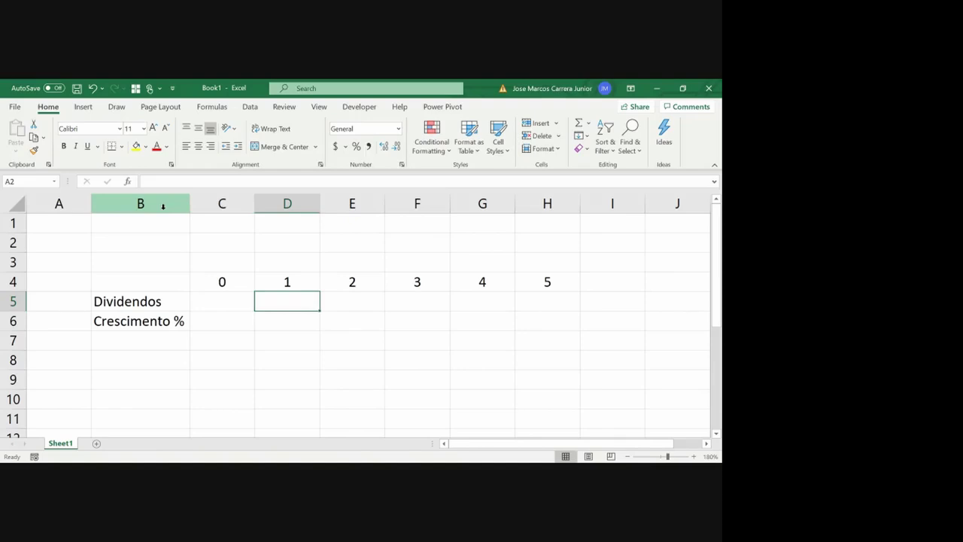
type("2")
key("Return")
key("Up")
left_click(384, 146)
left_click(383, 146)
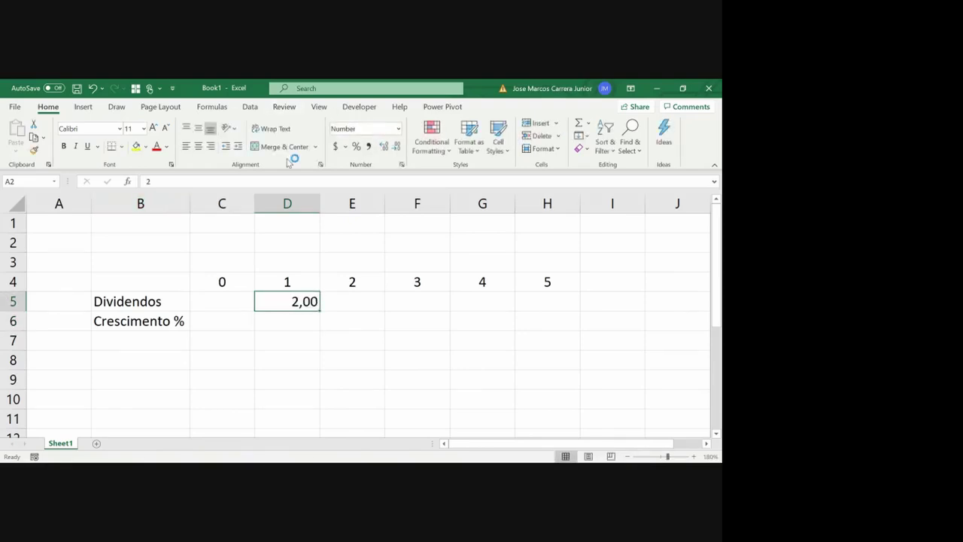
left_click(198, 147)
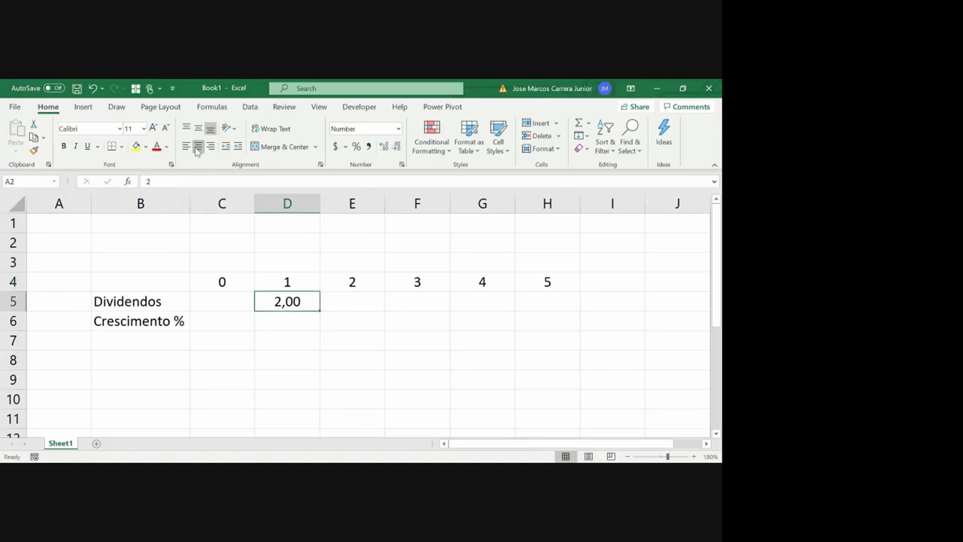
- Choose a Number format for C5:H11 with two decimals, a thousands separator and negatives in parentheses
key("Left")
key("shift+Right")
key("shift+Down")
key("shift+Down")
key("shift+Right")
key("shift+Right")
key("shift+Right")
key("shift+Down")
key("shift+Down")
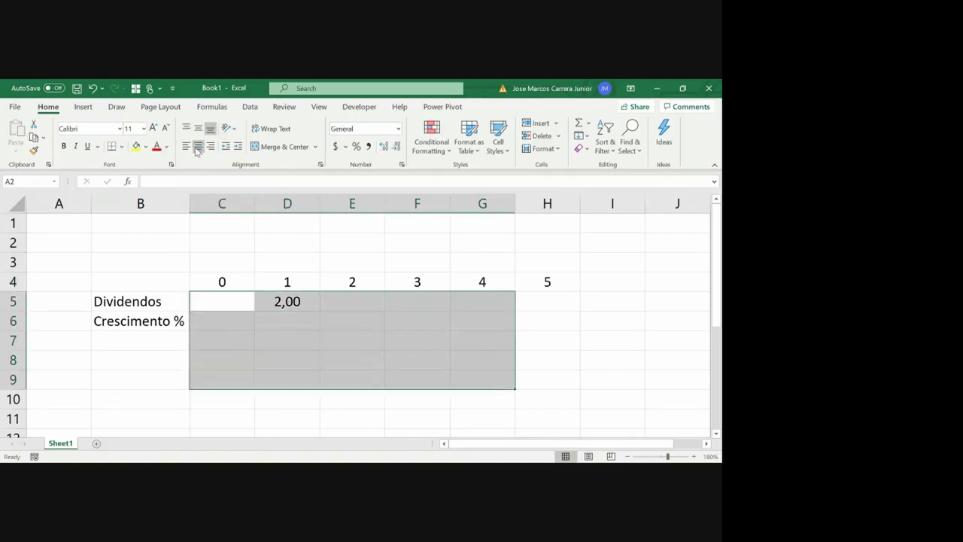
key("shift+Down")
key("shift+Down")
key("shift+Right")
right_click(258, 322)
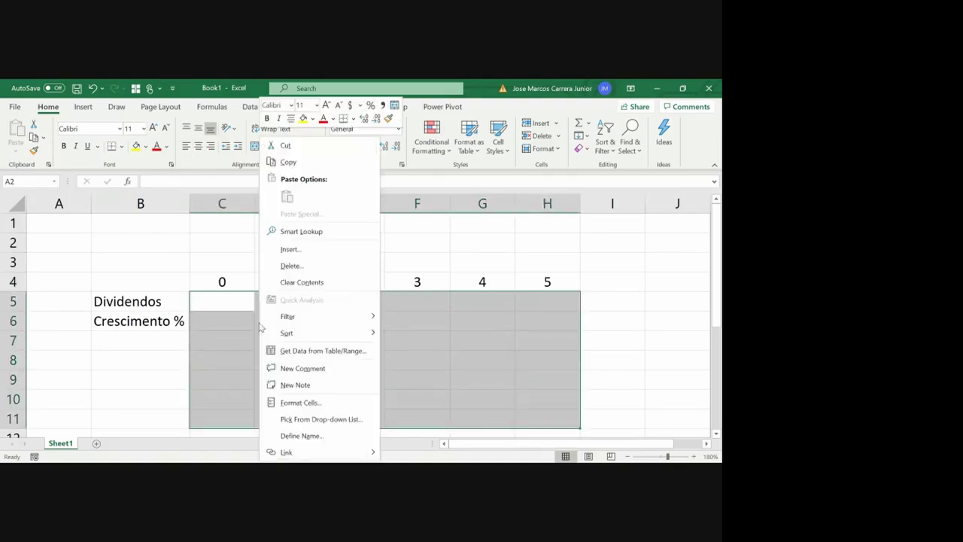
left_click(307, 402)
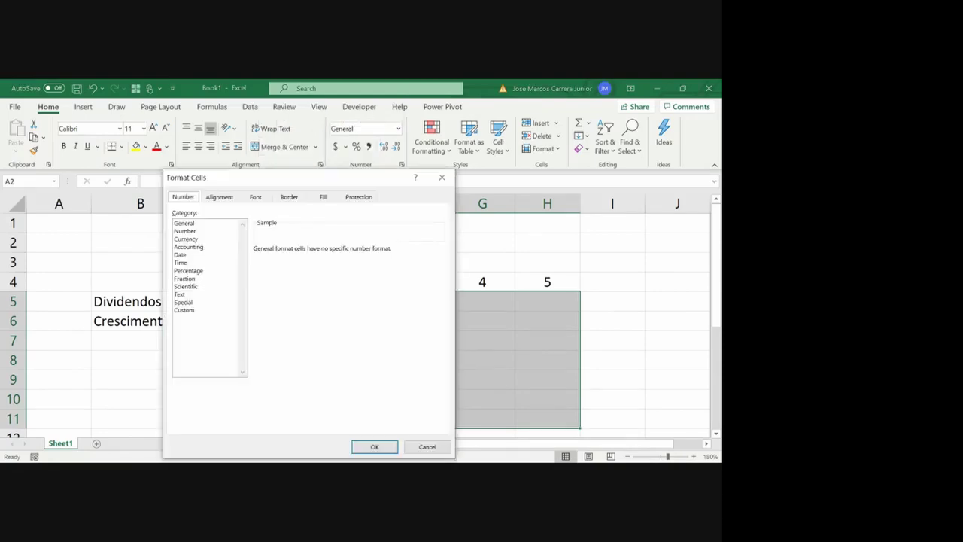
left_click(185, 231)
left_click(269, 303)
left_click(257, 264)
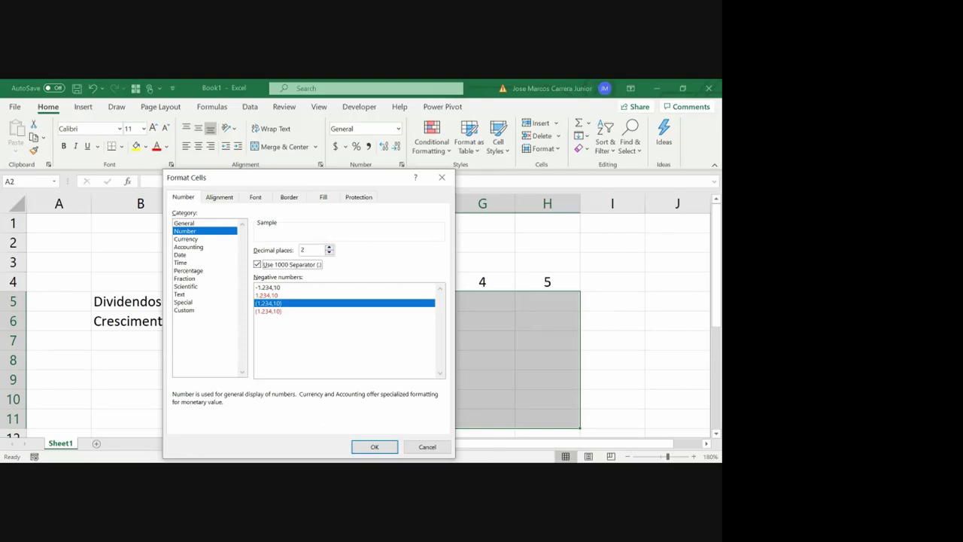
- Turn that format into a custom code with an R$ prefix for positives and a dash for zeros, and apply it
left_click(184, 310)
left_click(312, 259)
type(";(#.##0,00")
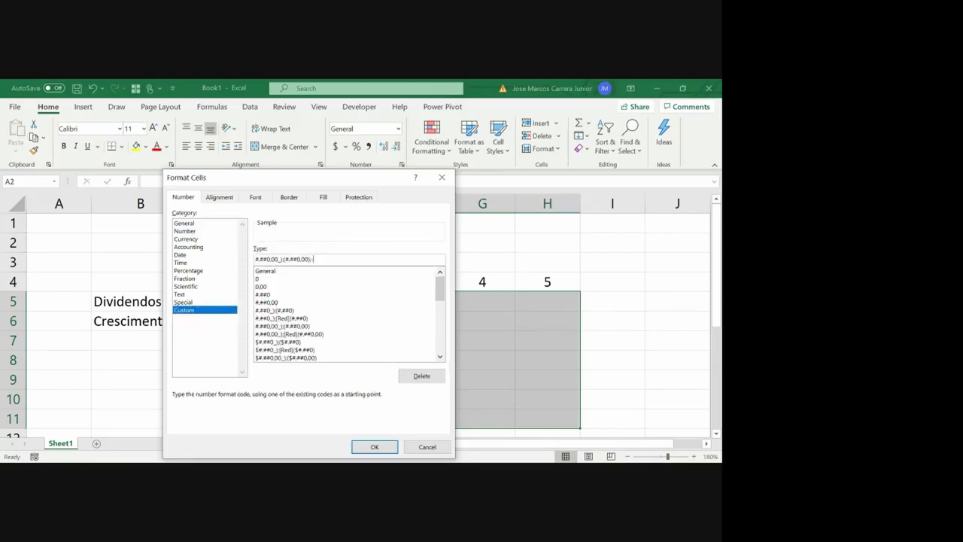
type("-")
key("Home")
type("R$")
key("Return")
key("Right")
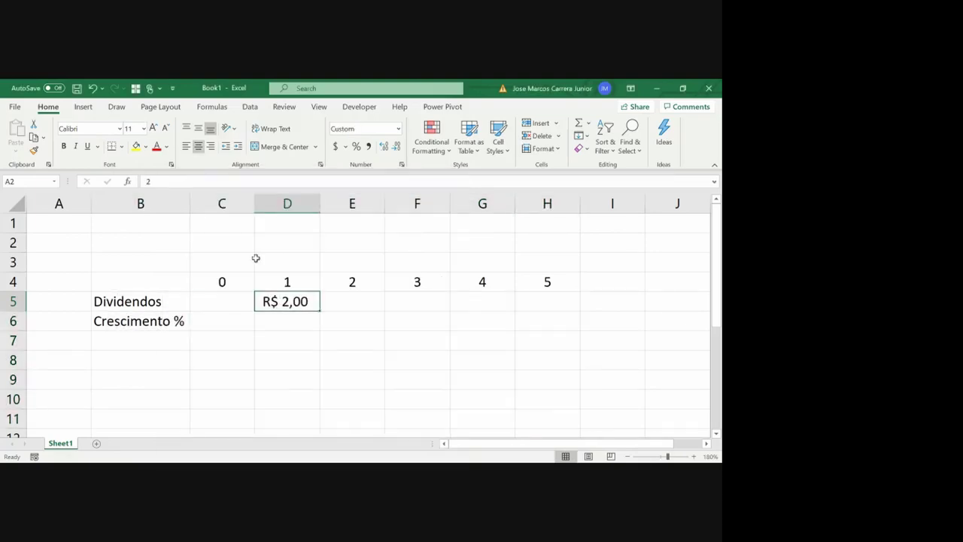
- Make the period header row B4:H4 bold and give it a top and bottom border
key("Down")
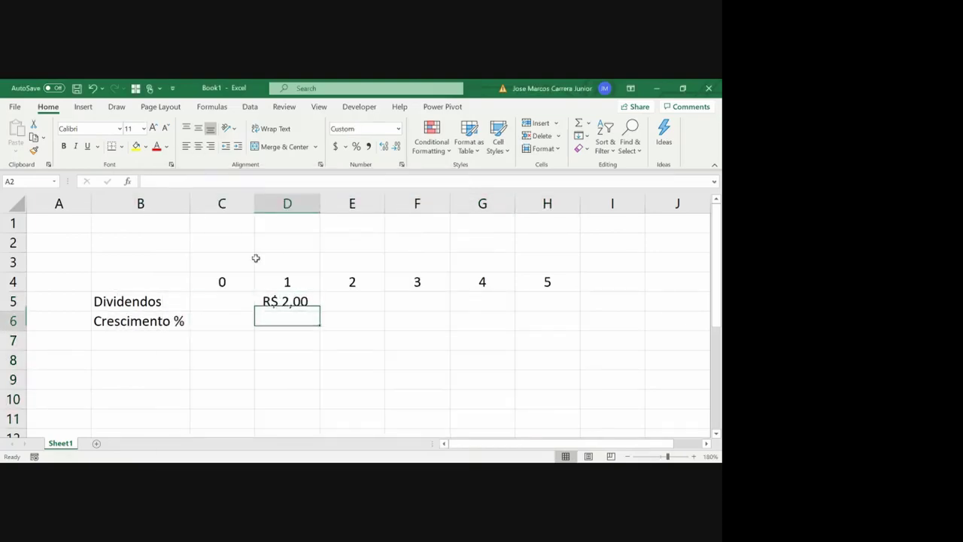
key("Right")
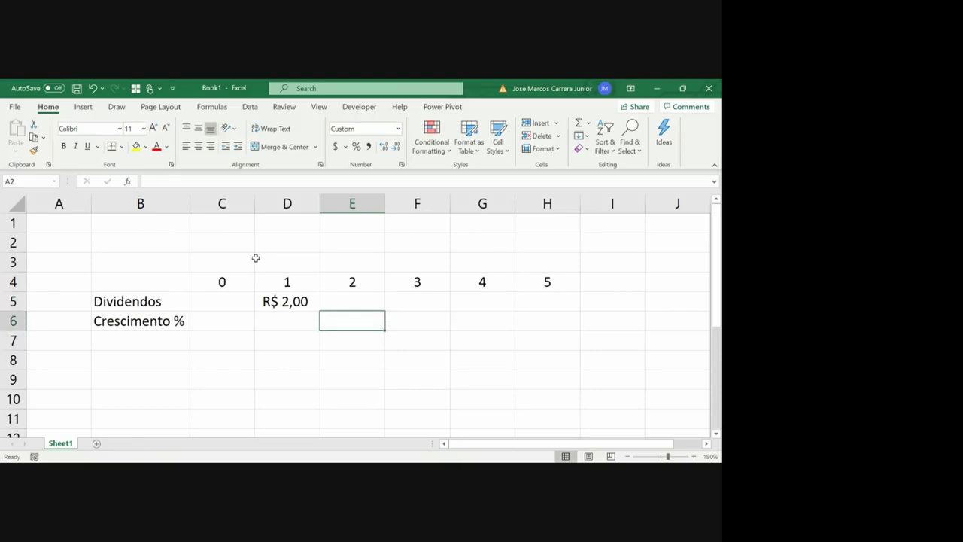
key("Up")
key("Left")
key("Left")
key("Up")
key("Up")
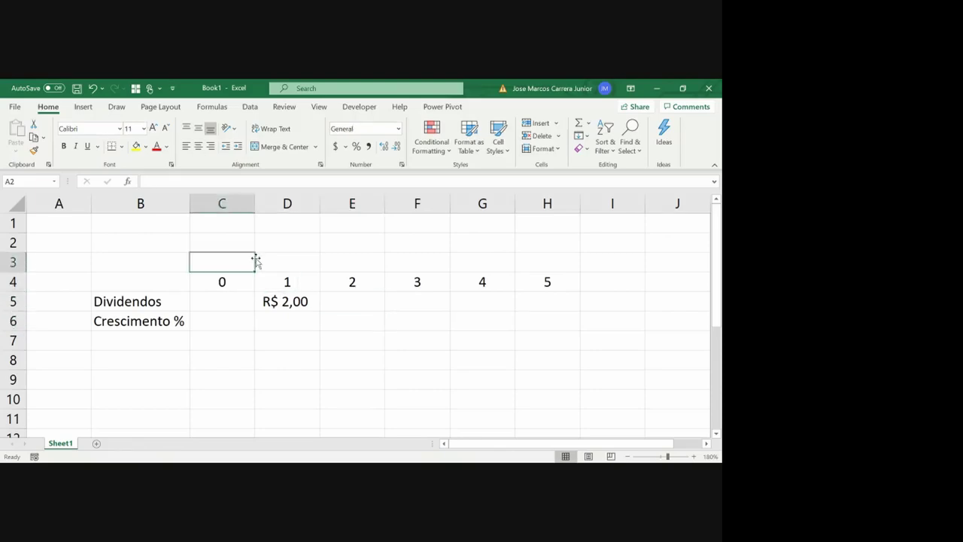
key("Down")
key("Left")
key("shift+Right")
key("ctrl+shift+Right")
key("ctrl+b")
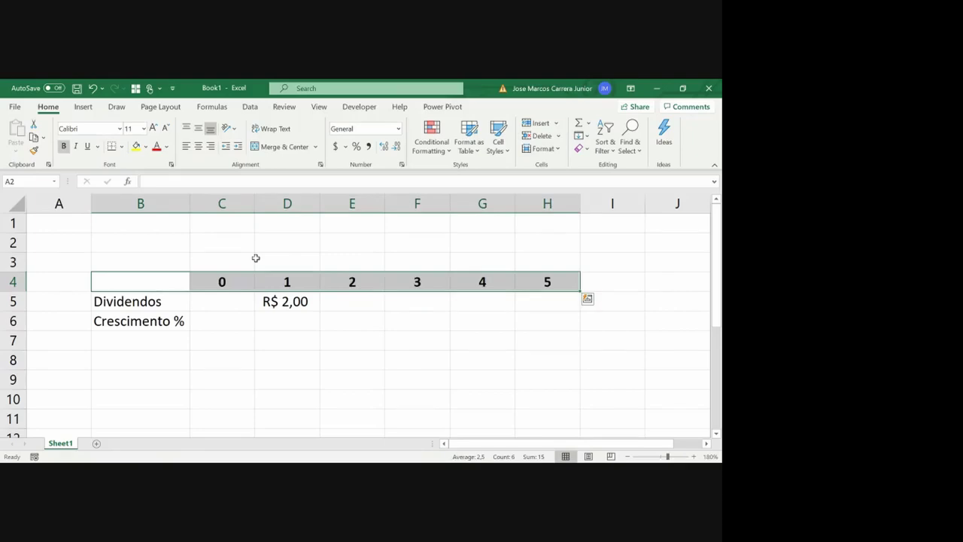
left_click(121, 146)
left_click(150, 346)
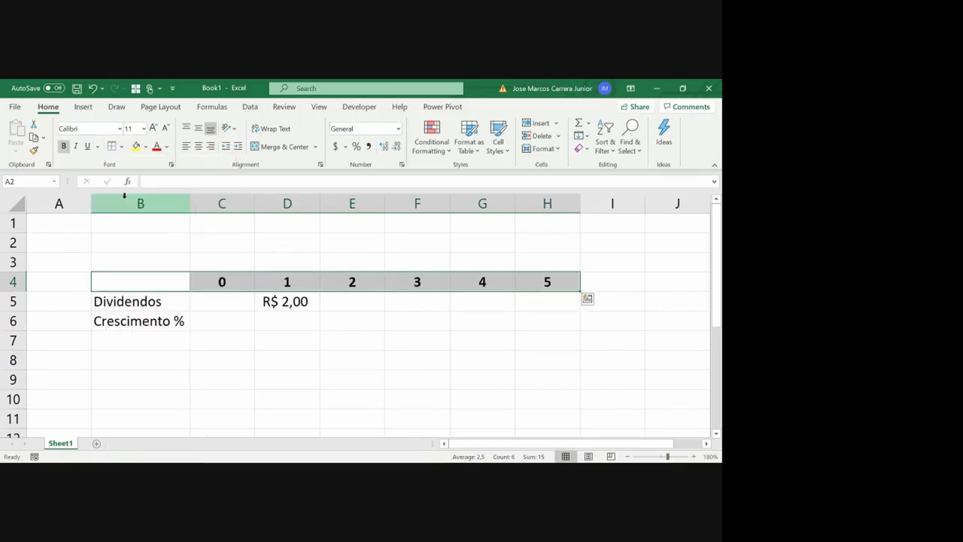
- Enter 25% as the period 2 growth in E6, formatted as a centred percentage with one decimal
key("Down")
key("Down")
key("Right")
key("Right")
key("Right")
type("25%")
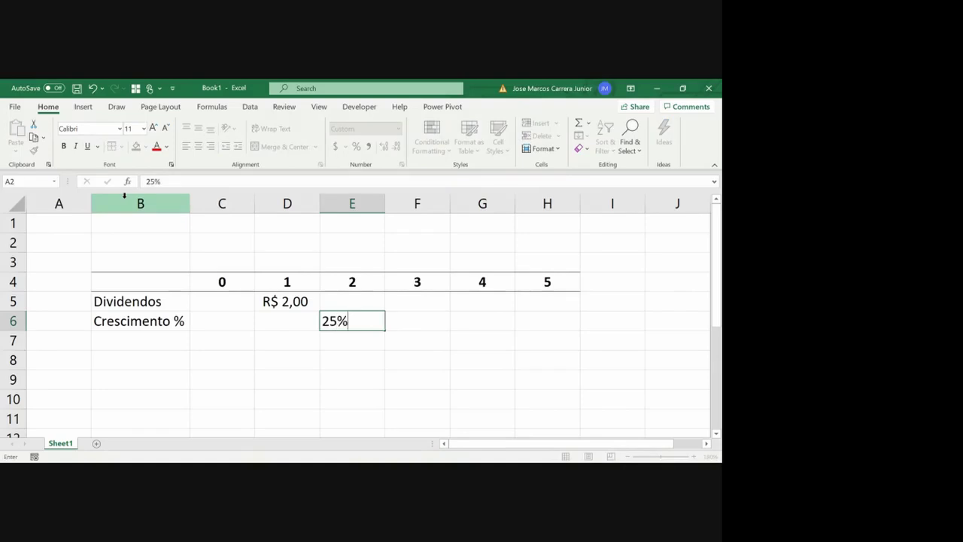
key("ctrl+Return")
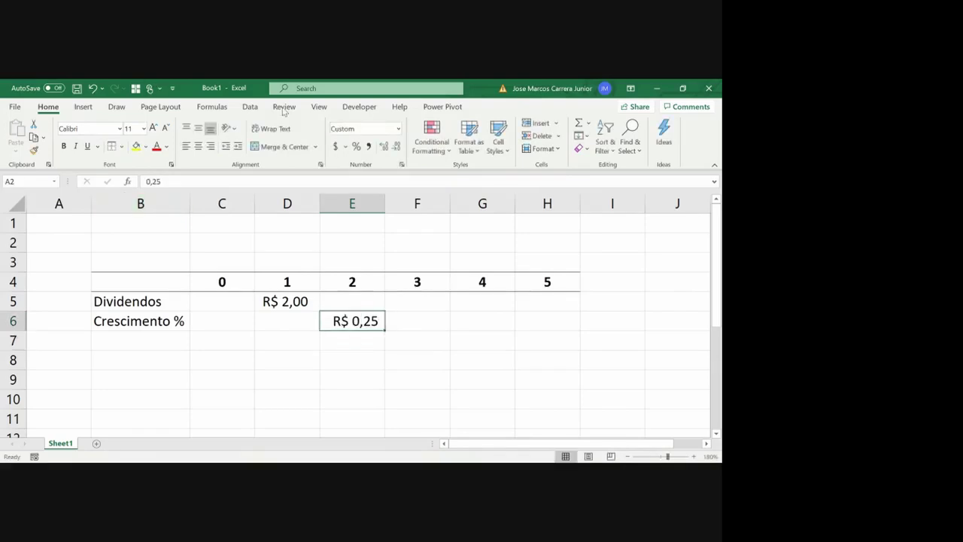
left_click(359, 147)
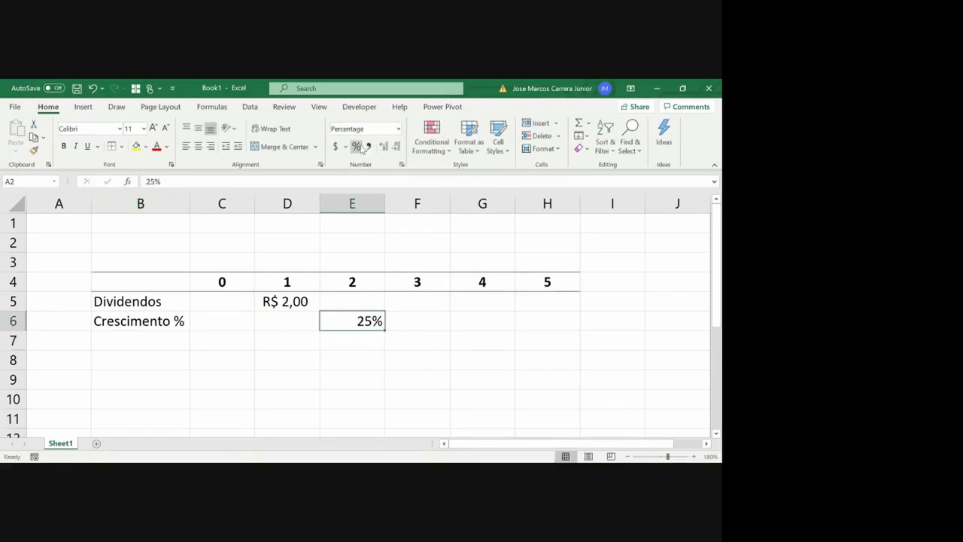
left_click(198, 146)
left_click(384, 147)
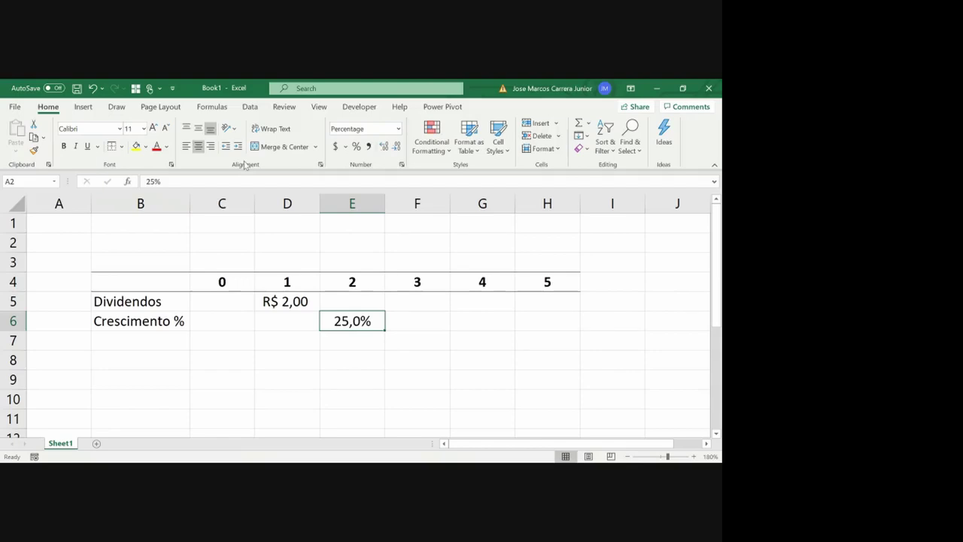
- Mark E6 as an input cell with a light yellow fill and blue font
left_click(146, 148)
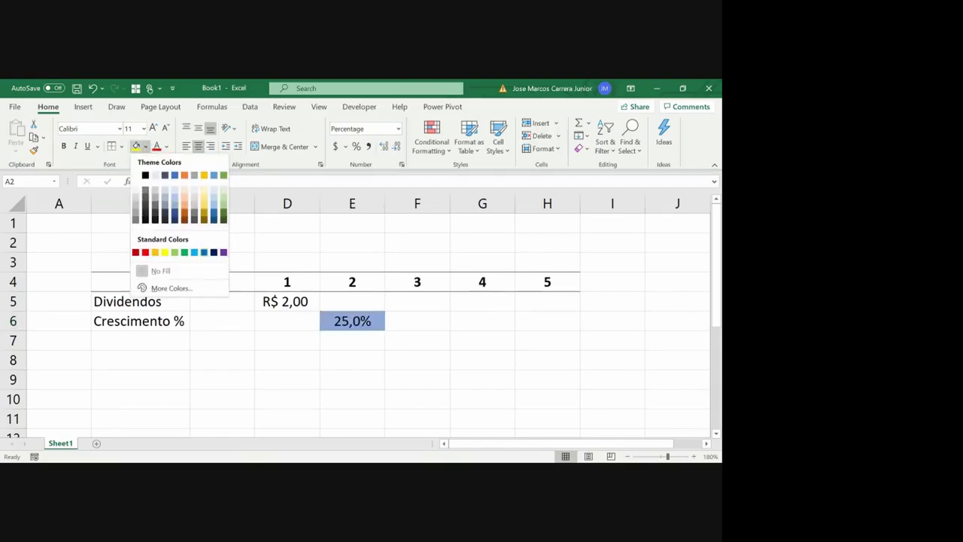
left_click(203, 190)
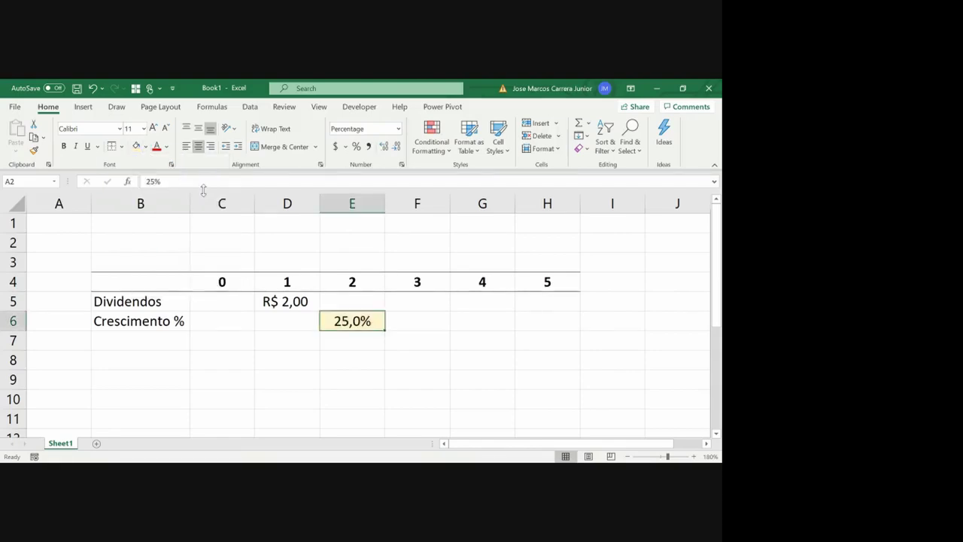
left_click(166, 146)
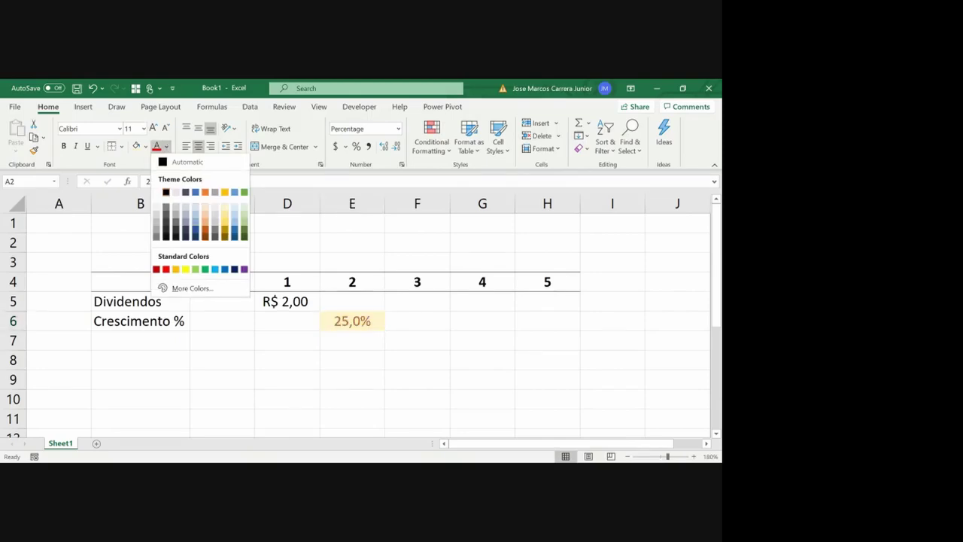
left_click(225, 269)
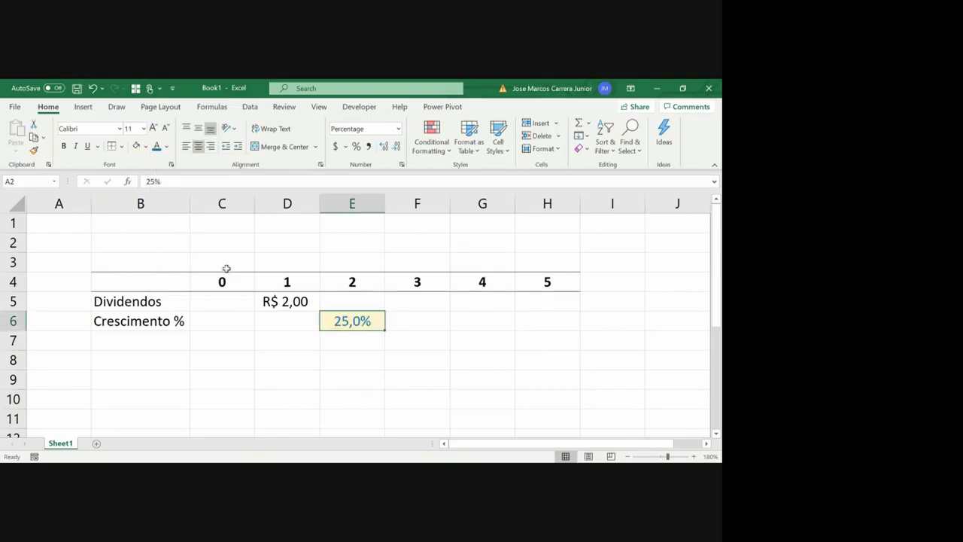
- Copy the formatted growth cell E6 to F6 and set the period 3 growth to 20%
key("Right")
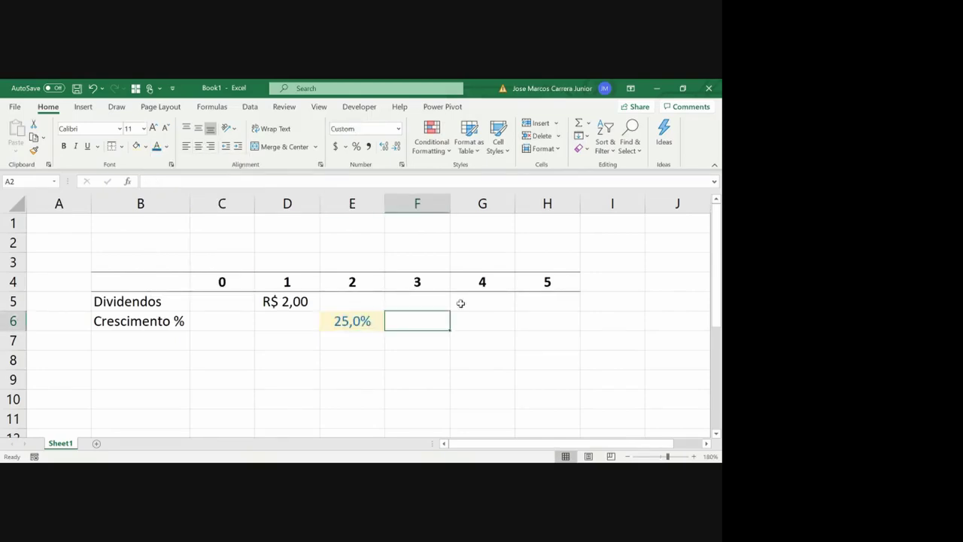
key("Left")
key("ctrl+c")
key("Right")
key("ctrl+v")
key("Right")
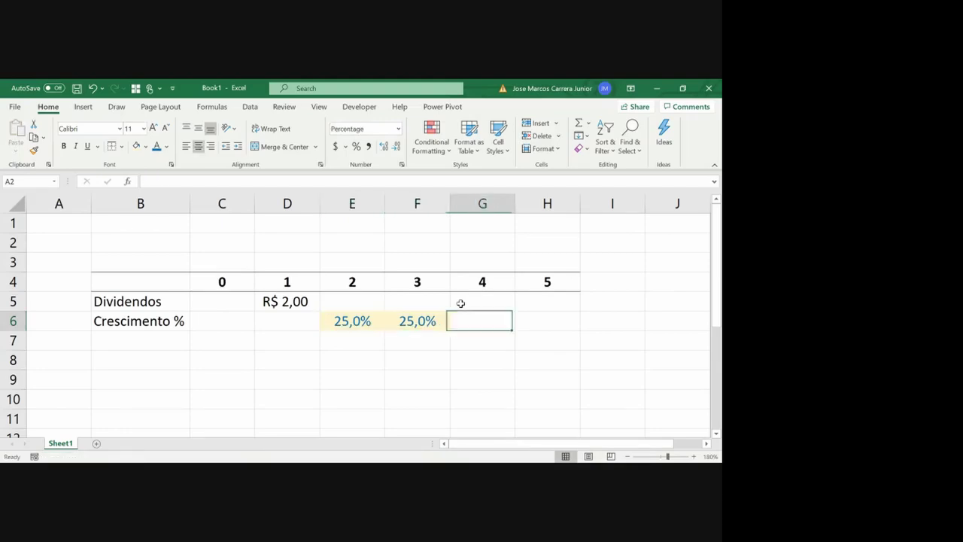
key("Left")
type("20")
key("Return")
key("Up")
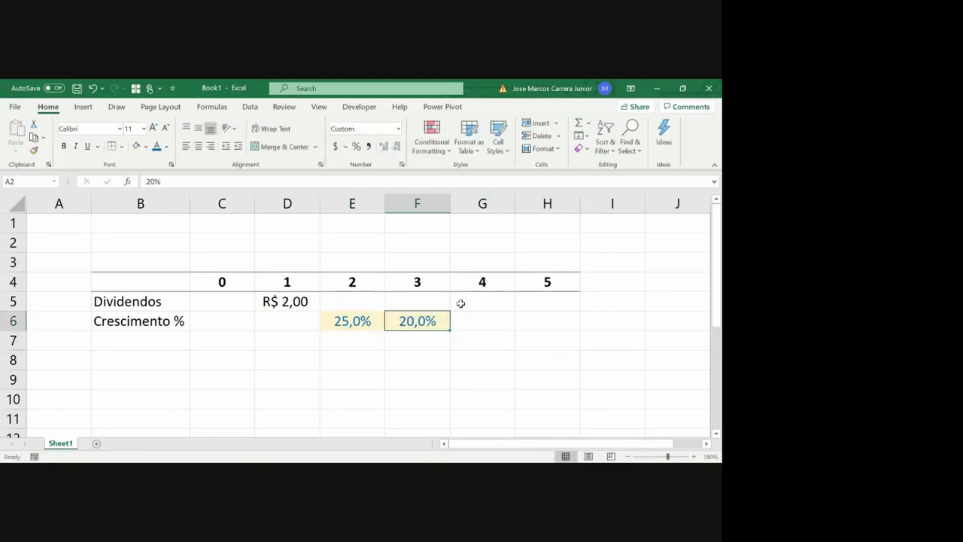
- Copy the growth cell F6 to G6 and set the period 4 growth to 15%
key("Right")
key("Left")
key("ctrl+c")
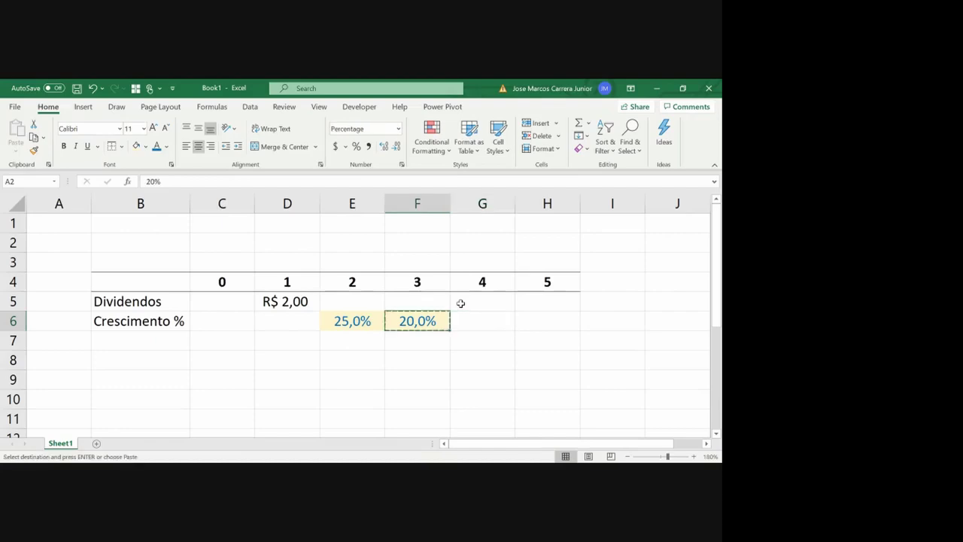
key("Right")
key("ctrl+v")
key("Escape")
type("15")
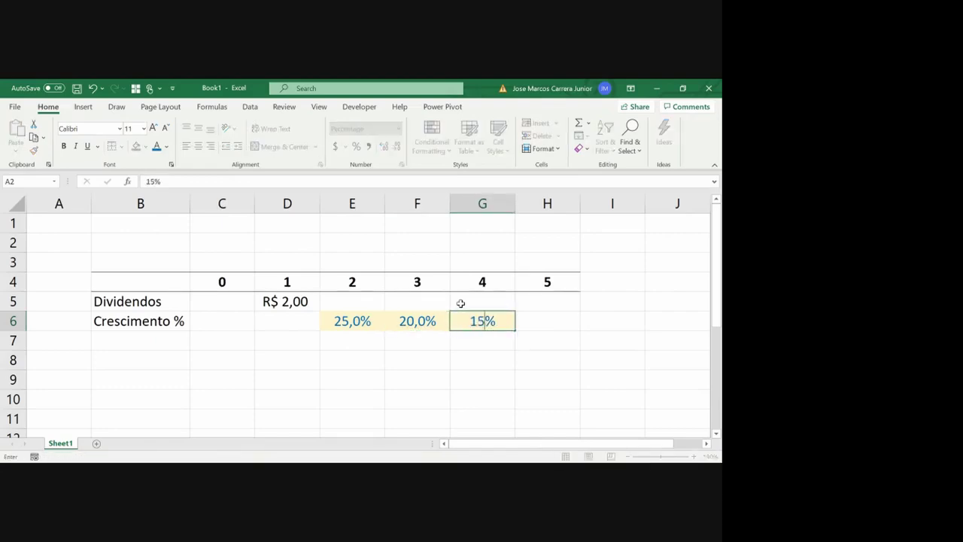
key("Return")
- Copy the growth cell G6 to H6 and set the period 5 growth to 10%
key("Up")
key("ctrl+c")
key("Right")
key("ctrl+v")
key("Escape")
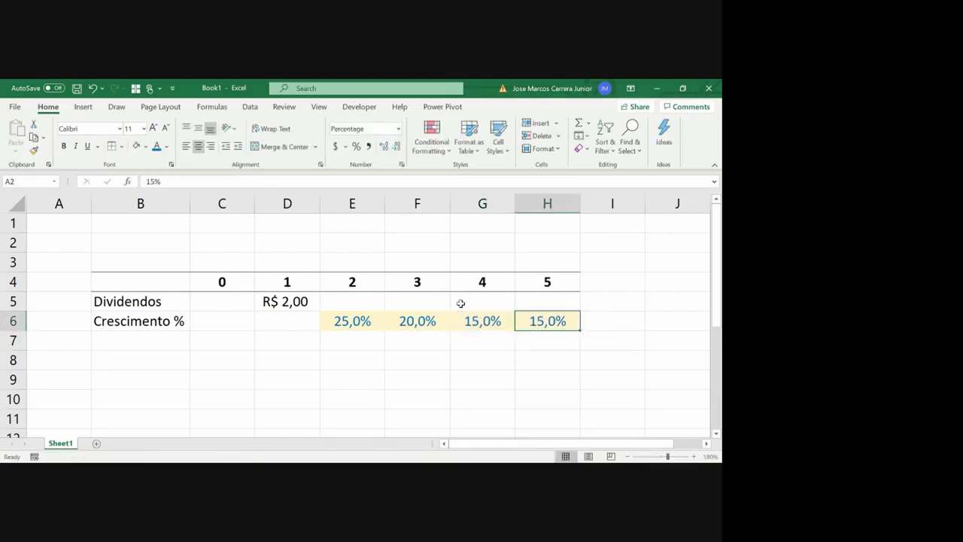
type("10")
key("Return")
- Calculate the period 2 dividend in E5 with the formula =D5*(1+E6) and center it
key("Up")
key("Up")
key("Left")
key("Left")
key("Left")
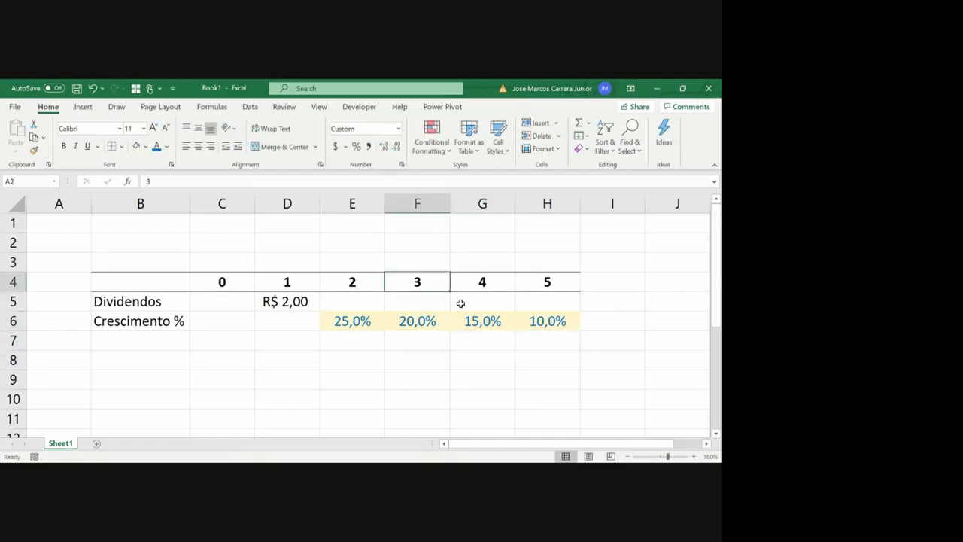
type("=")
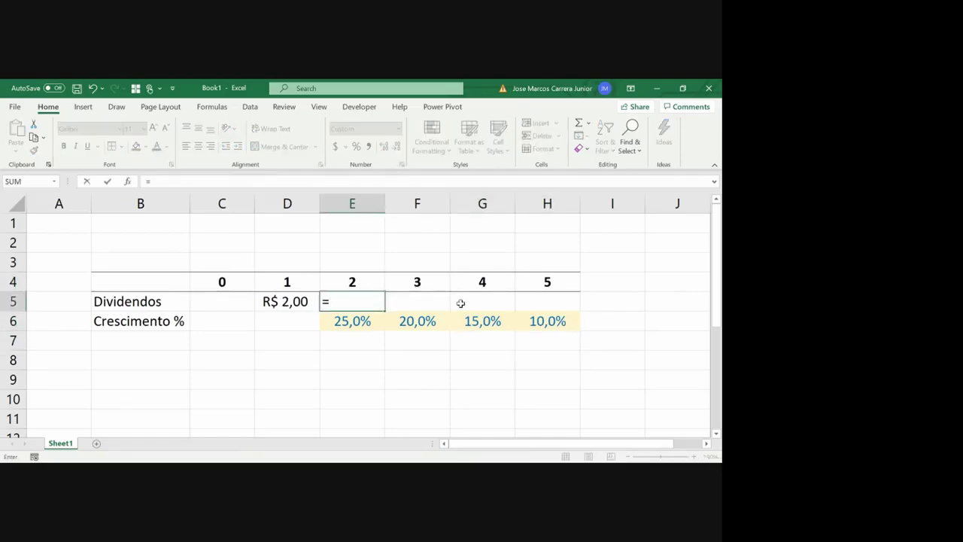
key("Left")
type("*")
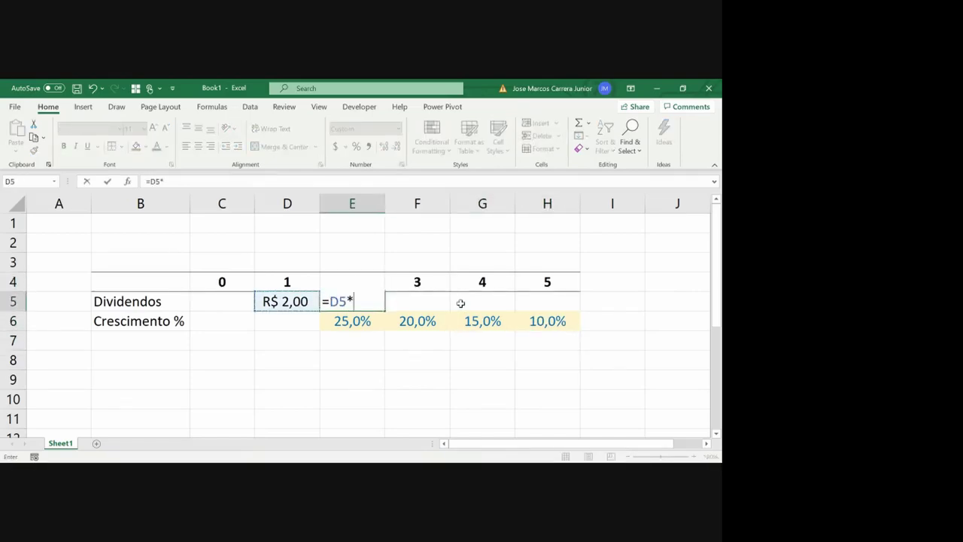
type("(1+")
key("Down")
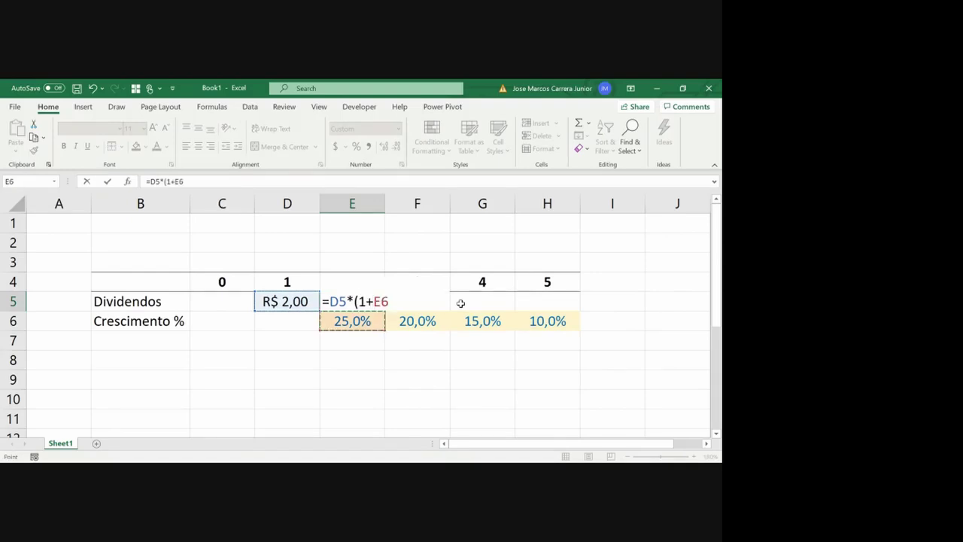
type(")")
key("Return")
key("Up")
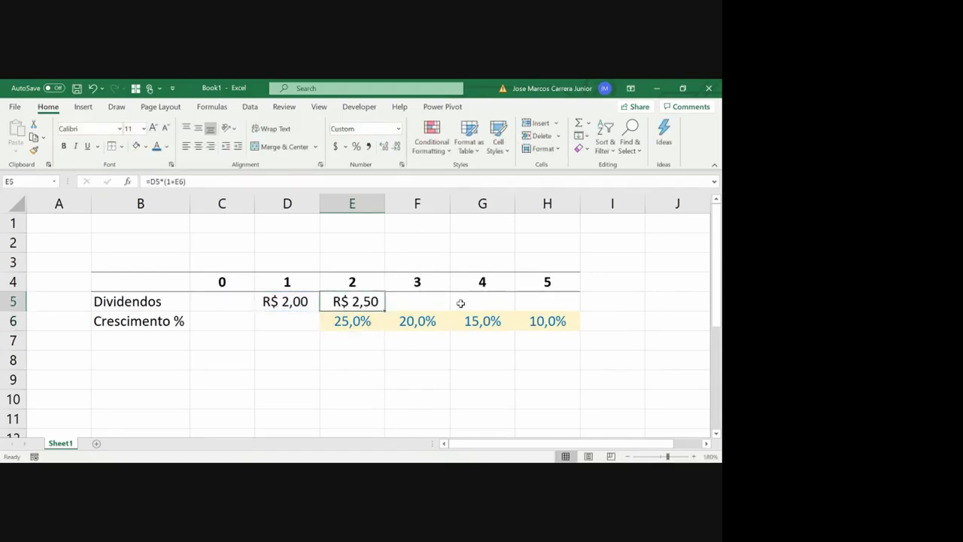
key("Left")
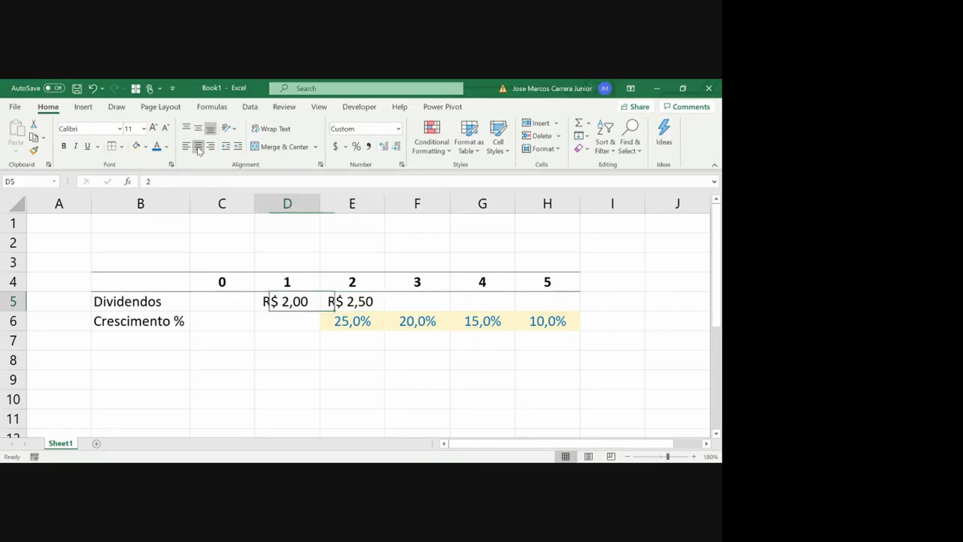
- Copy the dividend formula from E5 to F5, G5 and H5 for periods 3 to 5
key("Right")
key("ctrl+c")
key("Right")
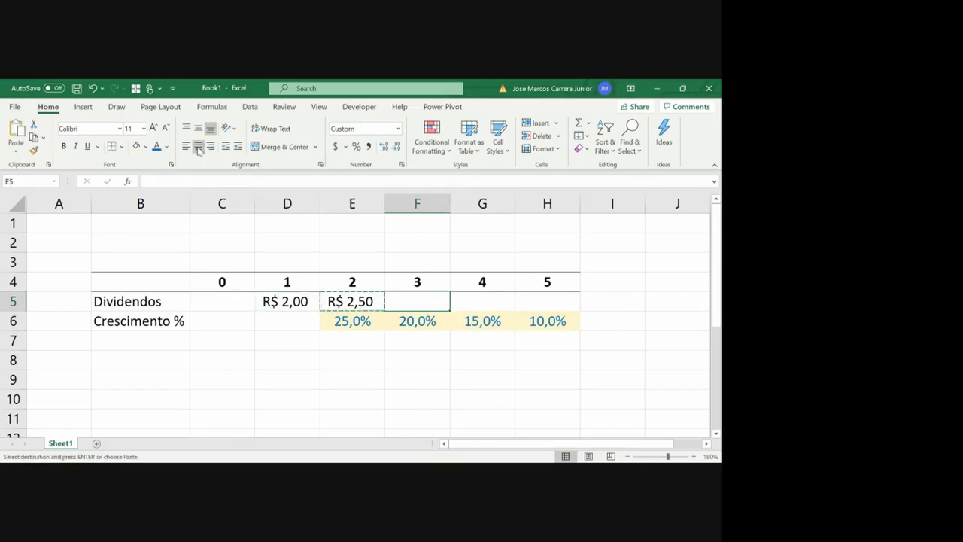
key("Left")
key("Right")
key("Left")
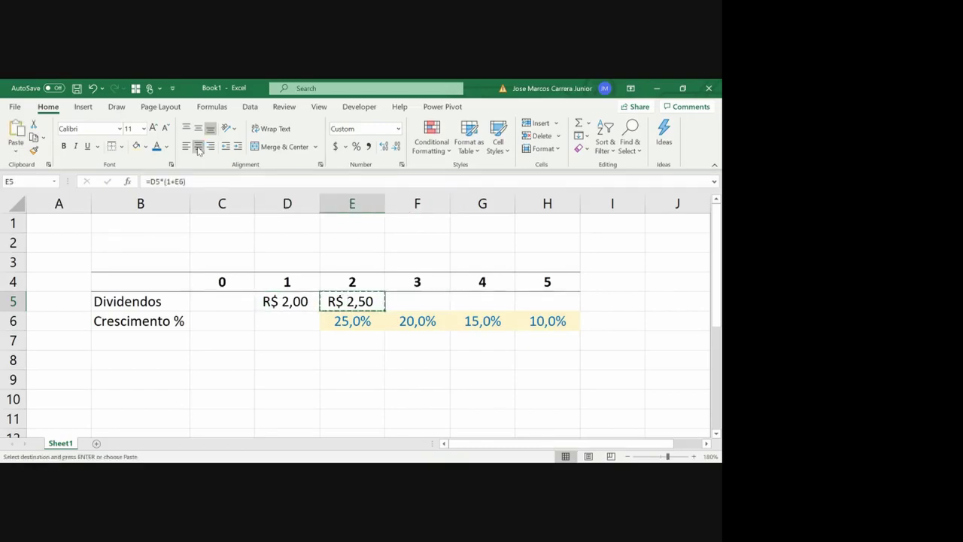
key("Right")
key("ctrl+v")
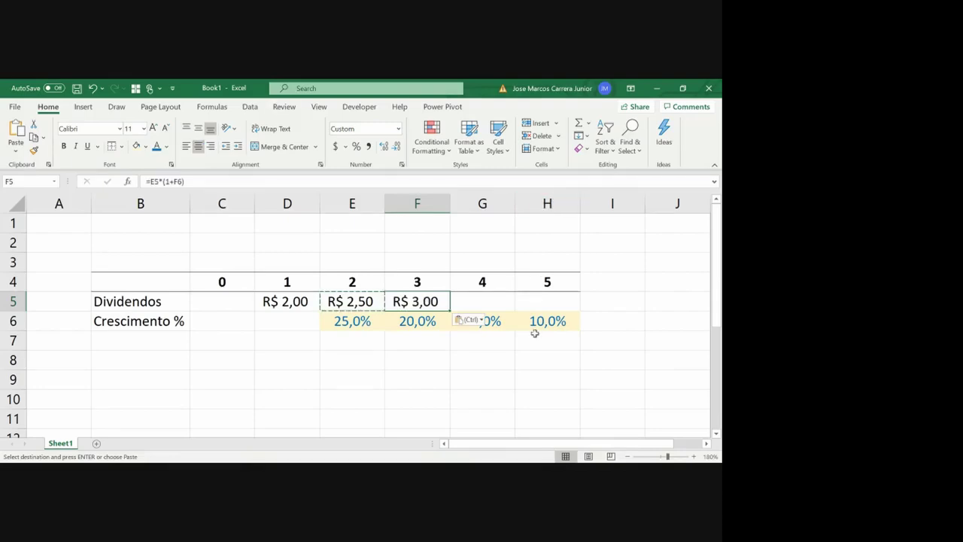
key("Right")
key("ctrl+v")
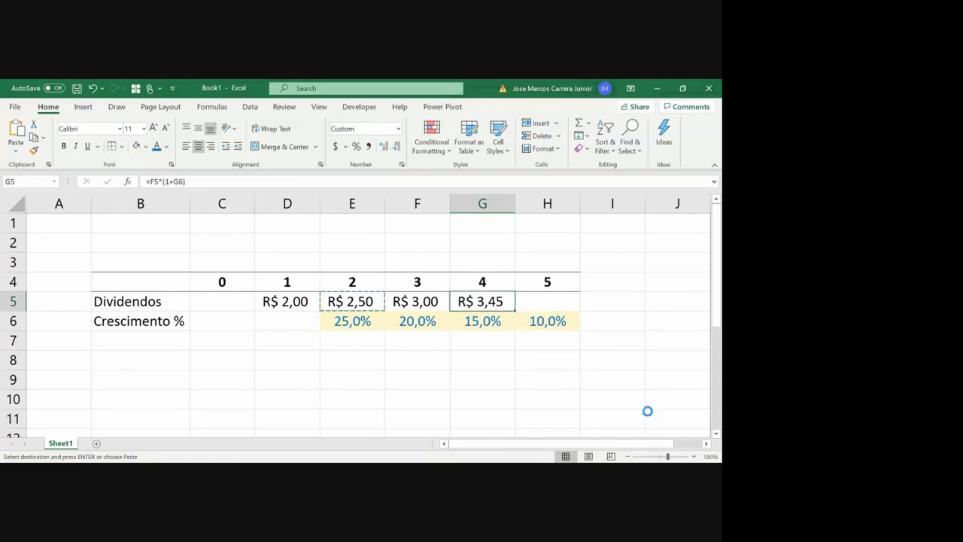
key("Right")
key("ctrl+v")
key("Escape")
key("Left")
key("Left")
key("Left")
key("Left")
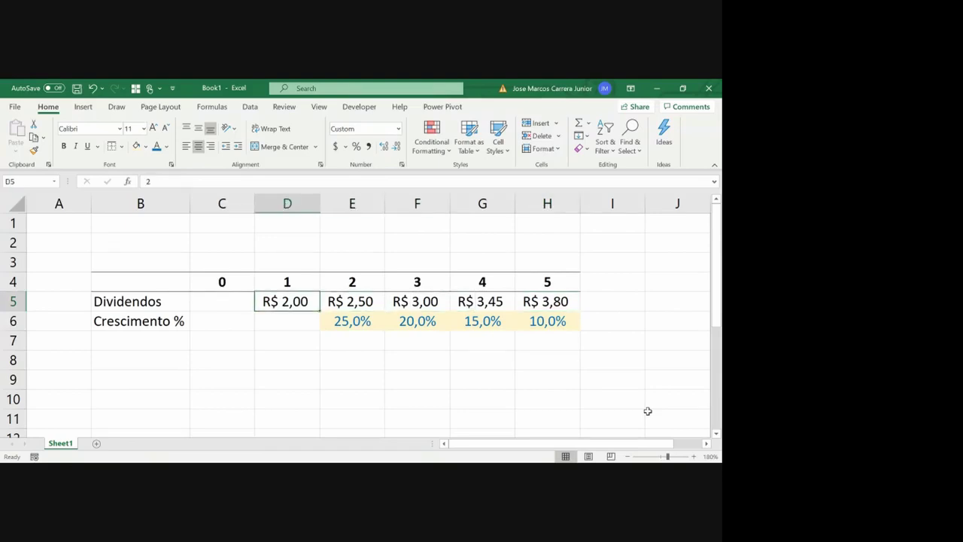
key("Left")
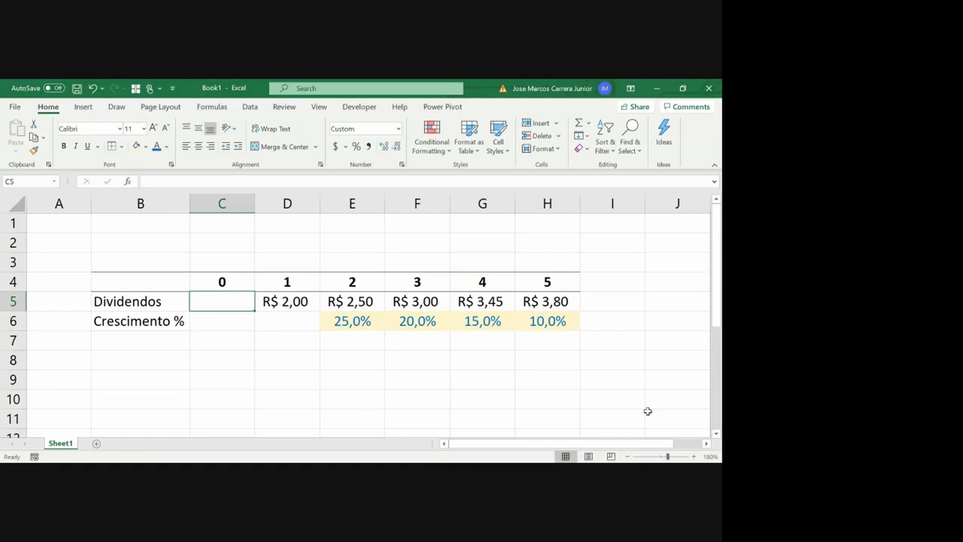
key("Down")
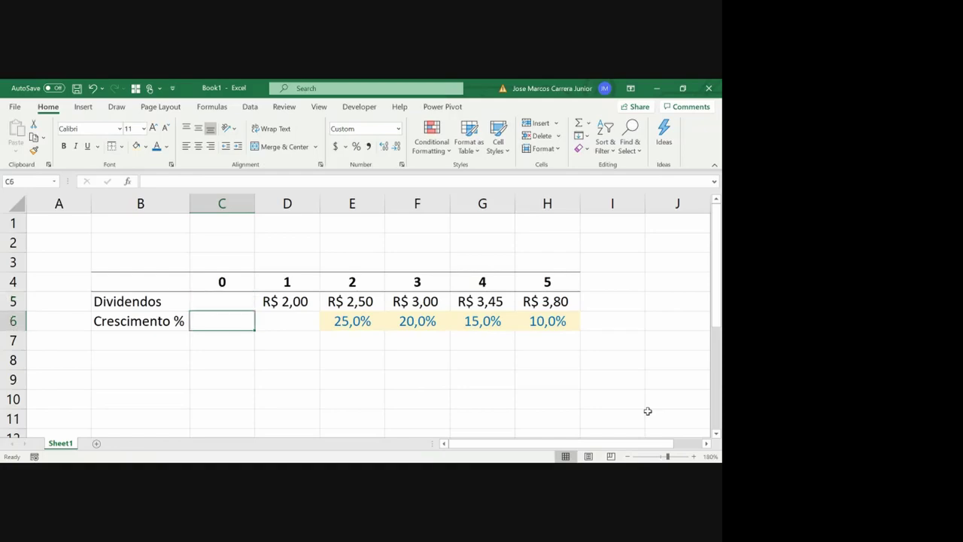
key("Down")
key("Right")
key("Right")
key("Right")
key("Right")
key("Right")
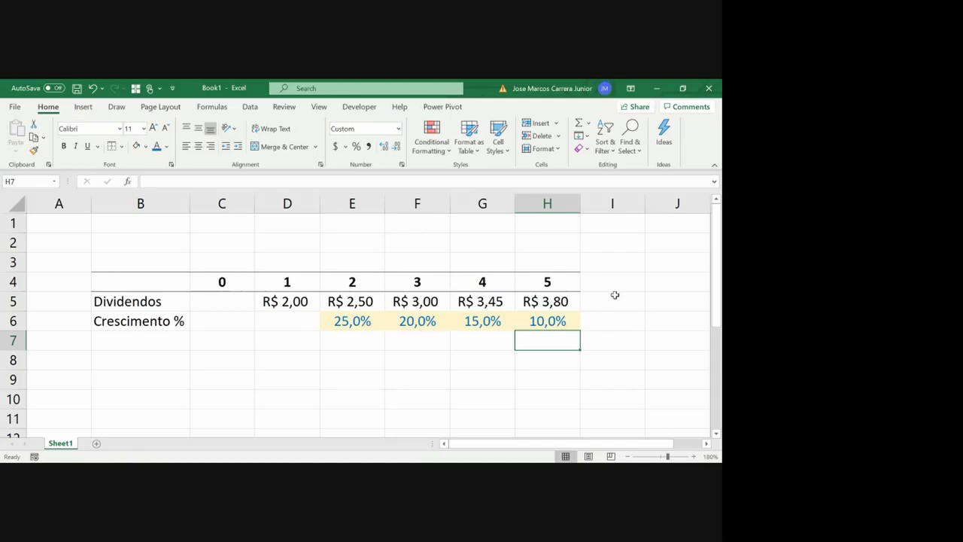
- Autofit the widths of columns C to H to their contents
left_click(234, 203)
left_click_drag(255, 203, 556, 203)
double_click(515, 203)
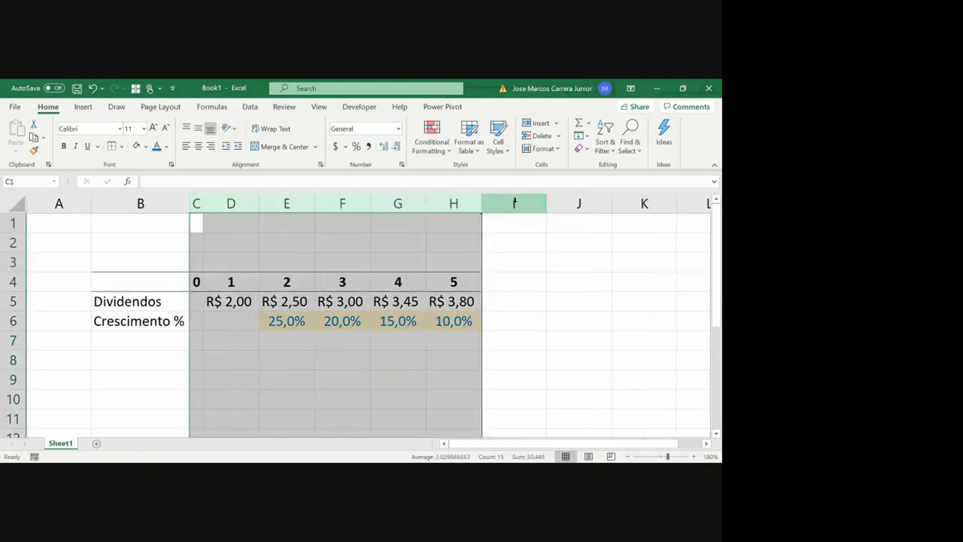
left_click(456, 298)
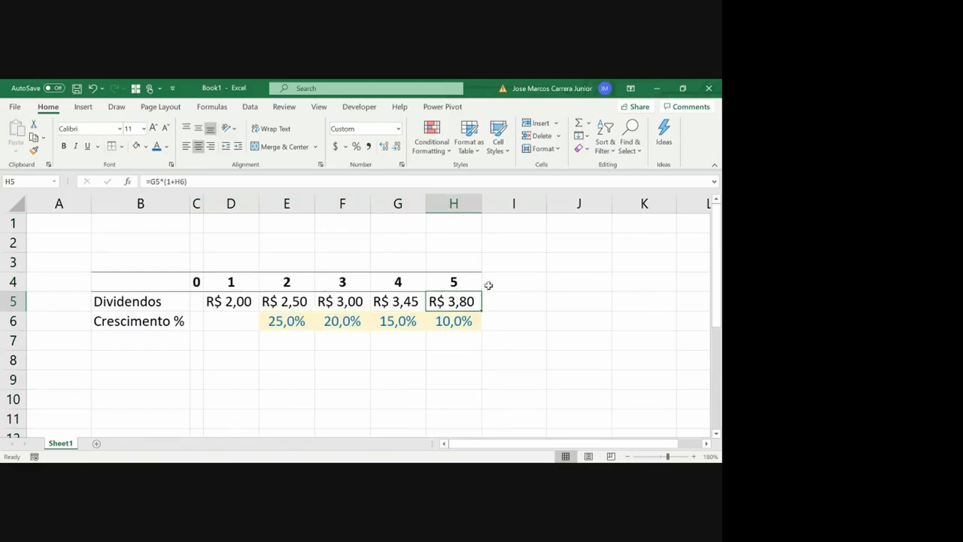
- Draw a straight arrow about 1.69" wide and 0.45" high, rising from I4 beside the period 5 heading to the end of K2
left_click(86, 107)
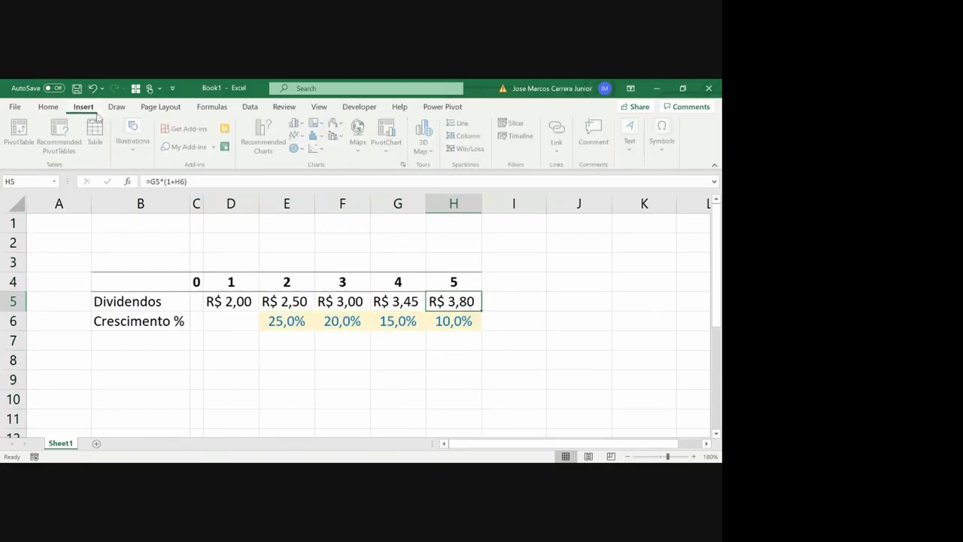
left_click(133, 141)
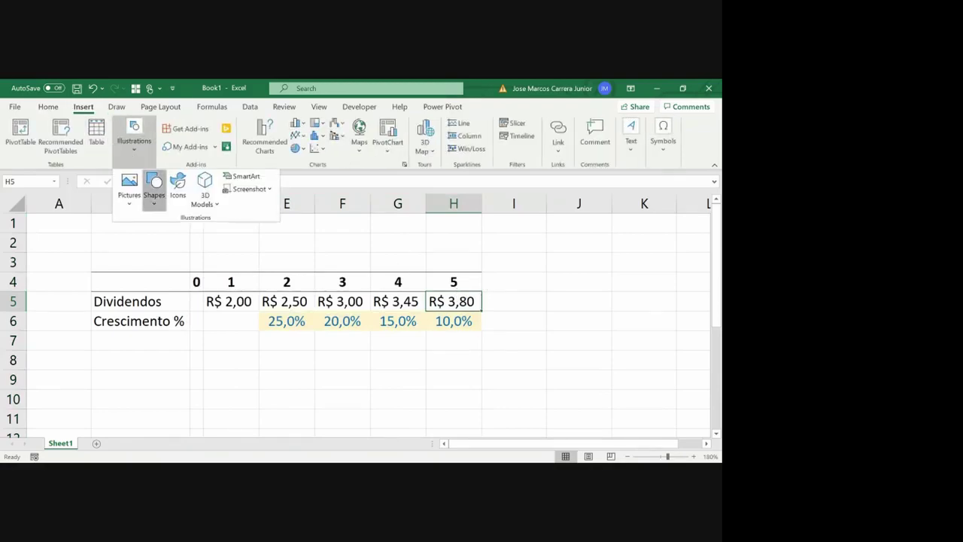
left_click(153, 187)
left_click(160, 279)
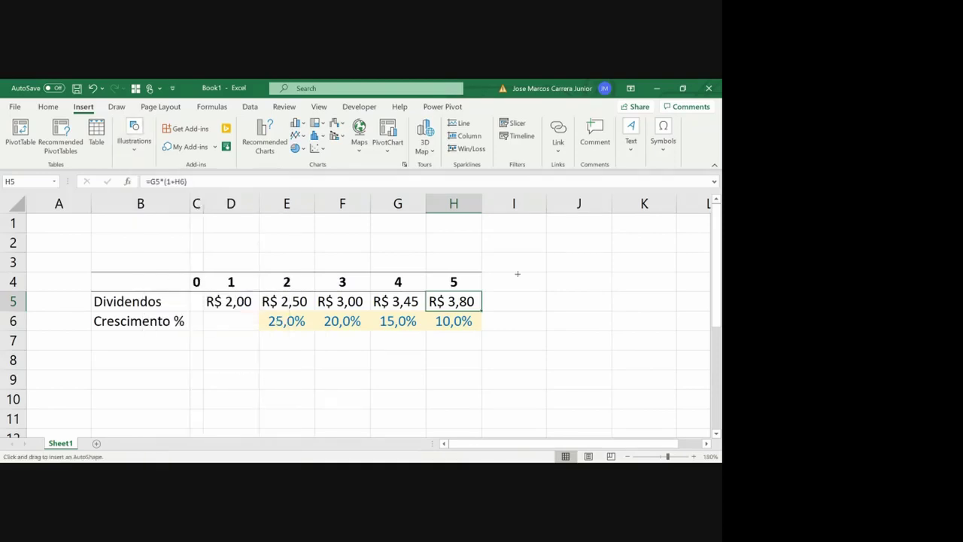
left_click_drag(503, 283, 667, 241)
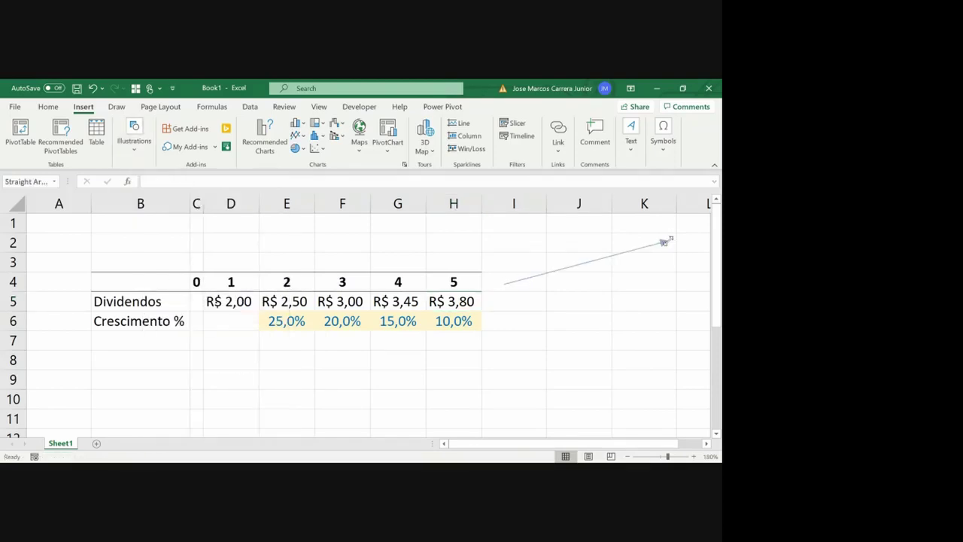
left_click(627, 284)
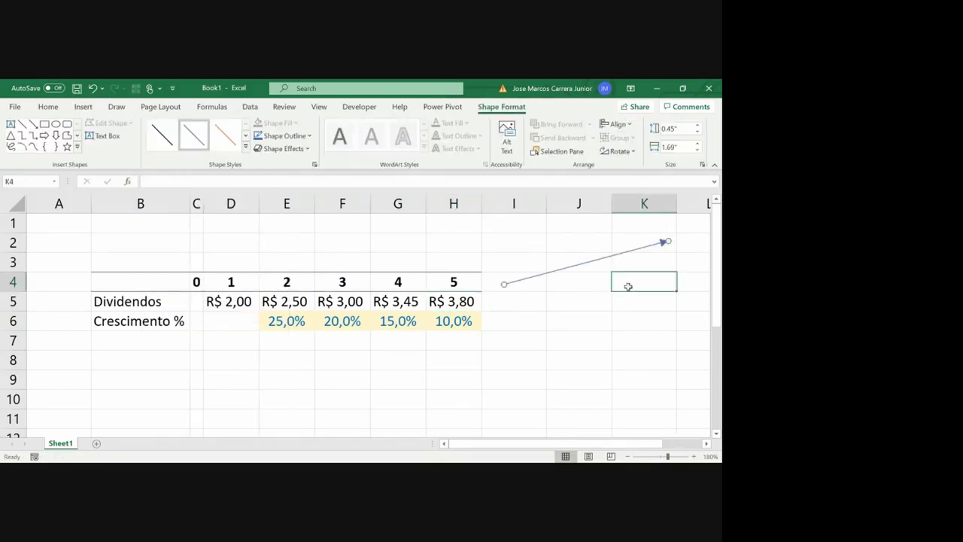
- Narrow column A and enter the label "Infinito" in L2 at the arrow's tip
left_click(687, 246)
left_click_drag(90, 204, 58, 204)
type("Infinito")
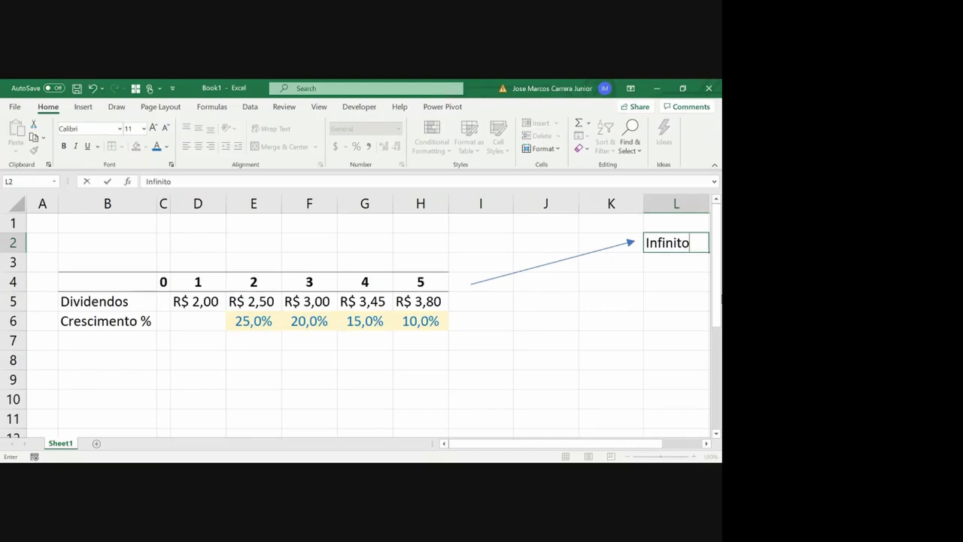
key("Return")
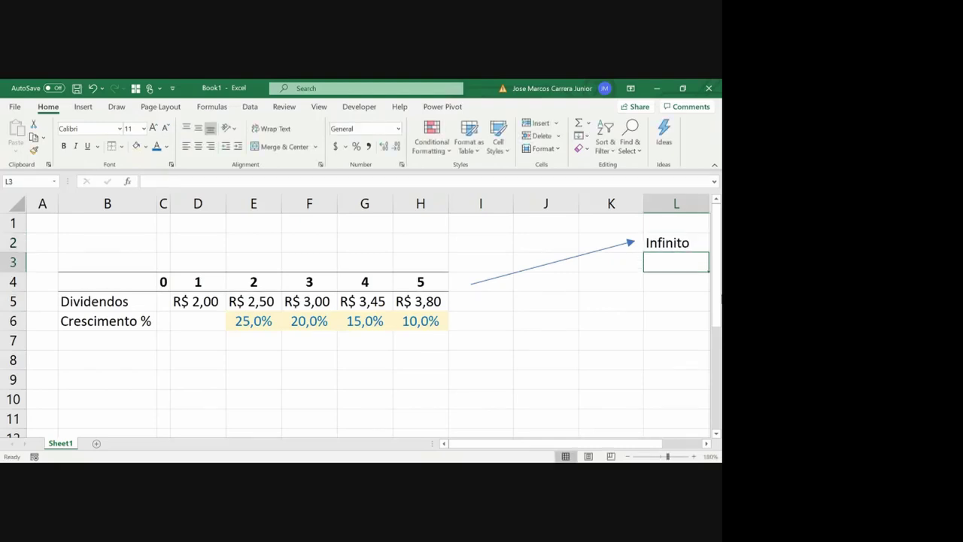
- Enter the perpetual growth note "g = 4%" in L3, below the Infinito label
type("g")
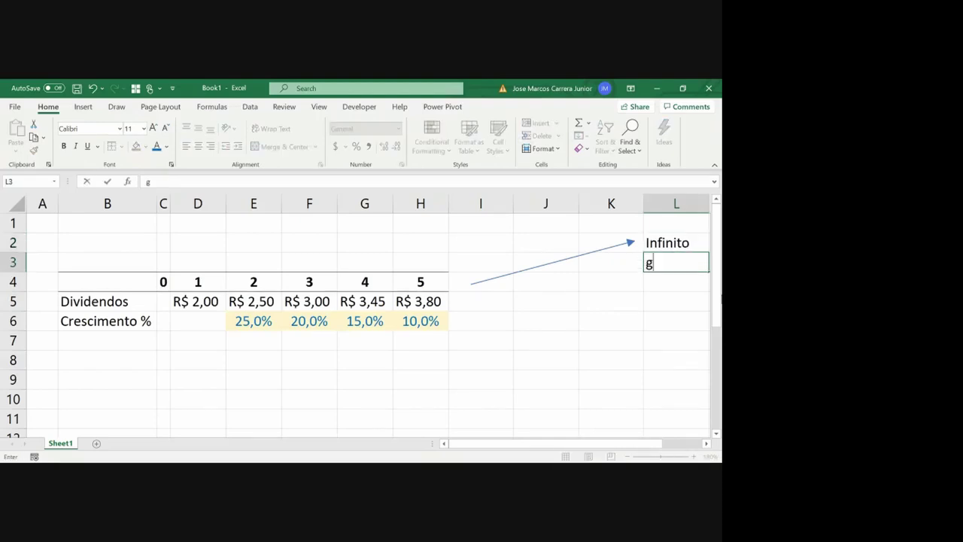
type(" = 4%")
key("Return")
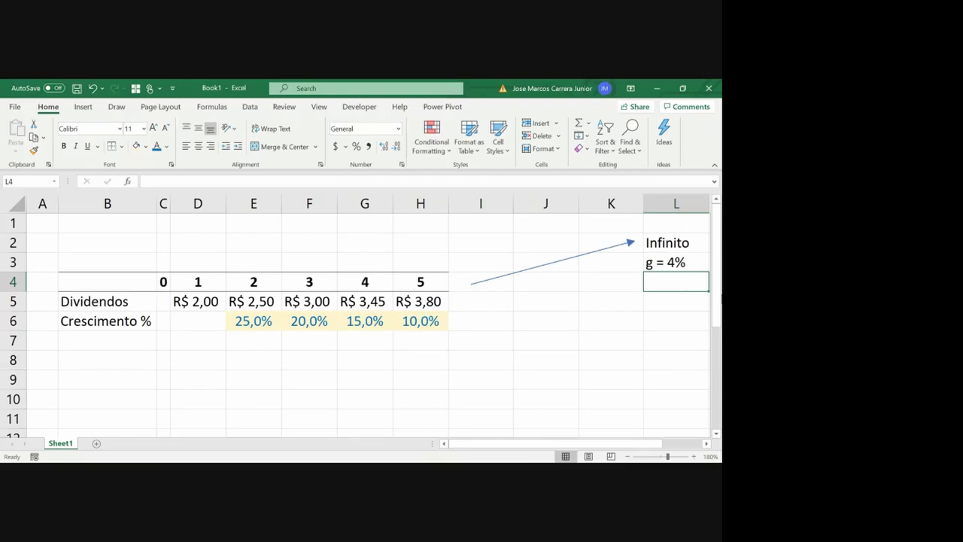
- Enter the title "Modelo de Gordon" in F2 above the dividend table
key("Left")
key("Left")
key("Left")
key("Left")
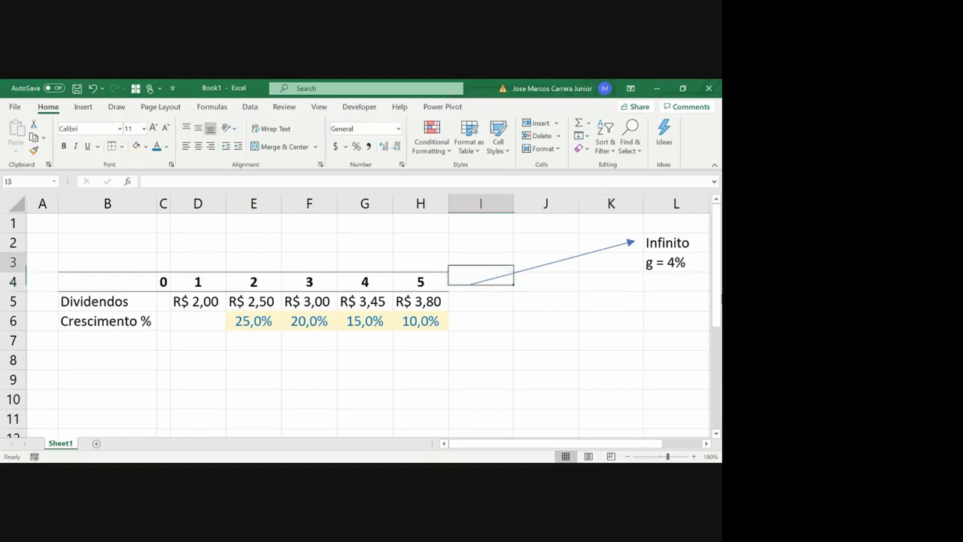
key("Up")
key("Left")
key("Left")
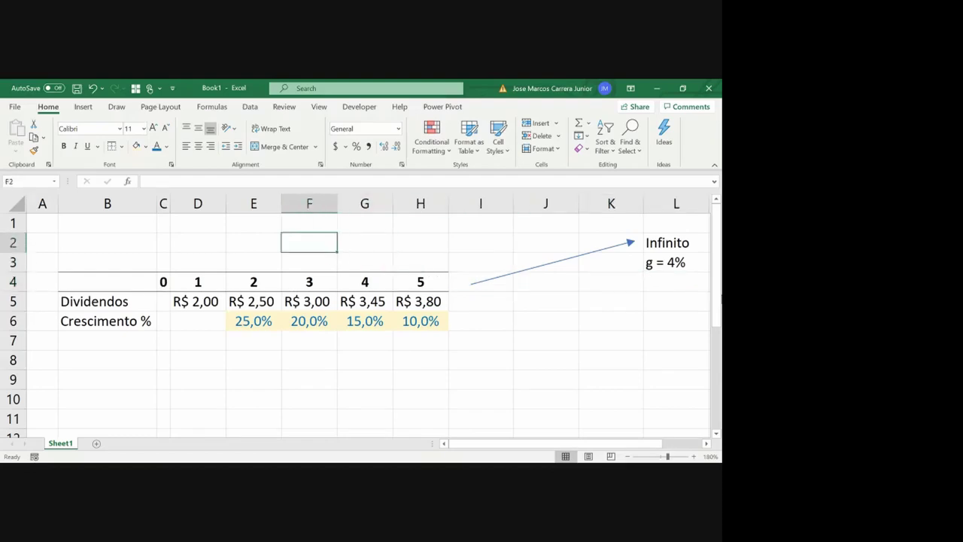
key("Up")
type("Model o de ")
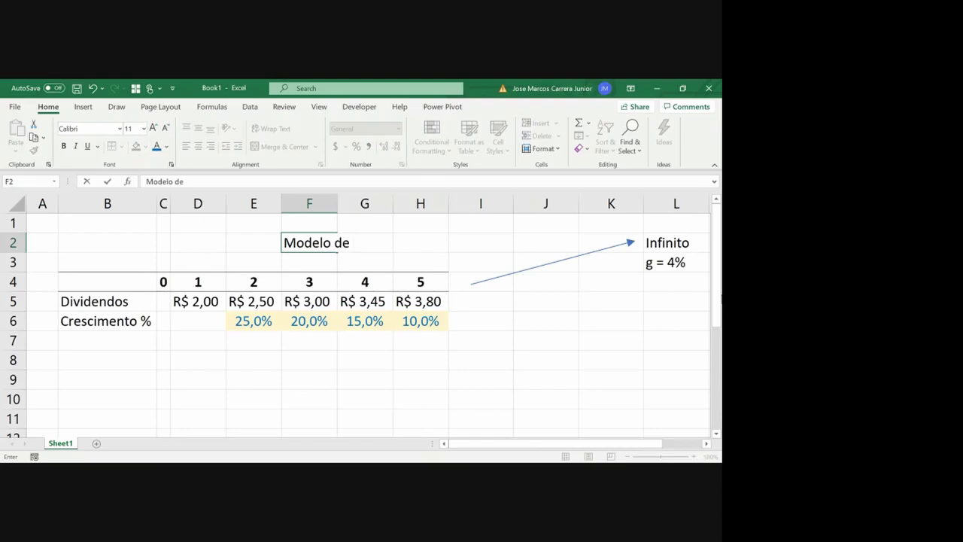
type("Gordon")
key("Return")
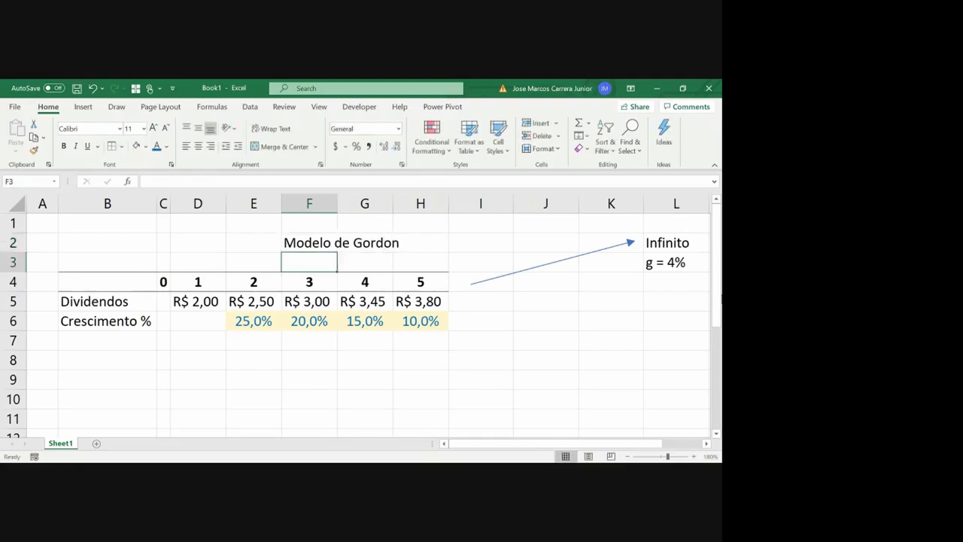
- Merge and center the Modelo de Gordon title across F2:H2 and make it bold
left_click(308, 242)
key("shift+Right")
key("shift+Right")
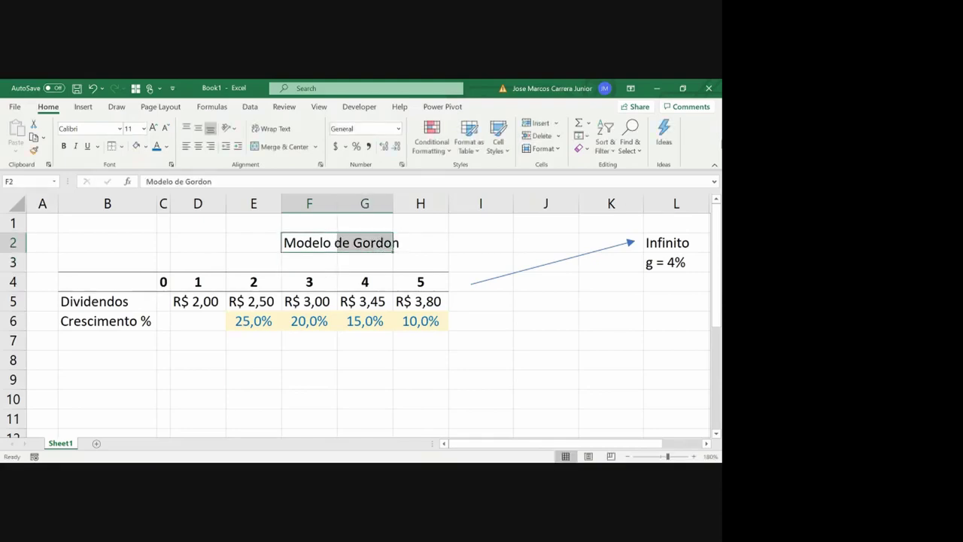
left_click(282, 146)
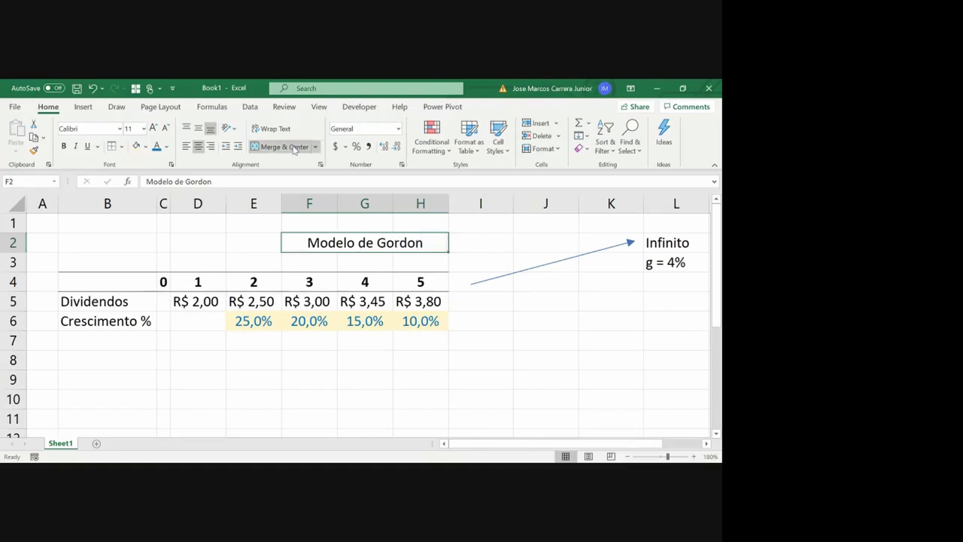
key("Return")
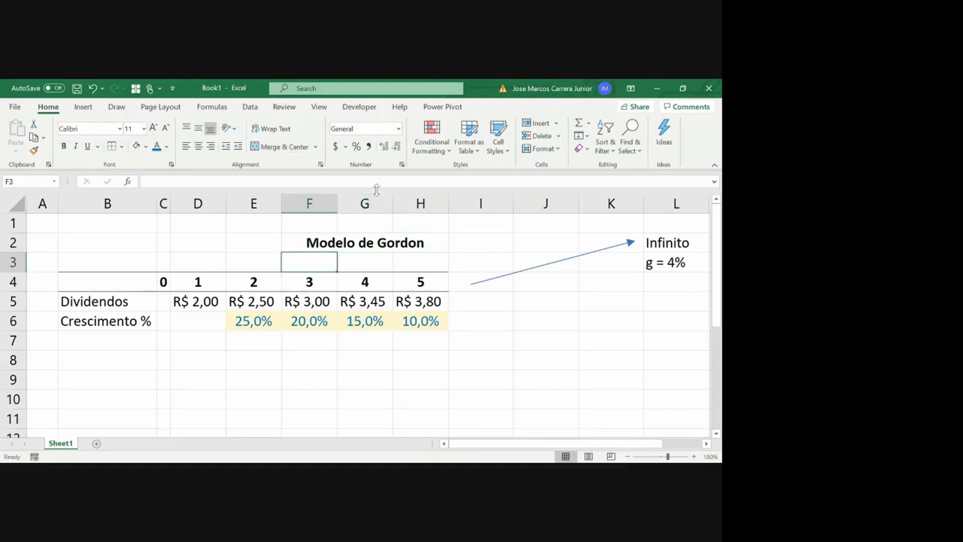
- Write the Gordon model formula as the text "VPn = FCn+1/(i-g)" in F3 under the title
type("VPn")
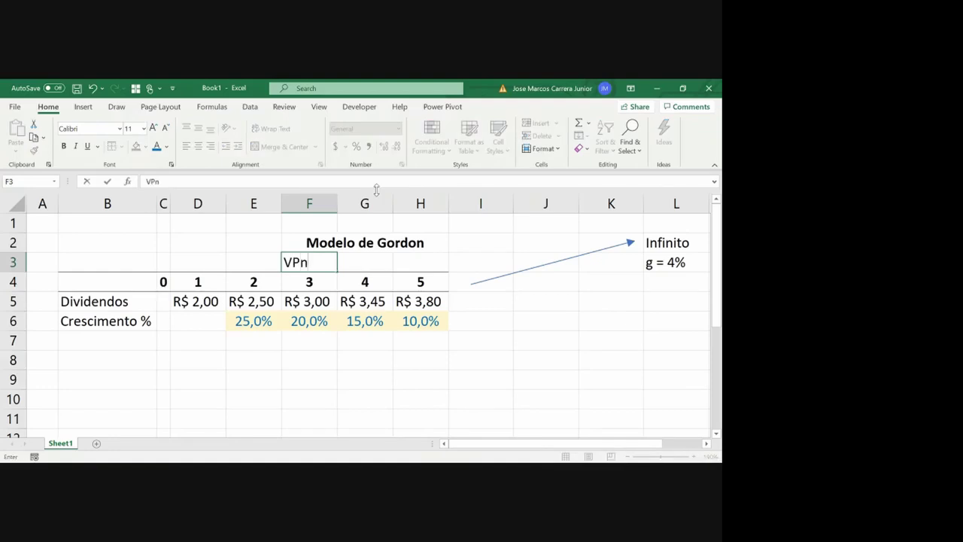
type(" = FCn+1")
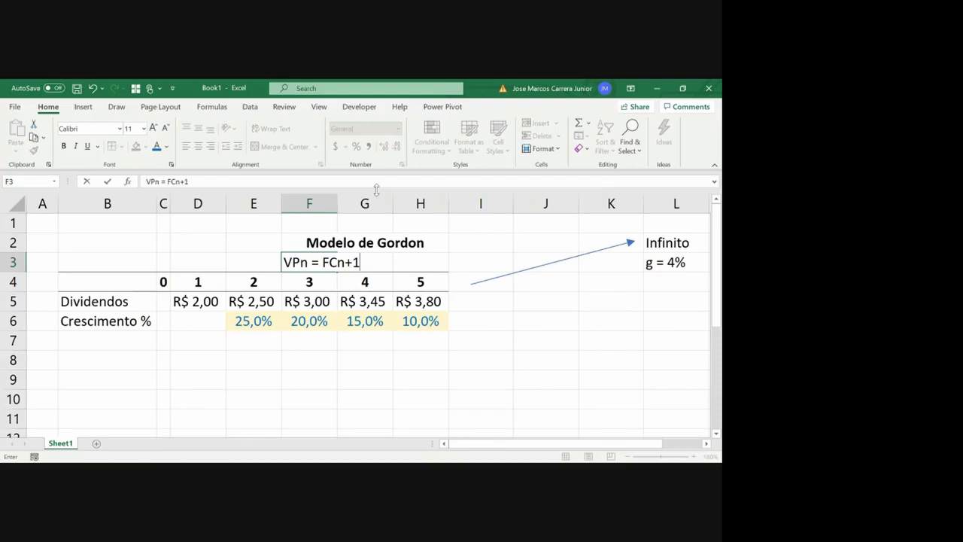
type("/(i-g)")
key("Return")
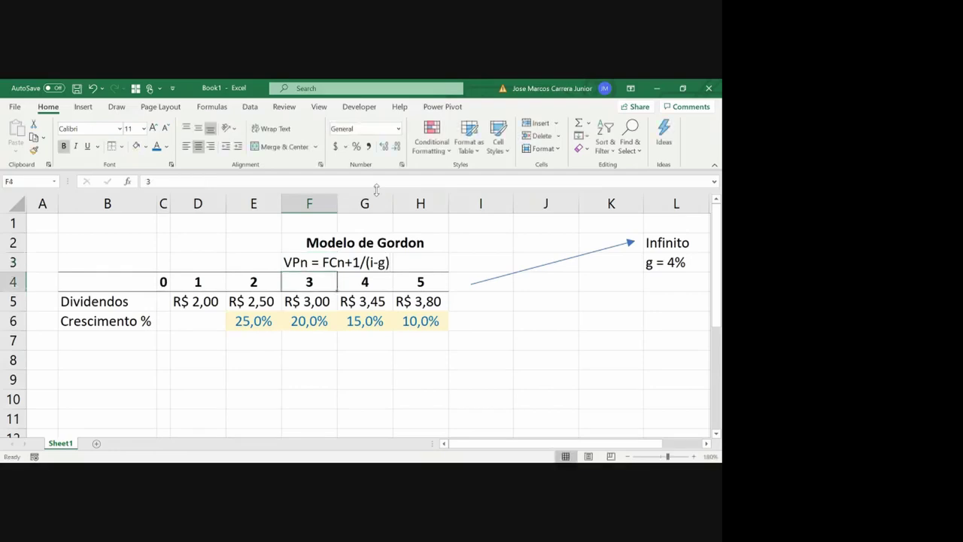
- Merge and center the Gordon formula text across F3:H3 and make it bold
key("Up")
key("shift+Right")
key("shift+Right")
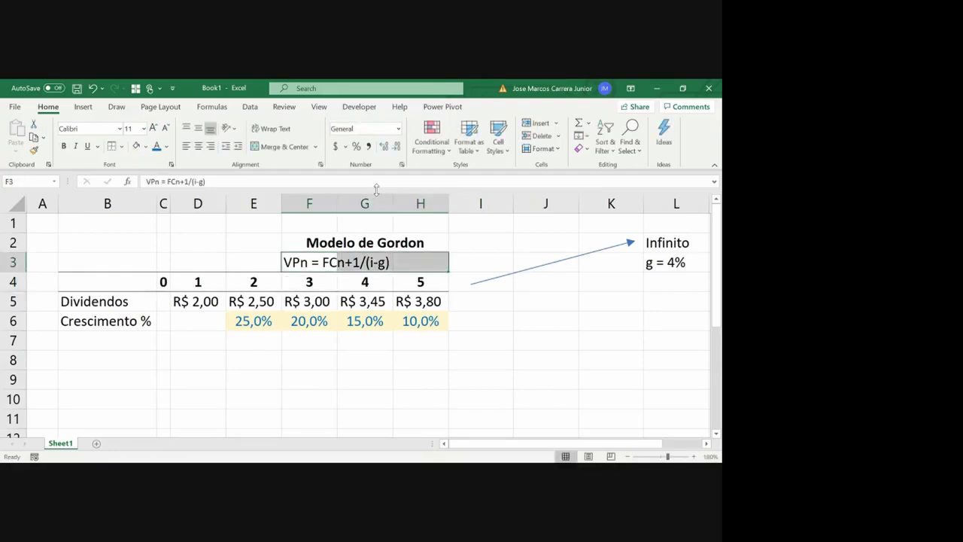
left_click(289, 149)
key("ctrl+b")
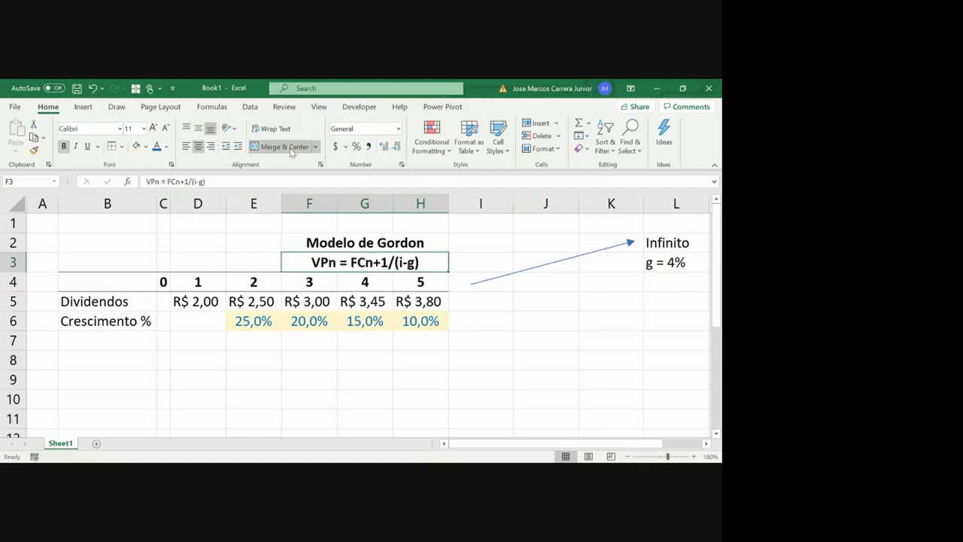
- Enter the column header "Ano" in N2, two columns past the Infinito label
key("Up")
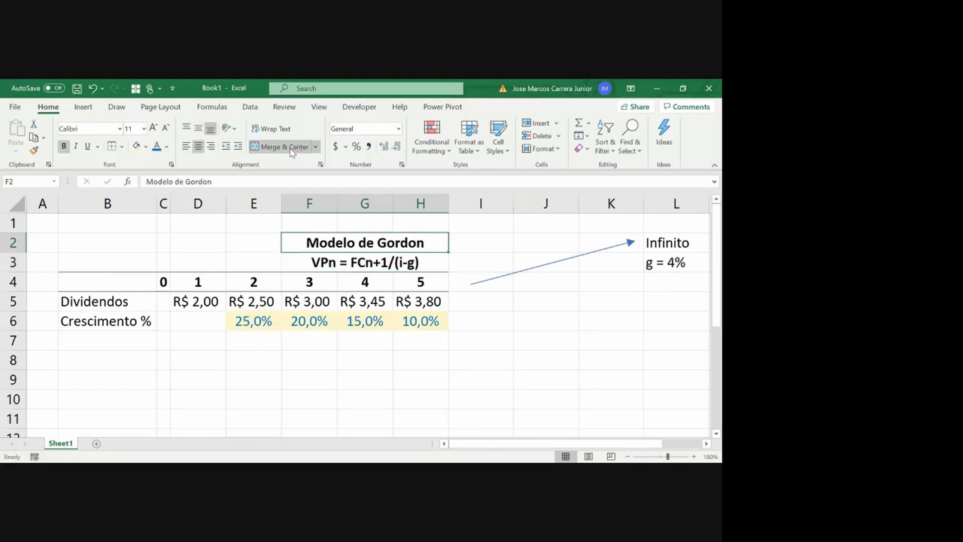
key("Right")
key("Right")
key("Right")
key("Right")
key("Right")
key("Right")
key("Right")
key("Right")
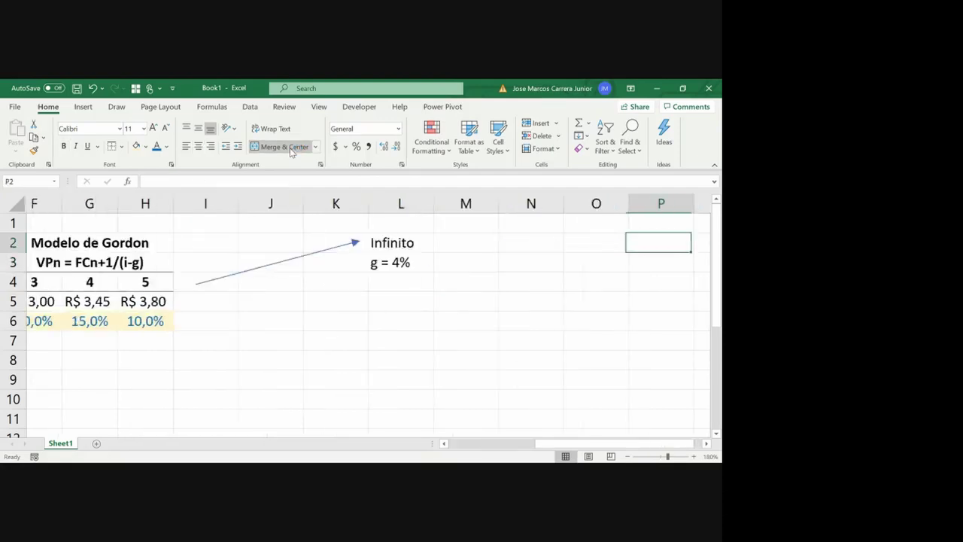
key("Right")
key("Right")
key("Left")
key("Left")
key("Left")
key("Left")
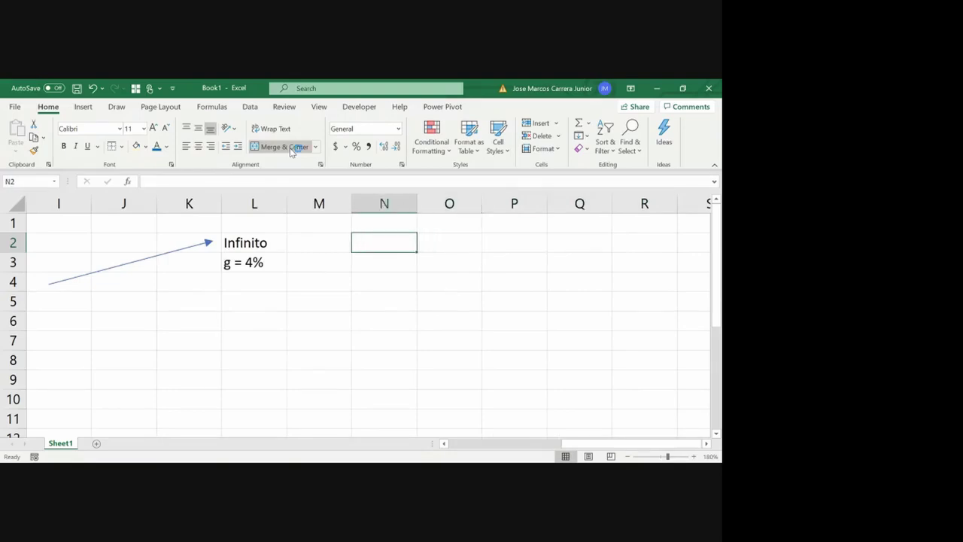
type("Amo")
key("BackSpace")
key("BackSpace")
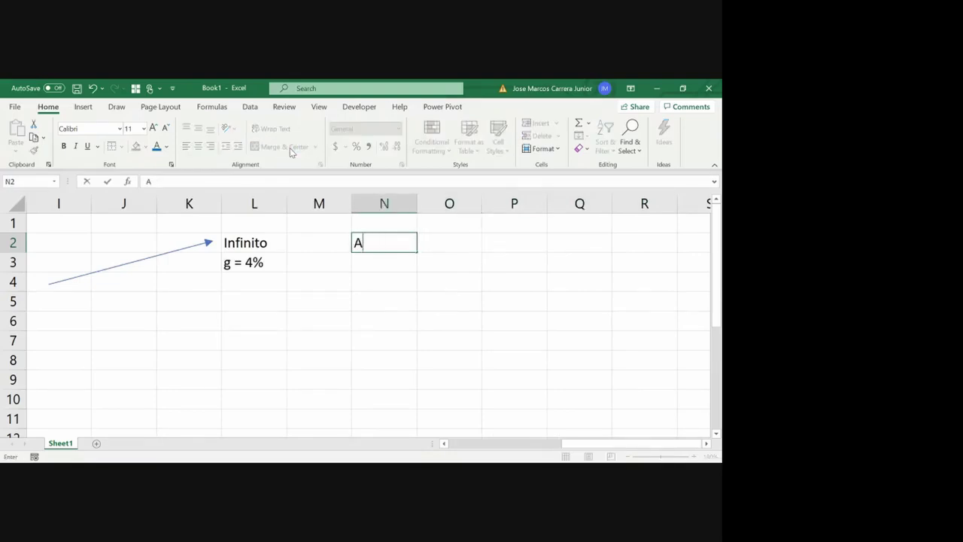
type("no")
key("Return")
- Enter the column header "Fluxo de Caixa" in O2, beside the Ano header
key("Up")
key("Right")
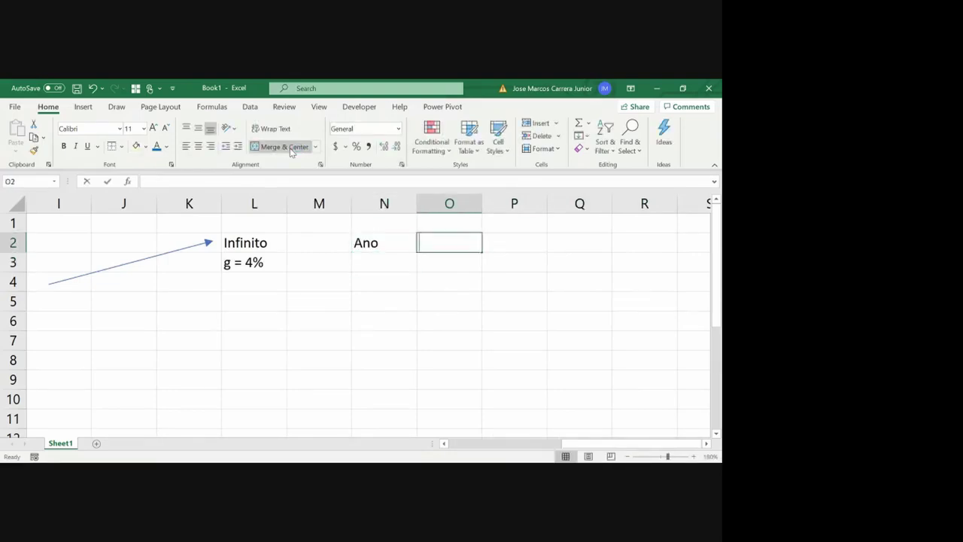
type("Fluxo de Ca")
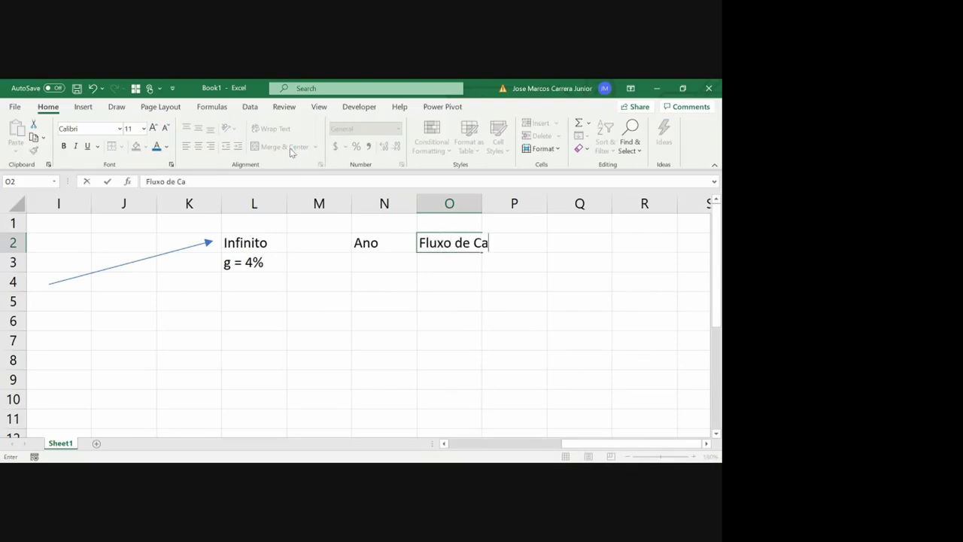
type("ixa")
key("Return")
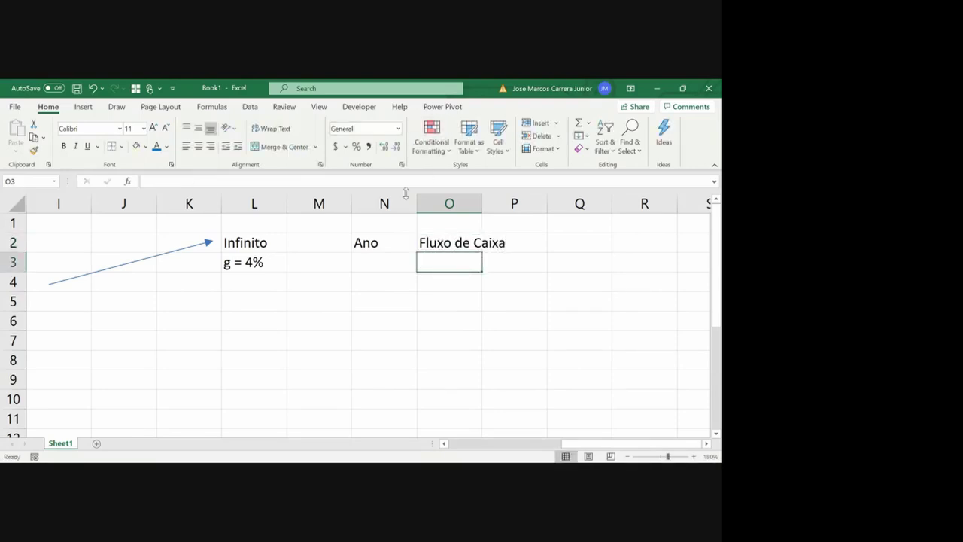
- Autofit the widths of columns N and O to their header text
left_click_drag(405, 197, 420, 203)
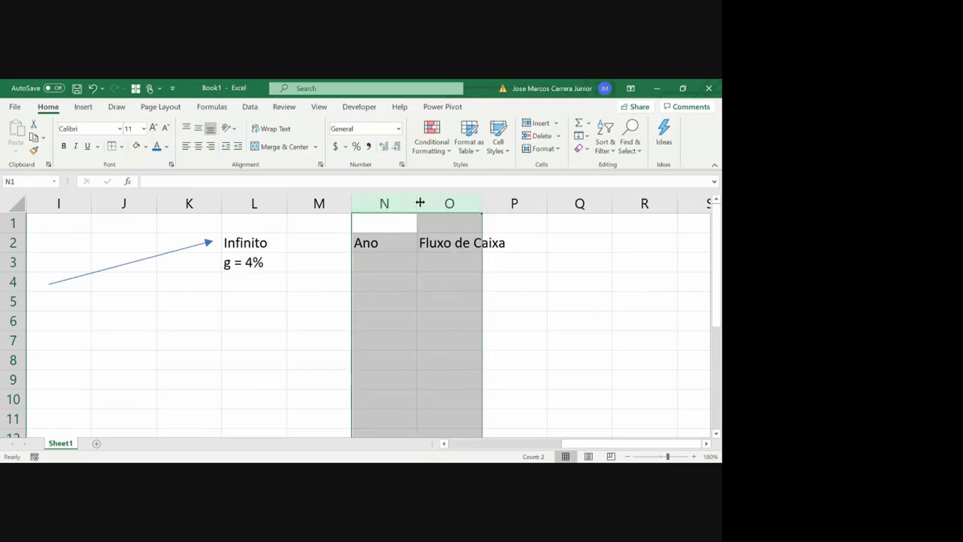
double_click(420, 203)
left_click(370, 260)
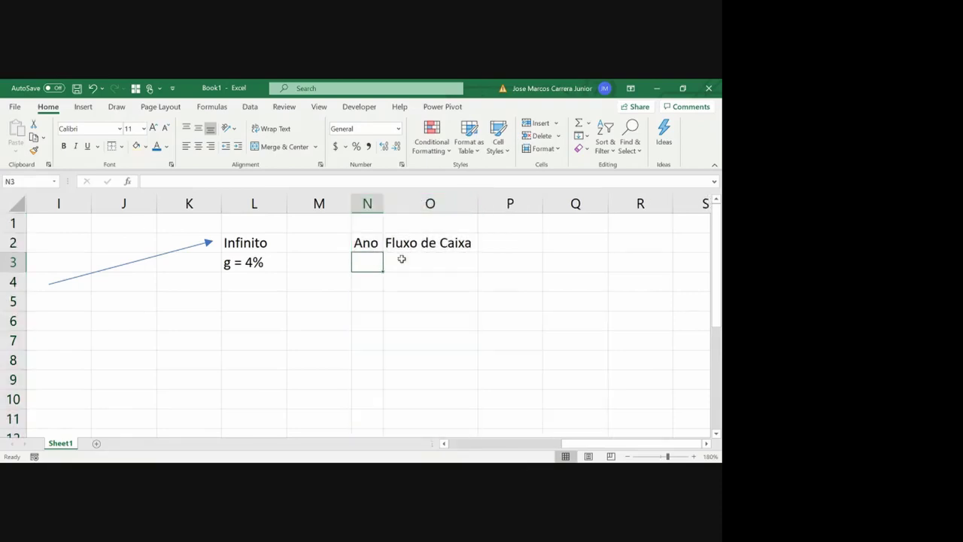
- Make the Ano and Fluxo de Caixa headers in N2:O2 bold, without underline
key("Up")
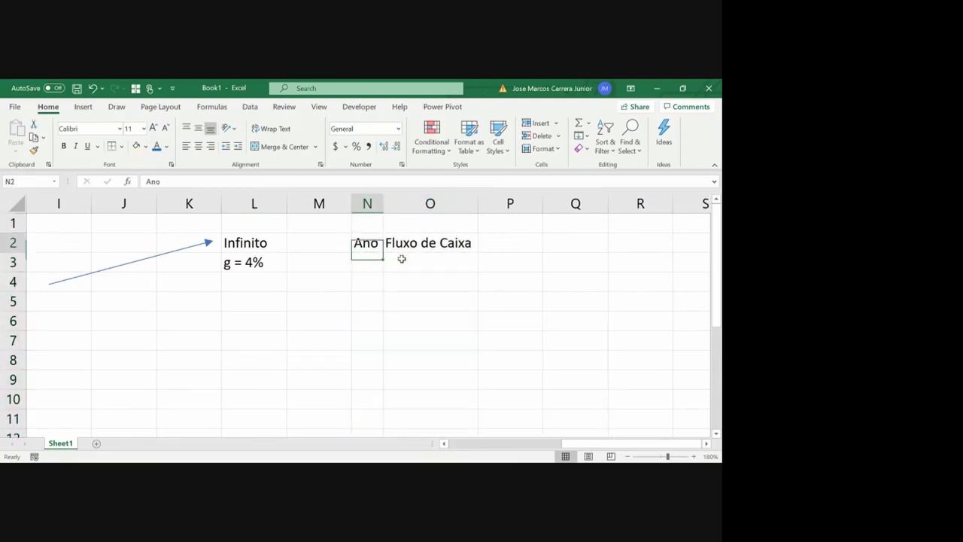
key("shift+Right")
key("ctrl+b")
key("ctrl+u")
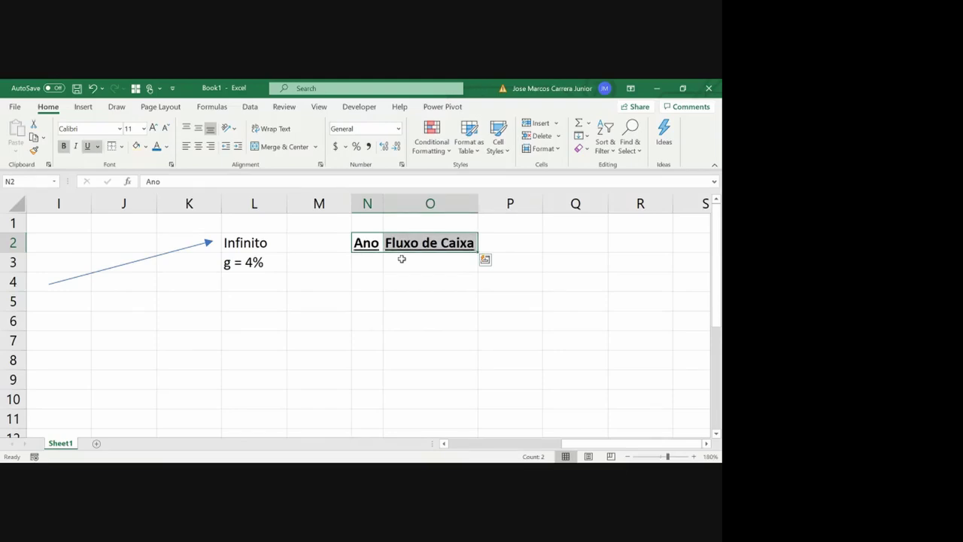
key("ctrl+u")
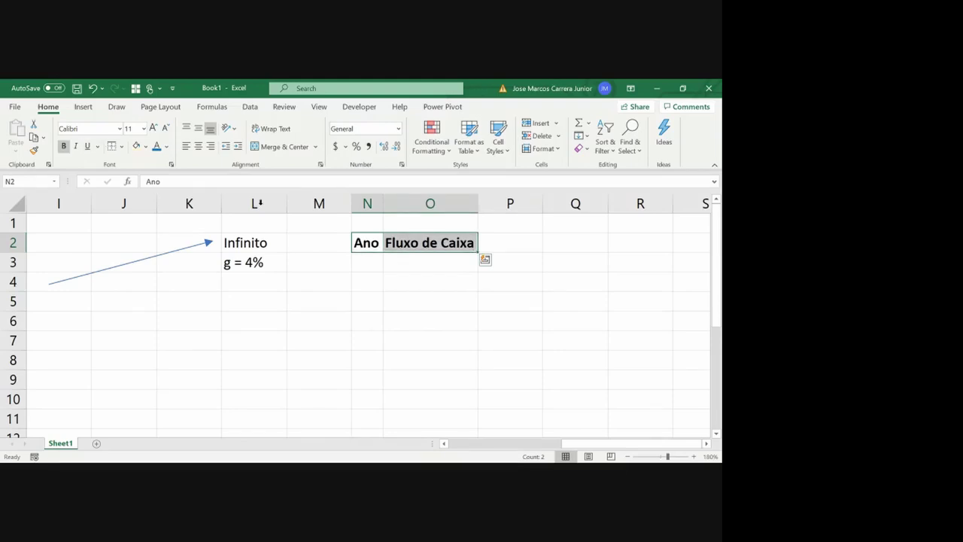
- Add a bottom border and a top border to the header cells N2:O2
left_click(121, 146)
left_click(134, 178)
key("shift+Left")
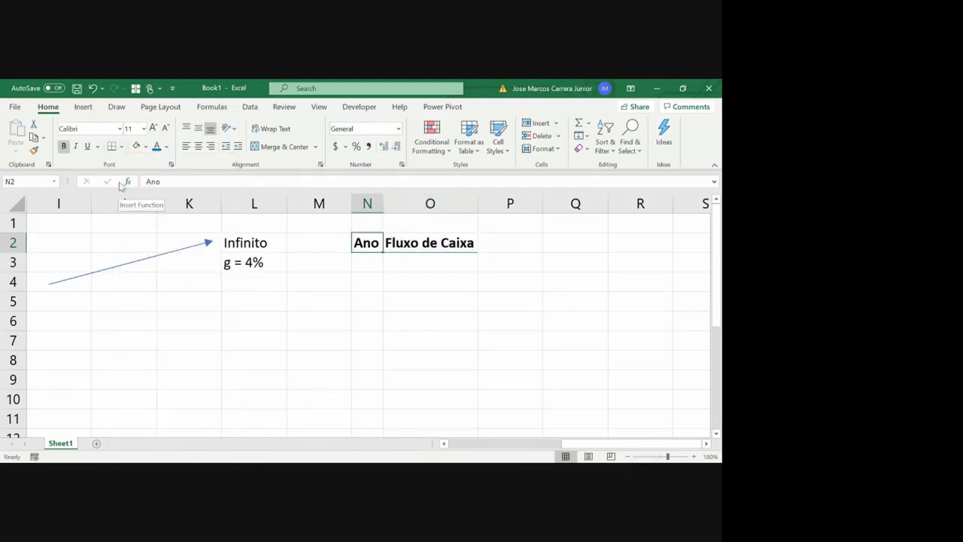
key("shift+Right")
left_click(121, 146)
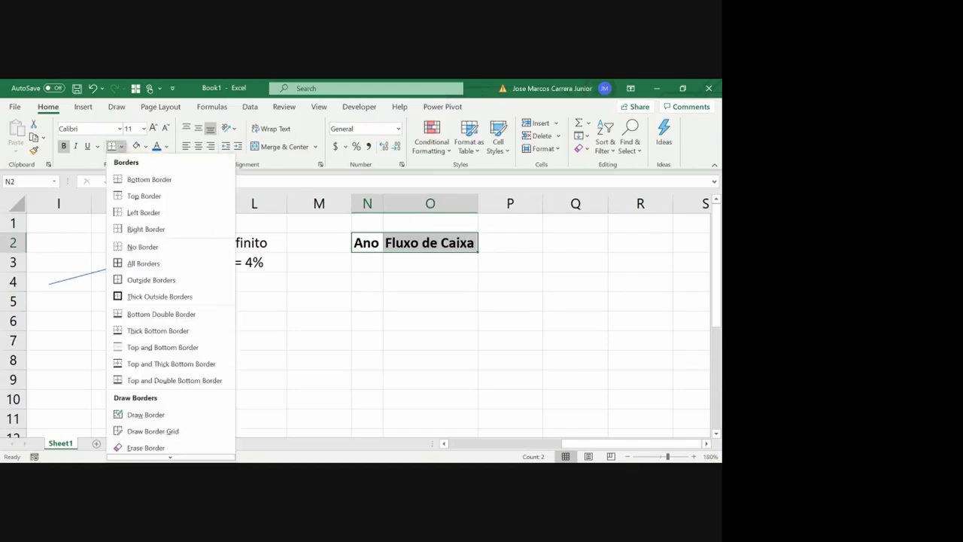
left_click(122, 146)
left_click(121, 146)
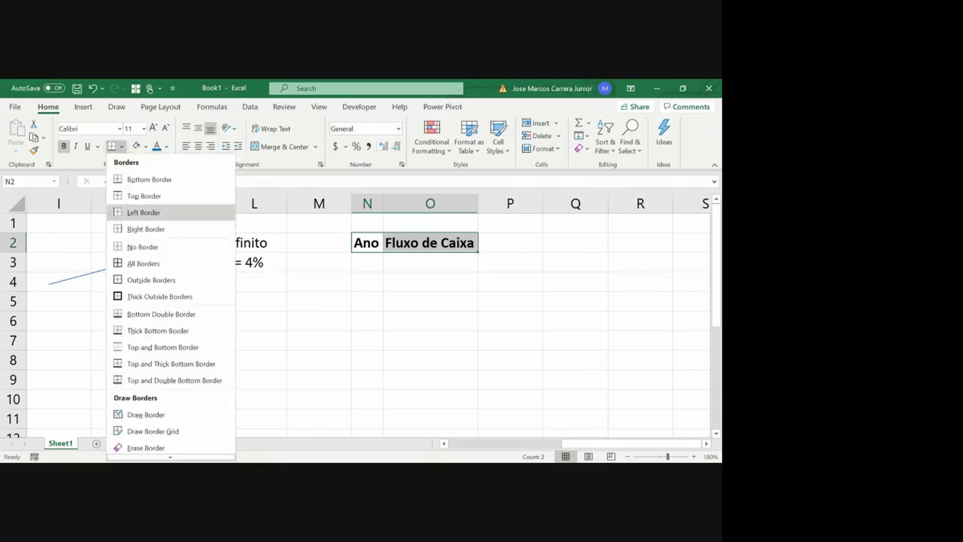
left_click(125, 194)
- Start the year series with 1 in N3 and the formula =N3+1 in N4
key("Down")
type("1")
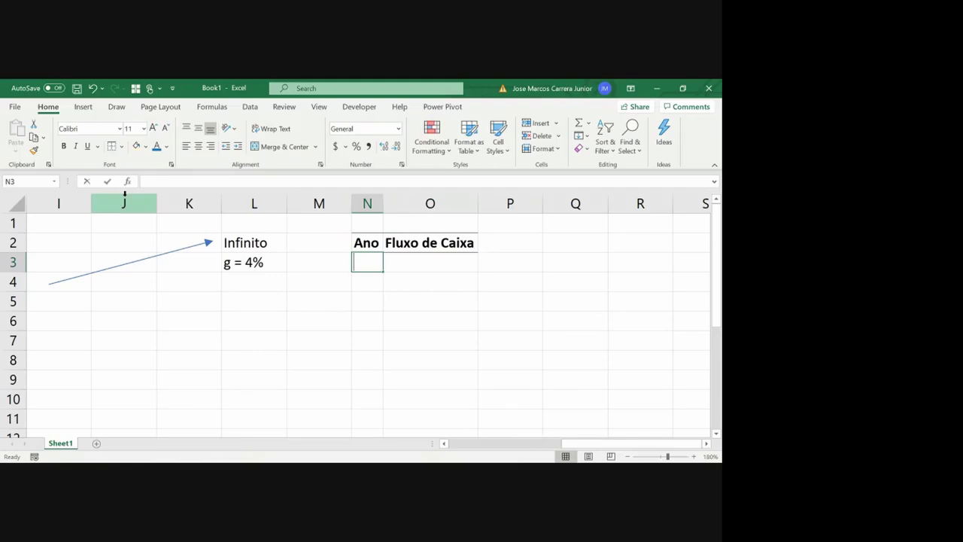
key("Return")
type("=")
key("Up")
type("+1")
key("Return")
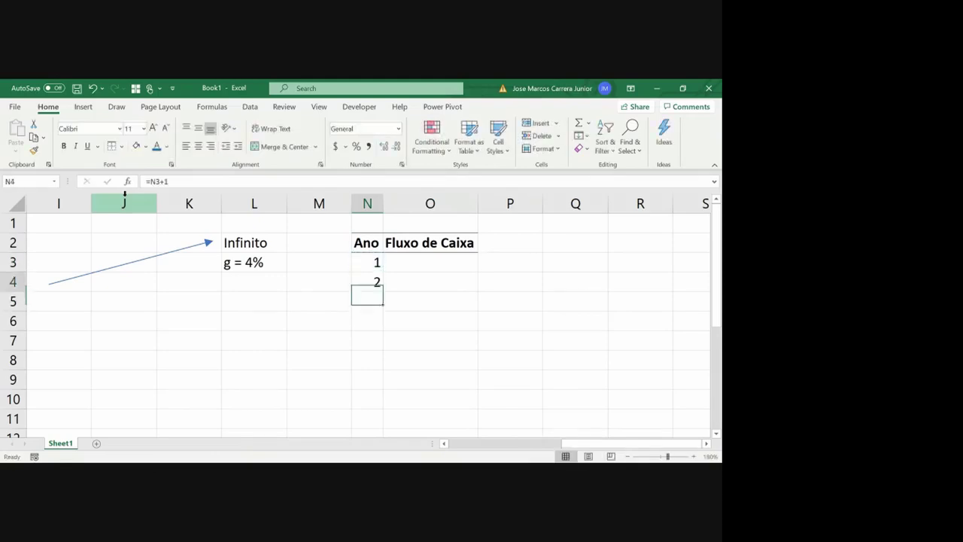
- Copy the N4 year formula down column N through row 1000 and center the year values in N3:N1000
key("Up")
key("ctrl+c")
key("shift+Down")
key("shift+Down")
key("shift+Down")
key("shift+Down")
key("shift+Down")
key("shift+Down")
key("shift+Down")
key("shift+Down")
key("shift+Down")
key("shift+Down")
key("shift+Down")
key("shift+Down")
key("shift+Down")
key("shift+Down")
key("shift+Down")
key("shift+Down")
key("shift+Down")
key("shift+Down")
key("shift+Down")
key("shift+Down")
key("shift+Down")
key("shift+Down")
key("shift+Down")
key("shift+Down")
key("shift+Down")
key("shift+Down")
key("shift+Down")
key("shift+Down")
key("shift+Down")
key("shift+Down")
key("shift+Down")
key("shift+Down")
key("shift+Down")
key("shift+Down")
key("shift+Down")
key("shift+Down")
key("shift+Down")
key("shift+Down")
key("shift+Down")
key("shift+Down")
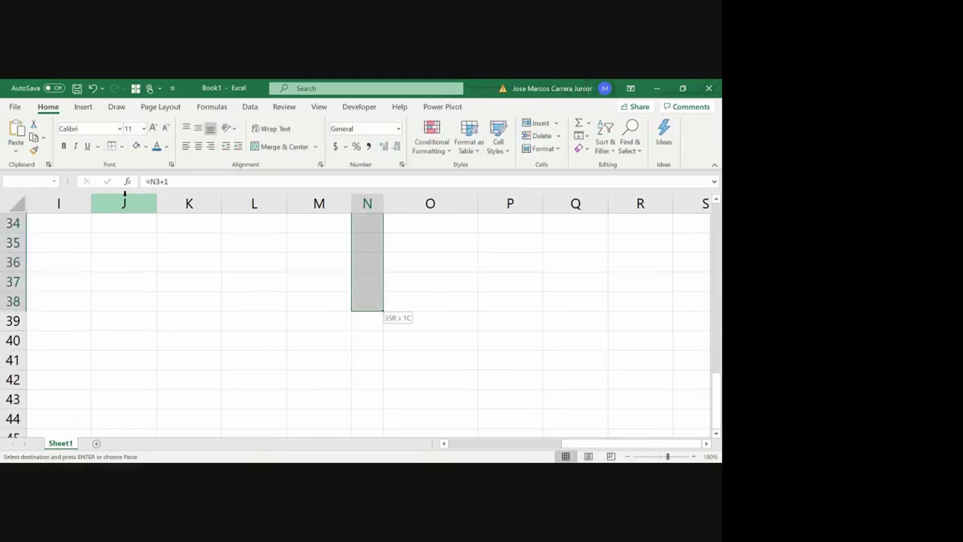
key("shift+Down")
key("shift+Down")
key("shift+Down")
key("shift+Down")
key("shift+Down")
key("shift+Down")
key("shift+Down")
key("shift+Down")
key("shift+Down")
key("shift+Down")
key("shift+Down")
key("shift+Down")
key("shift+Down")
key("shift+Down")
key("shift+Down")
key("shift+Down")
key("shift+Down")
key("shift+Down")
key("shift+Down")
key("shift+Down")
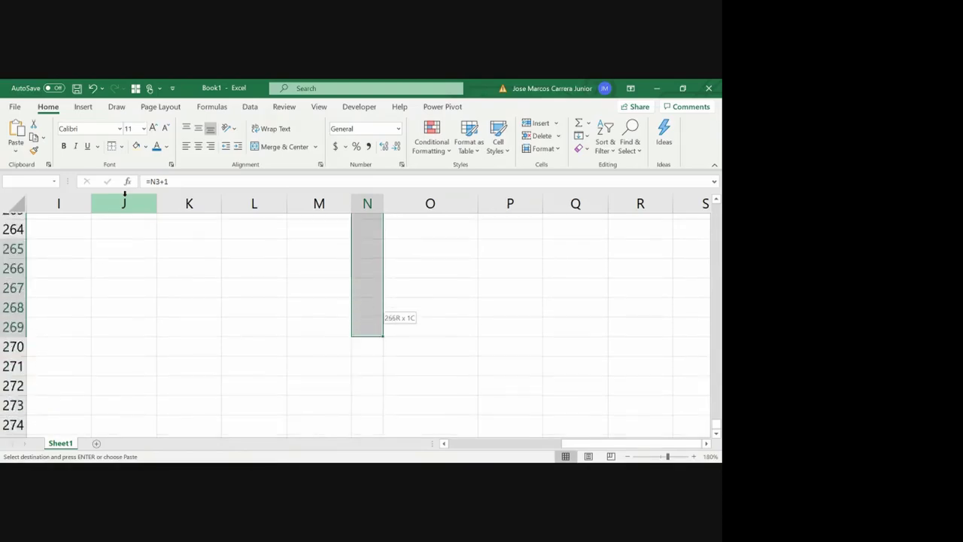
key("shift+Down")
key("shift+Down")
key("shift+Down")
key("shift+Down")
key("shift+Down")
key("shift+Down")
key("shift+Down")
key("shift+Down")
key("shift+Down")
key("shift+Down")
key("shift+Down")
key("shift+Down")
key("shift+Down")
key("shift+Down")
key("shift+Down")
key("shift+Down")
key("shift+Down")
key("shift+Down")
key("shift+Down")
key("shift+Down")
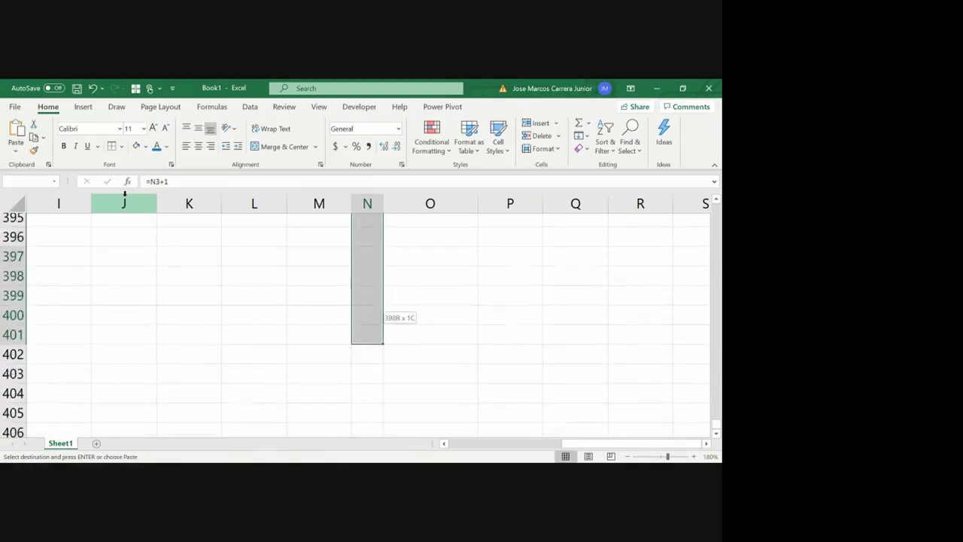
key("shift+Down")
key("shift+Down")
key("shift+Down")
key("shift+Down")
key("shift+Down")
key("shift+Down")
key("shift+Down")
key("shift+Down")
key("shift+Down")
key("shift+Down")
key("shift+Down")
key("shift+Down")
key("shift+Down")
key("shift+Down")
key("shift+Down")
key("shift+Down")
key("shift+Down")
key("shift+Down")
key("shift+Down")
key("shift+Down")
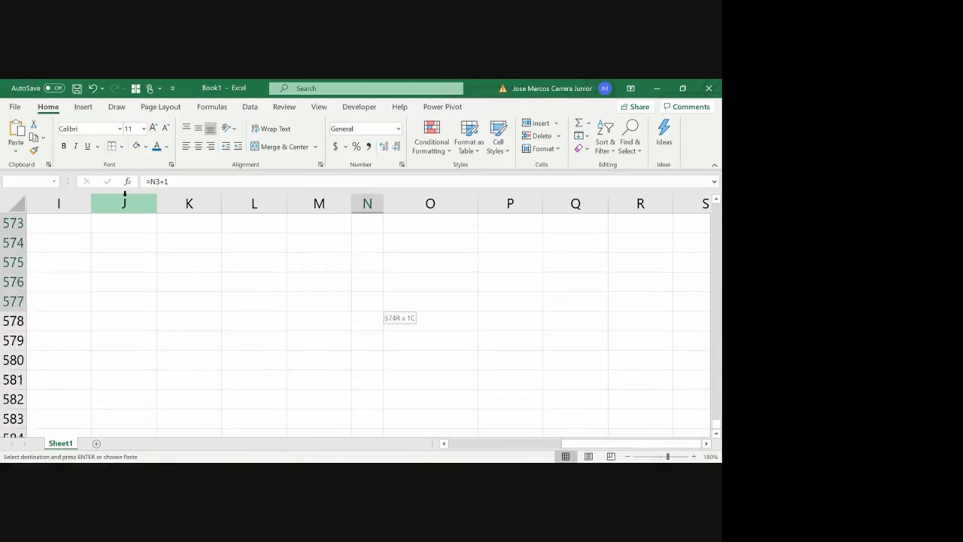
key("shift+Down")
key("shift+Down")
key("shift+Down")
key("shift+Down")
key("shift+Down")
key("shift+Down")
key("shift+Down")
key("shift+Down")
key("shift+Down")
key("shift+Down")
key("shift+Down")
key("shift+Down")
key("shift+Down")
key("shift+Down")
key("shift+Down")
key("shift+Down")
key("shift+Down")
key("shift+Down")
key("shift+Down")
key("shift+Down")
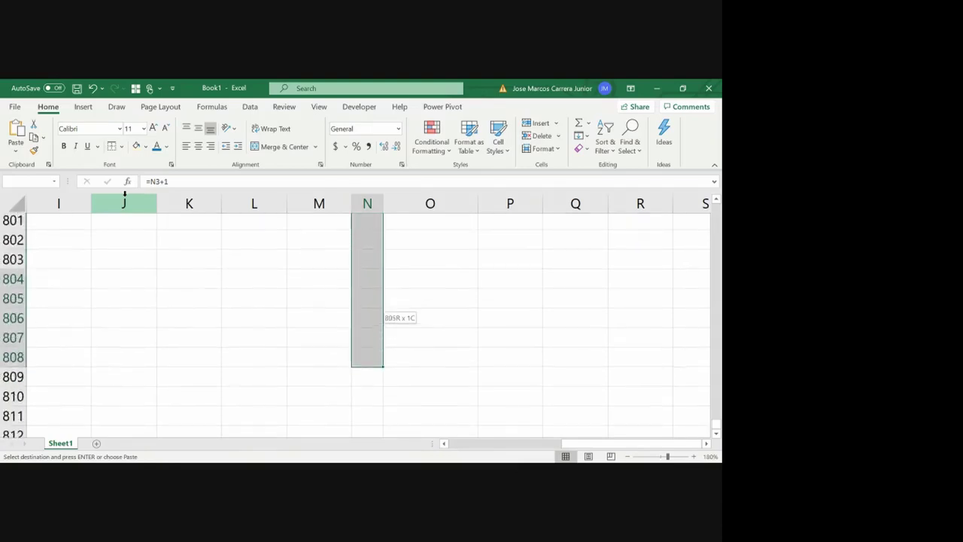
key("shift+Down")
key("shift+Down")
key("shift+Down")
key("shift+Down")
key("shift+Down")
key("shift+Down")
key("shift+Down")
key("shift+Down")
key("shift+Down")
key("shift+Down")
key("shift+Down")
key("shift+Down")
key("shift+Down")
key("shift+Down")
key("shift+Down")
key("shift+Down")
key("shift+Down")
key("shift+Down")
key("shift+Down")
key("shift+Down")
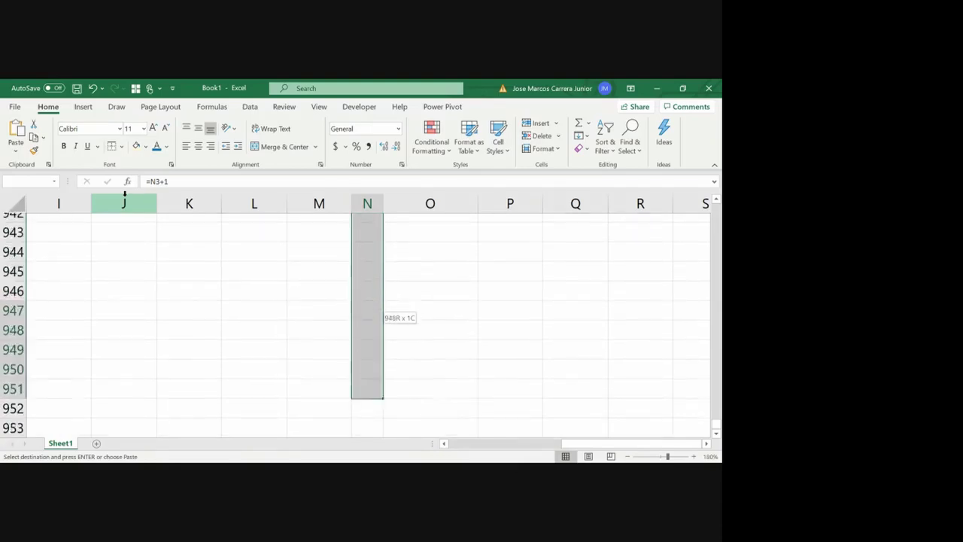
key("shift+Up")
key("shift+Up")
key("shift+Up")
key("shift+Up")
key("shift+Up")
key("shift+Up")
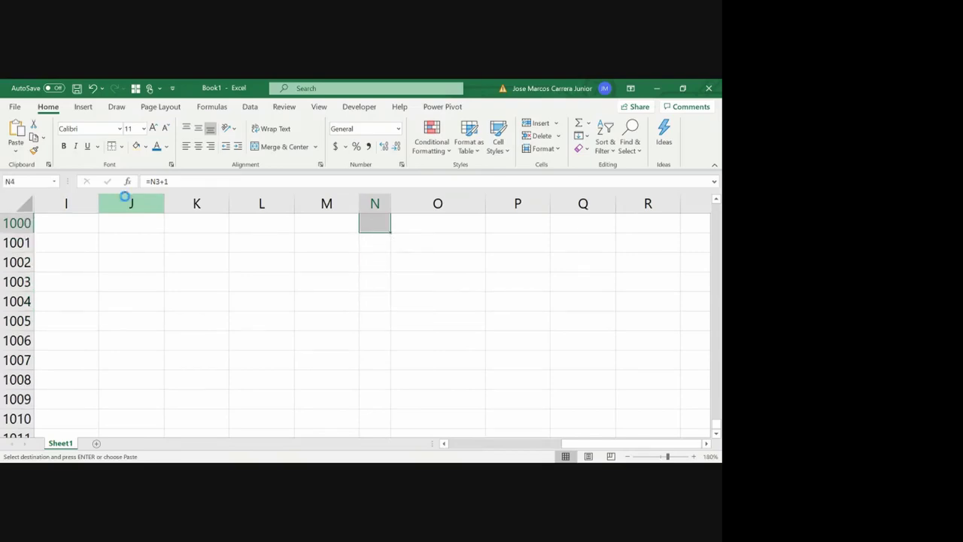
key("ctrl+v")
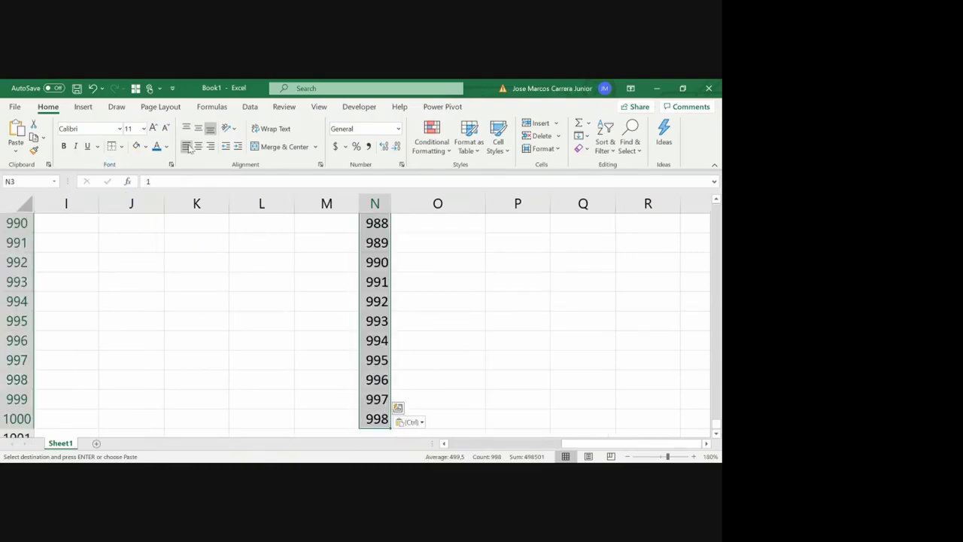
key("Escape")
key("ctrl+BackSpace")
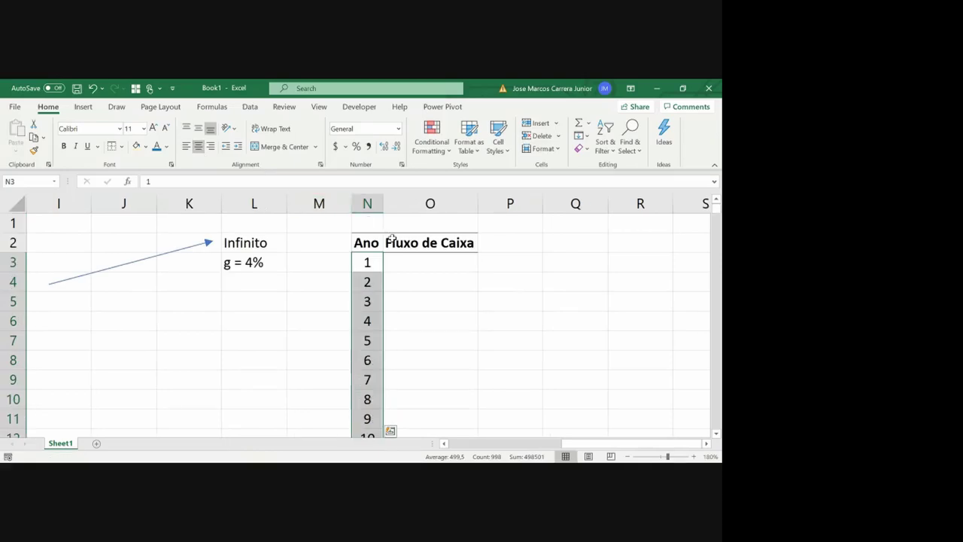
- Copy the Fluxo de Caixa header into P2 and replace its text with VP, keeping it bold
left_click(392, 236)
key("ctrl+c")
key("Right")
key("ctrl+v")
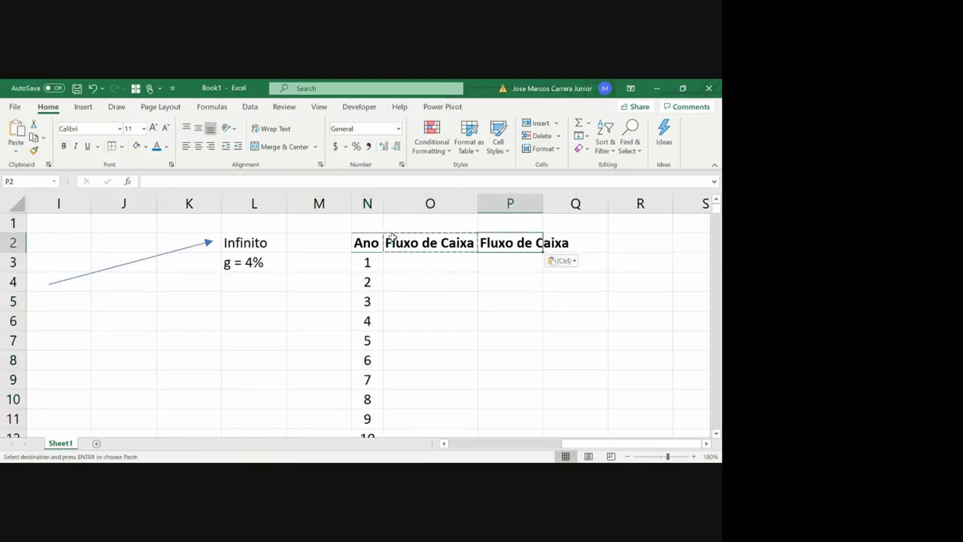
key("Escape")
type("VP")
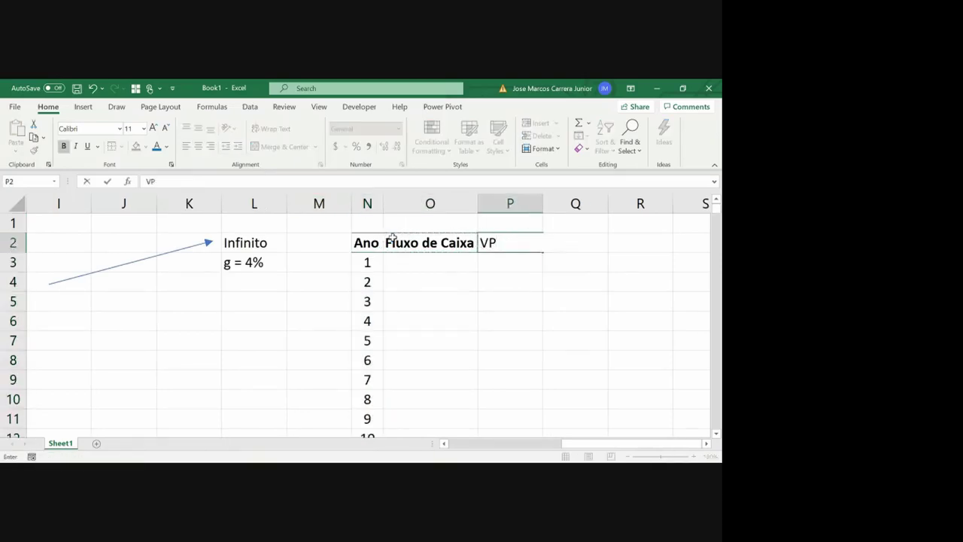
key("Return")
key("Up")
key("ctrl+b")
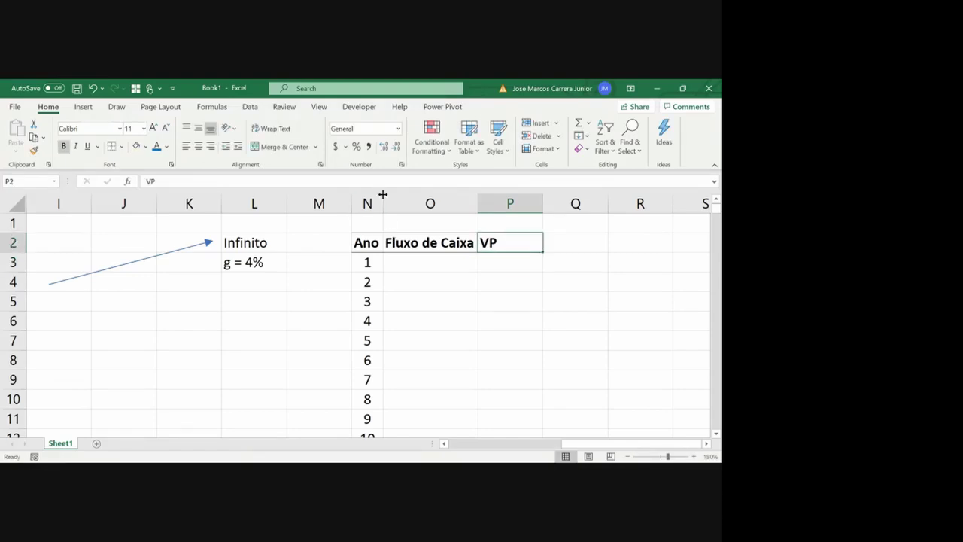
- Change the header in P2 to Valor Presente and widen column P to fit it
type("Valor Pr")
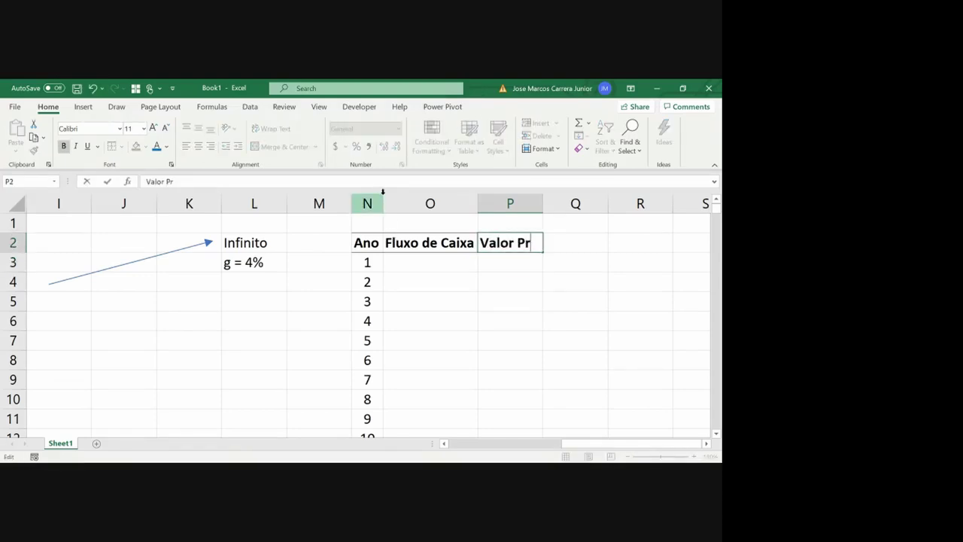
type("esente")
key("Return")
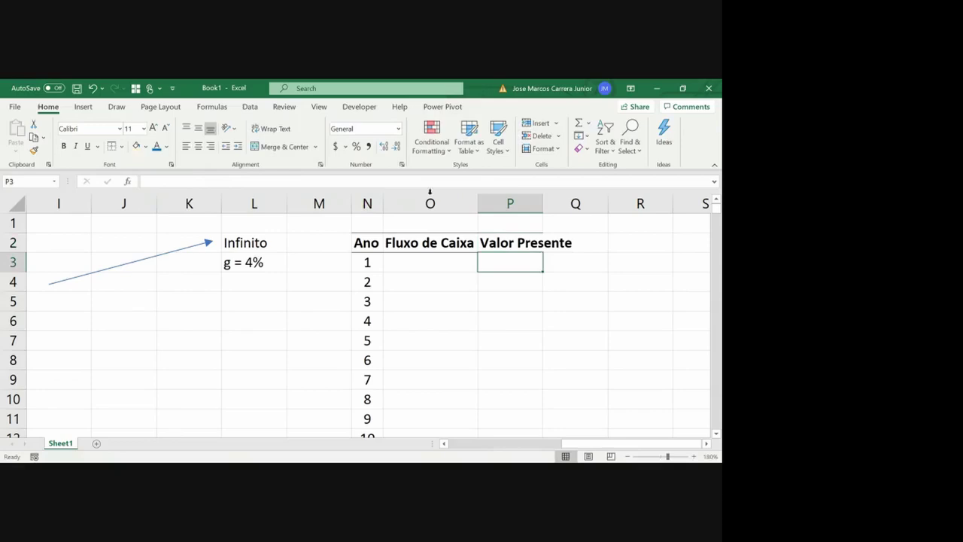
left_click_drag(545, 203, 576, 203)
- Try to total the present values in P1 with the formula =soma(P3:P1048576)
left_click(522, 225)
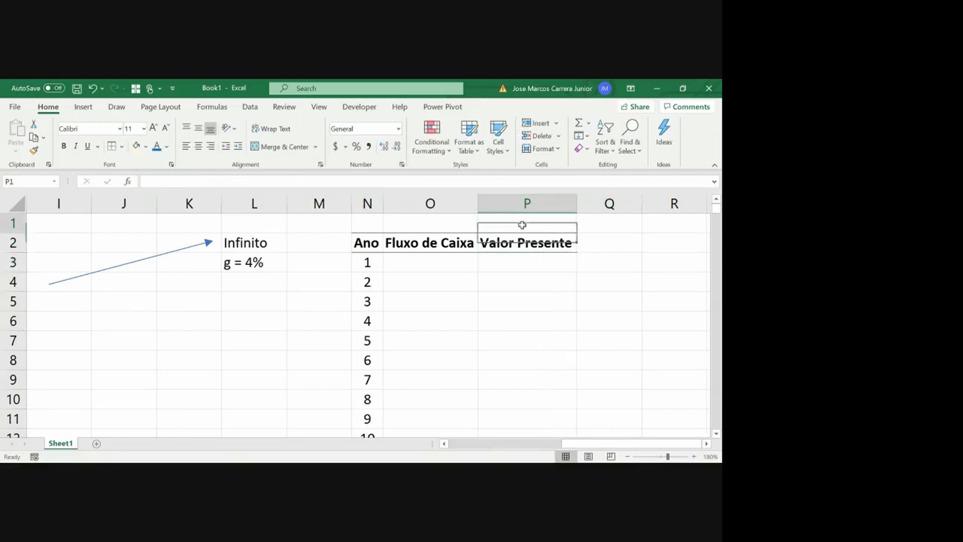
type("=soma(")
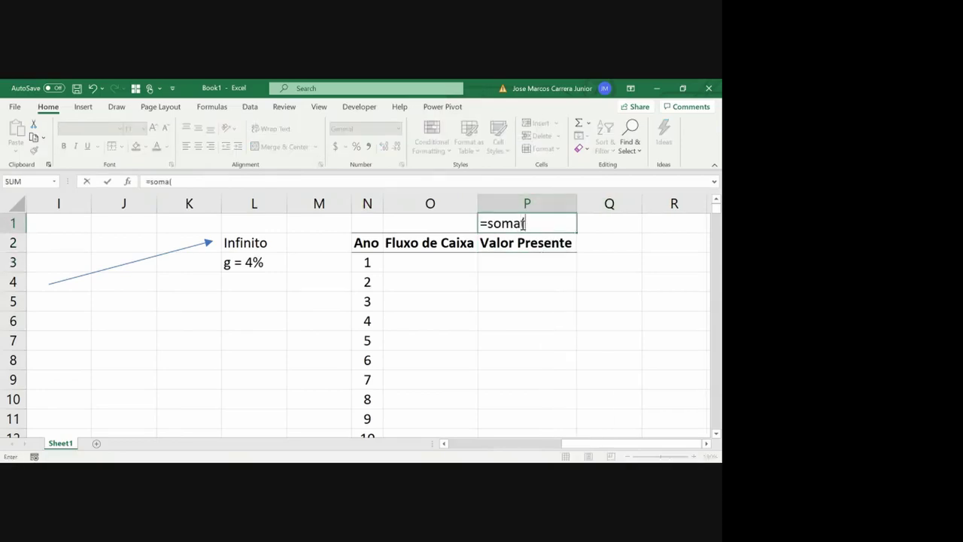
key("Down")
key("Down")
key("ctrl+shift+Down")
key("Return")
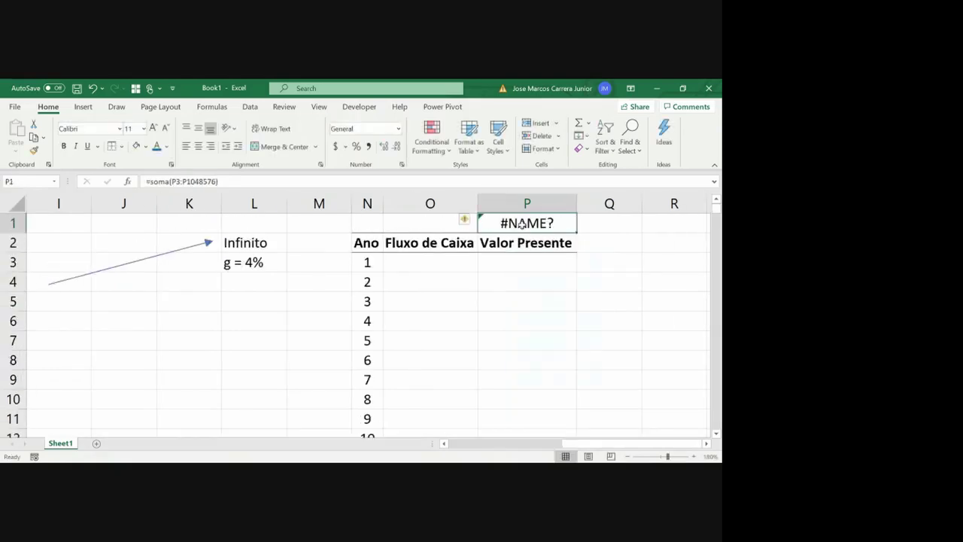
- Enter the formula =SUM(P3:P1048576) in P1 to total the Valor Presente column
type("=sum(")
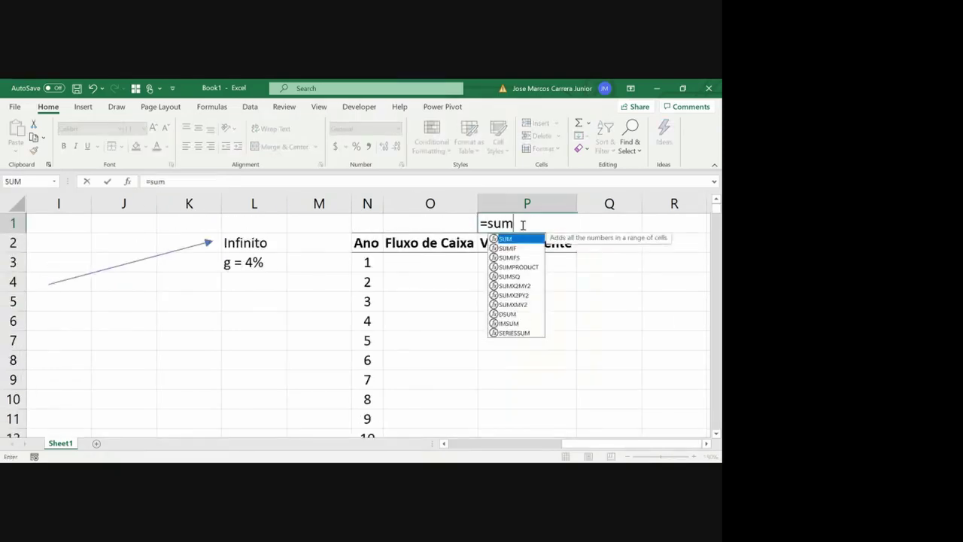
key("Down")
key("Down")
key("ctrl+shift+Down")
key("Return")
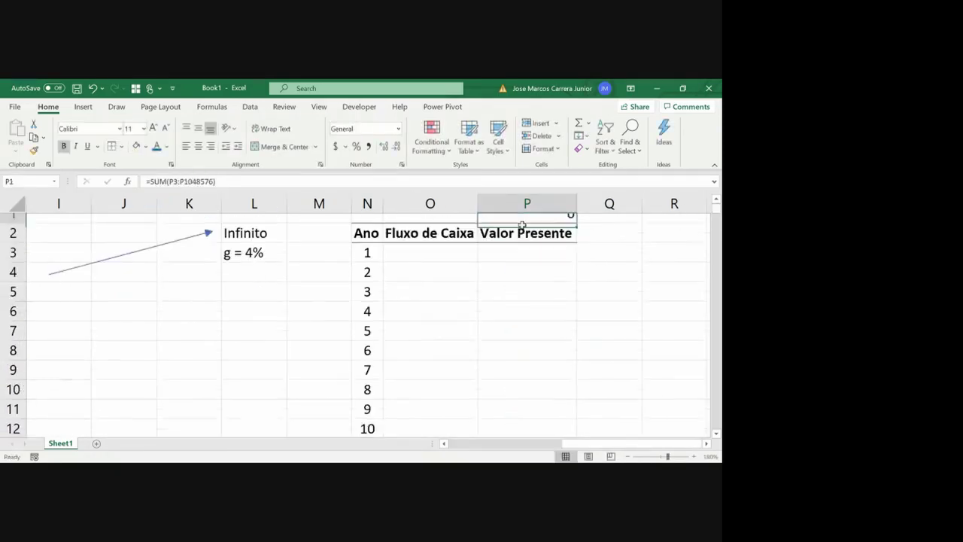
- Copy only the currency formatting of dividend cell F5 onto O3:P3, the first cash flow and present value cells
key("Up")
key("Left")
key("Down")
key("Left")
key("Left")
key("Left")
key("Left")
key("Left")
key("Down")
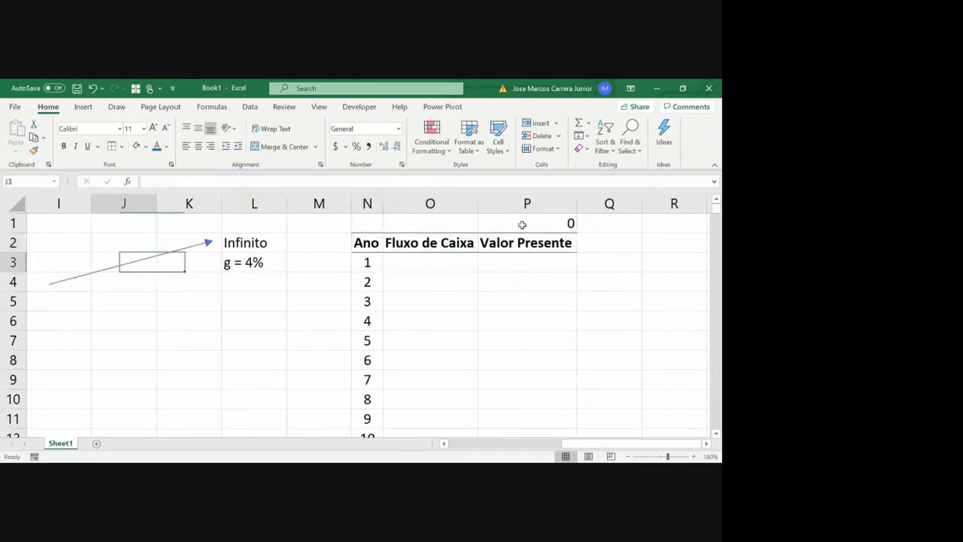
key("Left")
key("Left")
key("Left")
key("Left")
key("Down")
key("Down")
key("ctrl+c")
key("Right")
key("Right")
key("Right")
key("Right")
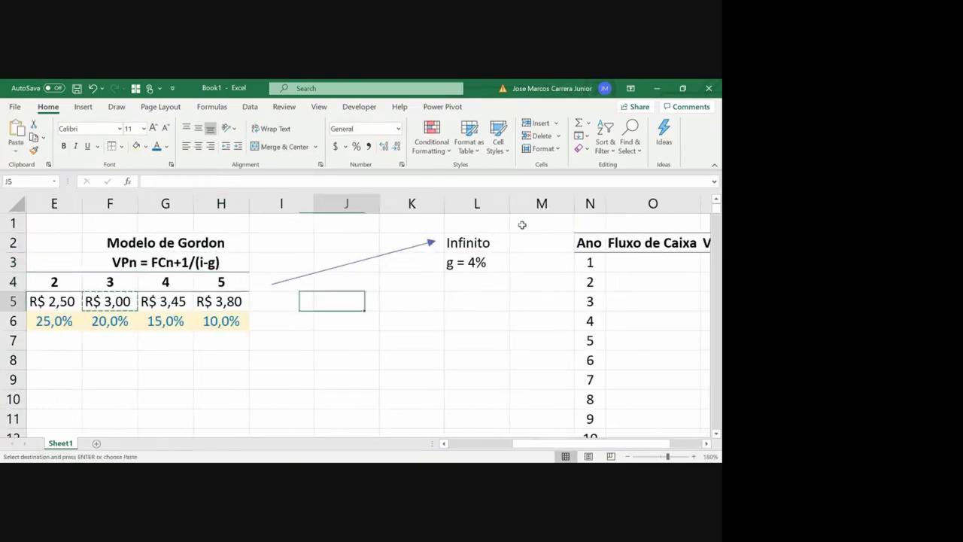
key("Right")
key("Right")
key("Right")
key("Up")
key("Up")
key("Right")
key("Right")
key("shift+Right")
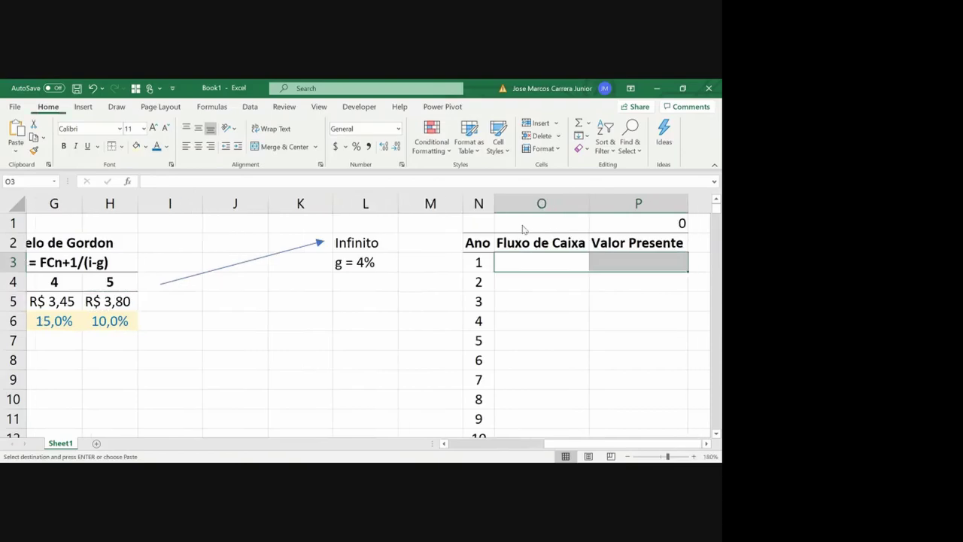
- Copy the formatting of O3:P3 down columns O and P through row 1000
key("ctrl+c")
key("Left")
key("ctrl+Down")
key("Right")
key("ctrl+shift+Up")
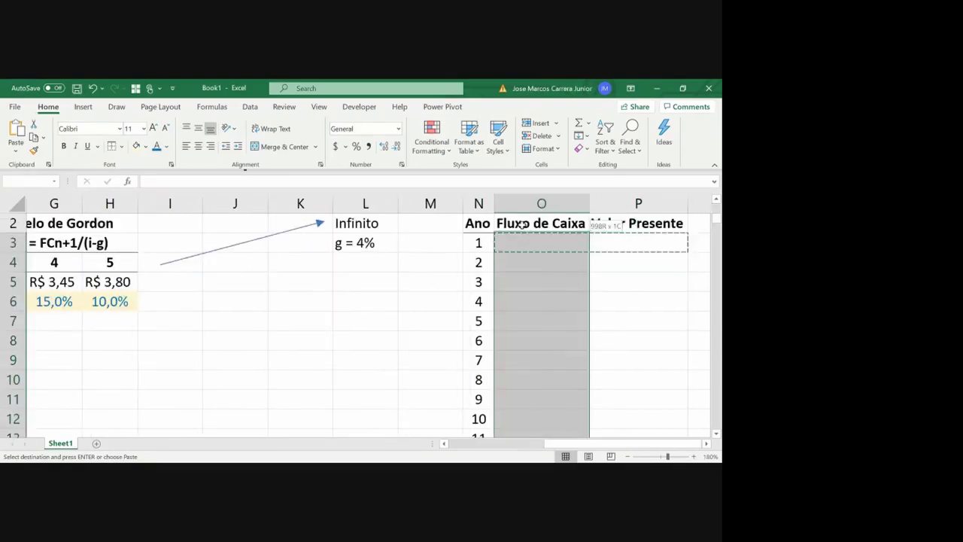
key("shift+Right")
key("ctrl+v")
- Extend the year series by copying the N1000 formula into N1001:N1002, and autofit the width of column N
key("Left")
key("ctrl+Down")
key("ctrl+Up")
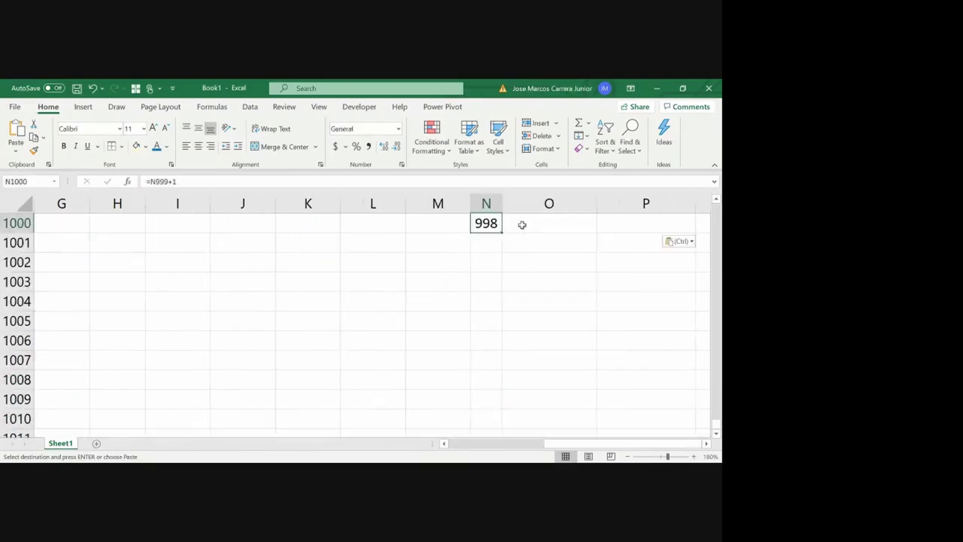
key("ctrl+c")
key("Down")
key("ctrl+v")
key("Down")
key("ctrl+v")
key("Up")
key("ctrl")
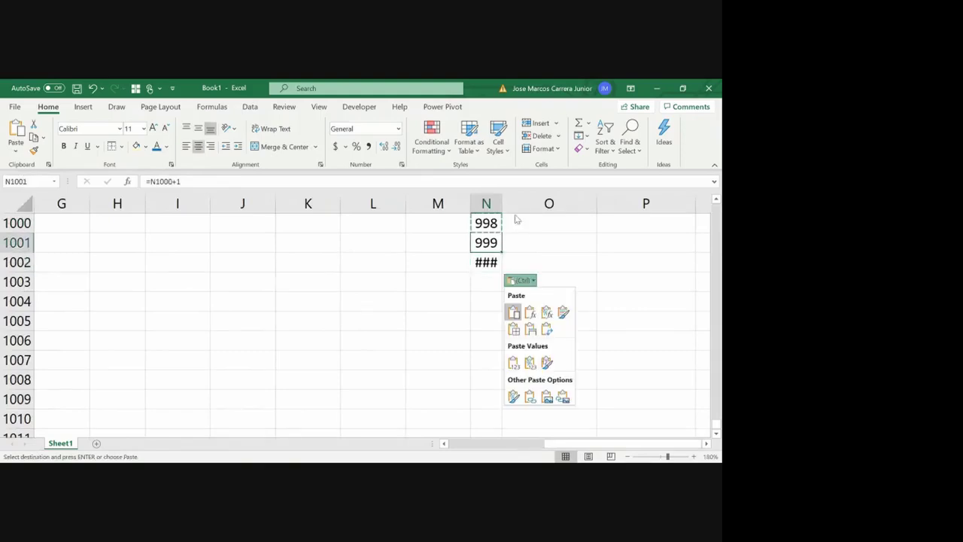
key("Escape")
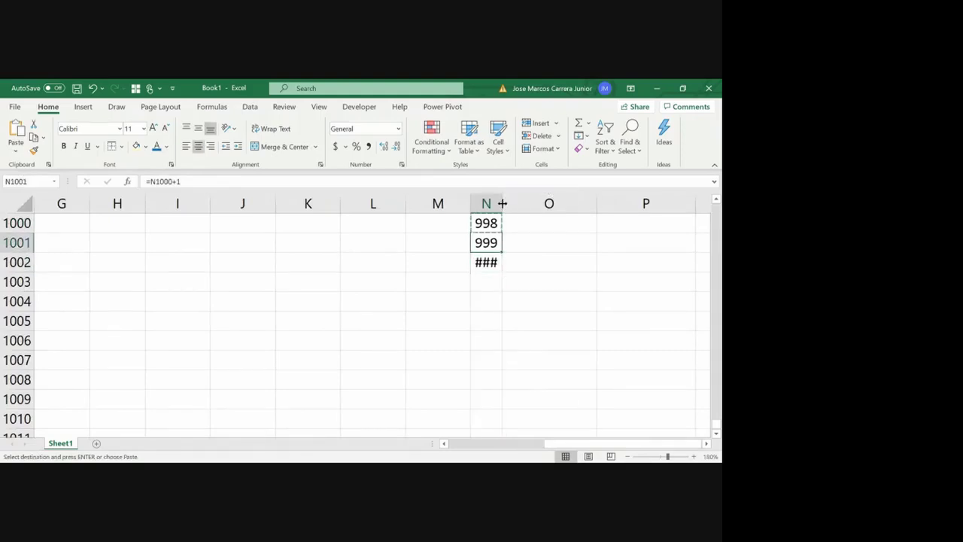
double_click(503, 203)
- Enter 1000 as the first cash flow in O3 and link O4 to it with the formula =O3
key("Up")
key("ctrl+Up")
key("Right")
key("Down")
key("Down")
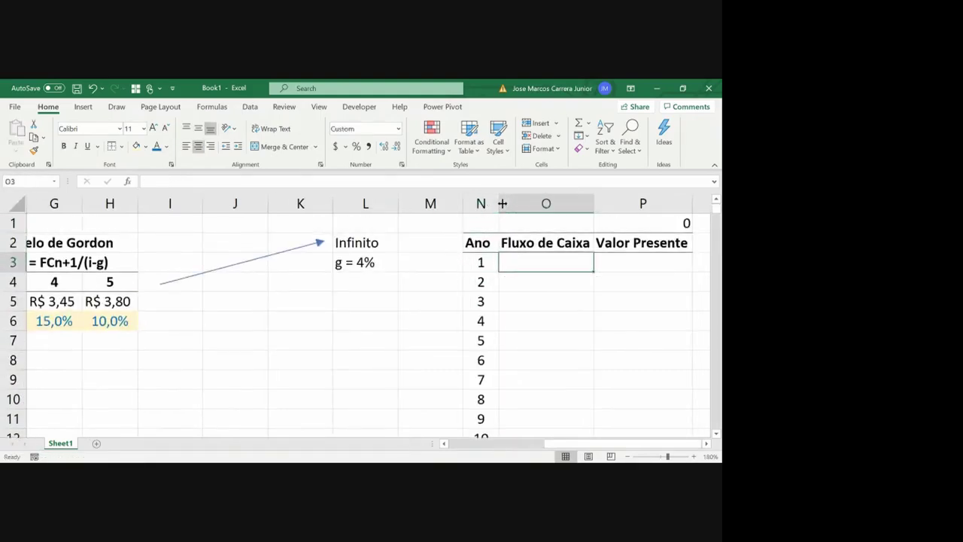
type("1.00")
type("000")
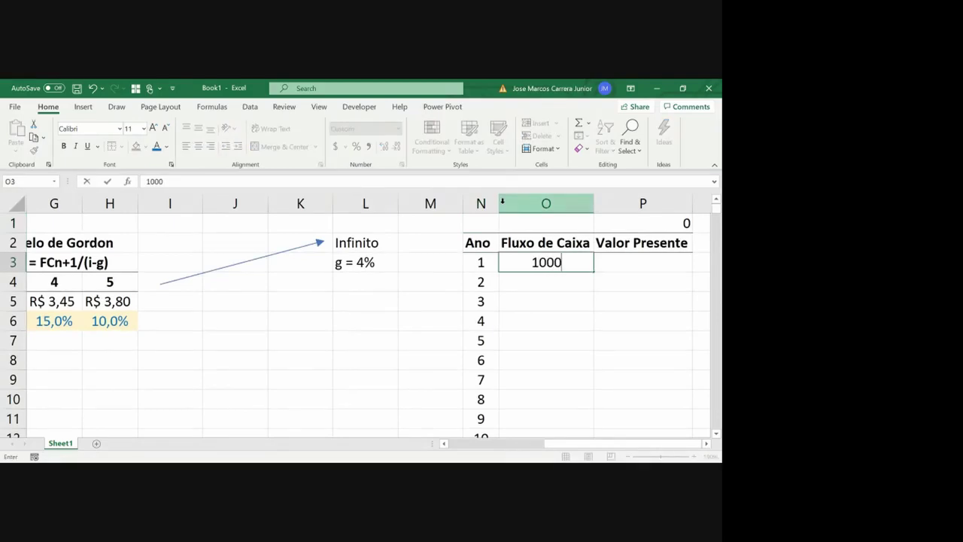
key("Return")
type("=")
key("Up")
key("ctrl+Return")
- Copy the O4 cash flow formula down column O to the last year of the series
key("Left")
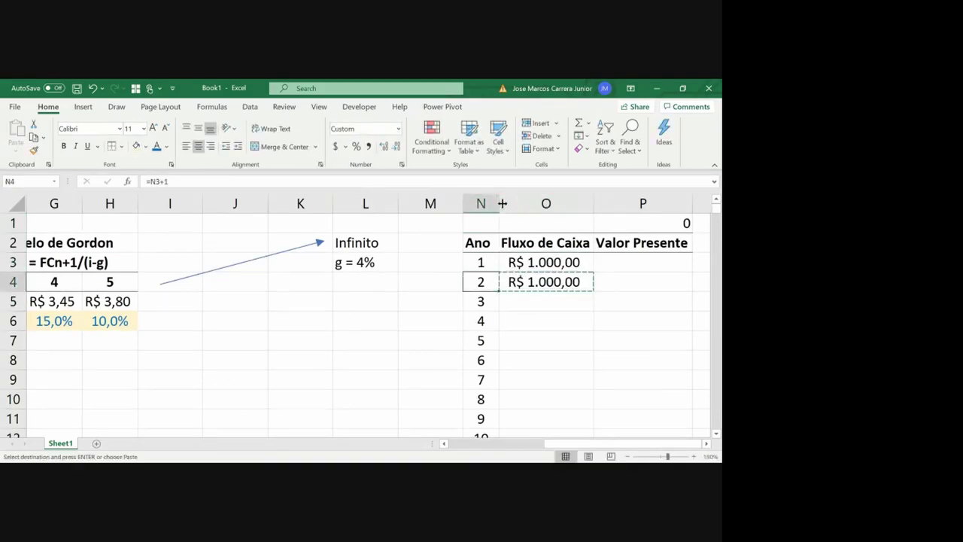
key("ctrl+Down")
key("Right")
key("ctrl+shift+Up")
key("ctrl+d")
key("ctrl+Up")
key("ctrl+Up")
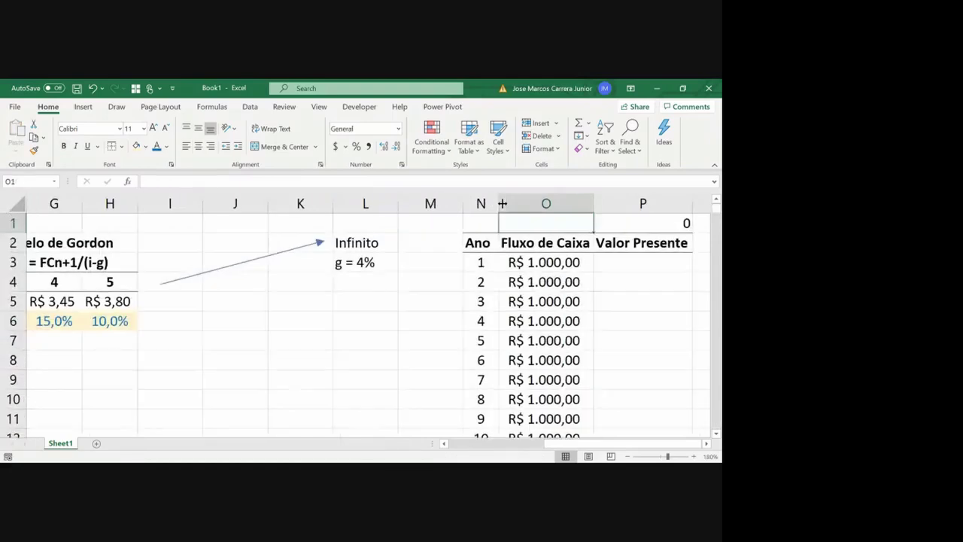
- Enter the rate 10% in O1, above the Fluxo de Caixa header, and center it
key("Right")
key("Left")
key("Left")
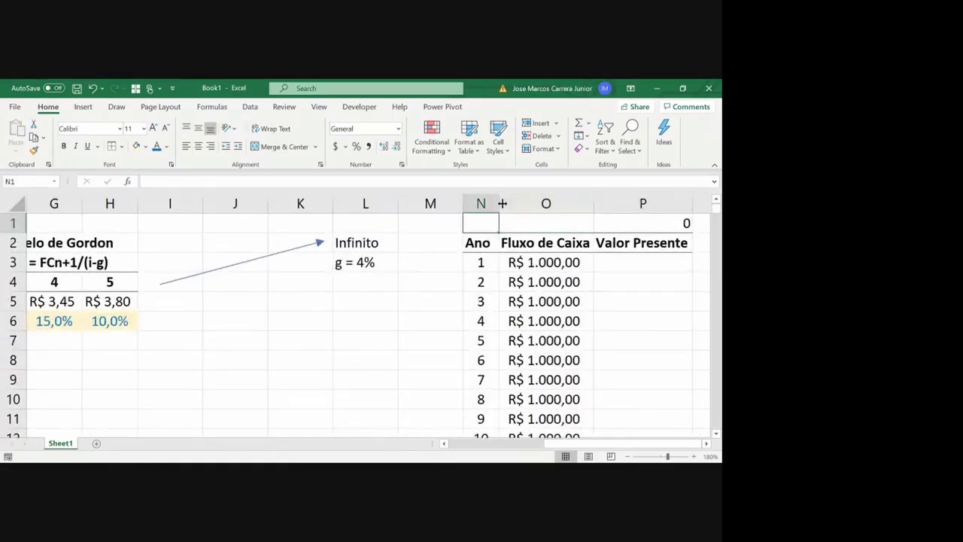
key("Right")
type("10%")
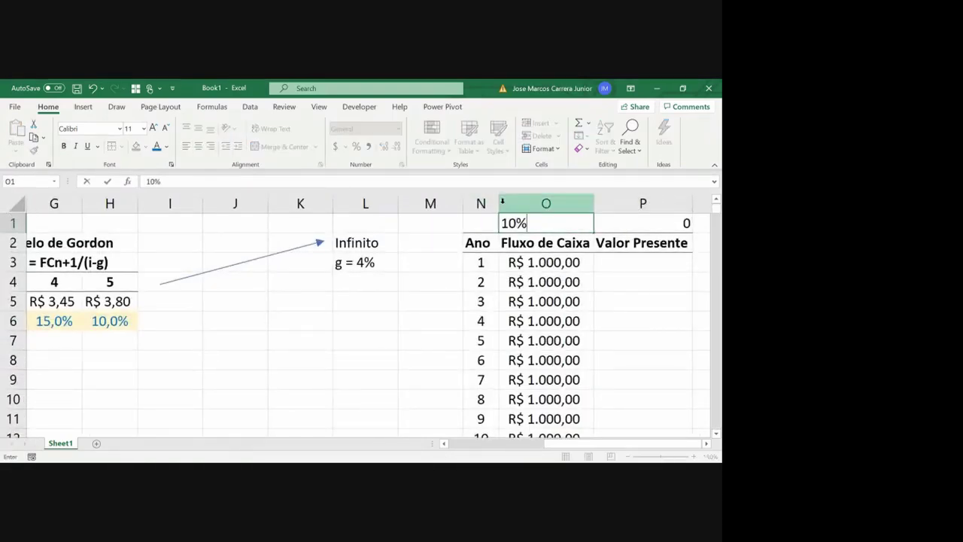
key("Return")
key("Up")
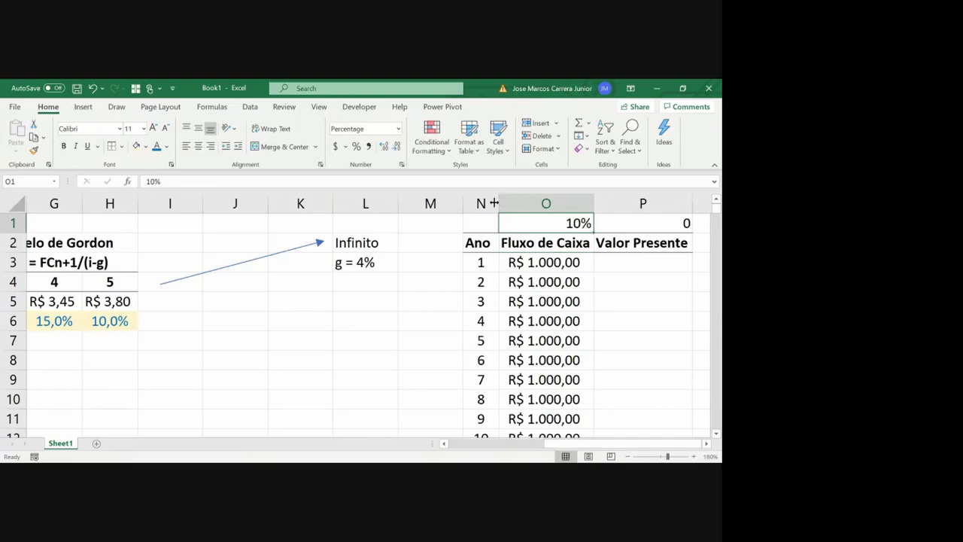
left_click(200, 146)
key("Down")
key("Down")
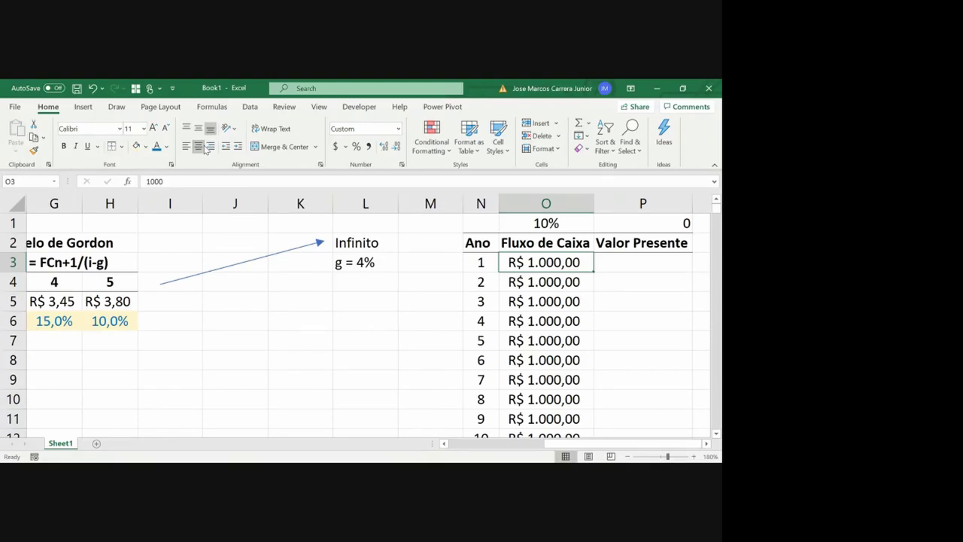
- Give the rate in O1 the custom number format 0,00%" a.a."
right_click(524, 224)
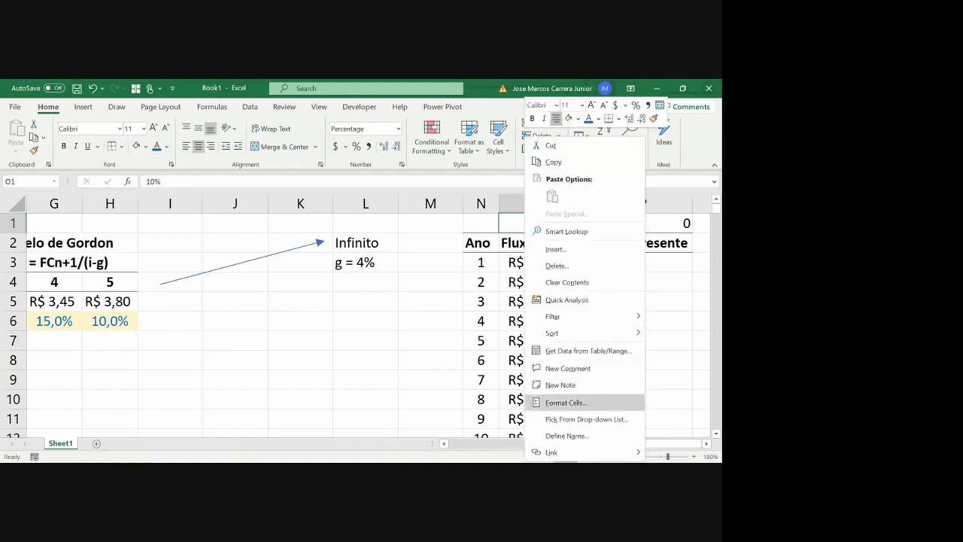
left_click(566, 402)
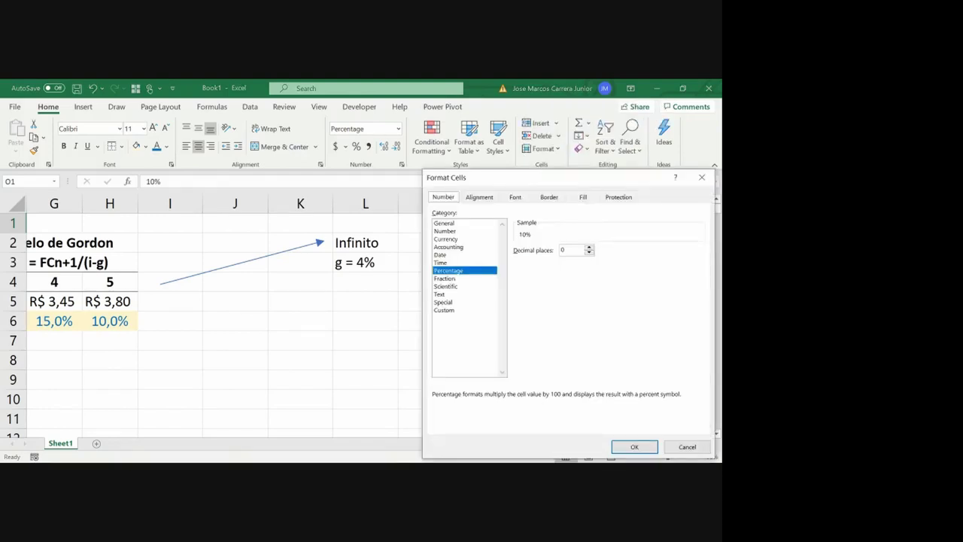
left_click(444, 310)
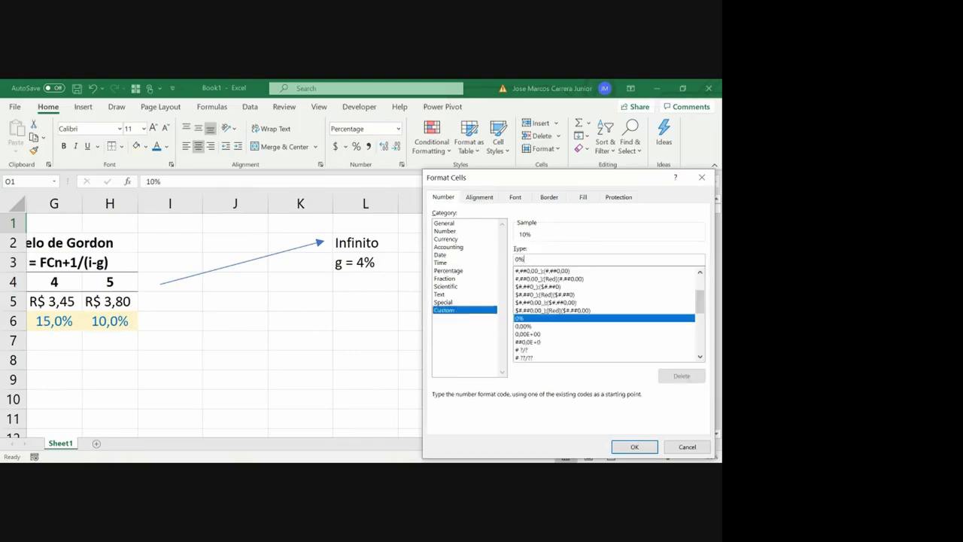
left_click(448, 270)
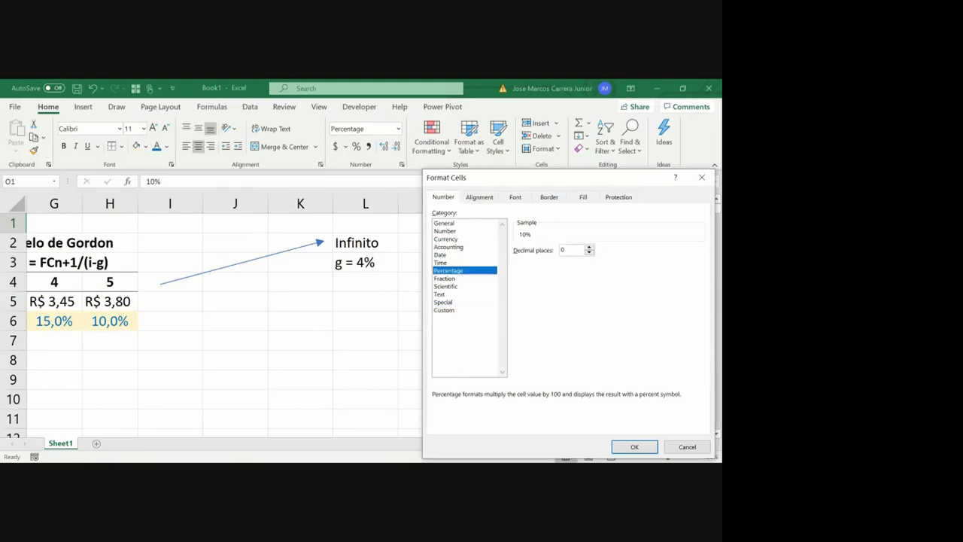
key("alt+d")
type("2")
left_click(444, 310)
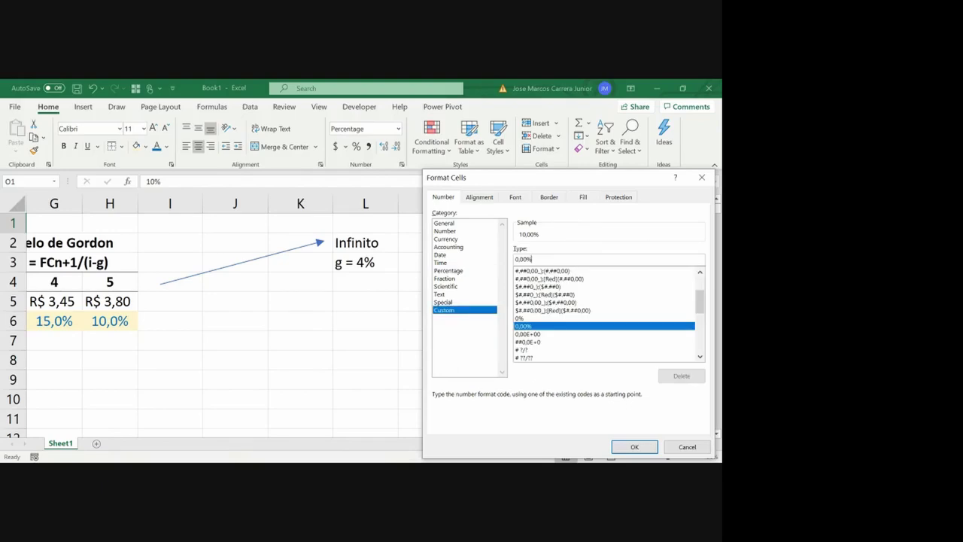
type("\"")
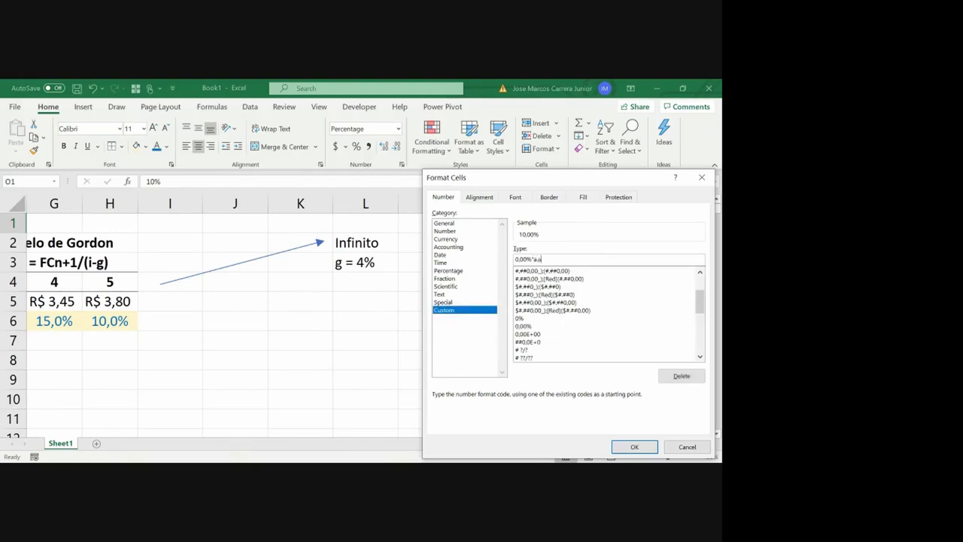
type("a.a.\"")
key("Return")
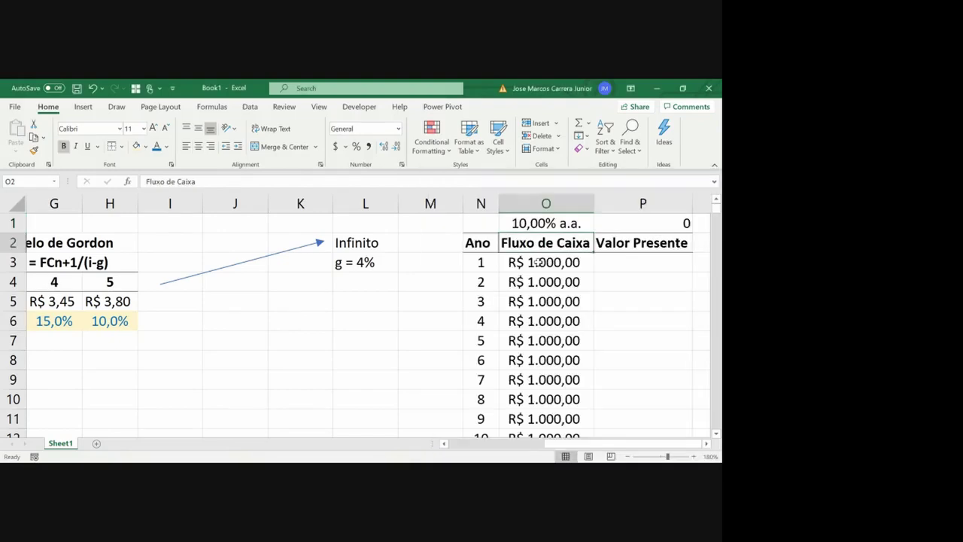
- Copy only the formatting of cash flow cell O3 onto the total in P1
left_click(539, 262)
key("Right")
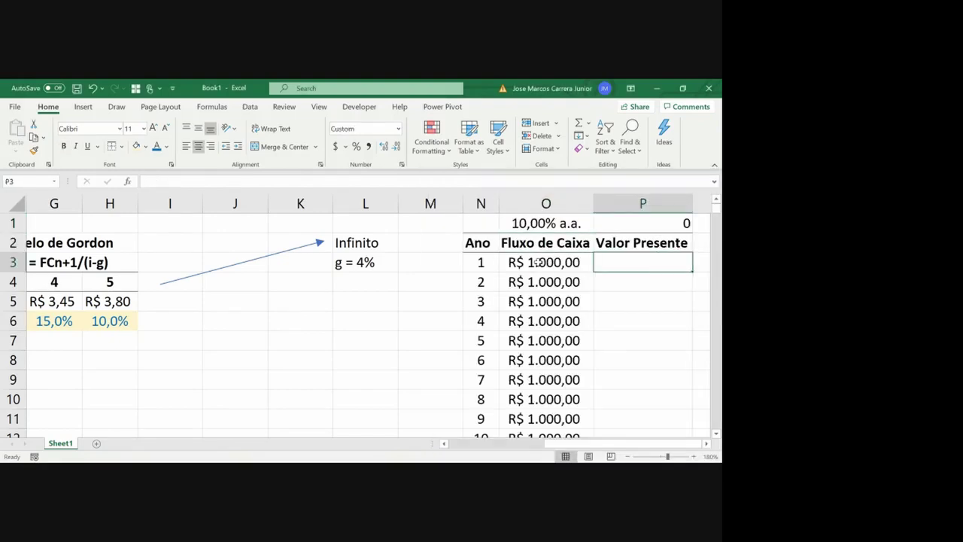
left_click(539, 262)
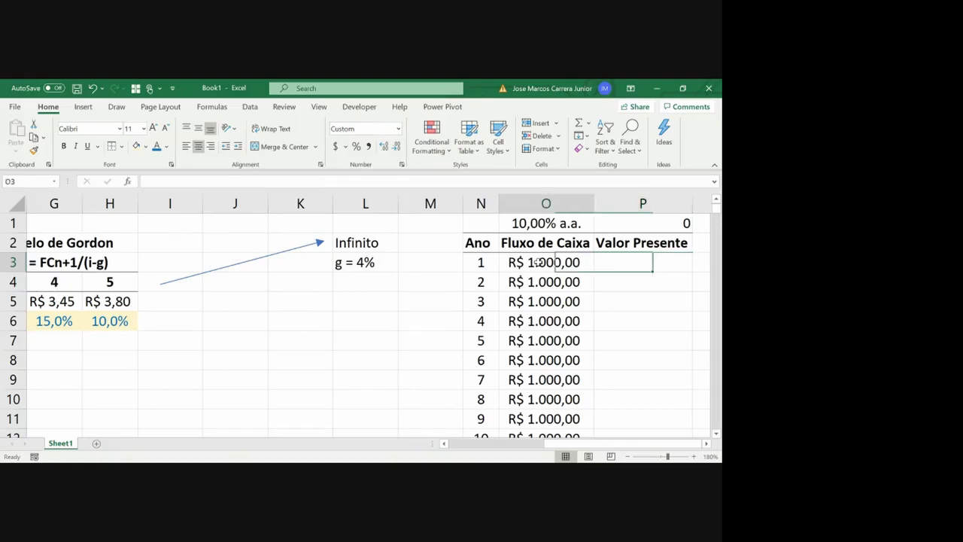
key("ctrl+c")
key("Right")
key("Right")
key("Up")
key("Up")
key("Left")
key("ctrl+alt+v")
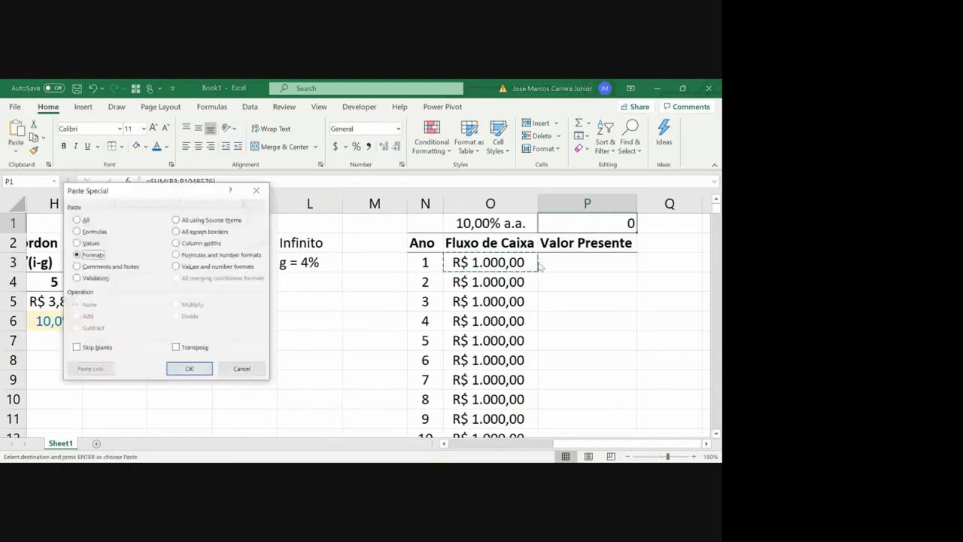
key("alt+t")
key("Return")
key("Down")
key("Down")
key("Escape")
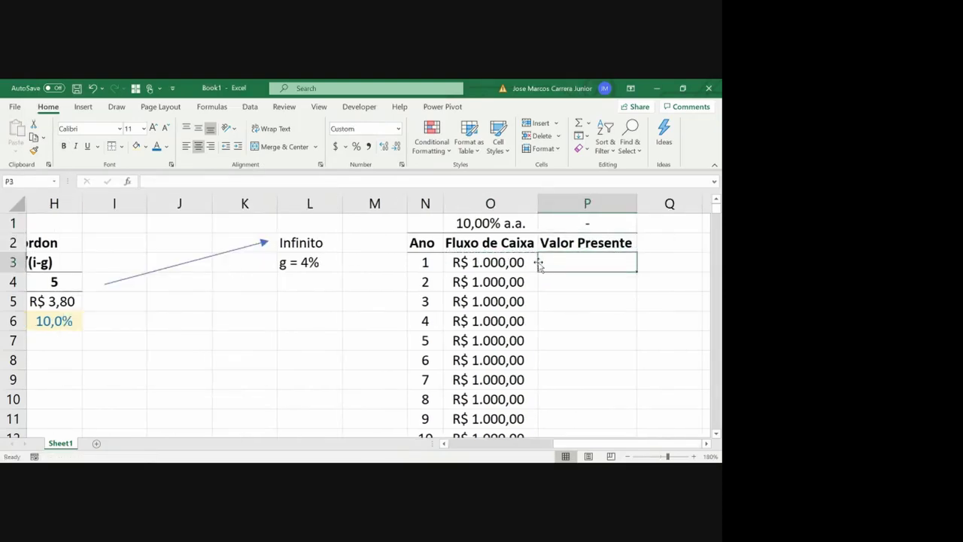
- Enter the present value formula =-PV($O$1;N3;0;O3;0) in P3 for year 1
type("=")
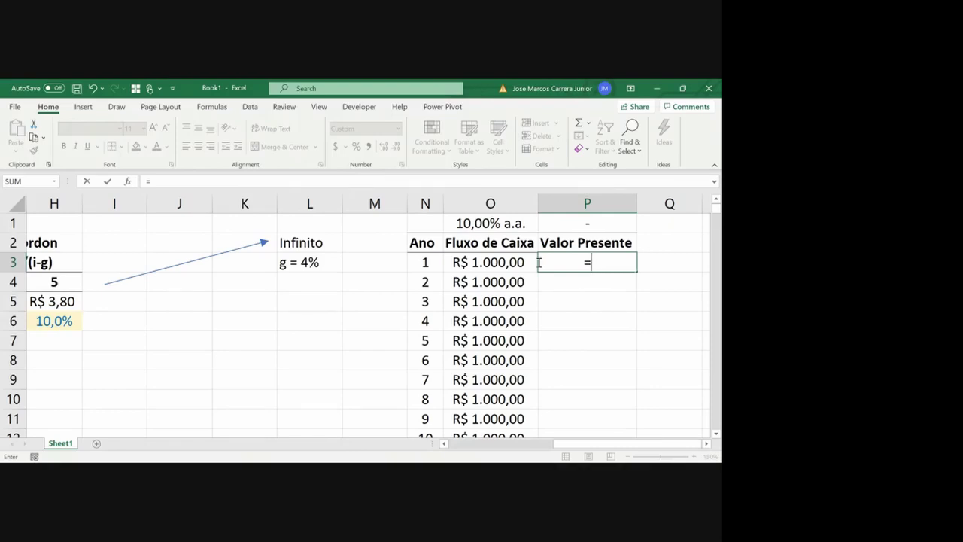
type("-pv(")
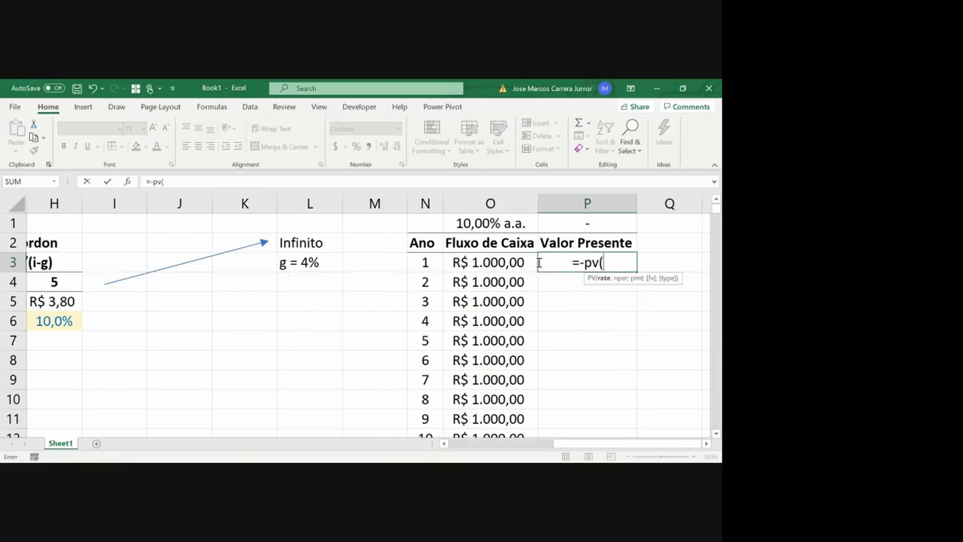
key("Up")
key("Up")
key("Left")
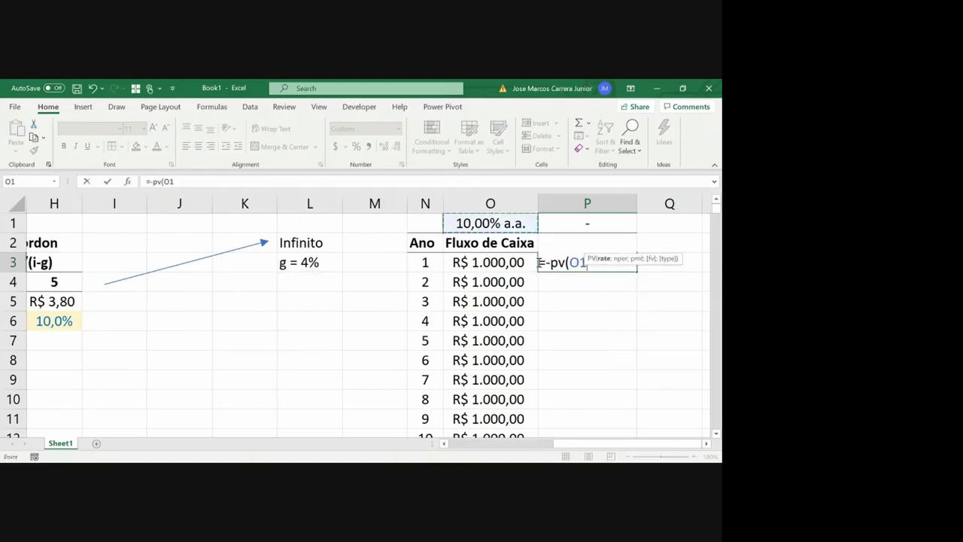
key("F4")
type(";")
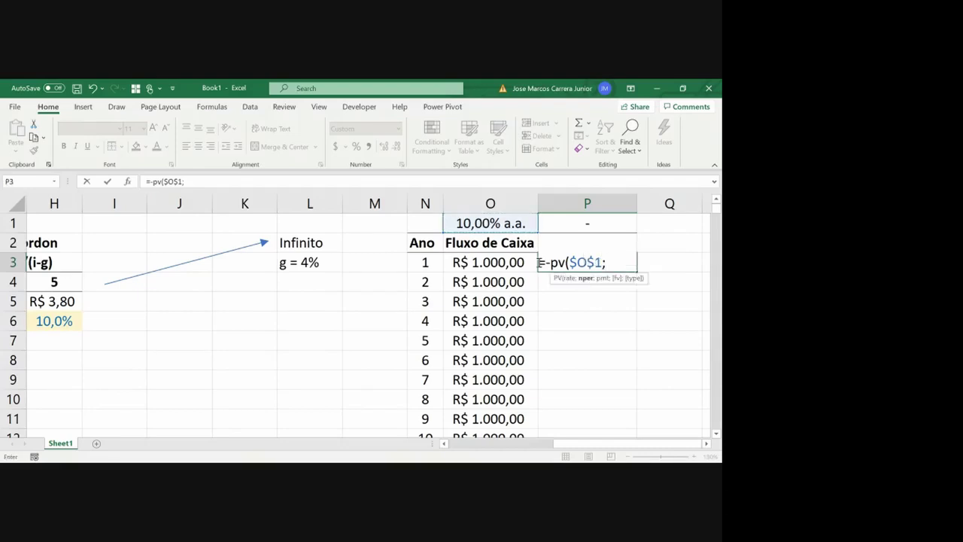
key("Left")
key("Left")
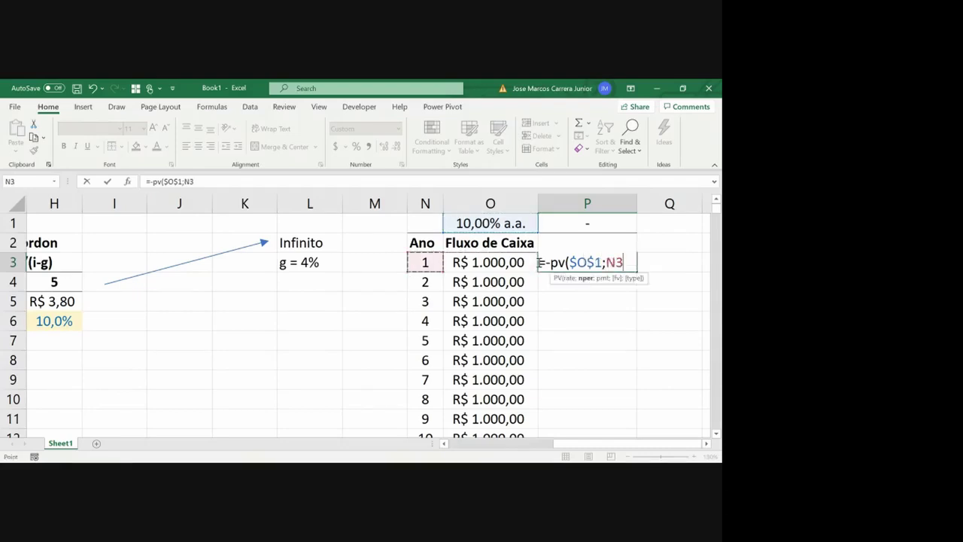
type(";0;")
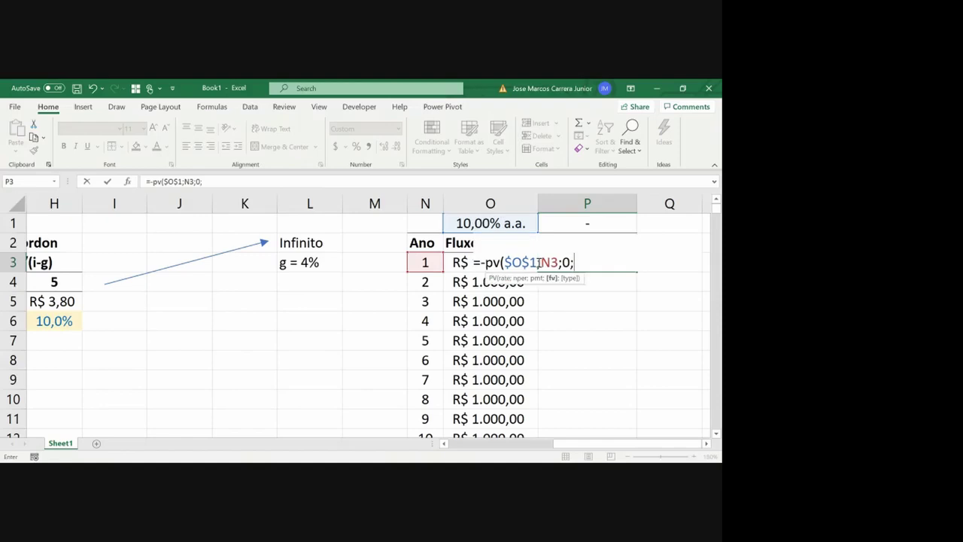
key("Left")
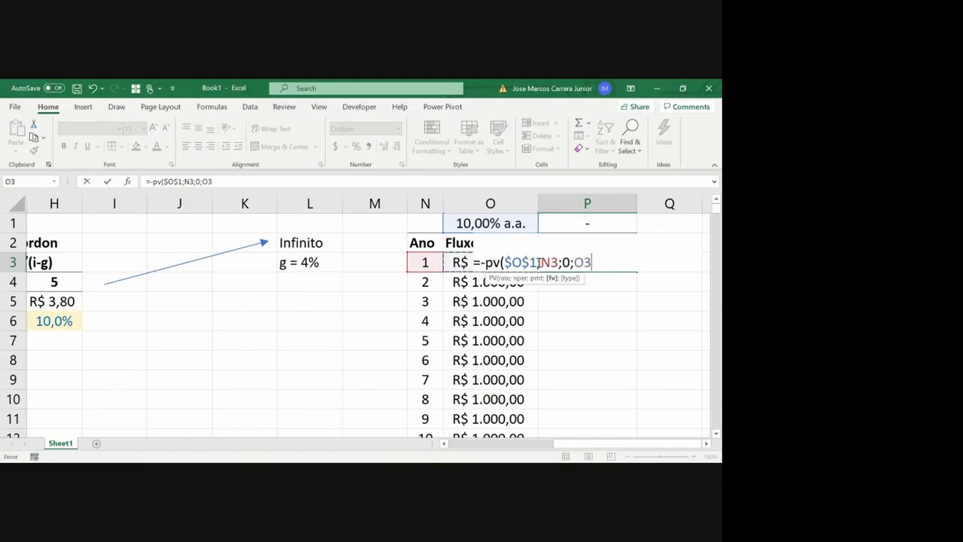
type(";")
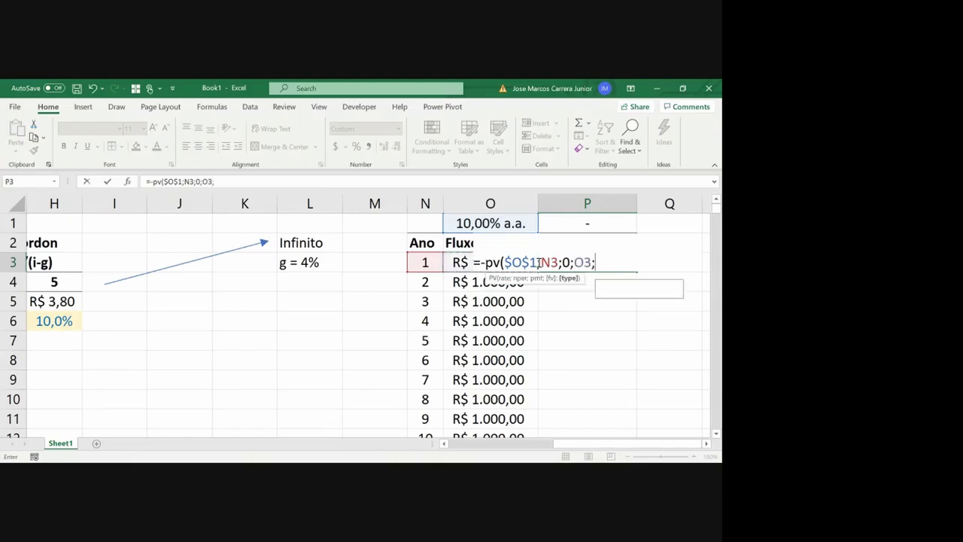
type("0")
key("Return")
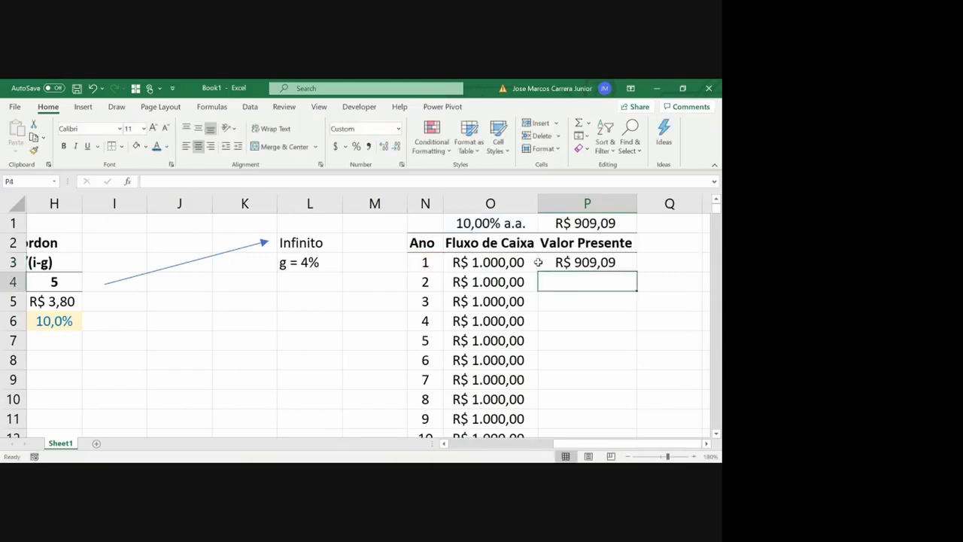
- Replace the present value formula in P3 with the manual discounting formula =O3/(1+$O$1)^N3
left_click(539, 264)
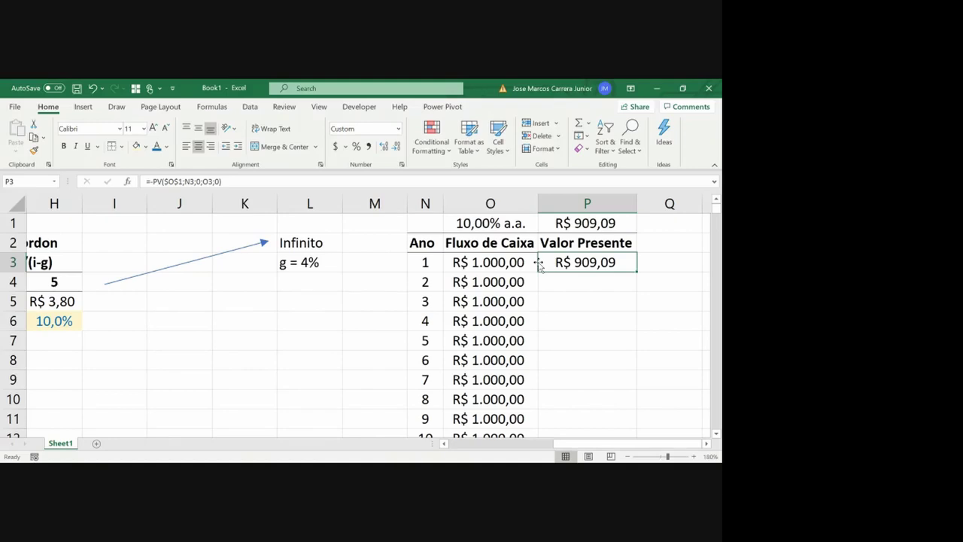
type("=")
key("Escape")
type("=O3/")
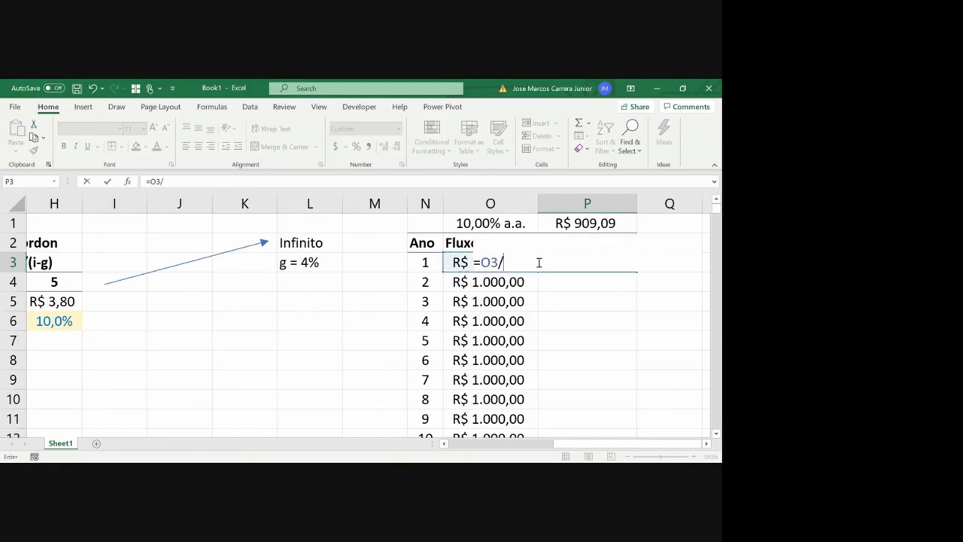
type("(1+")
key("Left")
key("Up")
key("Up")
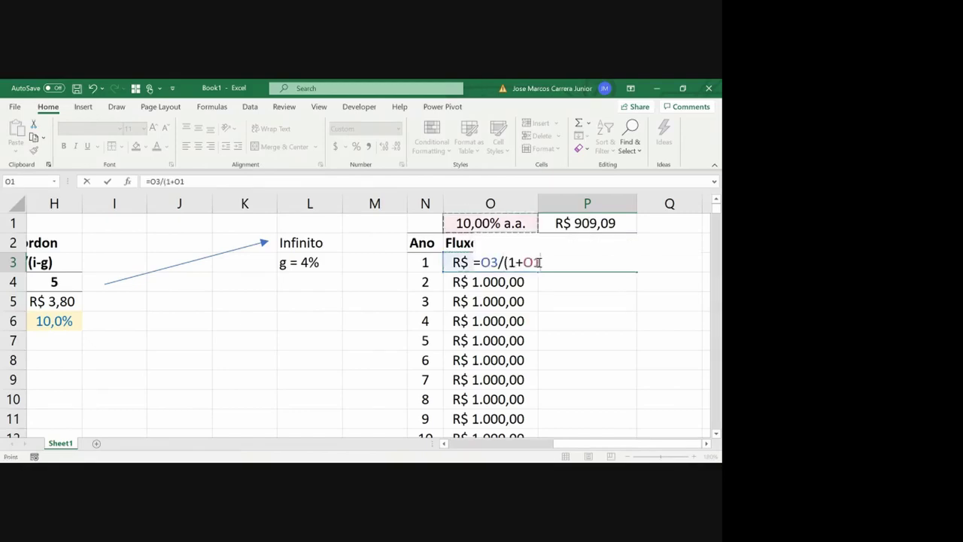
key("F4")
type(")")
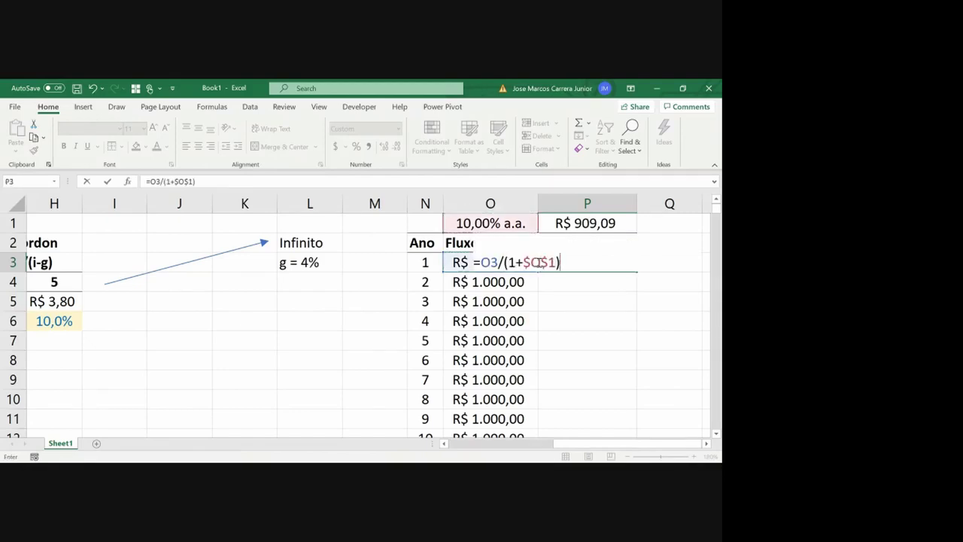
type("^")
key("Left")
key("Left")
key("Return")
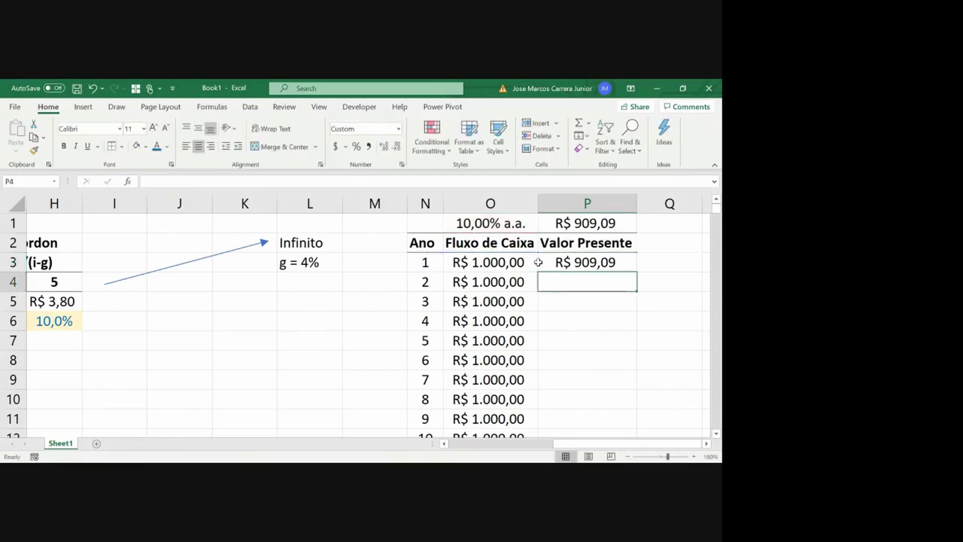
- Copy the P3 present value formula down column P to year 1000 in row 1002
left_click(539, 262)
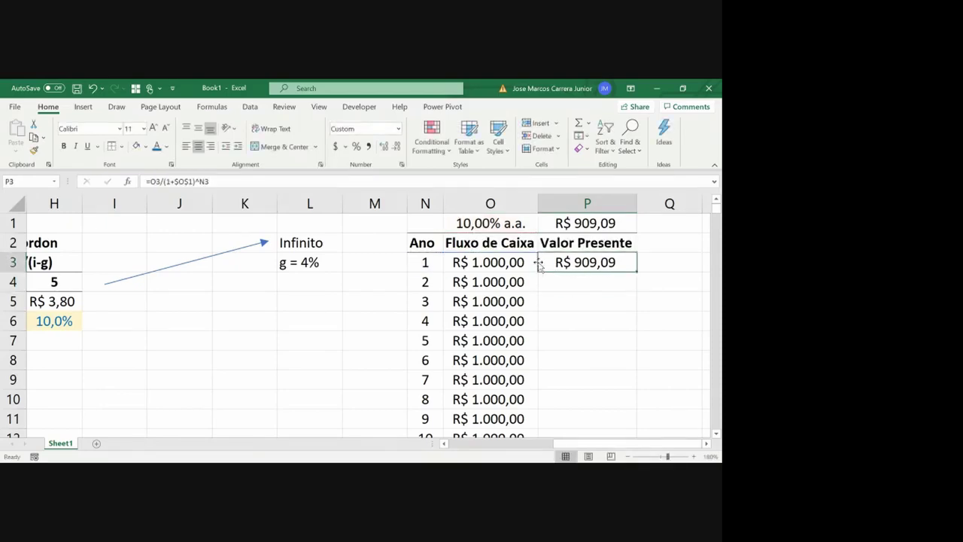
key("ctrl+c")
key("Left")
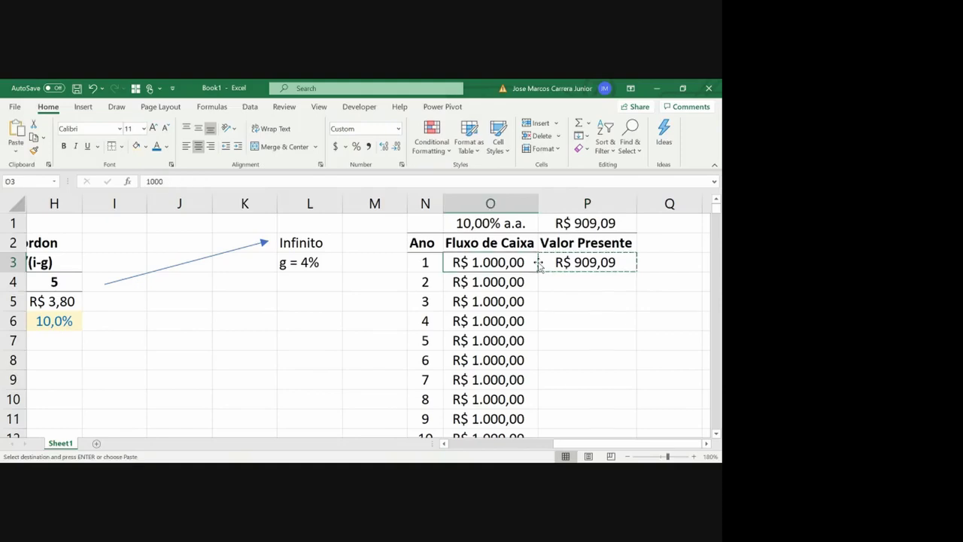
key("ctrl+Down")
key("Right")
key("ctrl+shift+Up")
key("ctrl+v")
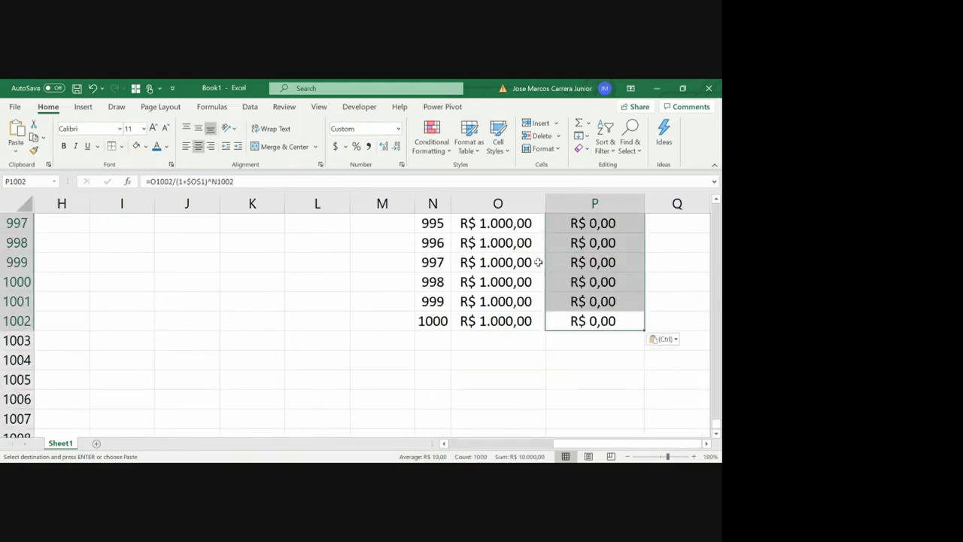
- Make the present value total in P1 bold and underlined
key("ctrl+Up")
key("ctrl+Up")
key("Right")
key("Left")
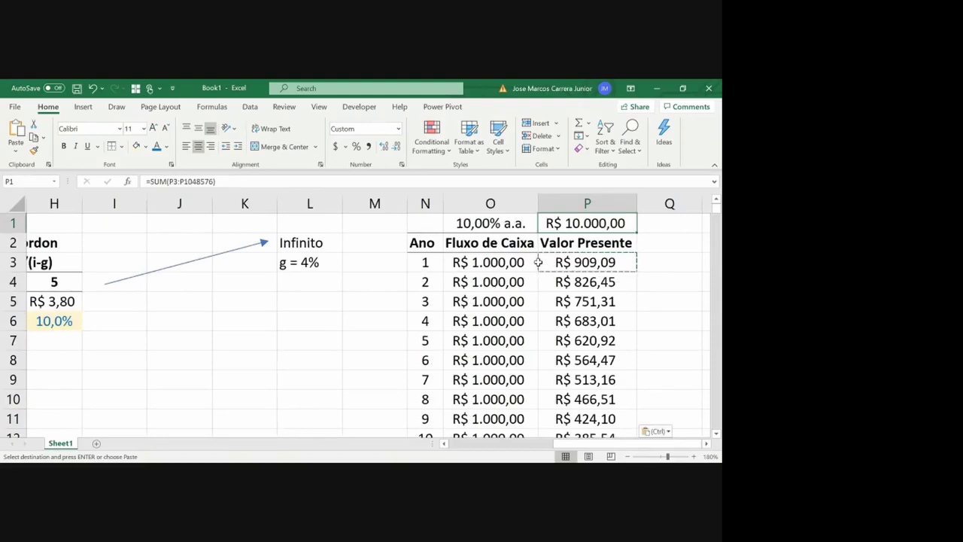
key("ctrl+b")
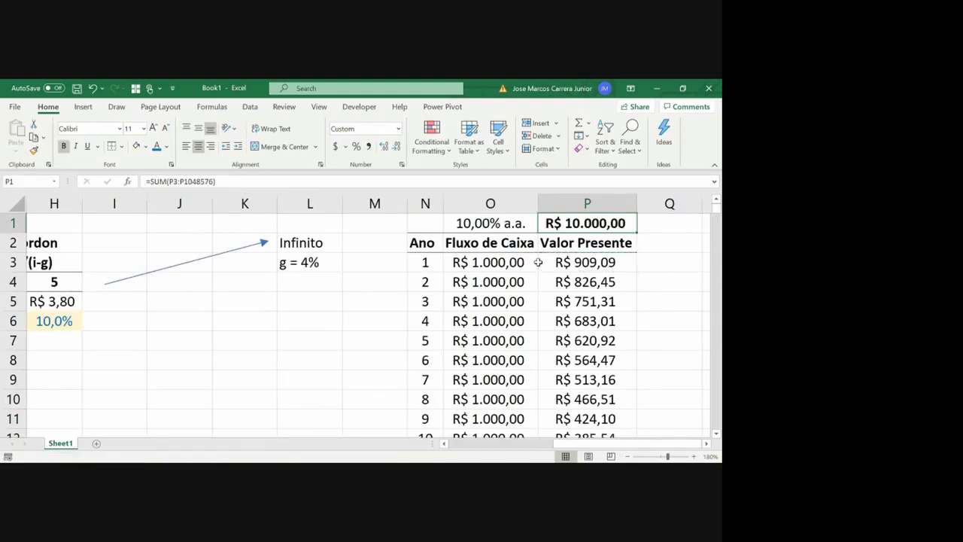
key("ctrl+u")
key("Down")
key("Up")
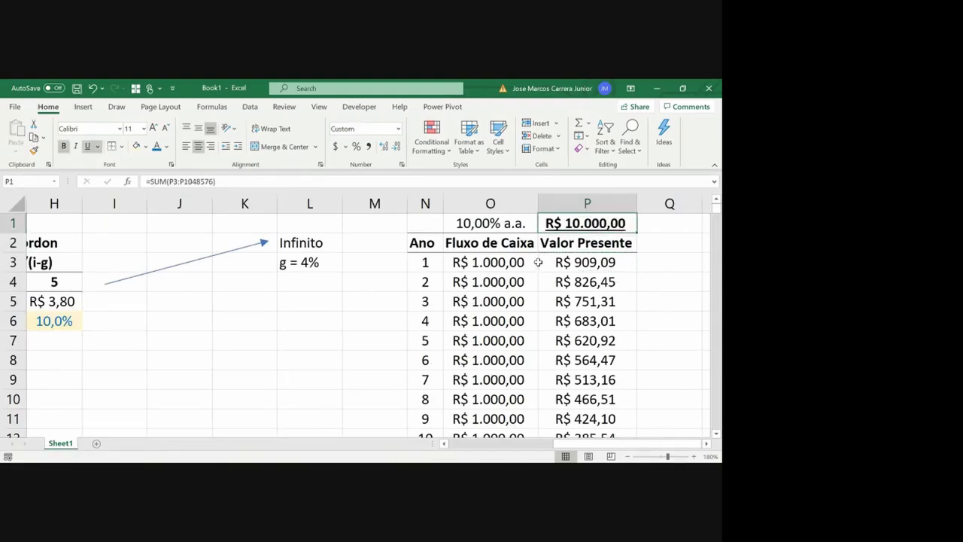
- Insert a blank row above row 1 of the sheet
key("Left")
key("ctrl+Home")
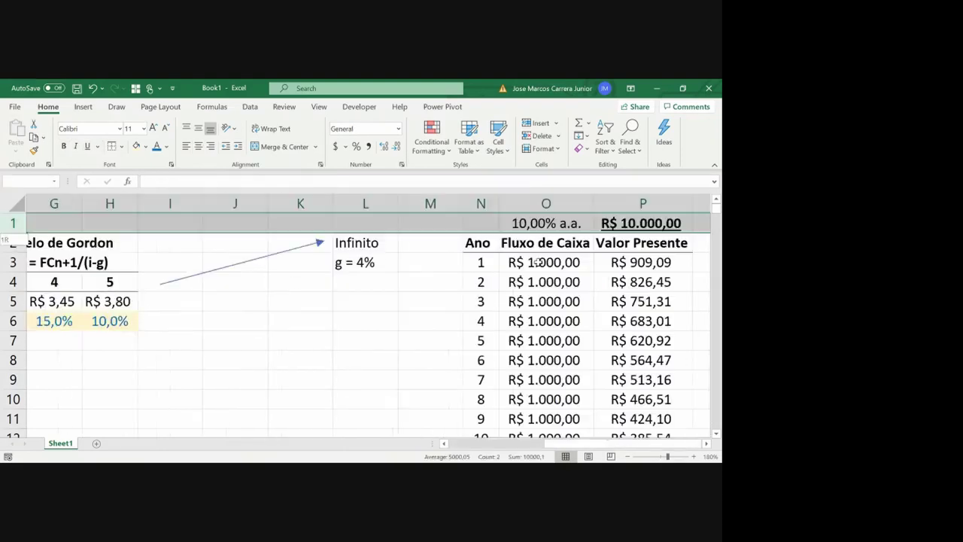
key("shift+space")
- Enter the calculator note "1000 pmt" in P1, above the present value total
key("Right")
key("Right")
key("Right")
key("Right")
key("Right")
key("Right")
key("Right")
key("Right")
key("Right")
key("Right")
key("Right")
key("Right")
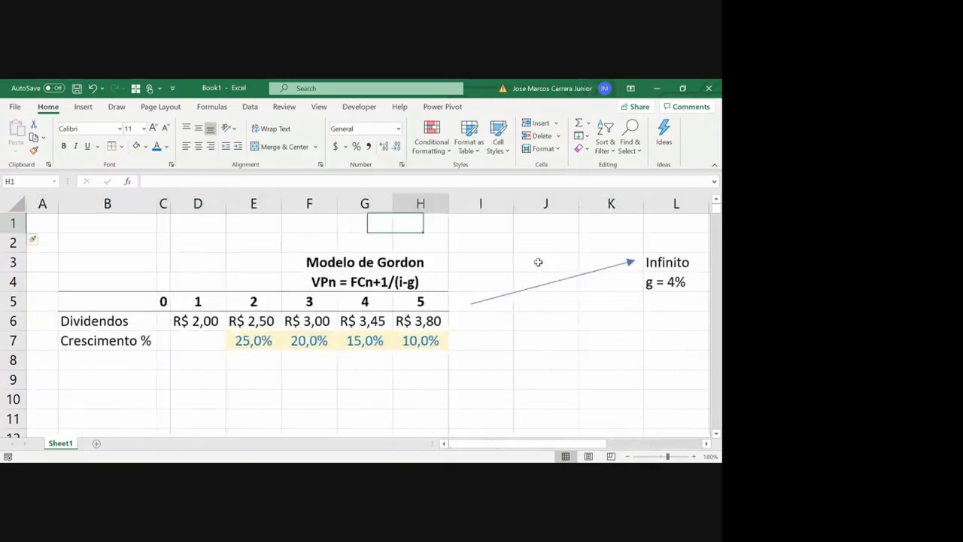
key("Right")
key("Right")
key("Right")
key("Right")
key("Right")
key("Right")
key("Left")
key("Left")
key("Down")
key("Left")
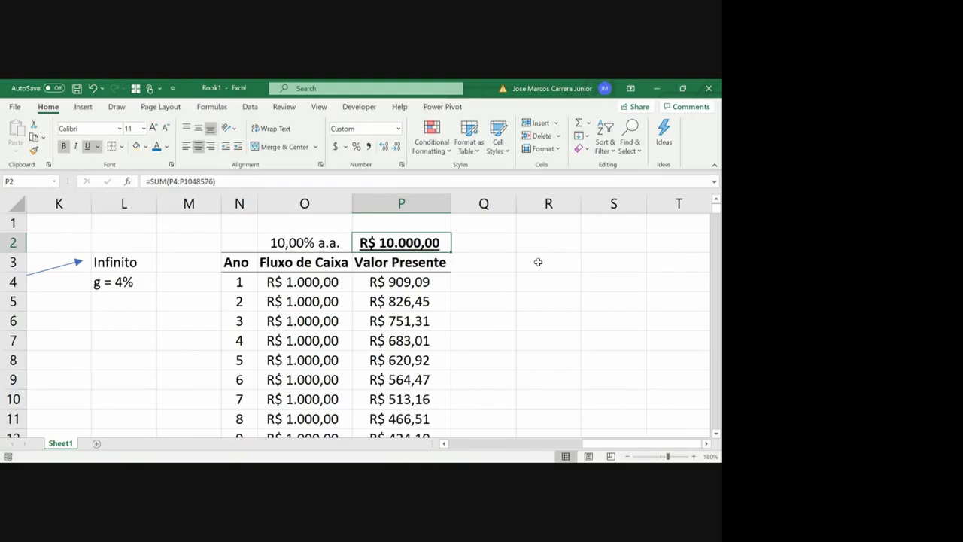
key("Up")
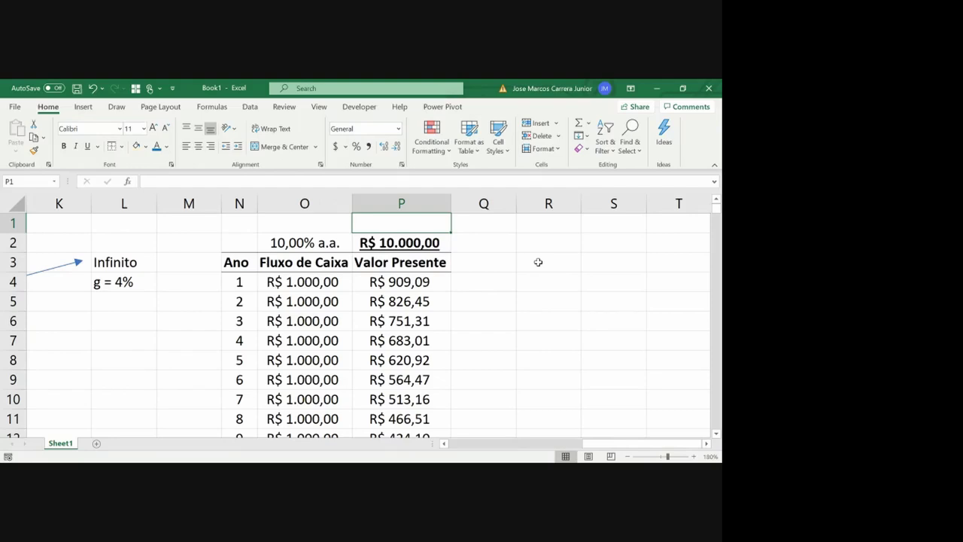
type("PM")
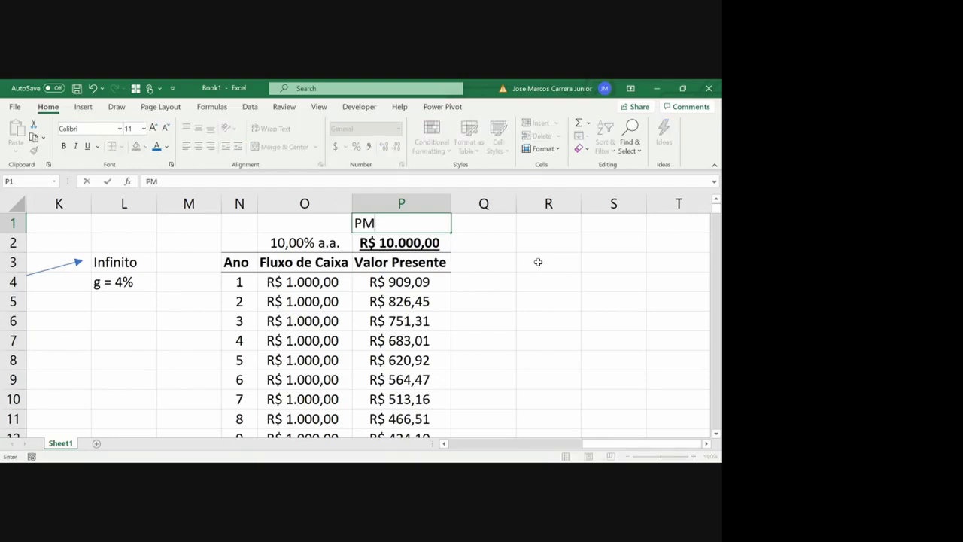
key("BackSpace")
key("BackSpace")
type("1000 pmt")
key("Return")
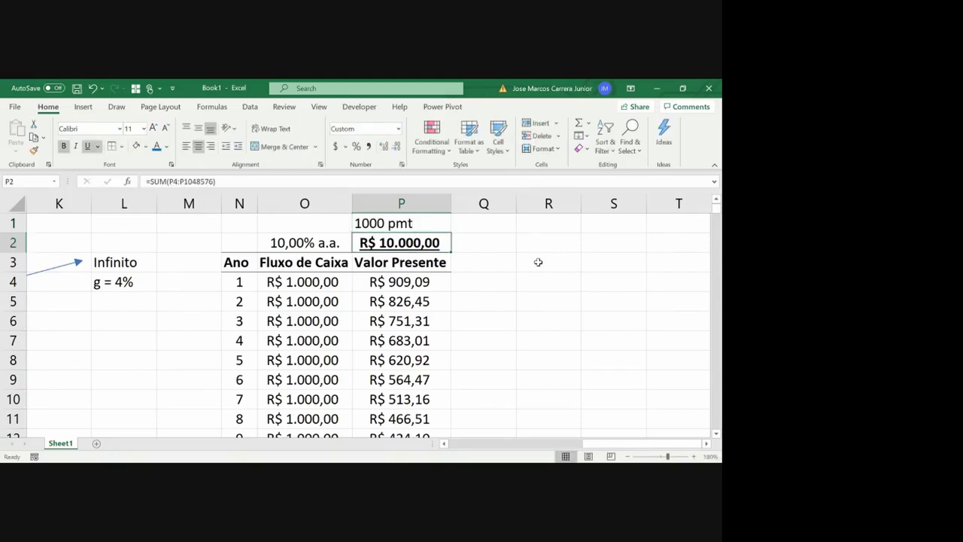
- Enter the calculator note "10 i" in O1, above the annual rate
key("Up")
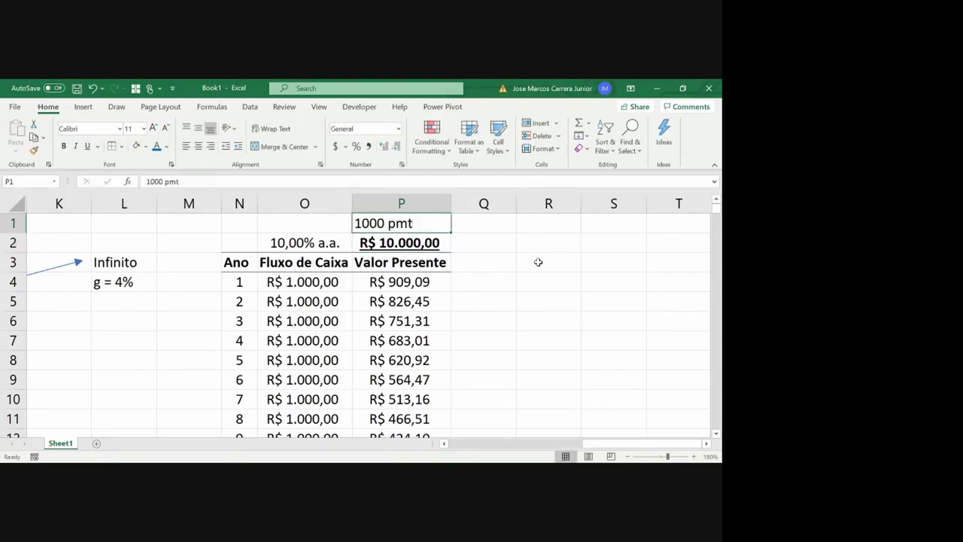
key("Right")
key("Left")
key("Left")
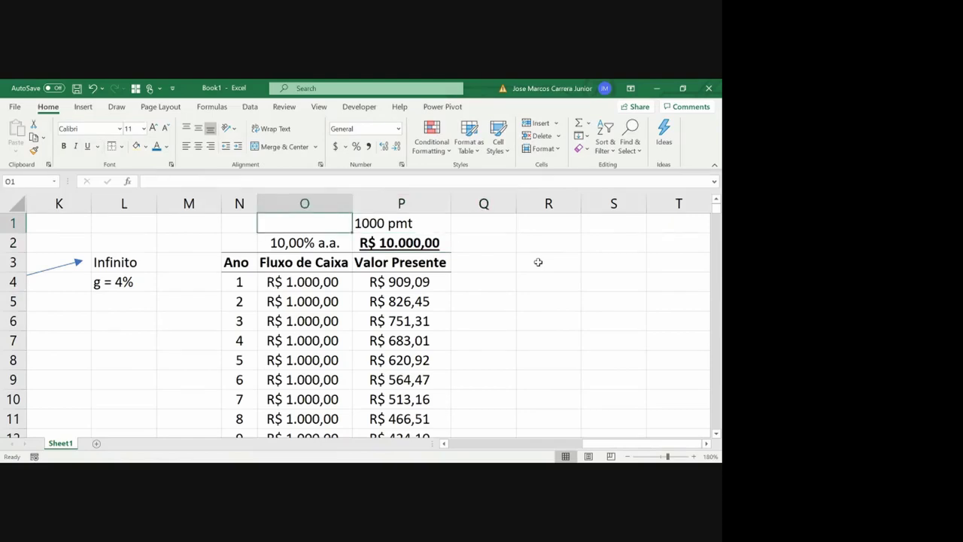
type("10 i")
key("Return")
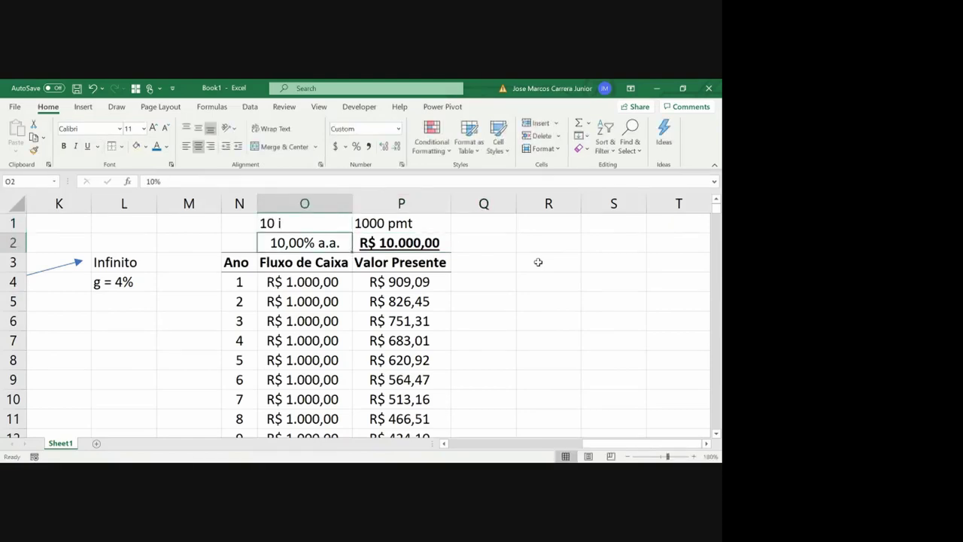
key("Up")
key("Right")
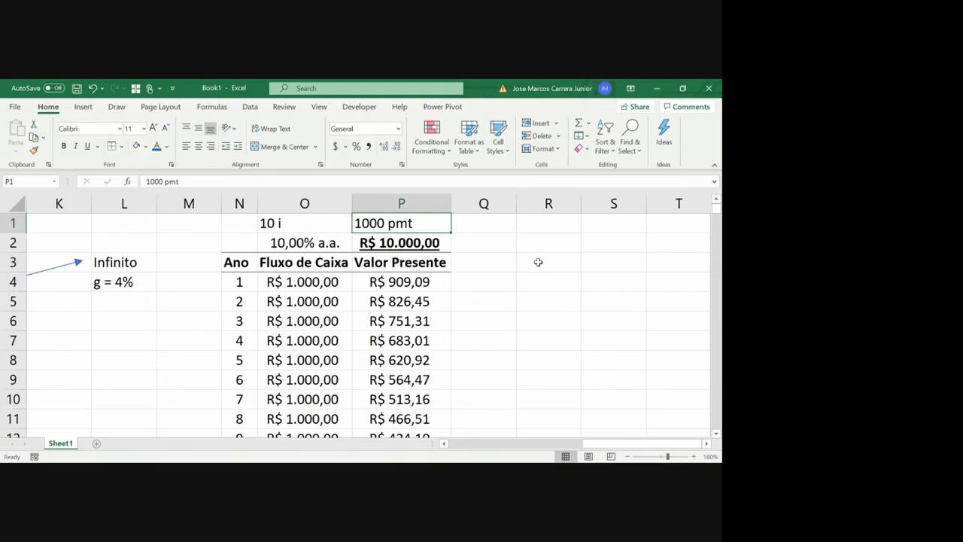
key("Right")
type("999999999999")
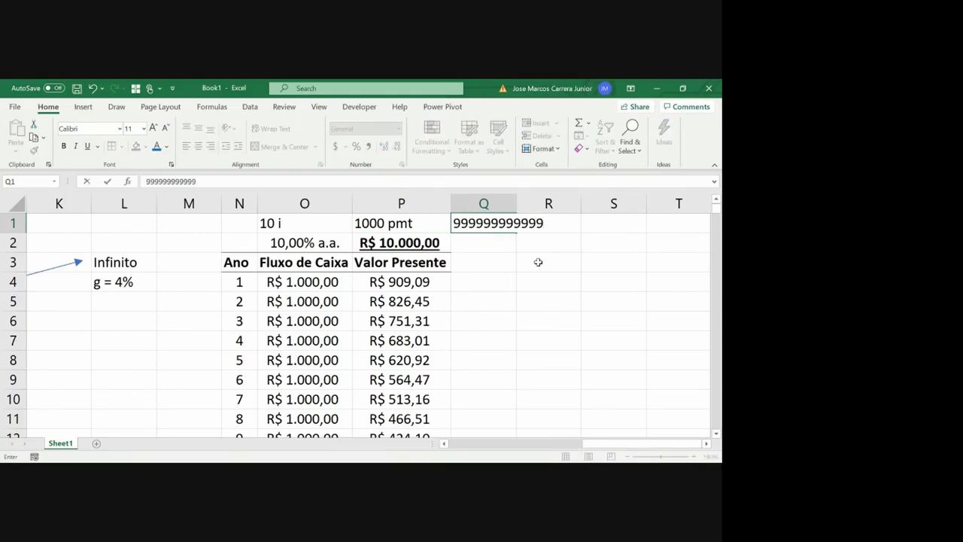
type(" n")
key("Return")
- Autofit column Q to its contents and enter "pv" in R1
key("Up")
key("Right")
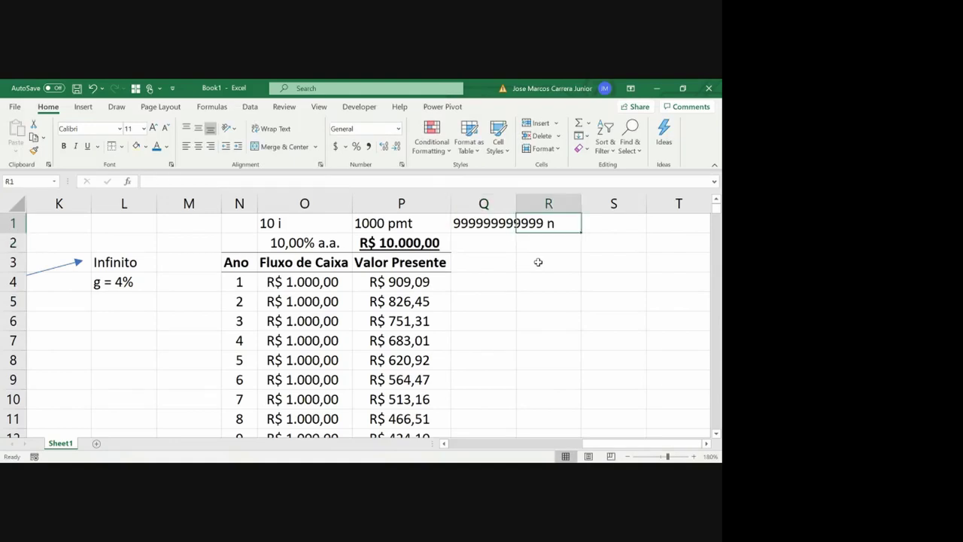
double_click(516, 205)
type("pv")
key("Return")
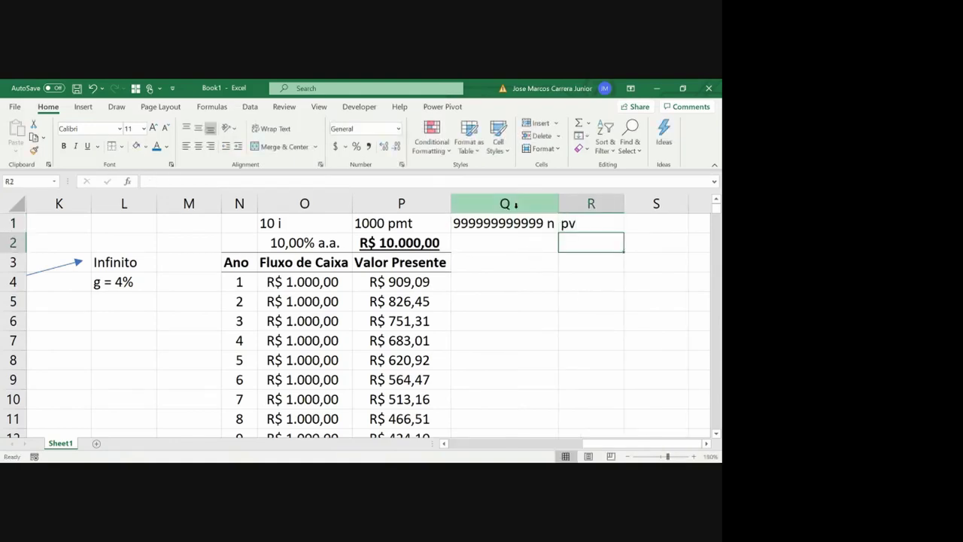
- Clear the calculator notes from O1:R1 above the cash flow table
key("Left")
key("Left")
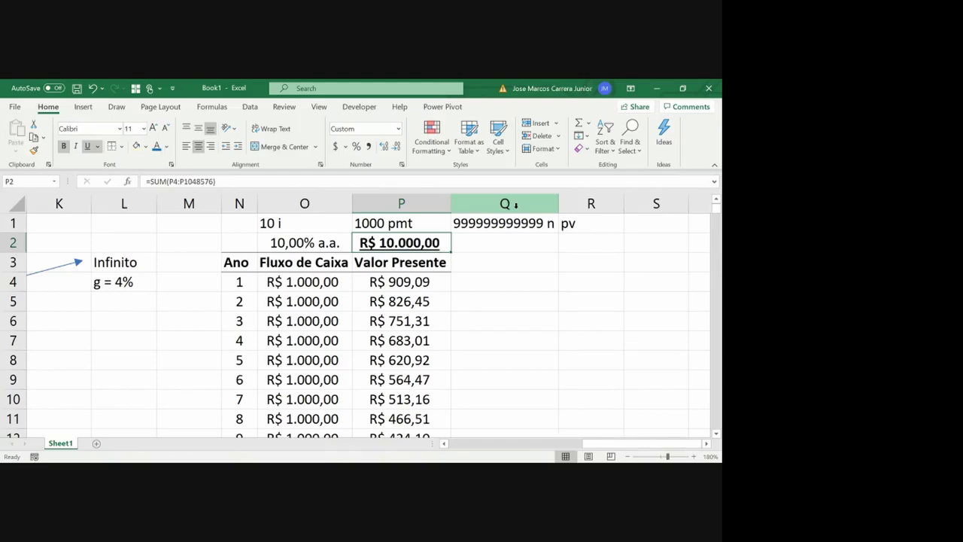
key("Left")
key("Right")
key("Up")
key("Left")
key("shift+Right")
key("shift+Right")
key("shift+Right")
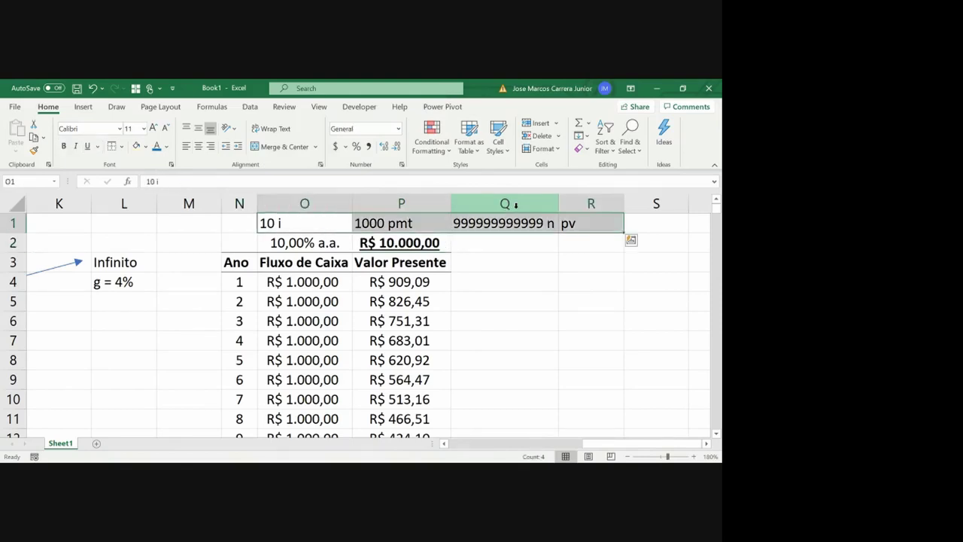
key("Delete")
key("shift+Left")
key("shift+Left")
key("shift+Left")
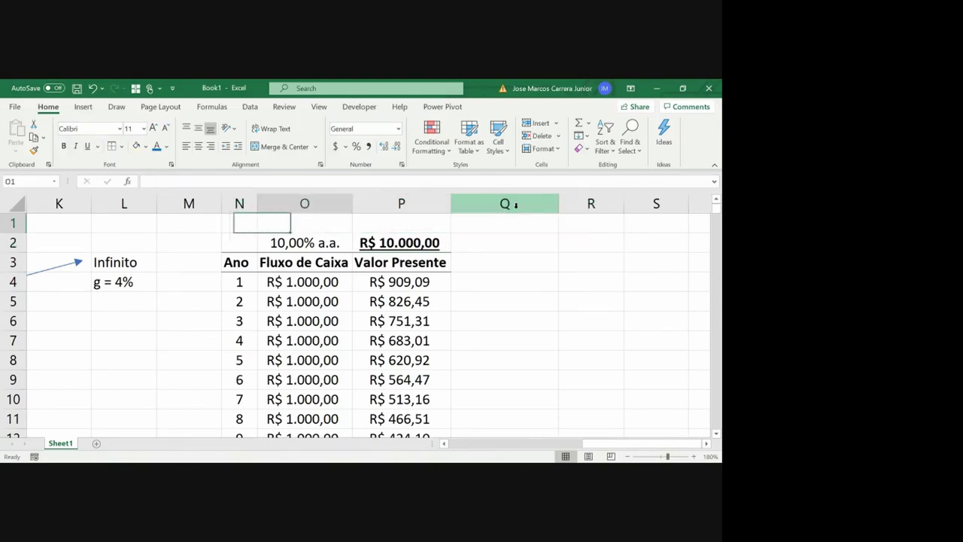
- Examine the Modelo de Gordon heading and its formula in F3:F4
key("Left")
key("Left")
key("Left")
key("Left")
key("Left")
key("Left")
key("Left")
key("Left")
key("Left")
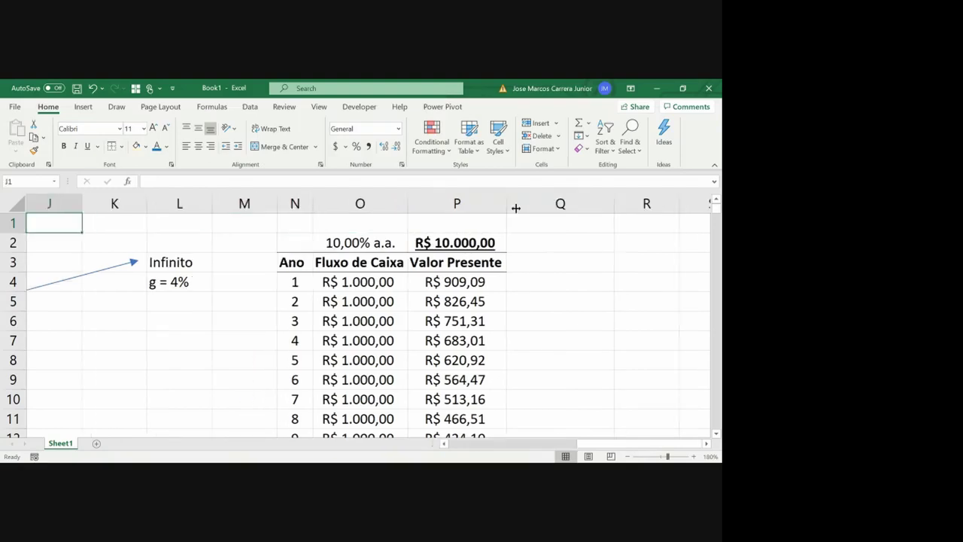
key("Down")
key("Down")
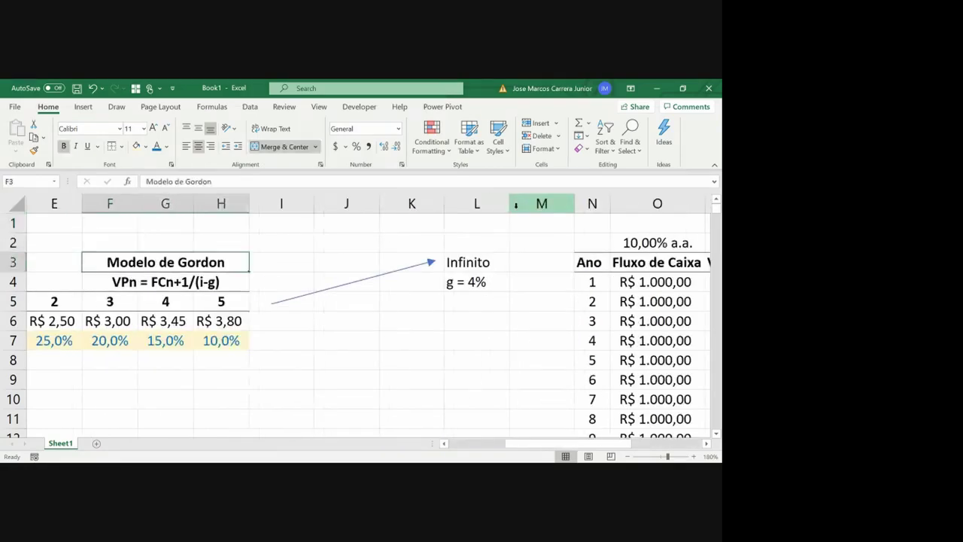
key("Down")
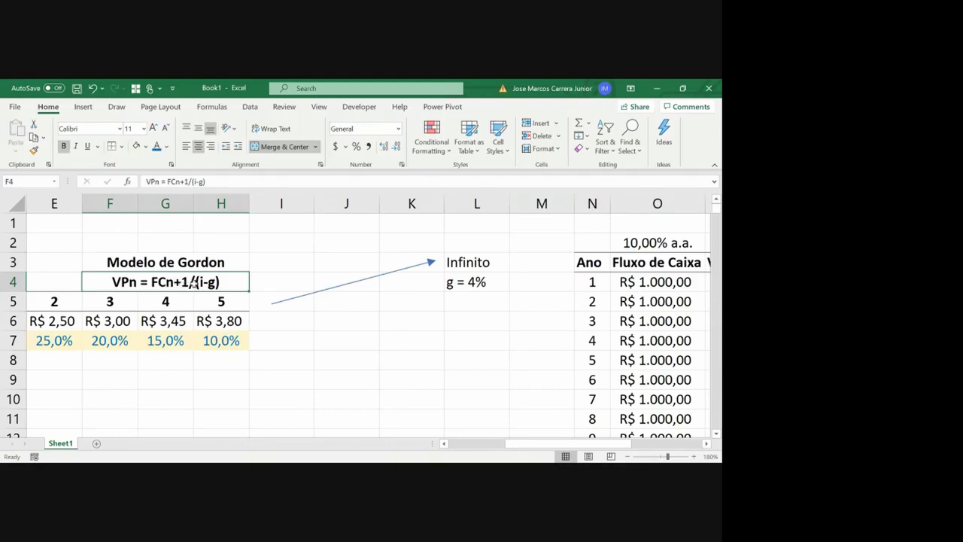
- Move the annual discount rate from O2 up to O1, keeping the formulas linked to it
left_click(646, 250)
key("ctrl+c")
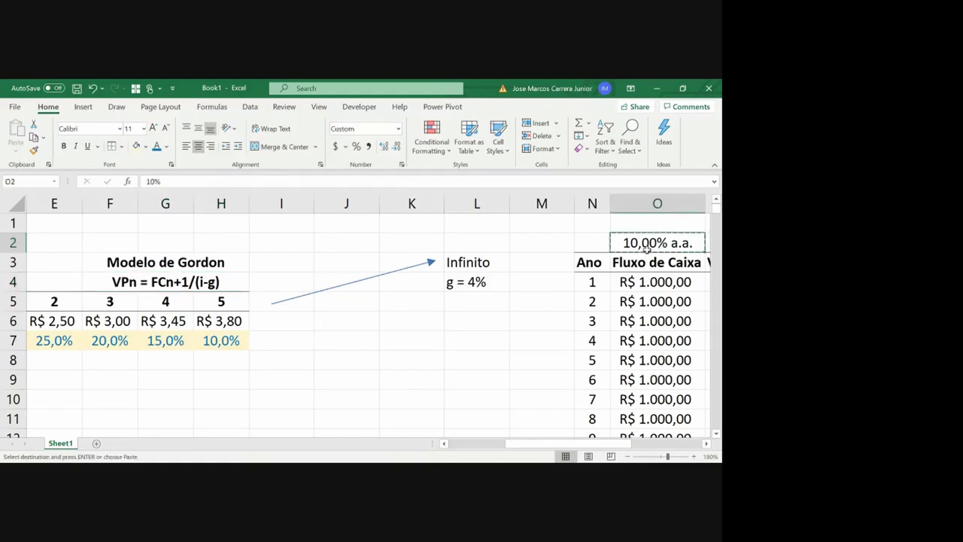
key("Up")
key("Return")
- Label the discount rate "i" in N1 and the growth rate "g" in N2
key("Left")
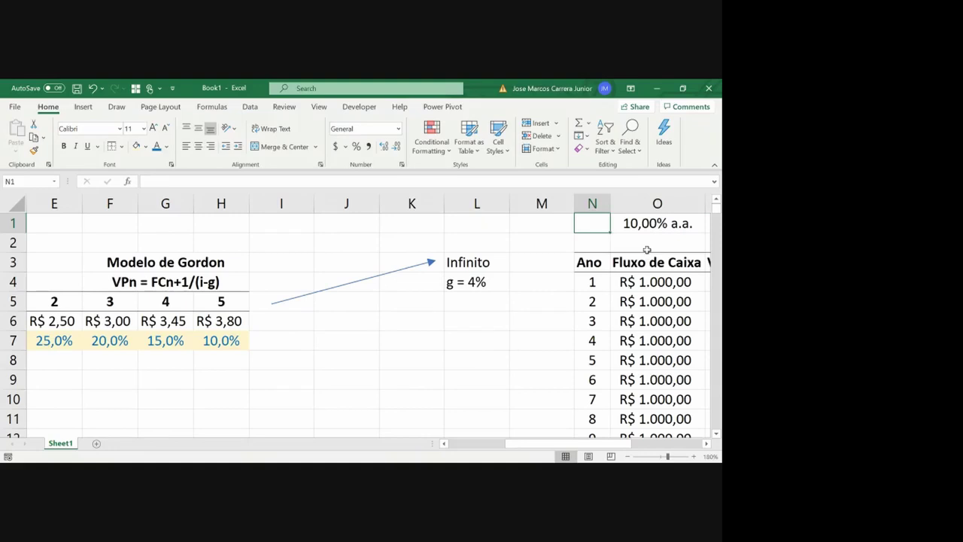
type("i")
key("Return")
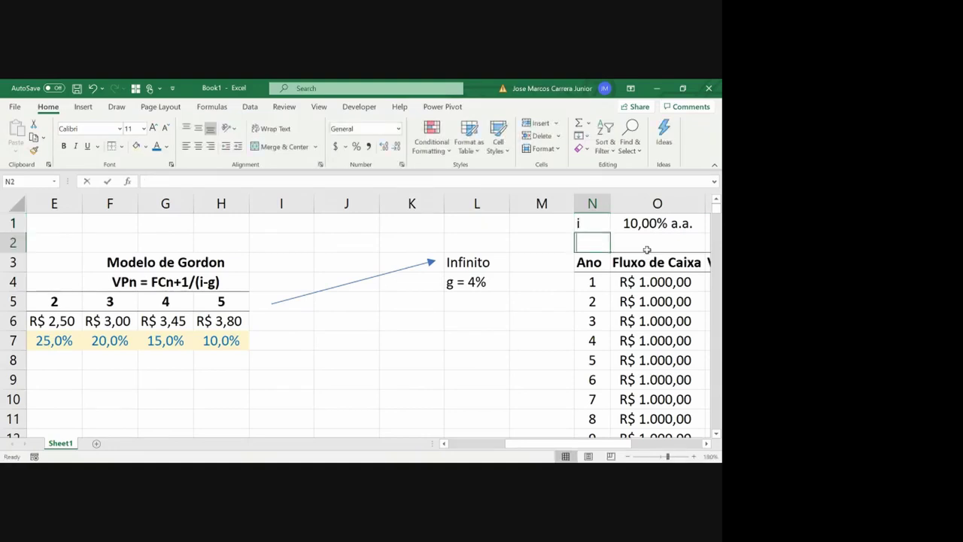
type("g")
key("Tab")
- Enter a growth rate of 0 in O2, beside the "g" label
key("Down")
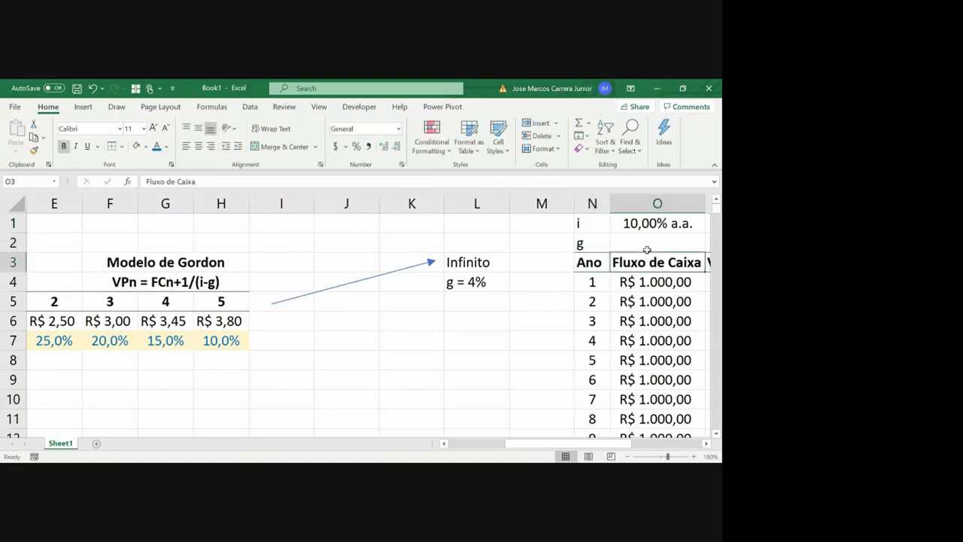
scroll(646, 250, "right", 4)
key("Up")
type("0")
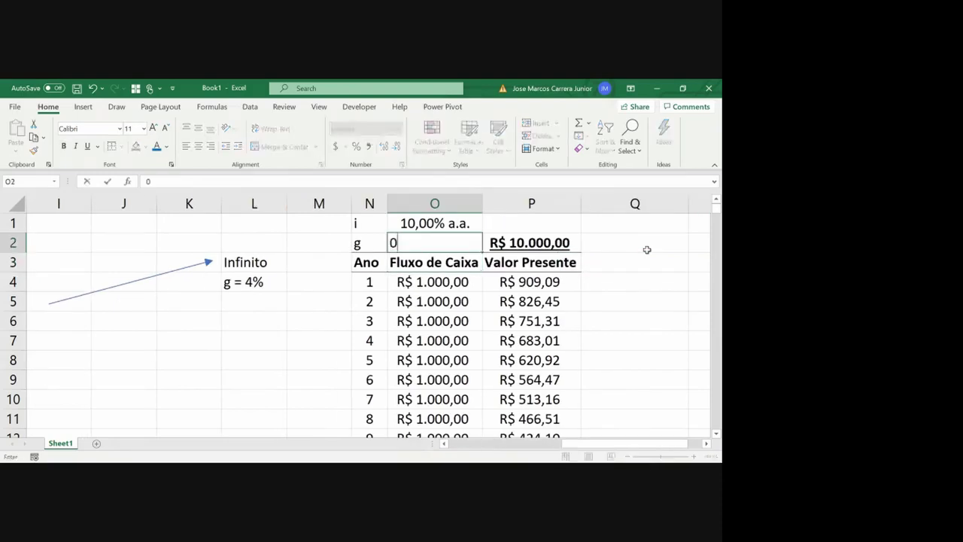
key("Return")
- Copy only the formatting of the discount rate in O1 onto the growth rate in O2
key("Up")
key("Up")
key("ctrl+c")
key("Down")
key("ctrl+alt+v")
key("t")
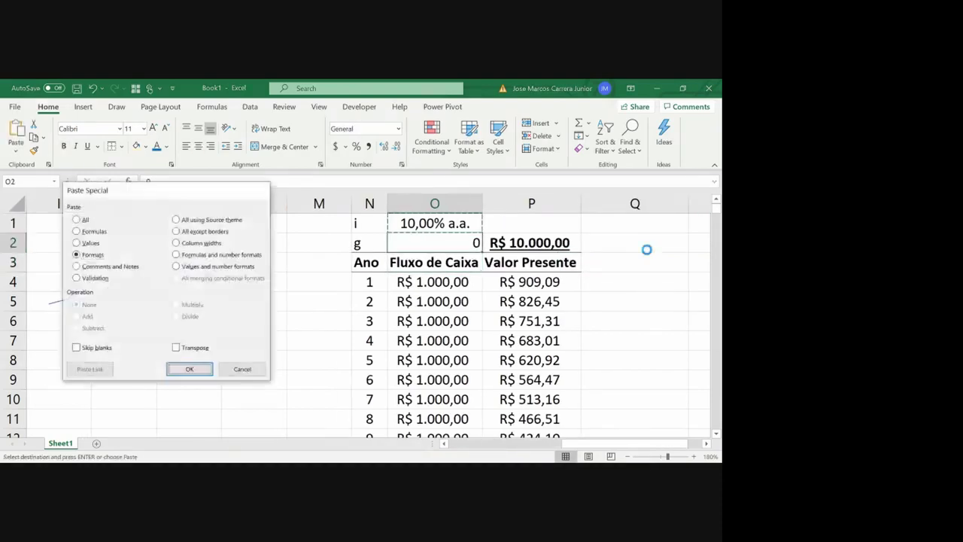
key("Return")
key("Down")
key("Down")
key("Down")
key("Escape")
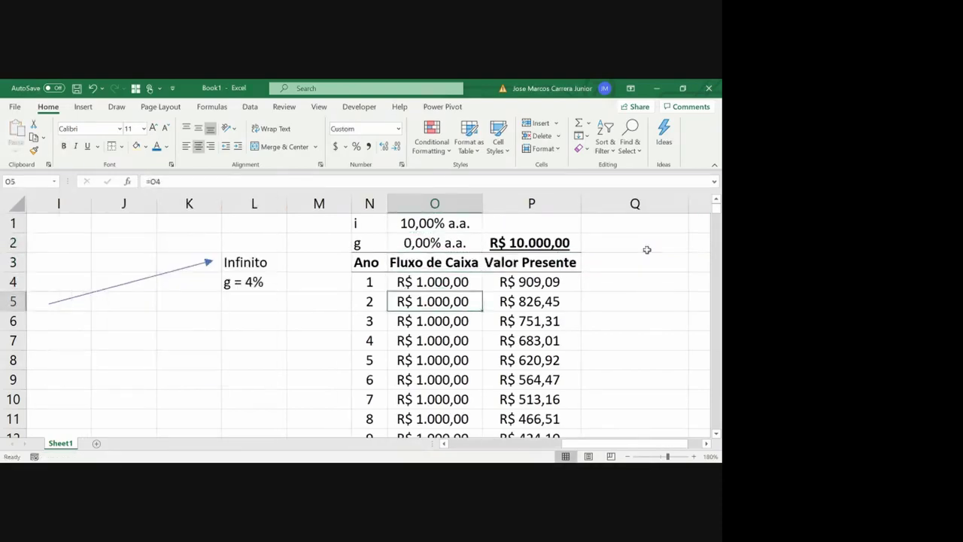
- Enter the Gordon perpetuity formula =O4/(O1-O2) in P1, above the present value total
key("Up")
key("Up")
key("Up")
key("Right")
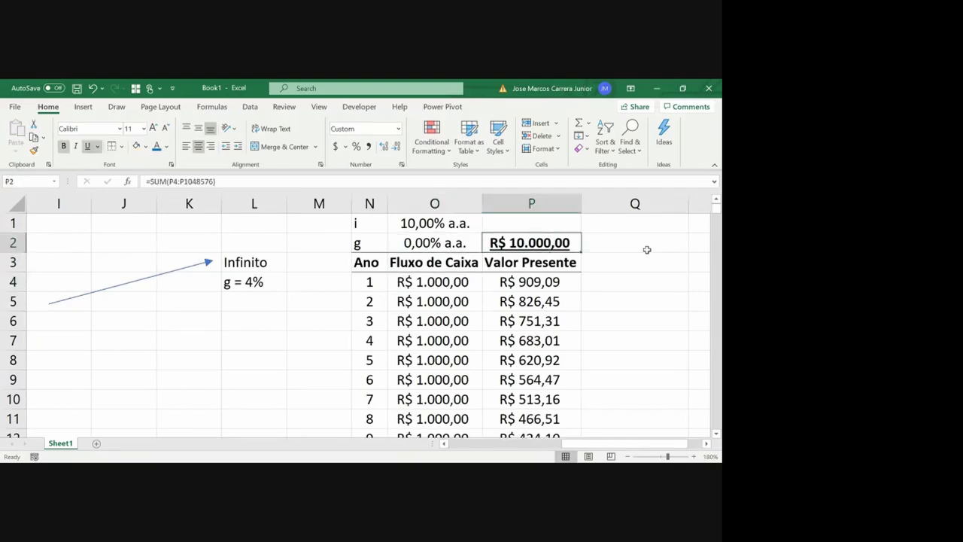
key("Up")
type("=")
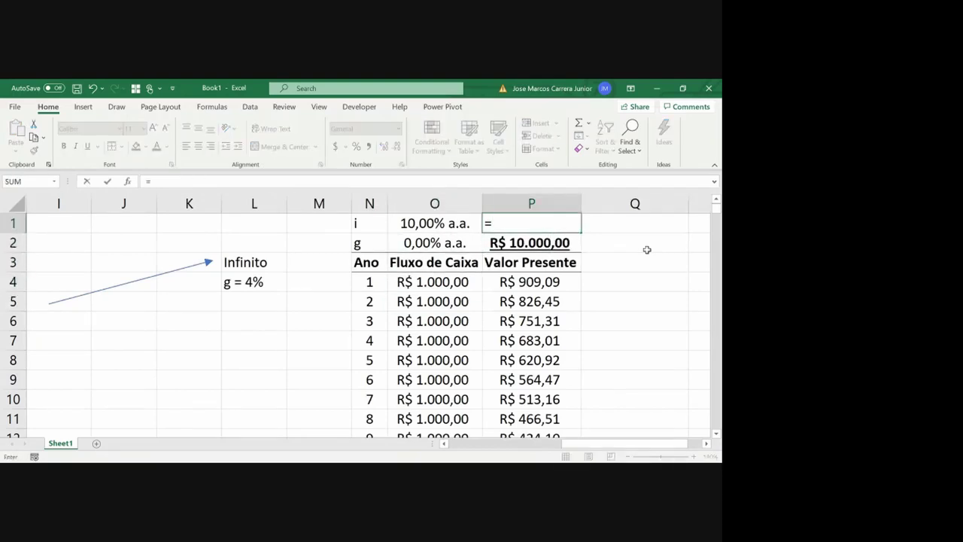
key("Down")
key("Down")
key("Down")
key("Left")
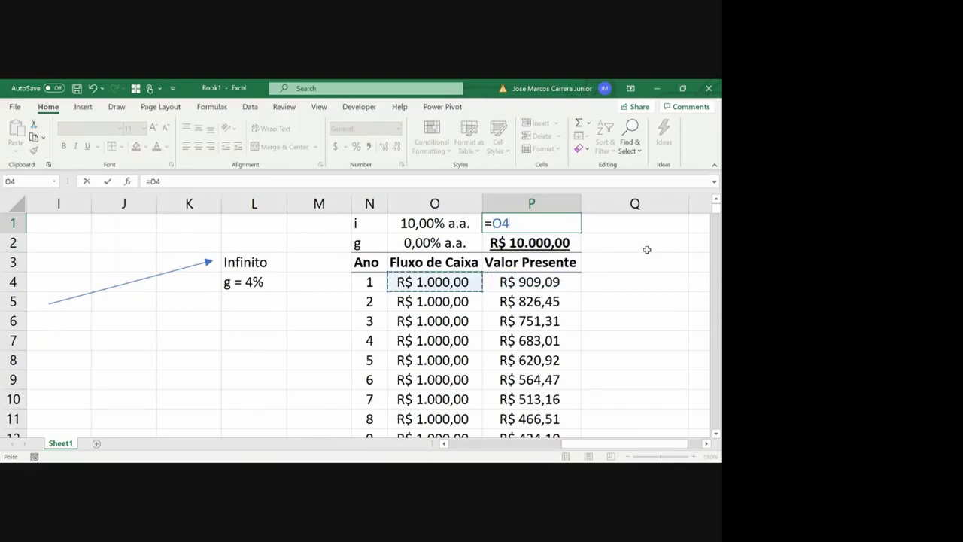
type("/(")
key("Left")
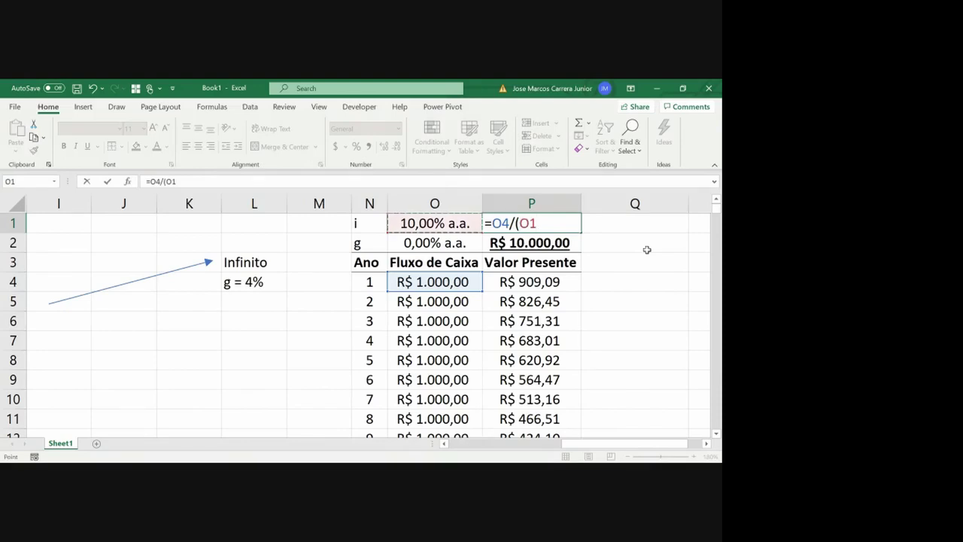
type("-")
key("Down")
key("Left")
type(")")
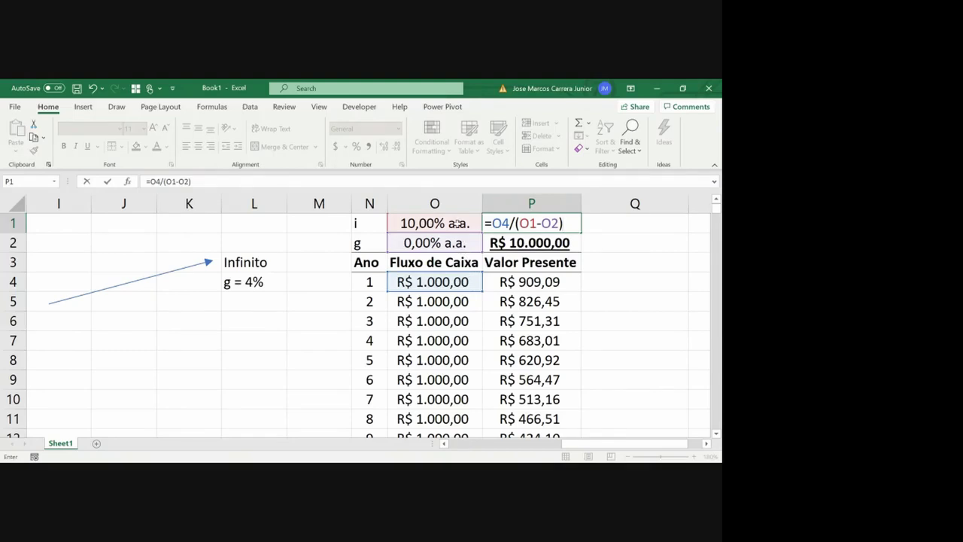
key("Return")
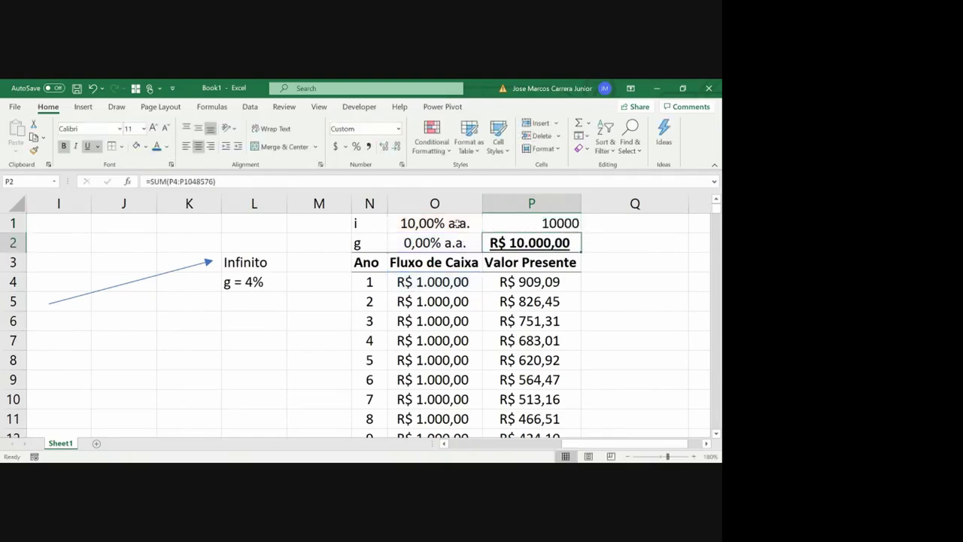
- Copy only the formatting of the present value total in P2 onto P1
key("ctrl+c")
key("Up")
key("ctrl+alt+v")
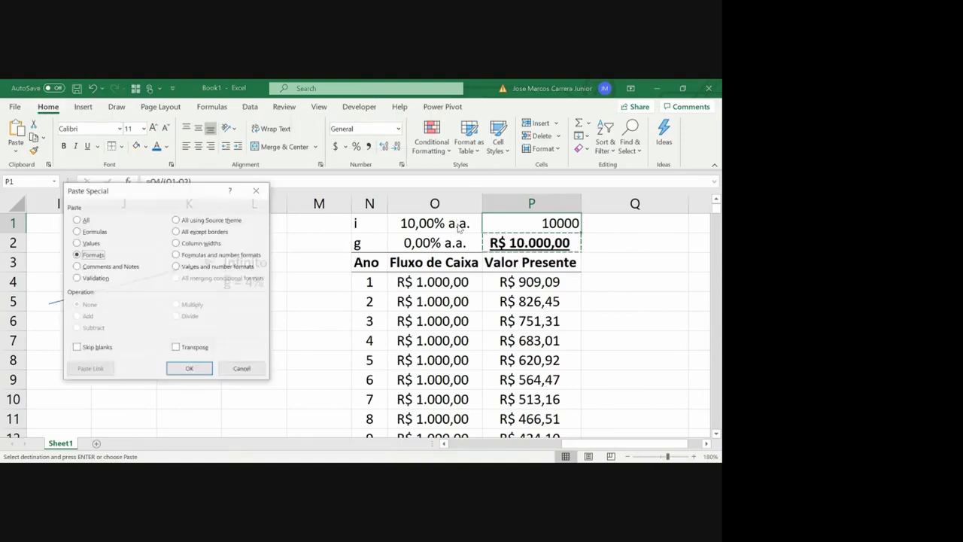
key("t")
key("Return")
key("Escape")
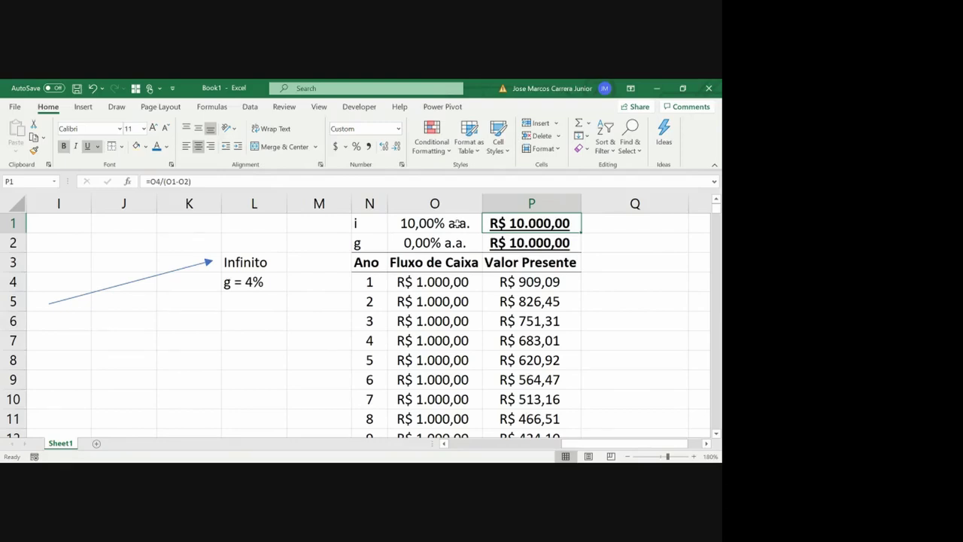
- Set the growth rate g in O2 to 2%
key("Down")
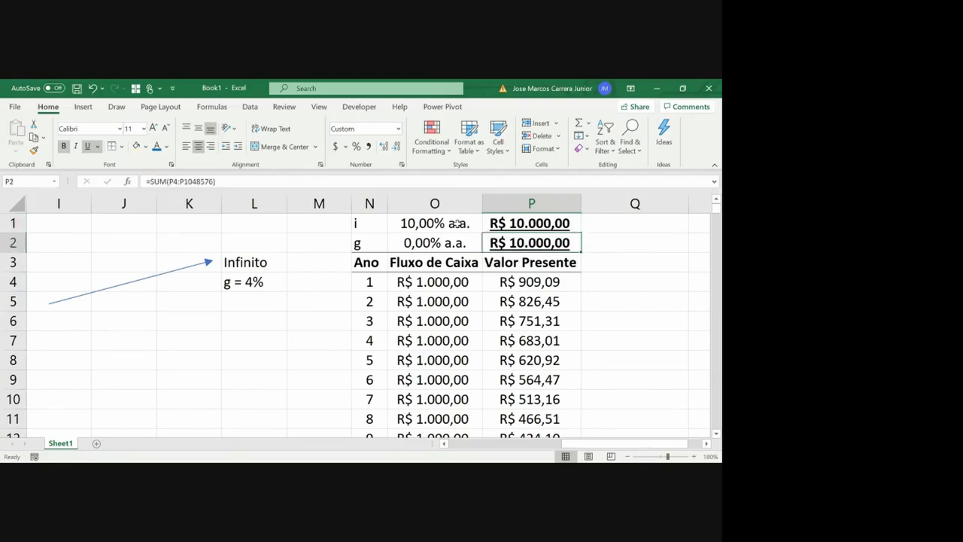
key("Left")
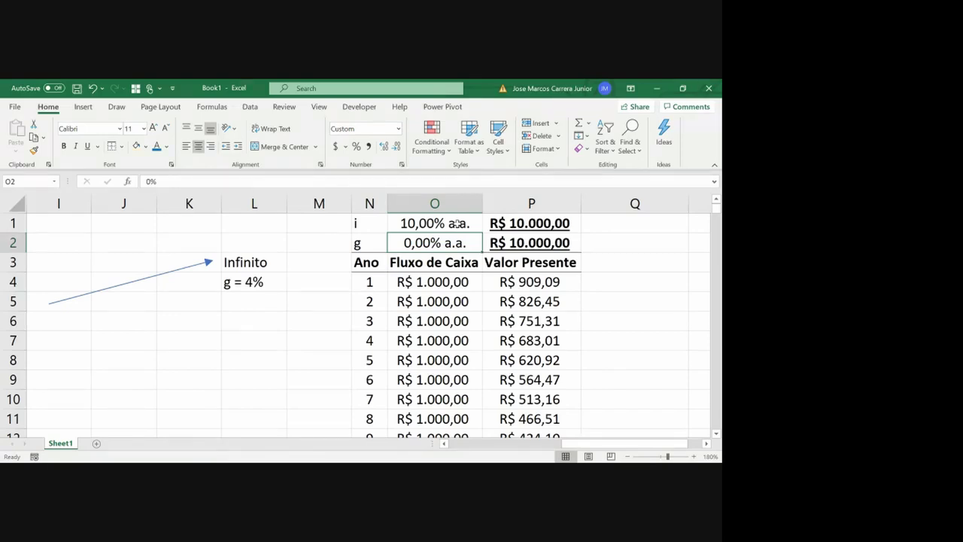
type("2%")
key("Return")
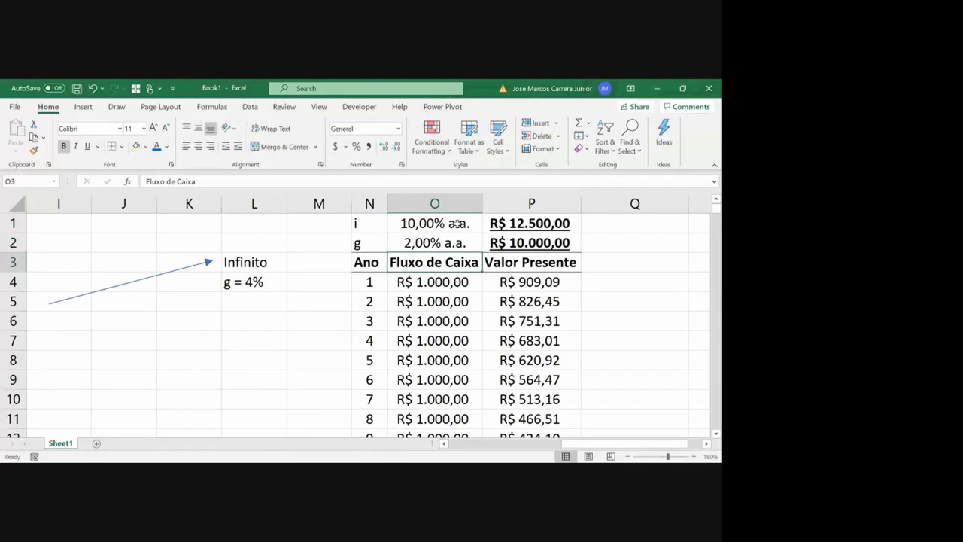
- Make the year 2 cash flow in O5 grow from the previous year with the formula =O4*(1+$O$2)
key("Down")
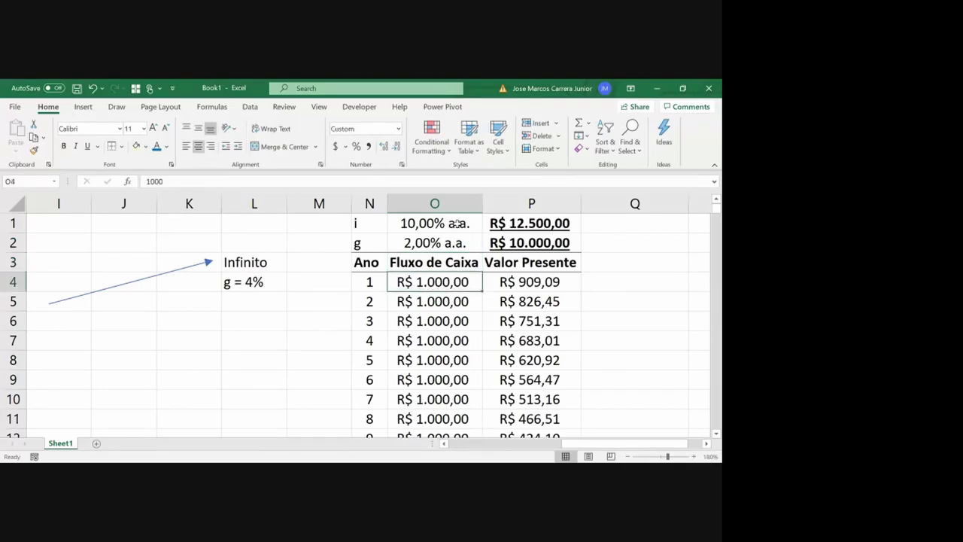
key("Down")
type("=")
key("Up")
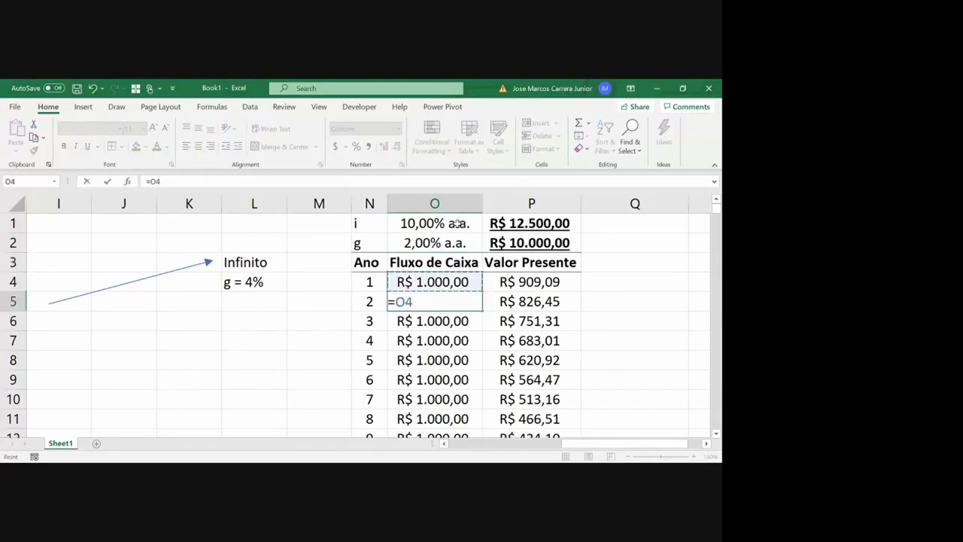
type("*(1+")
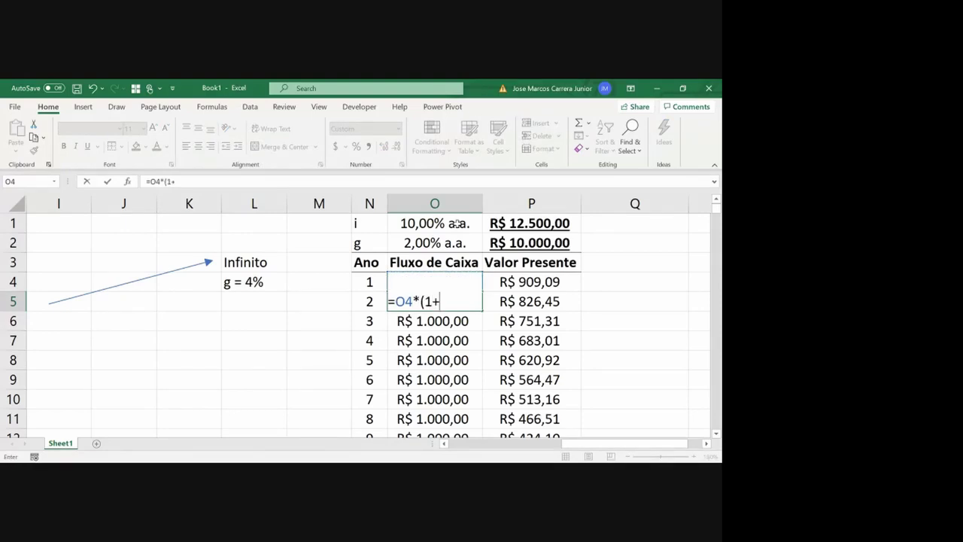
key("Up")
key("Up")
key("Up")
key("F4")
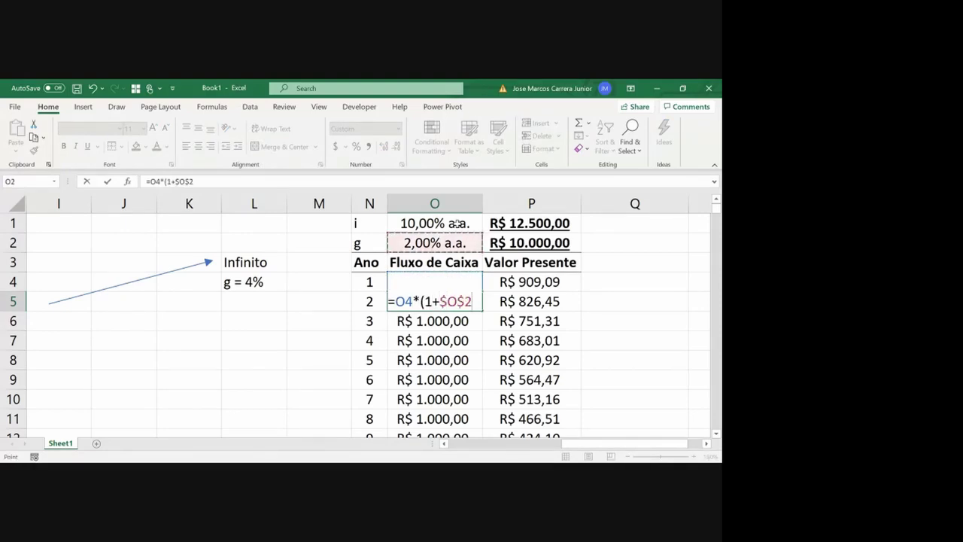
type(")")
key("ctrl+Return")
- Copy the growing cash flow formula from O5 down the rest of the Fluxo de Caixa column
key("ctrl+c")
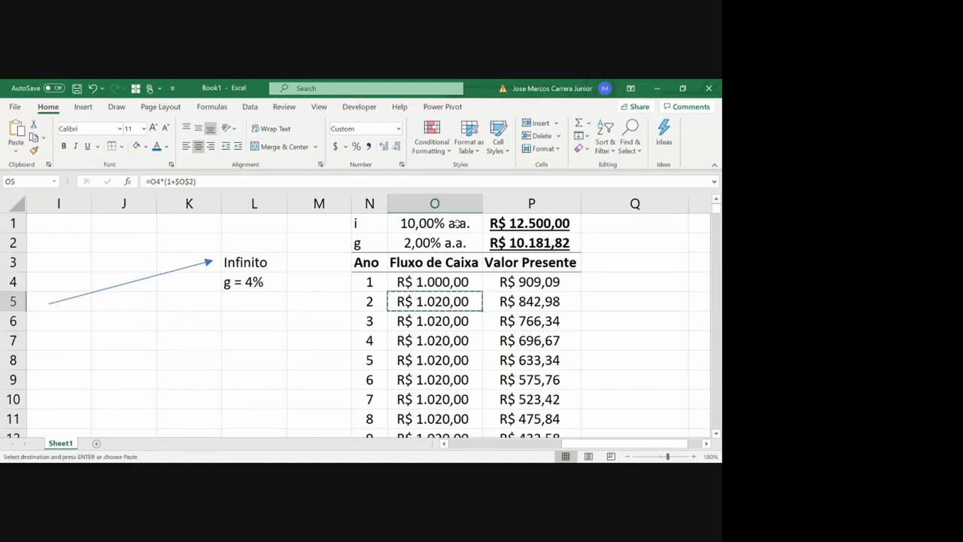
key("ctrl+shift+Down")
key("Return")
key("Up")
key("Right")
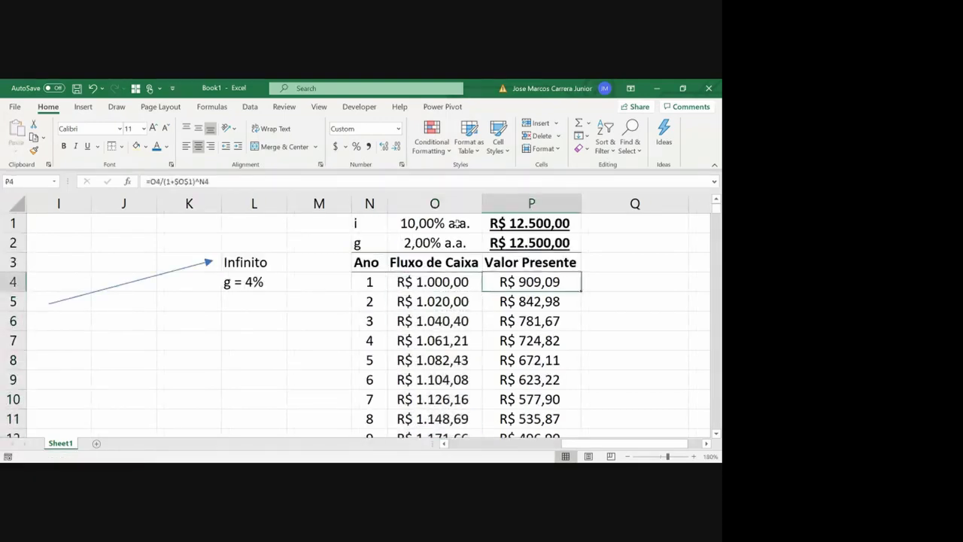
- Re-enter the growing perpetuity value in P1 with the formula =O4/(O1-O2)
key("Left")
key("Up")
key("Up")
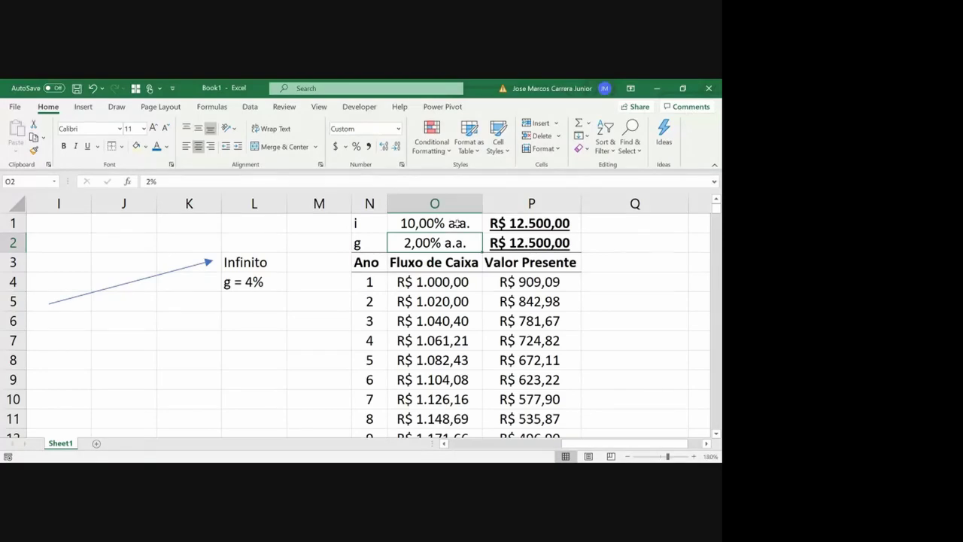
key("Right")
key("Right")
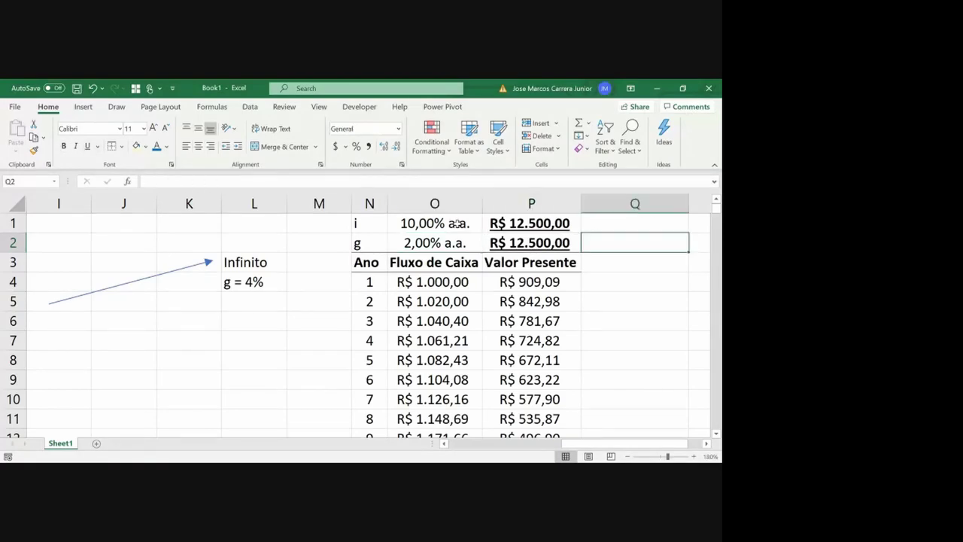
key("Left")
key("Up")
type("=")
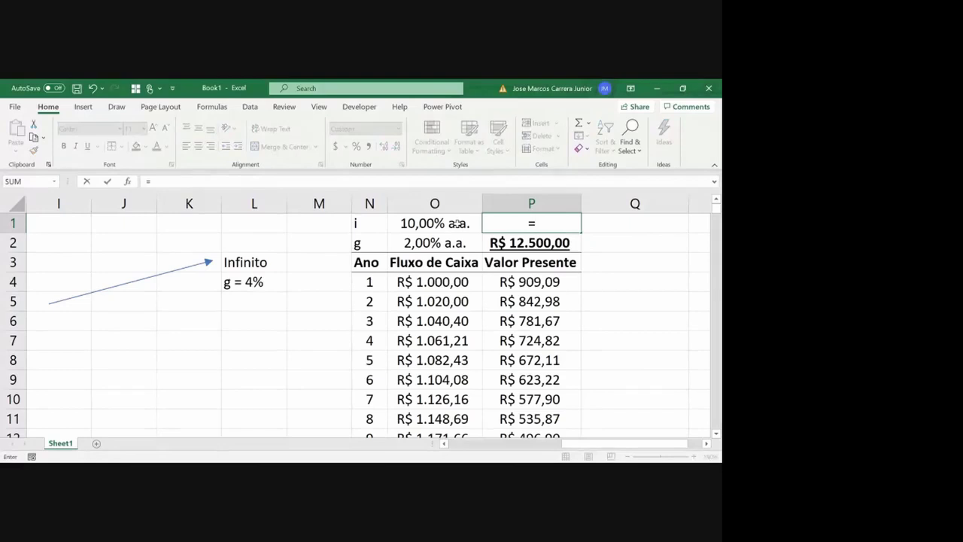
key("Down")
key("Down")
key("Down")
key("Left")
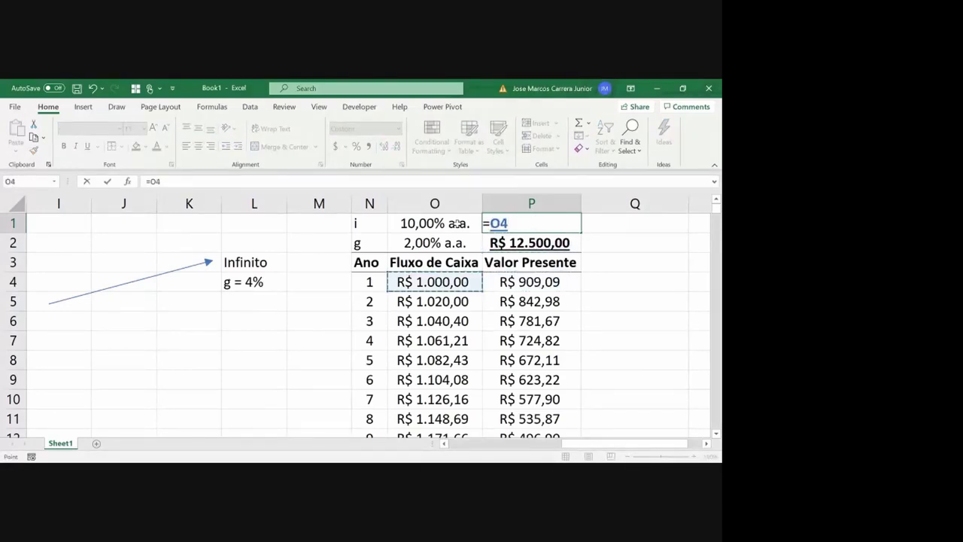
type("/(")
key("Left")
type("-")
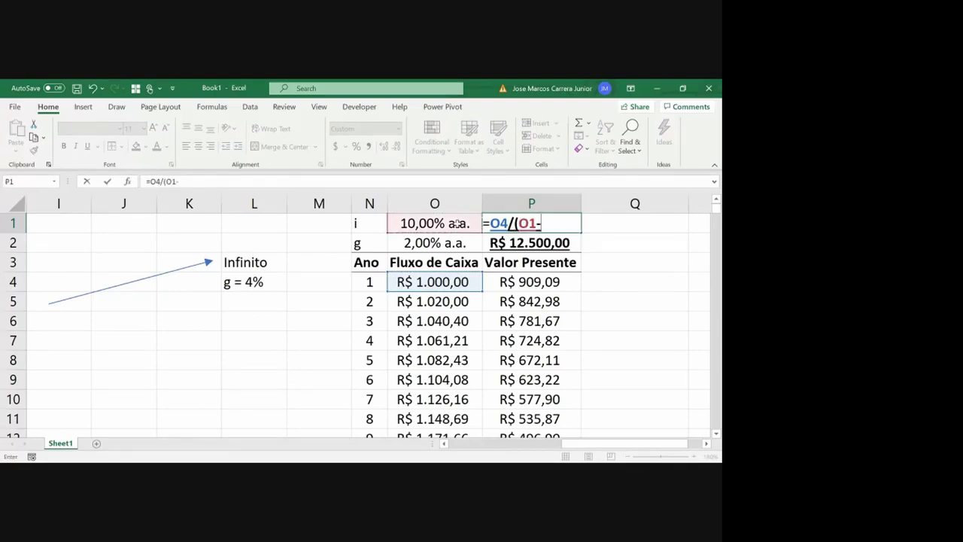
key("Down")
key("Left")
type(")")
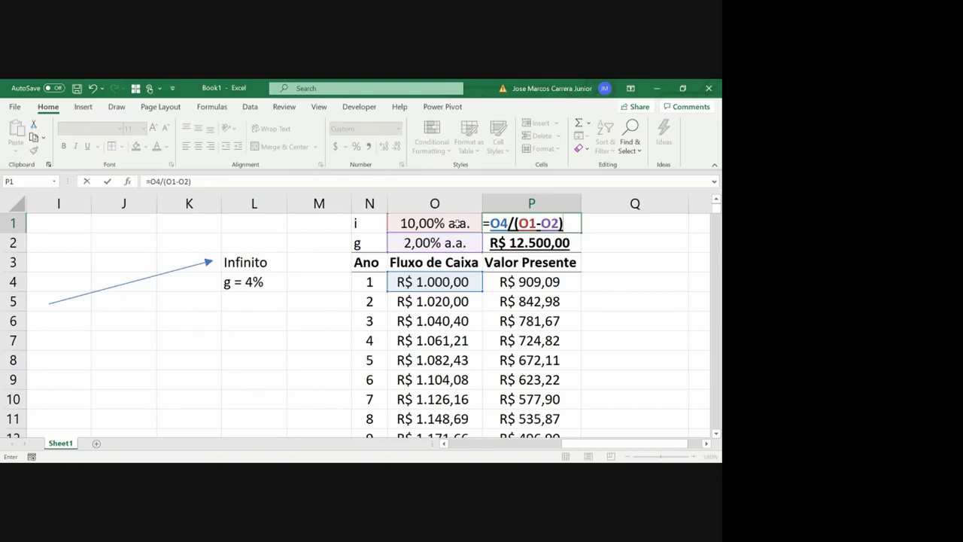
key("Return")
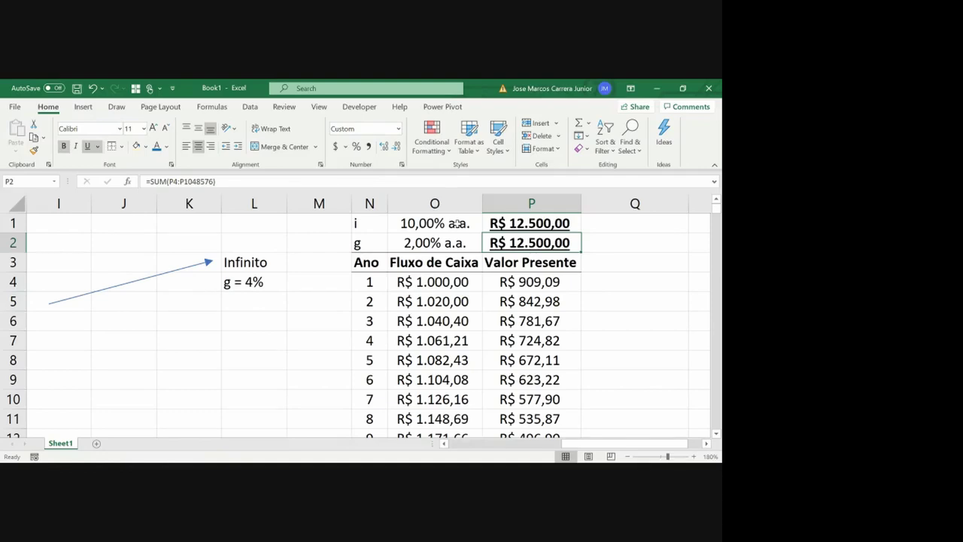
- Label the row below Crescimento % in the dividend table as Perpetuidade, in cell B8
key("Left")
key("Left")
key("Left")
key("Left")
key("Left")
key("Left")
key("Left")
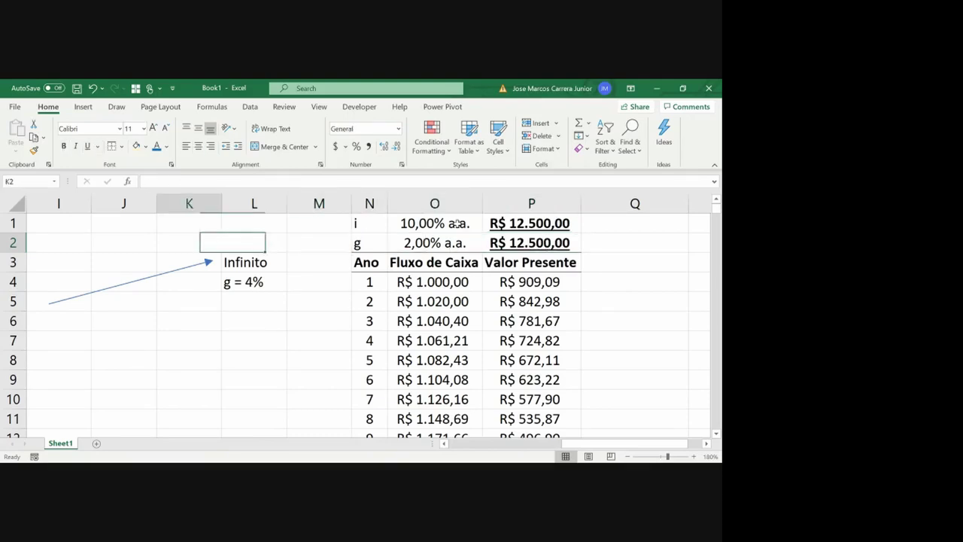
key("Left")
key("Left")
key("Left")
key("Left")
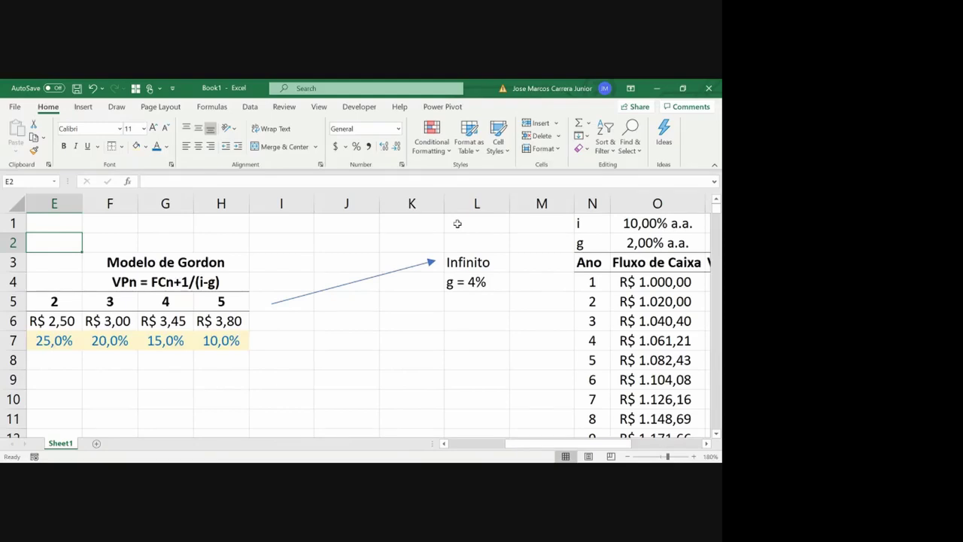
left_click(255, 301)
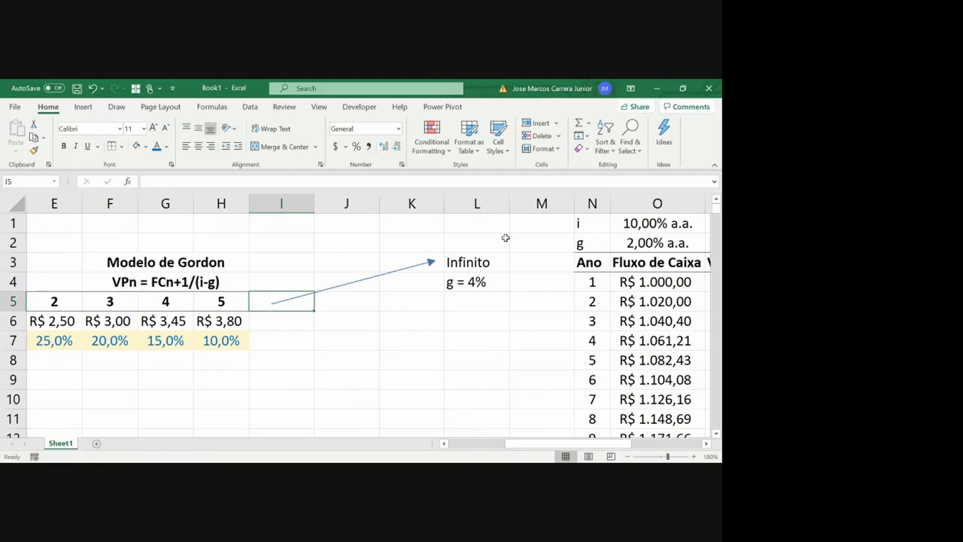
left_click(170, 360)
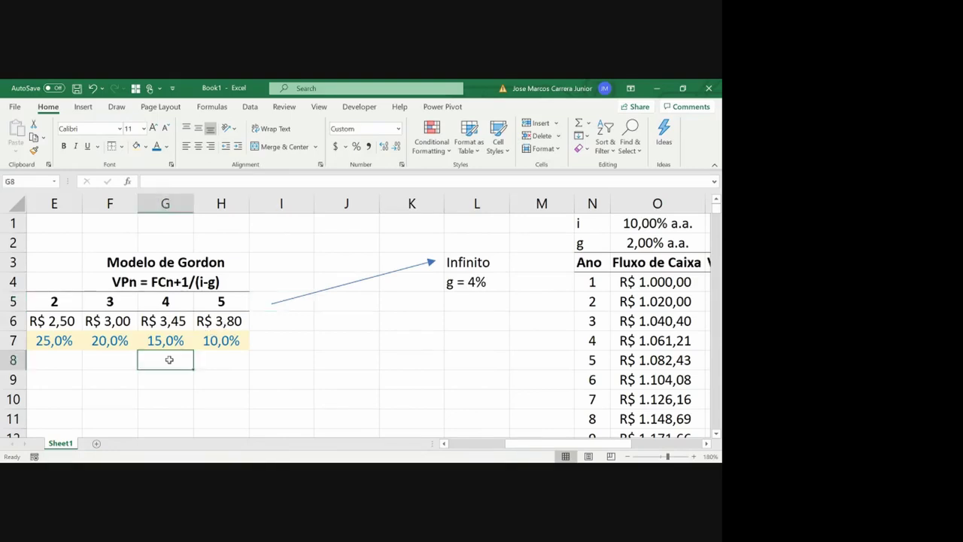
key("Left")
key("Left")
key("Left")
key("Left")
key("Left")
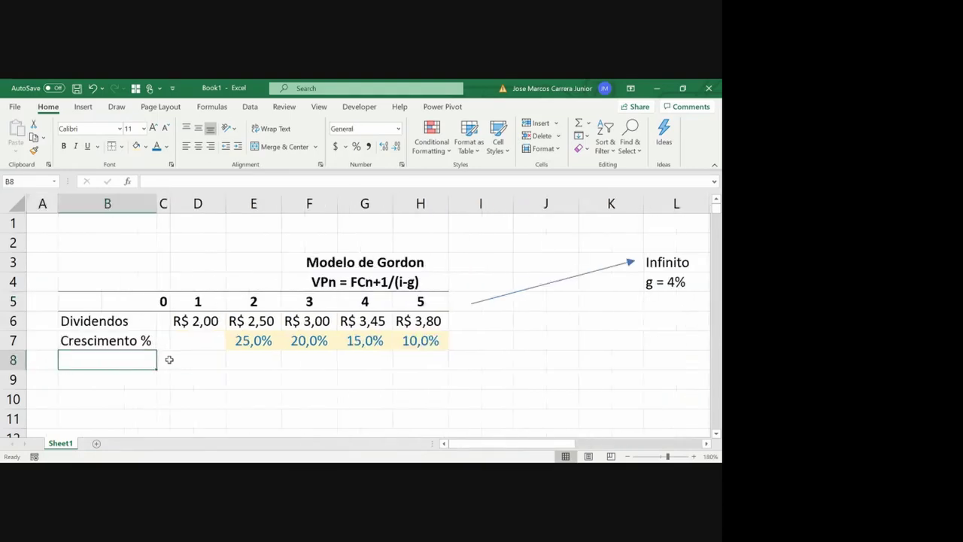
type("Pe")
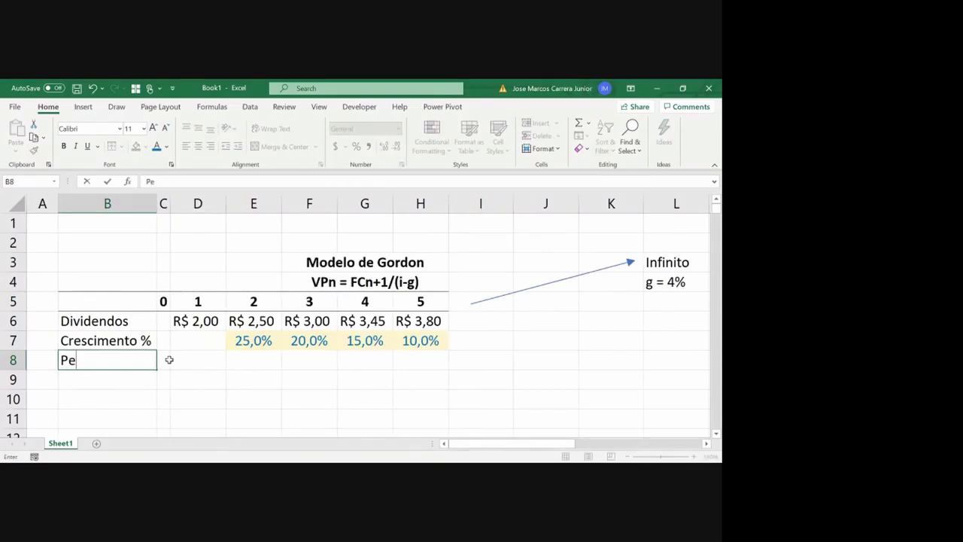
type("rpetuidade")
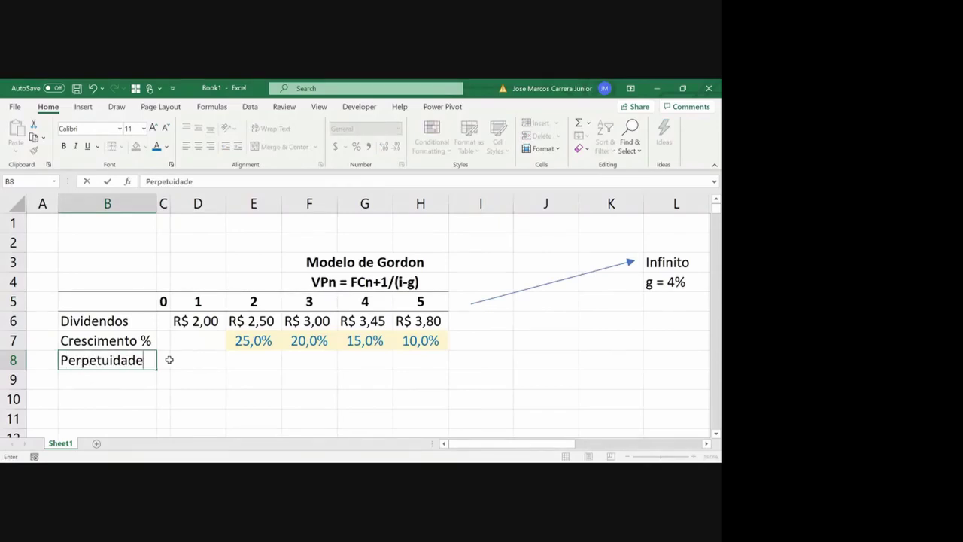
key("Return")
- Examine the Perpetuidade row under year 5 and the column after it, where the arrow towards Infinito starts
key("Up")
key("Right")
key("Right")
key("Right")
key("Right")
key("Right")
key("Right")
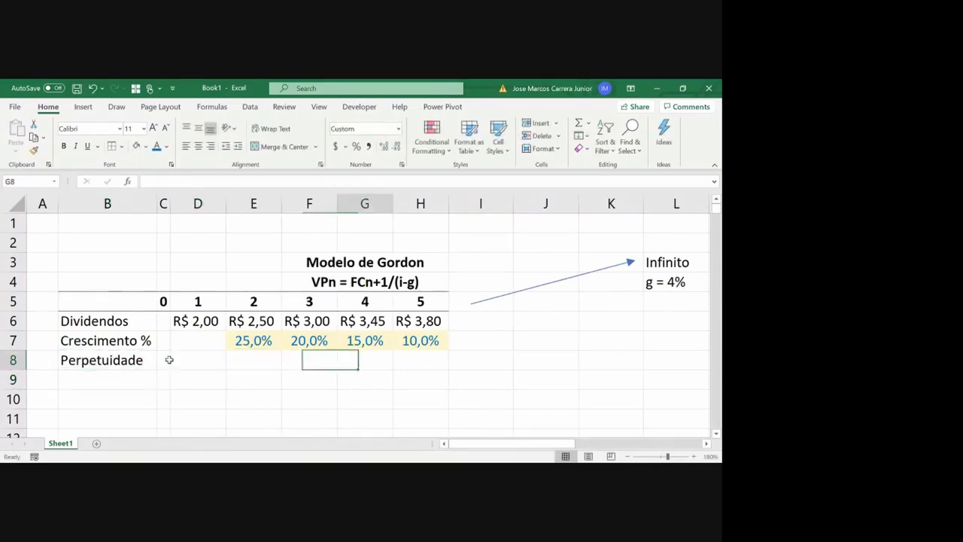
key("Right")
key("Right")
key("Right")
key("Right")
key("Right")
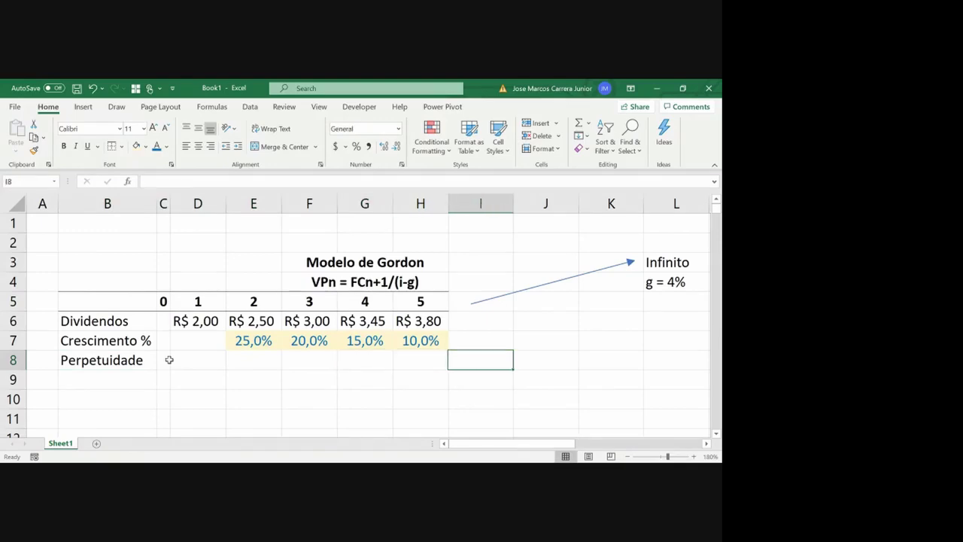
key("Right")
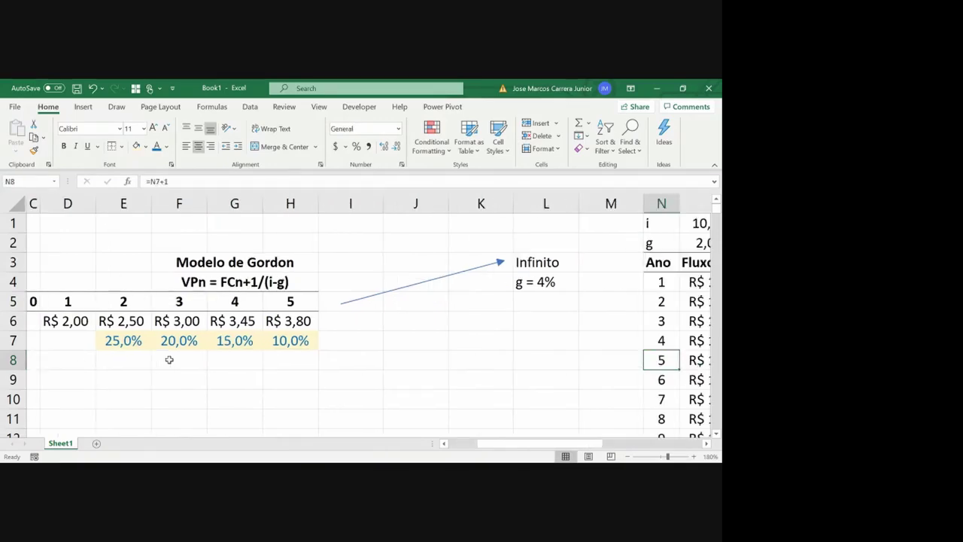
key("Left")
key("Left")
key("Left")
key("Left")
key("Left")
key("Left")
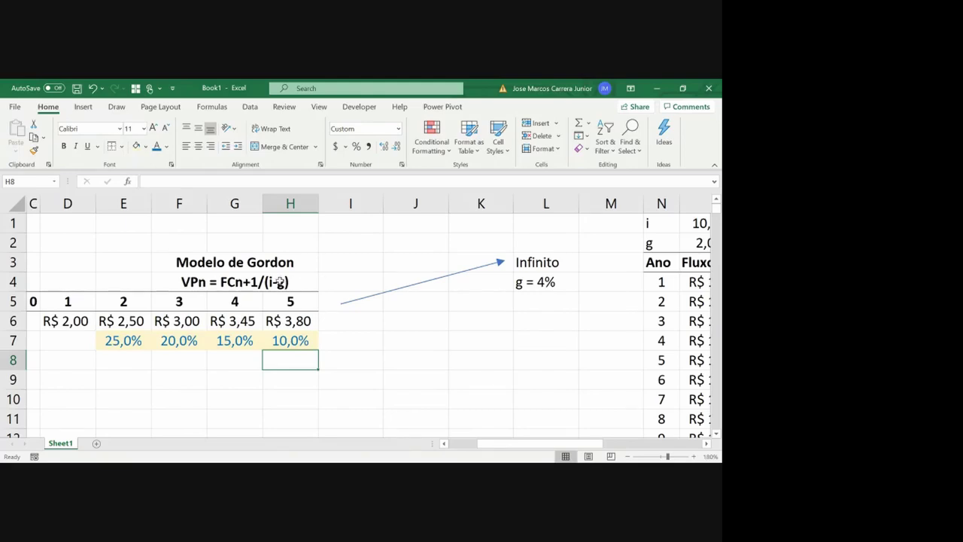
left_click(325, 306)
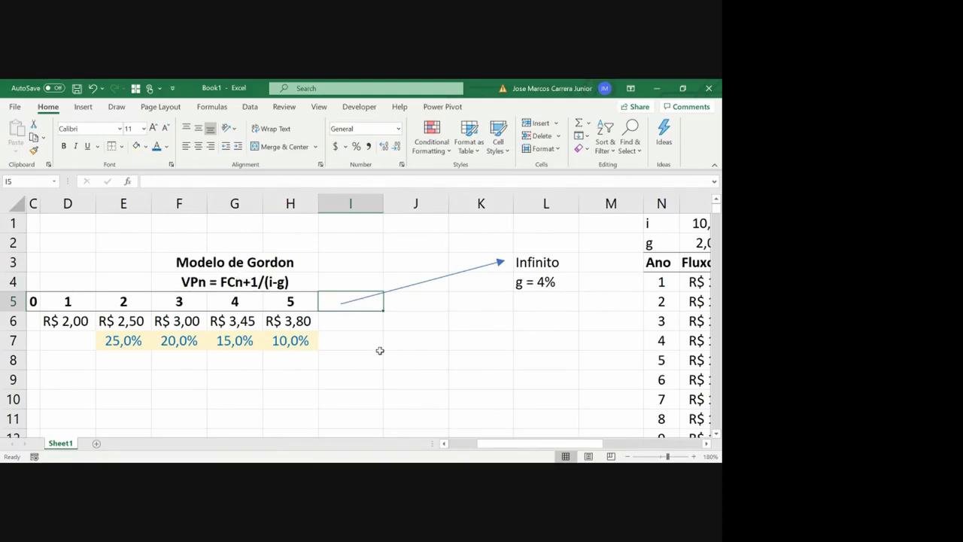
left_click(308, 355)
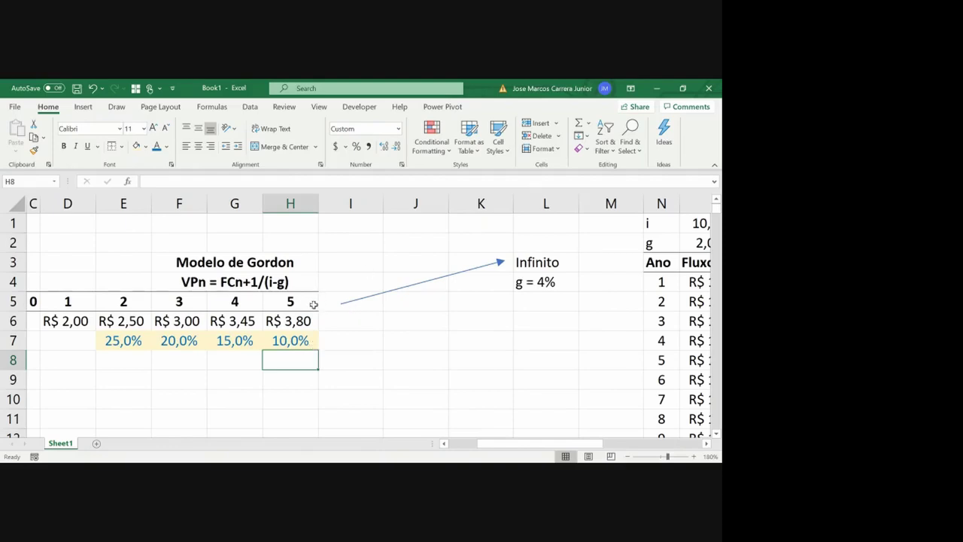
left_click(338, 305)
left_click(298, 345)
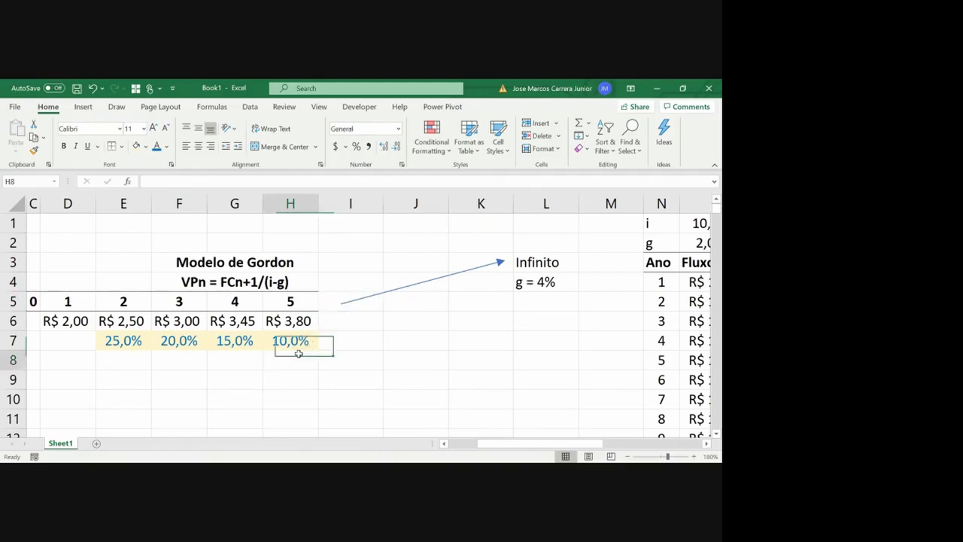
left_click(299, 354)
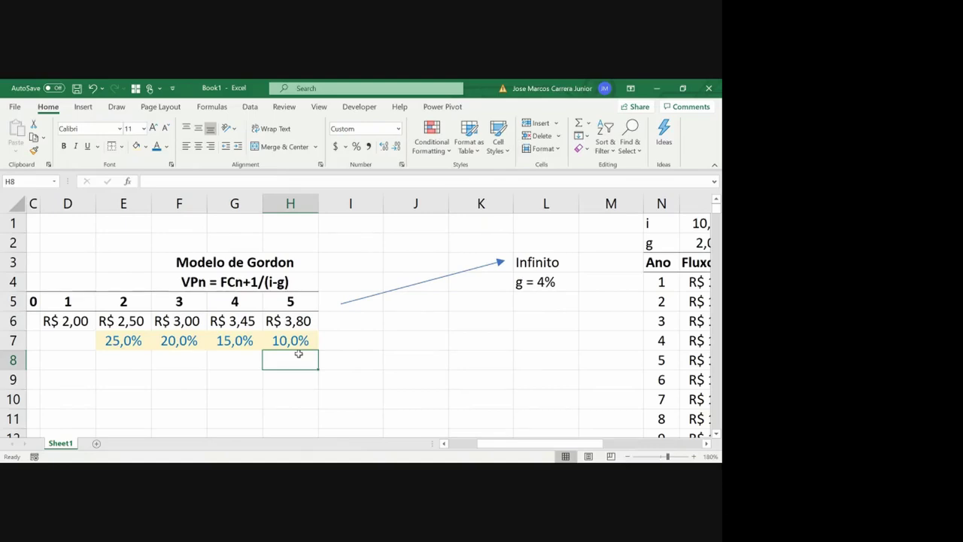
key("Left")
key("Left")
key("Left")
key("Left")
key("Left")
key("Left")
key("Left")
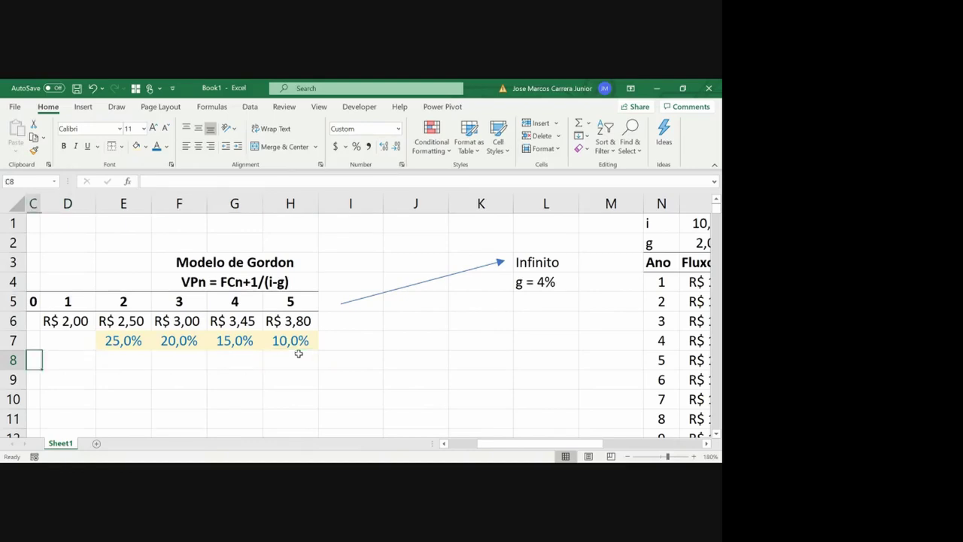
- Copy the i and g labels with their rates from N1:O2 into B3:C4 above the dividend table
key("Right")
key("Right")
key("Right")
key("Right")
key("Right")
key("Right")
key("Right")
key("Right")
key("Right")
key("Right")
key("Right")
key("Right")
key("Right")
key("Right")
key("Right")
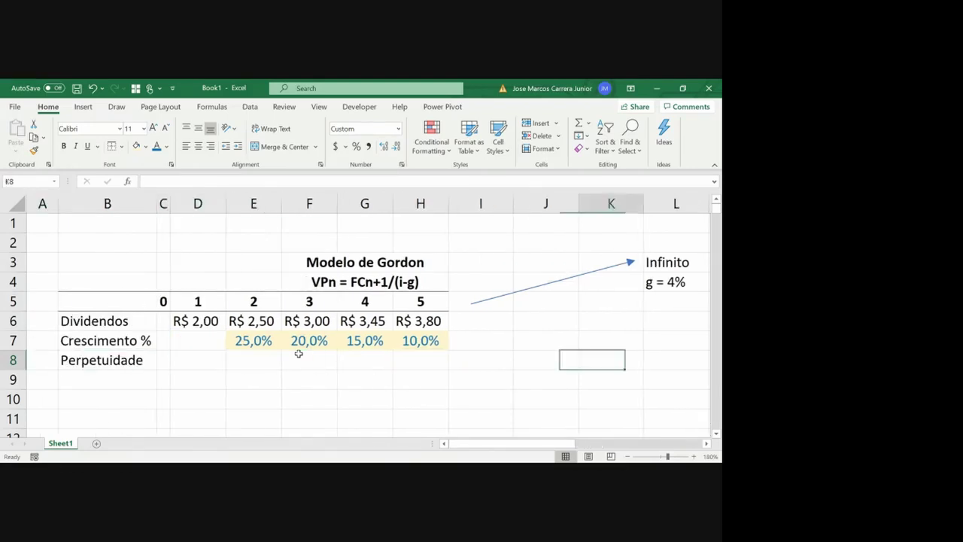
key("Left")
key("Left")
key("Up")
key("Up")
key("Up")
key("Up")
key("Up")
key("Up")
key("Up")
key("shift+Right")
key("shift+Down")
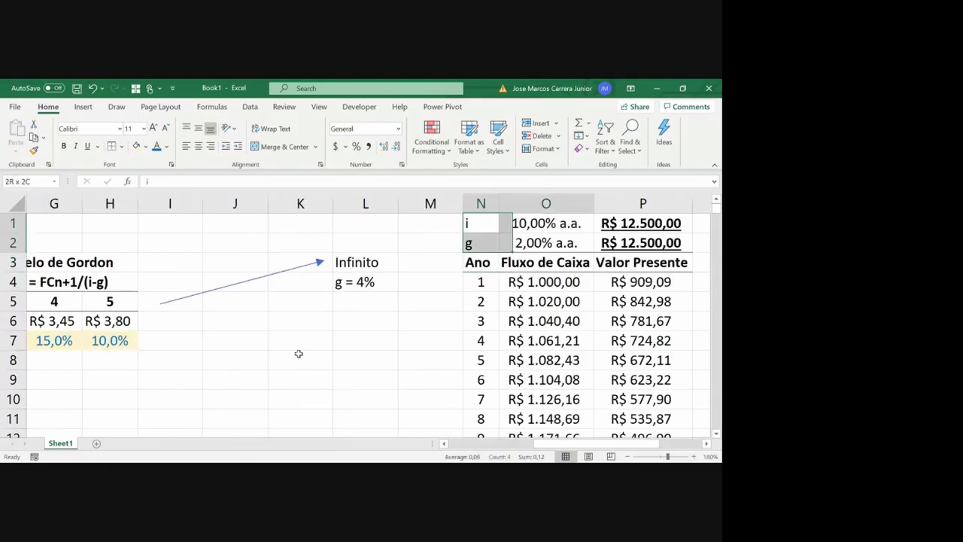
key("ctrl+c")
key("ctrl+Home")
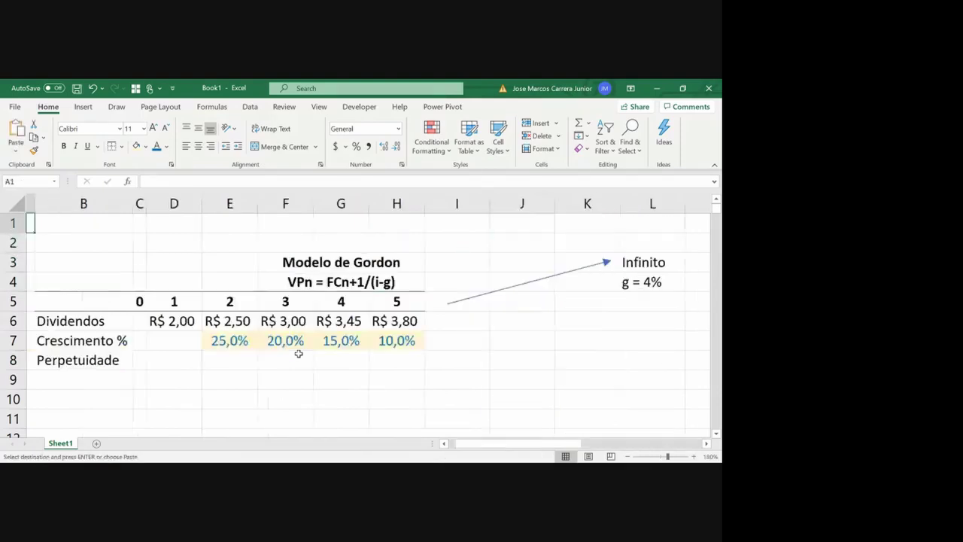
key("Right")
key("Down")
key("Down")
key("ctrl+v")
key("Escape")
key("Right")
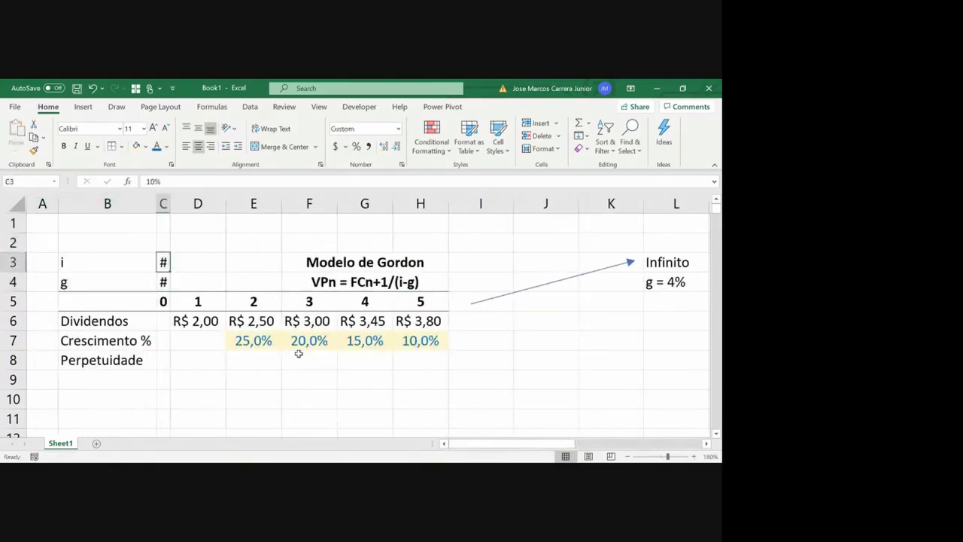
- Autofit column C and set the growth rate g in C4 to 4%
double_click(169, 204)
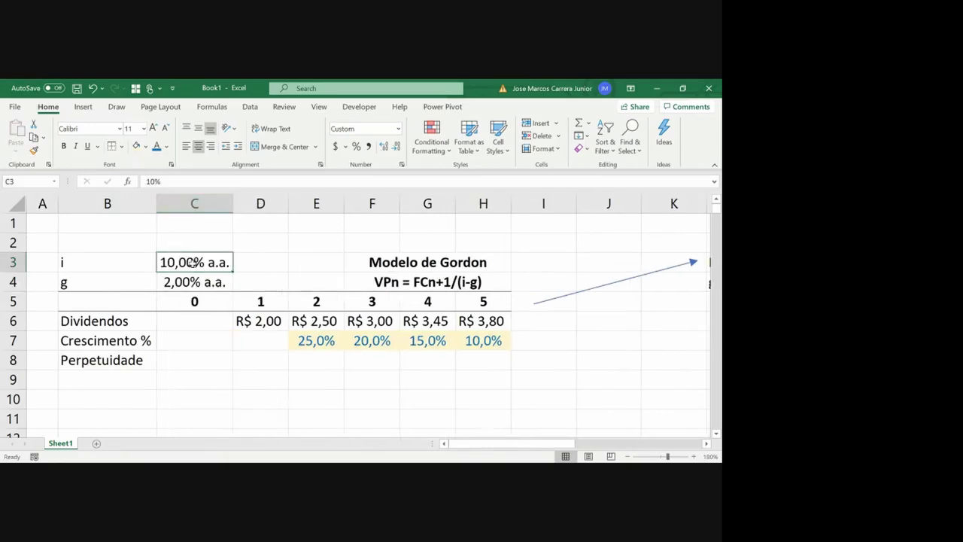
key("Down")
type("4%")
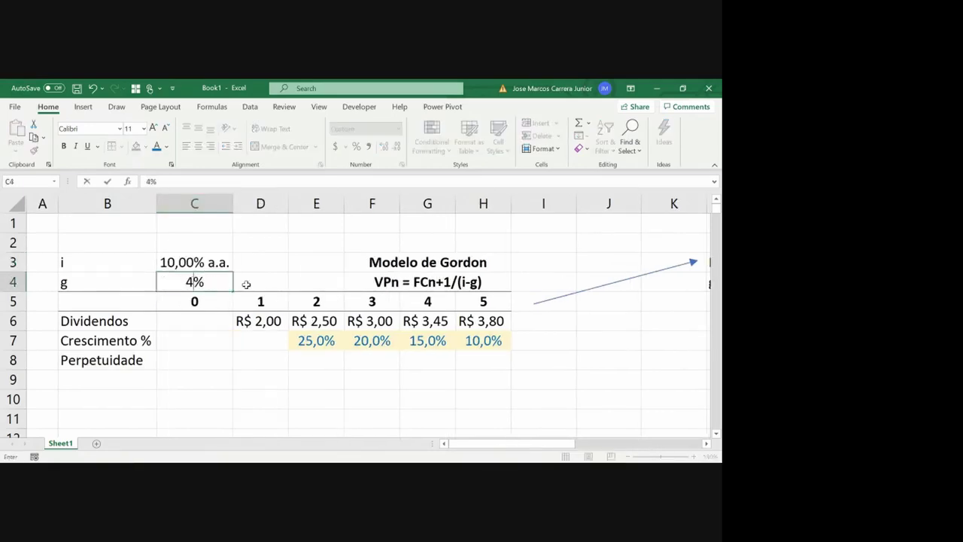
key("Return")
- Delete the empty column J between the dividend table and the Infinito note
left_click(600, 203)
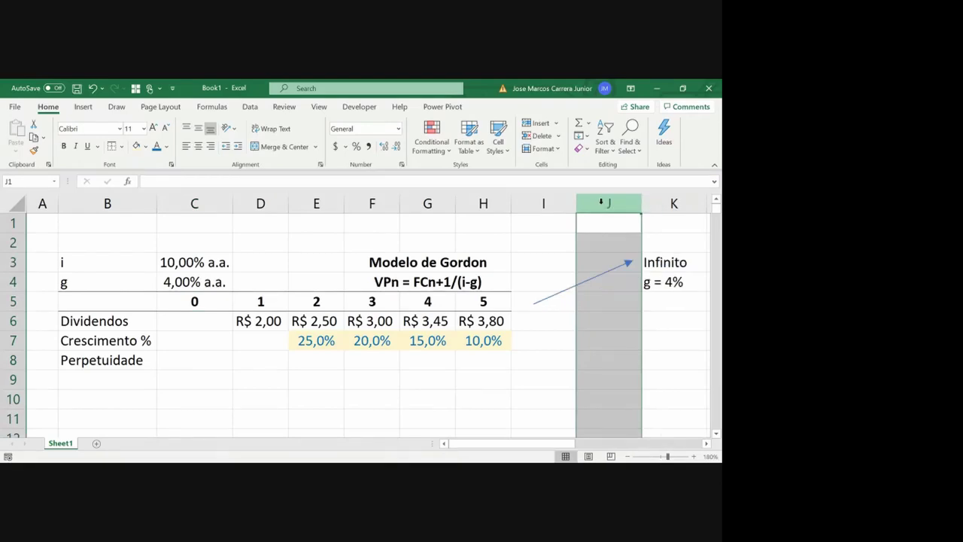
key("Left")
key("Down")
key("Down")
key("Left")
key("Down")
key("Down")
key("Down")
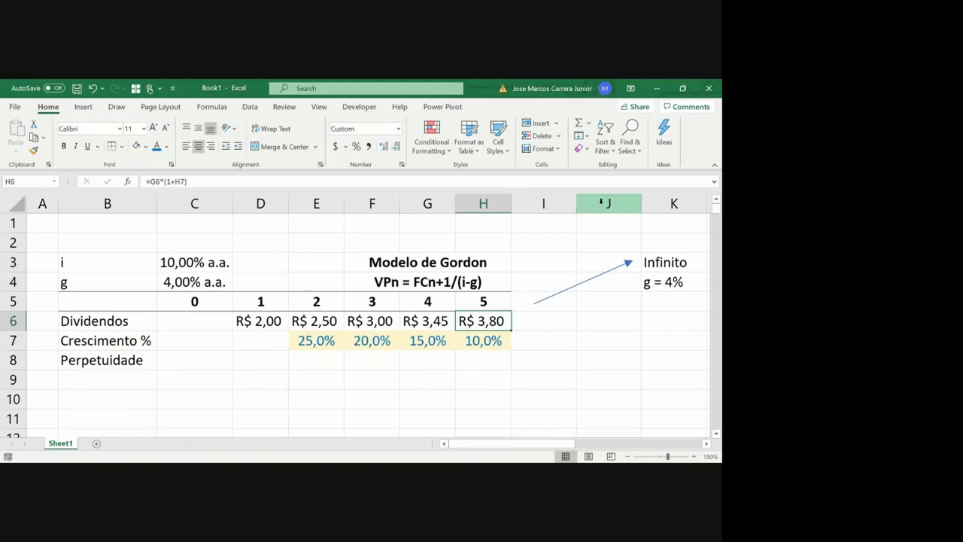
- Extend the Gordon formula text below the Modelo de Gordon title with "= FCn*(1+g)/(i-g)"
key("Up")
key("Up")
key("F2")
type("=")
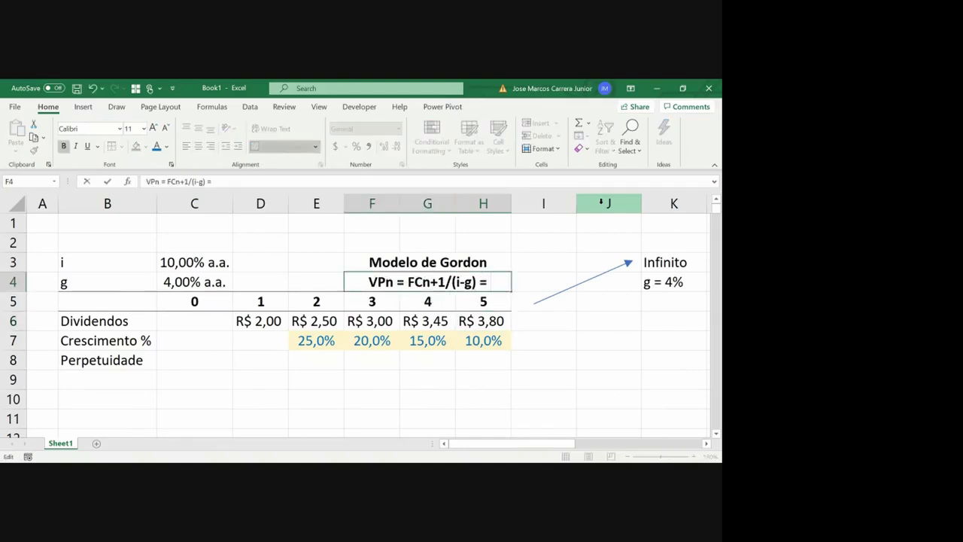
type(" FC")
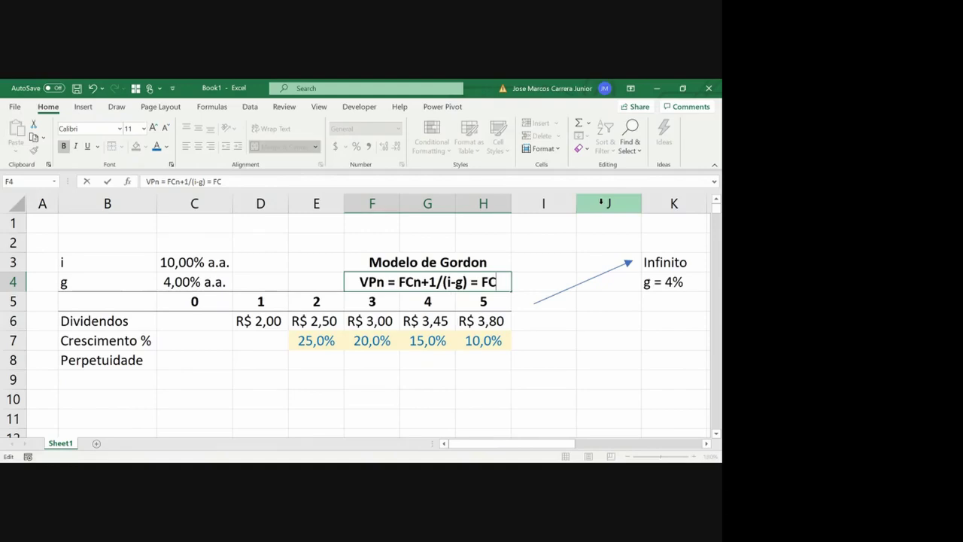
type("n*(")
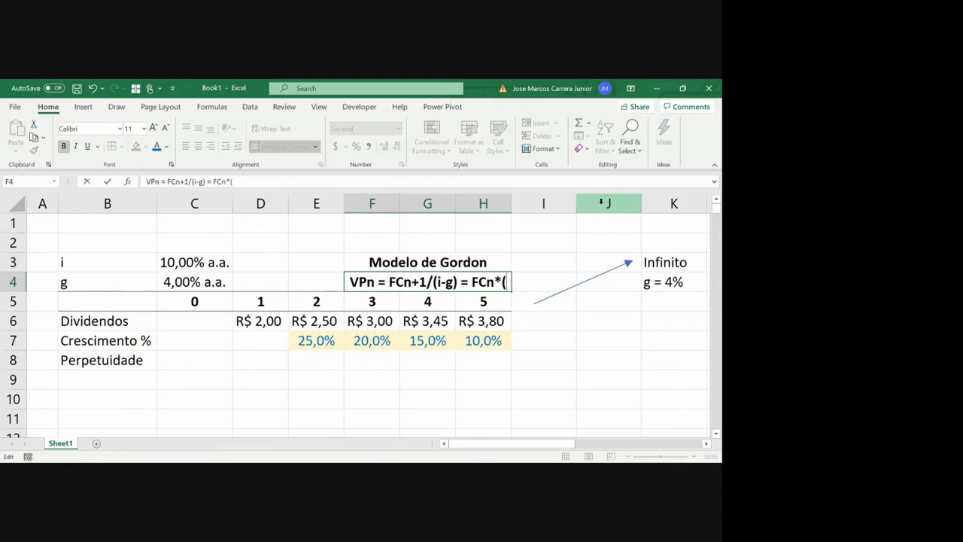
type("1+g")
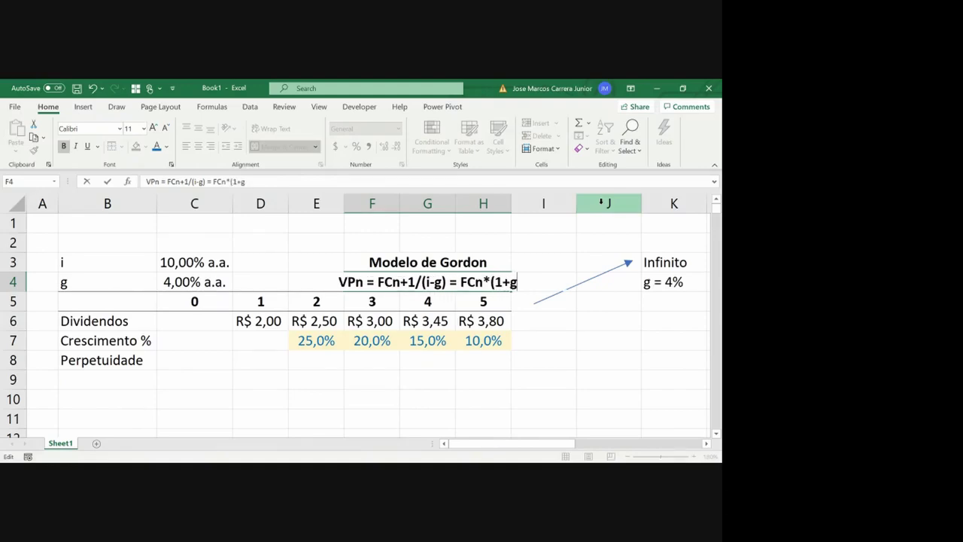
type(")/")
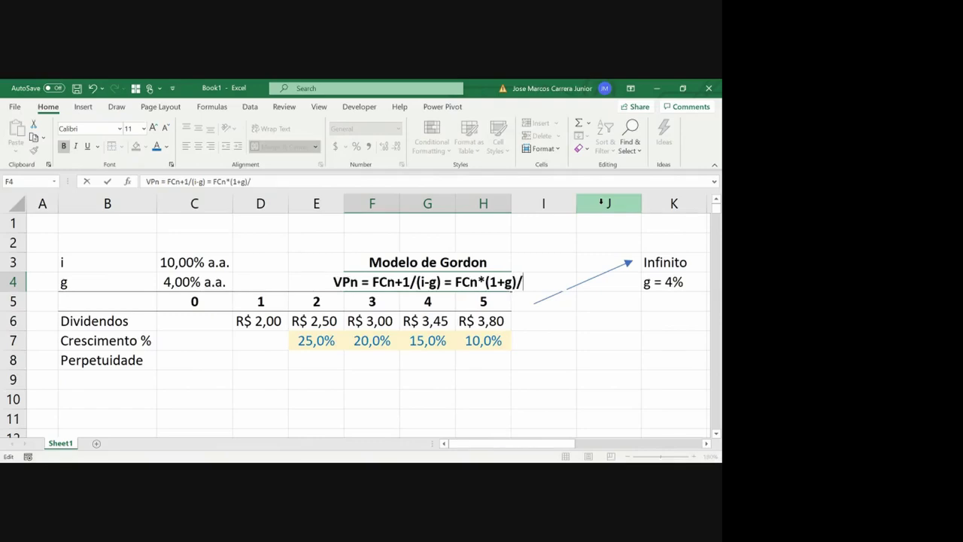
type("(i-g")
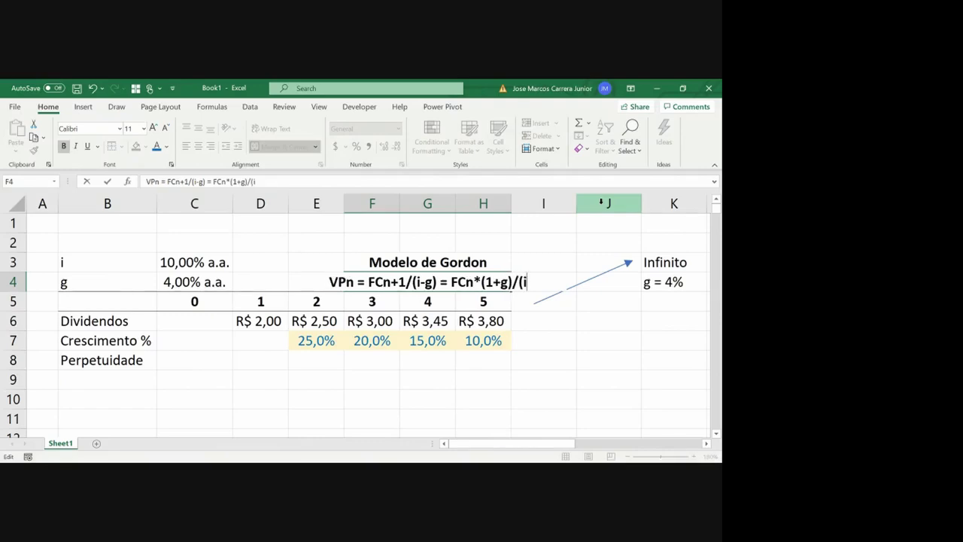
type(")")
key("Return")
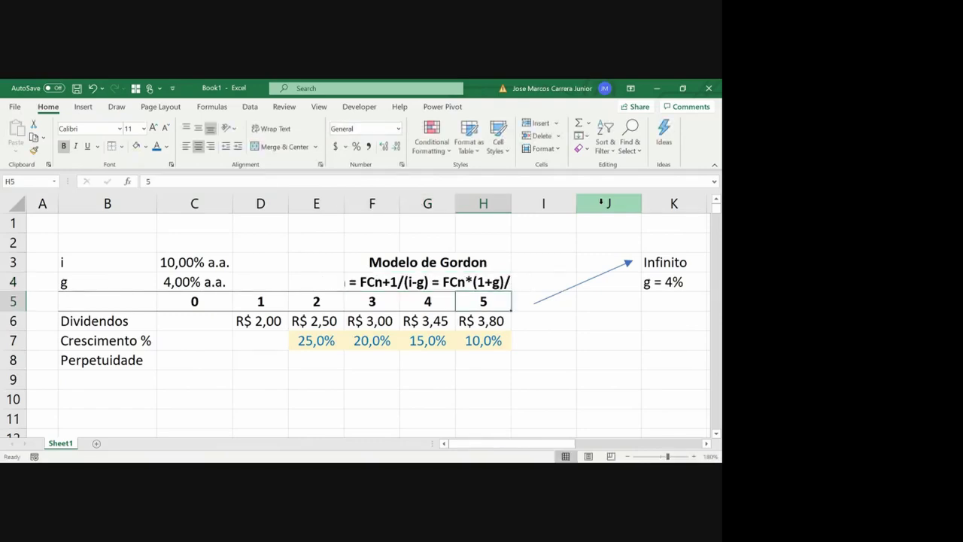
- Merge and center the Modelo de Gordon title across E3:H3 and its formula text across E4:H4
key("Up")
key("Up")
key("shift+Left")
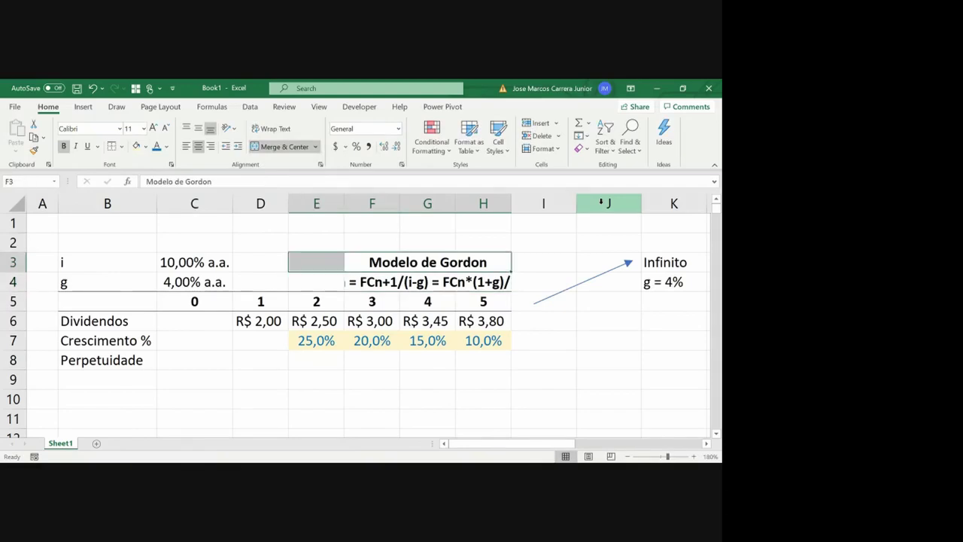
left_click(285, 147)
key("Down")
key("shift+Right")
key("shift+Right")
key("shift+Right")
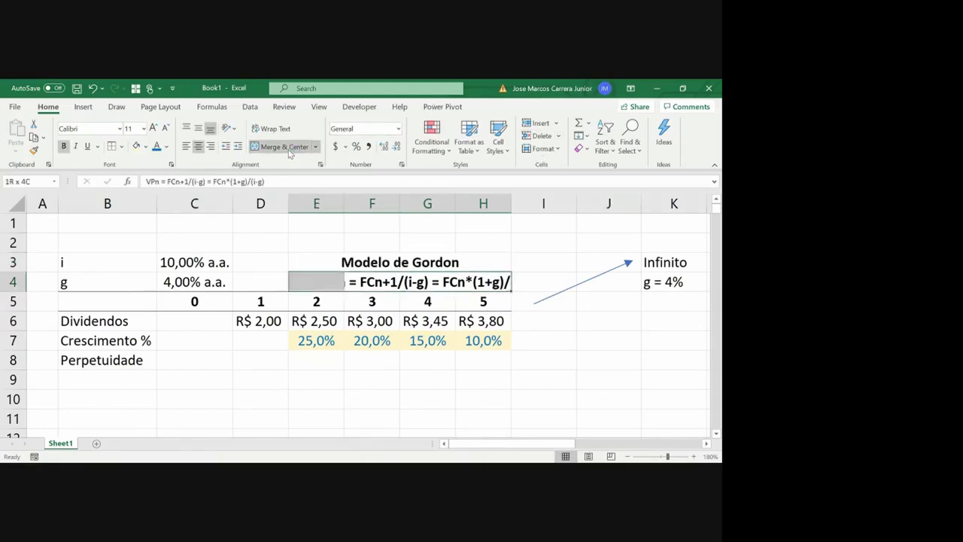
left_click(289, 150)
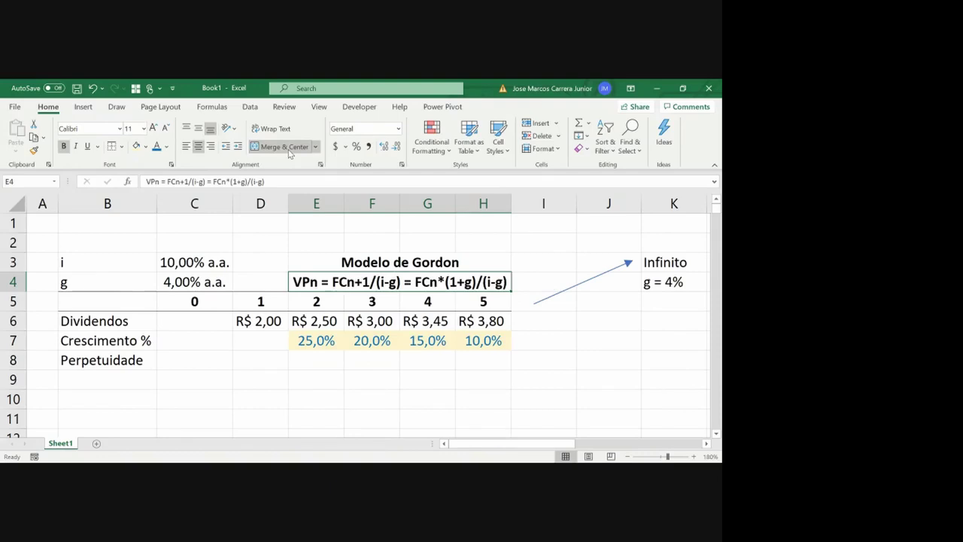
- Calculate the year 5 perpetuity in H8 with the formula =H6*(1+C4)/(C3-C4)
key("Down")
key("Right")
key("Right")
key("Right")
key("Down")
key("Down")
key("Up")
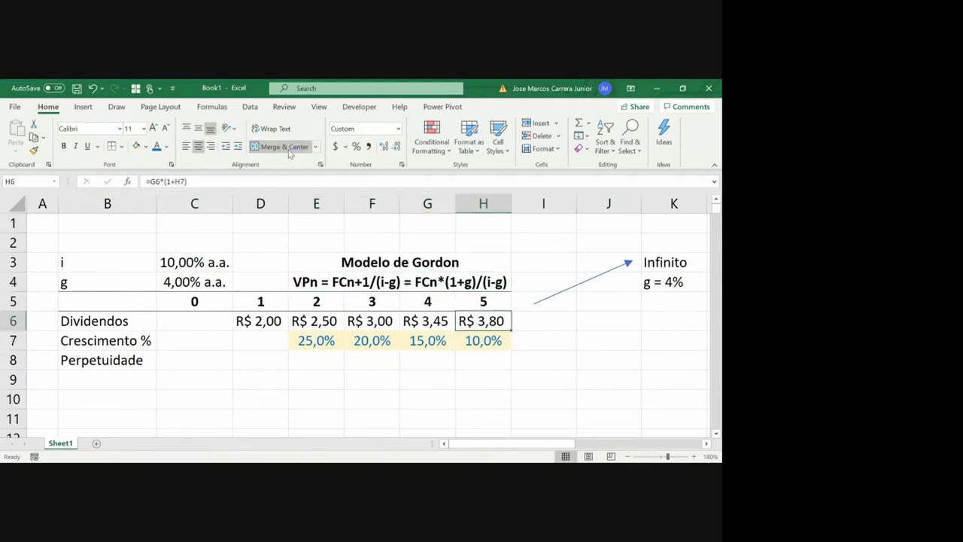
key("Down")
key("Down")
type("=")
key("Up")
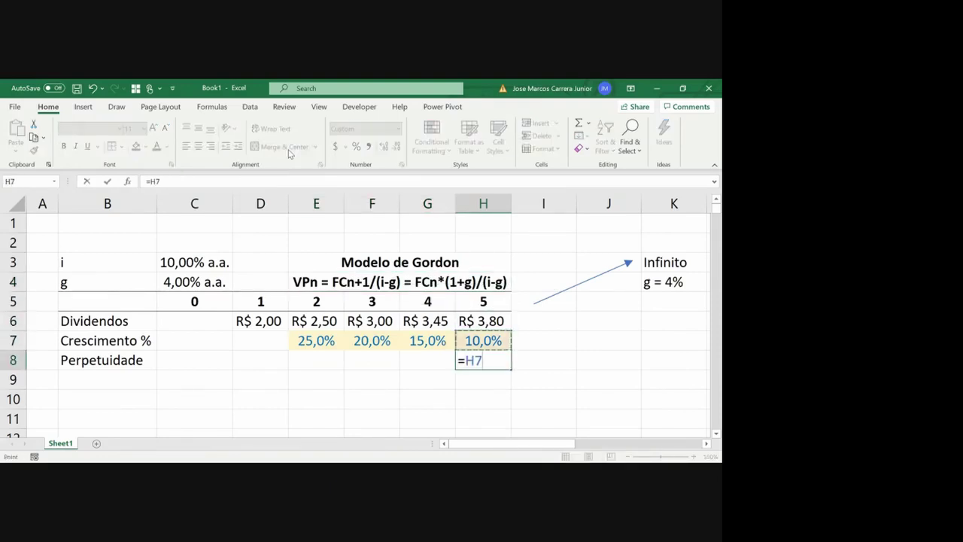
key("Up")
type("*(")
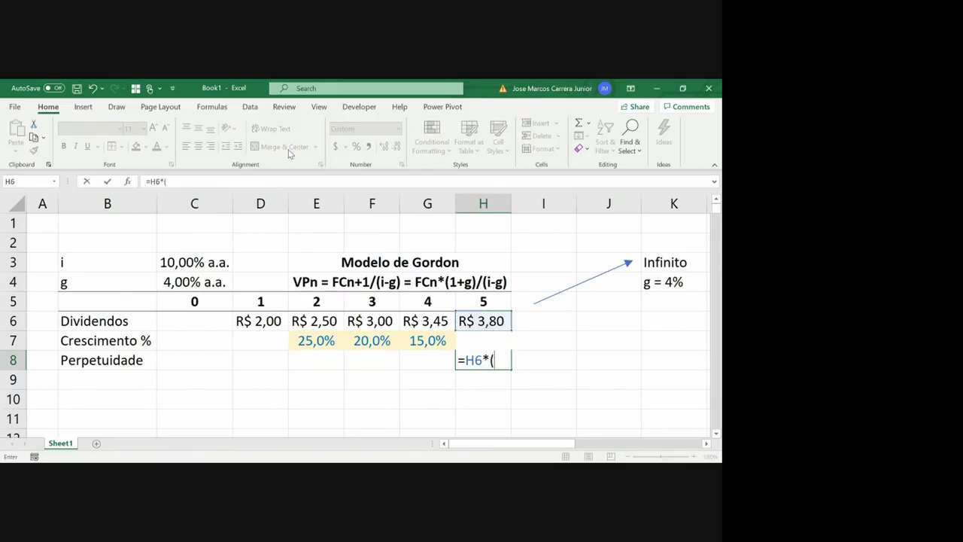
type("1+")
key("Up")
key("Up")
key("Left")
key("Up")
key("Left")
key("Up")
key("Left")
key("Left")
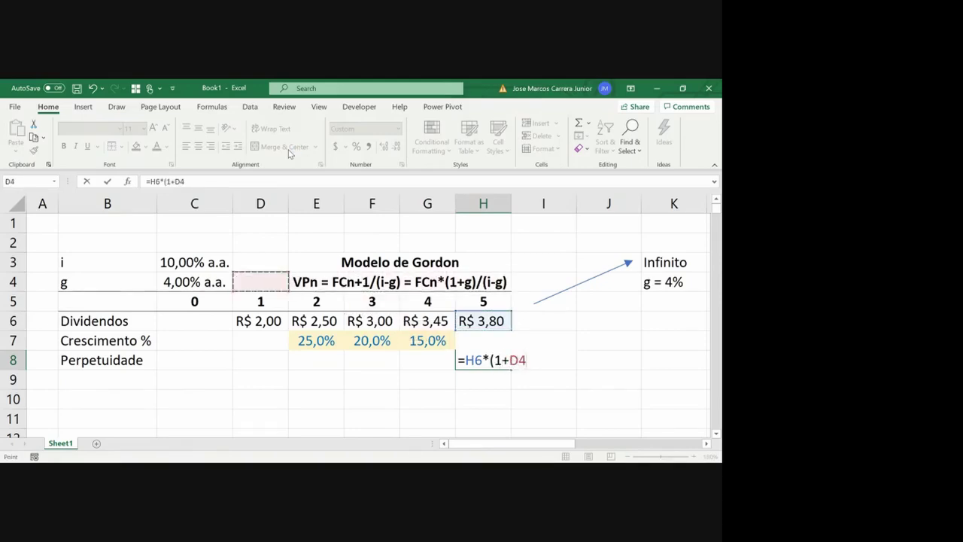
key("Left")
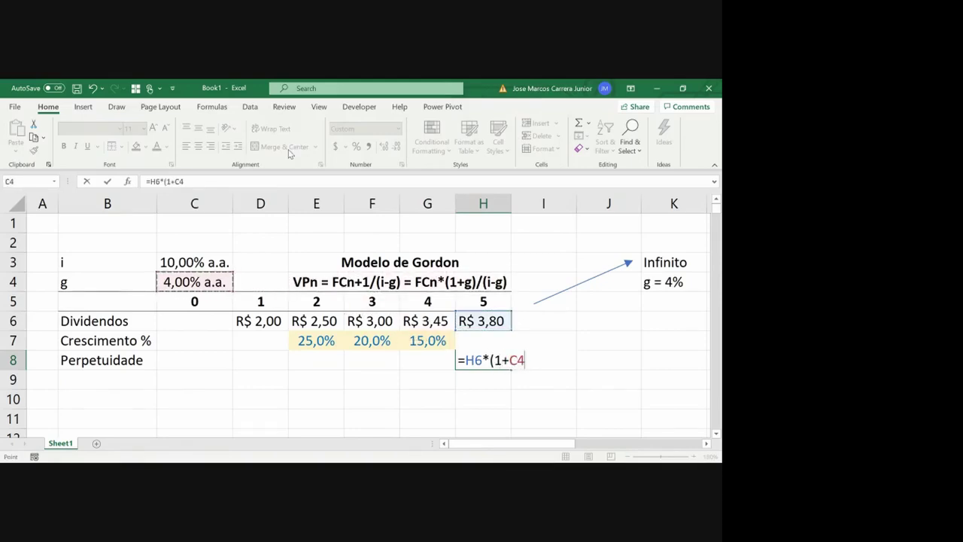
type(")/(")
key("Left")
key("Left")
key("Up")
key("Up")
key("Up")
key("Left")
key("Up")
key("Left")
key("Left")
key("Up")
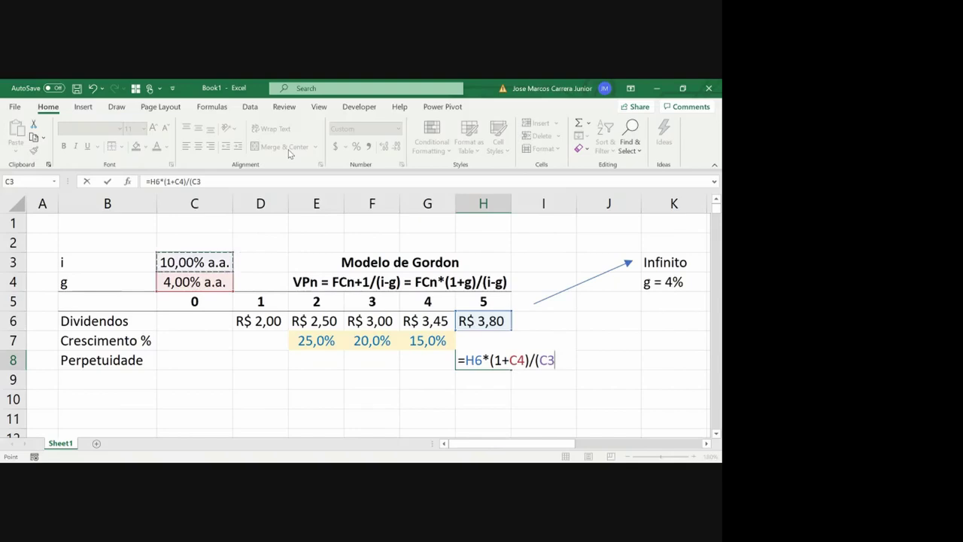
type("-")
key("Up")
key("Left")
key("Left")
key("Left")
key("Up")
key("Up")
key("Left")
key("Left")
key("Down")
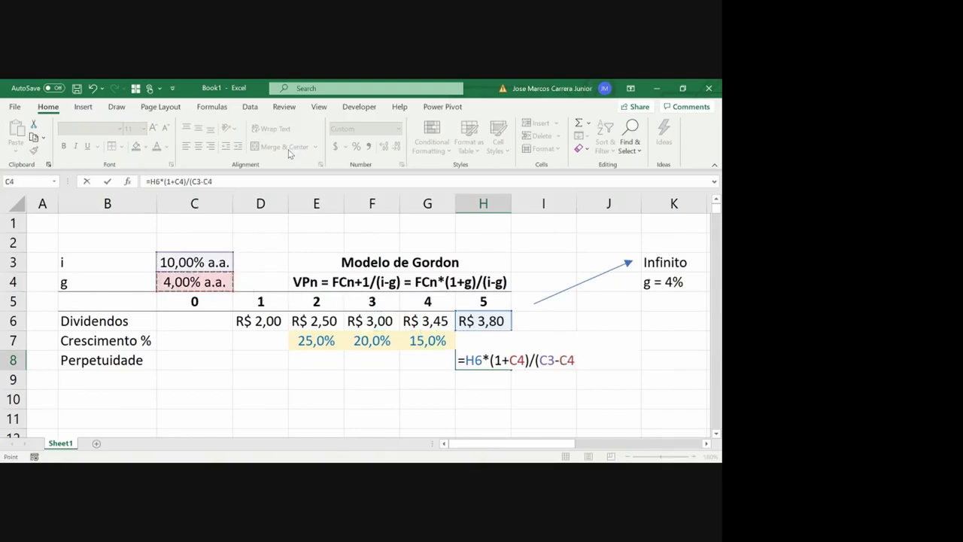
key("Return")
key("Return")
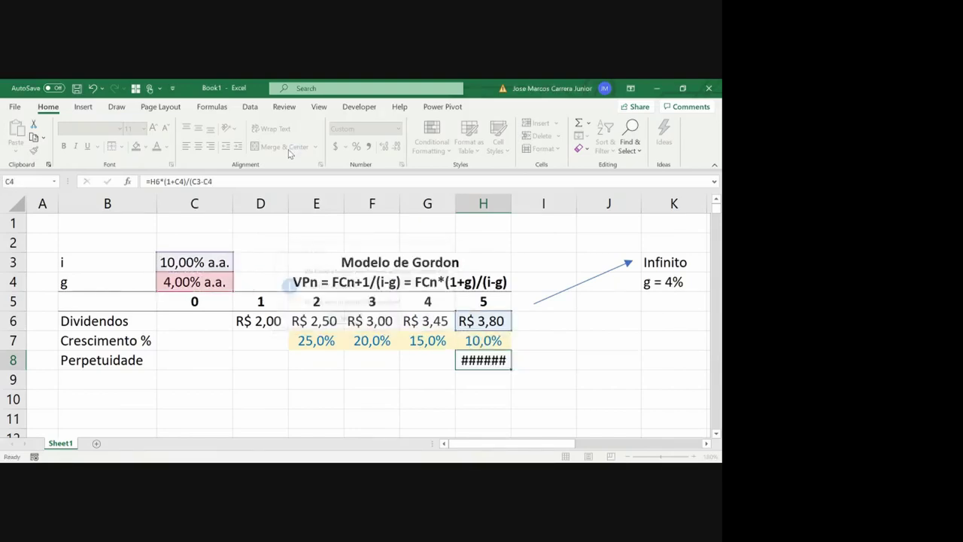
key("Up")
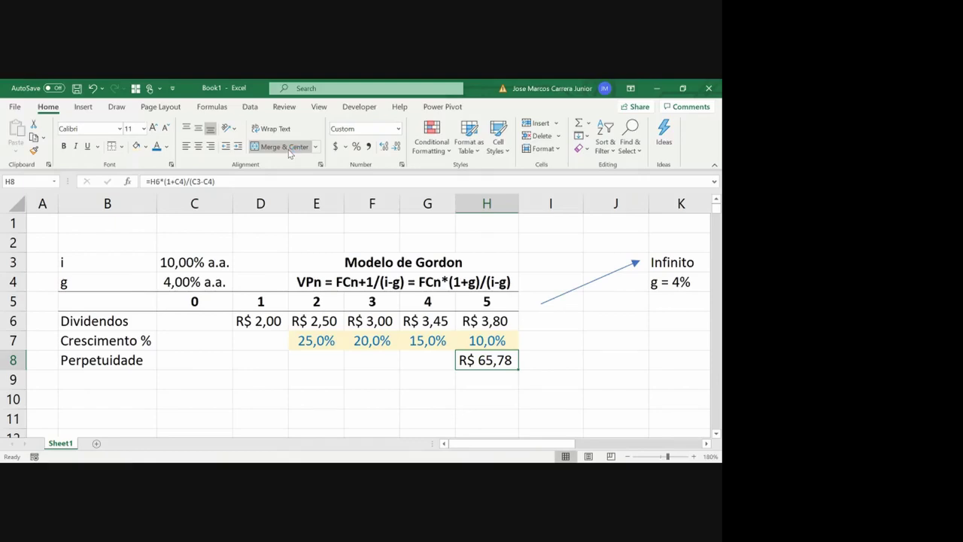
- Add a bottom border to the Perpetuidade row across B8:H8
key("Left")
key("Left")
key("Left")
key("Left")
key("Left")
key("Left")
key("shift+Right")
key("shift+Right")
key("shift+Right")
key("shift+Right")
key("shift+Right")
key("shift+Right")
key("shift+Right")
key("shift+Right")
key("shift+Right")
key("shift+Right")
key("shift+Right")
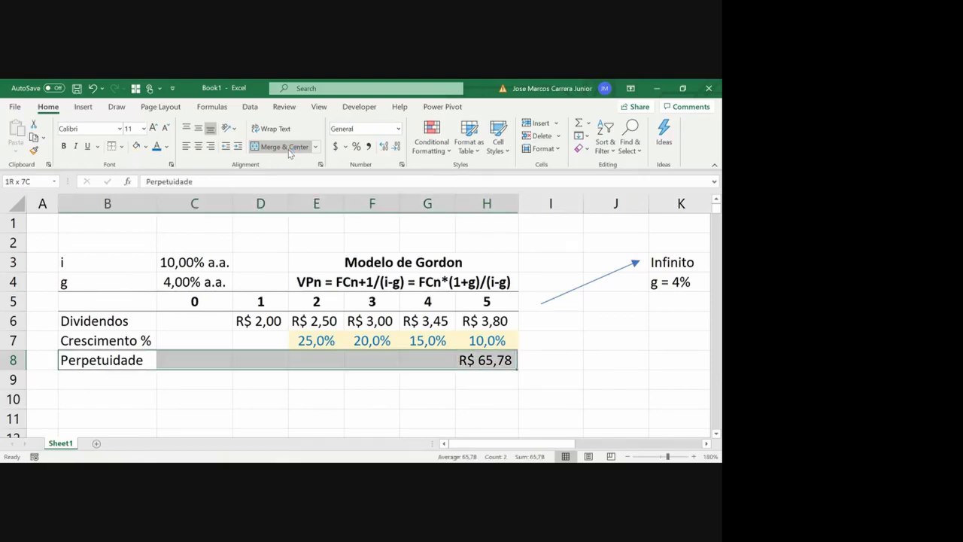
key("shift+Left")
key("shift+Left")
key("shift+Left")
key("shift+Left")
key("shift+Left")
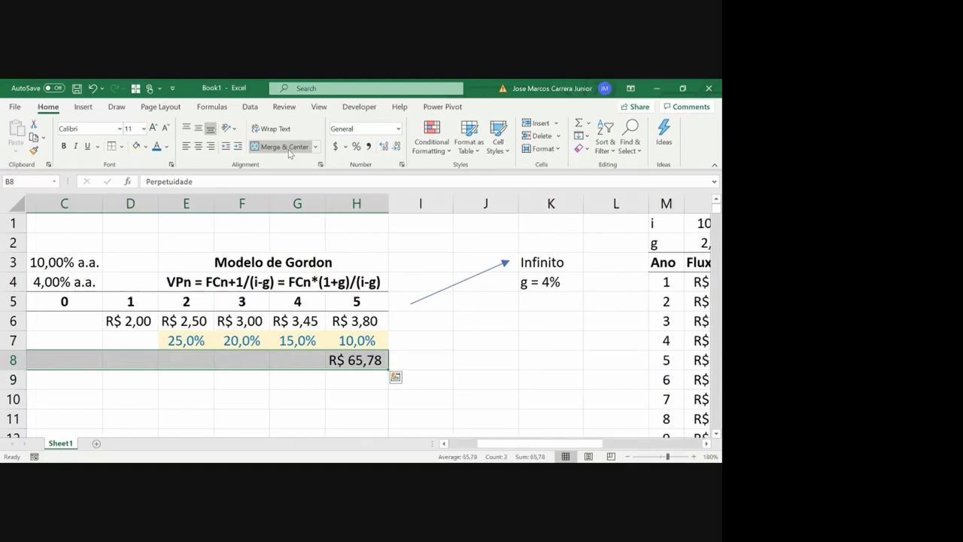
left_click(120, 146)
left_click(149, 179)
key("Right")
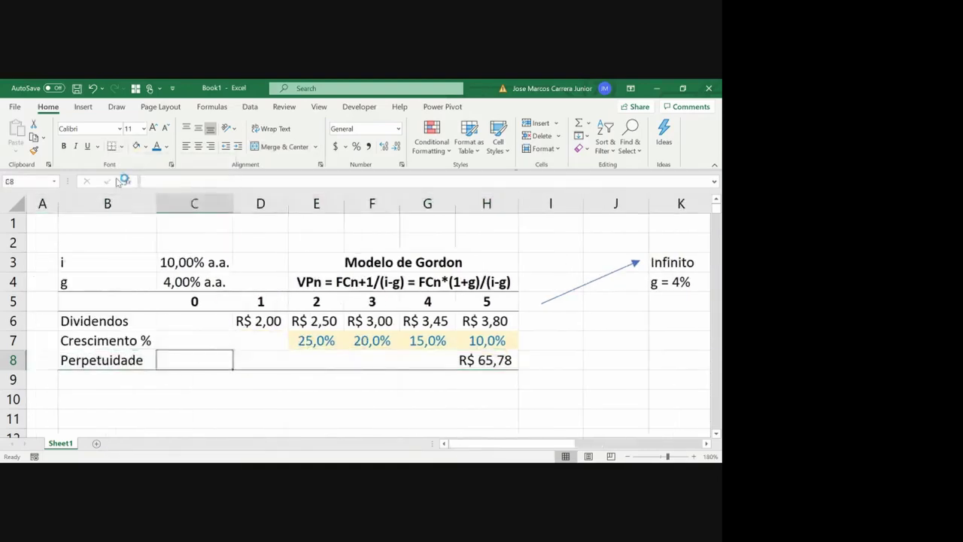
- Enter the label "Valor Presente Dividendos" in B9, below the Perpetuidade row
key("Left")
key("Down")
type("Valor ")
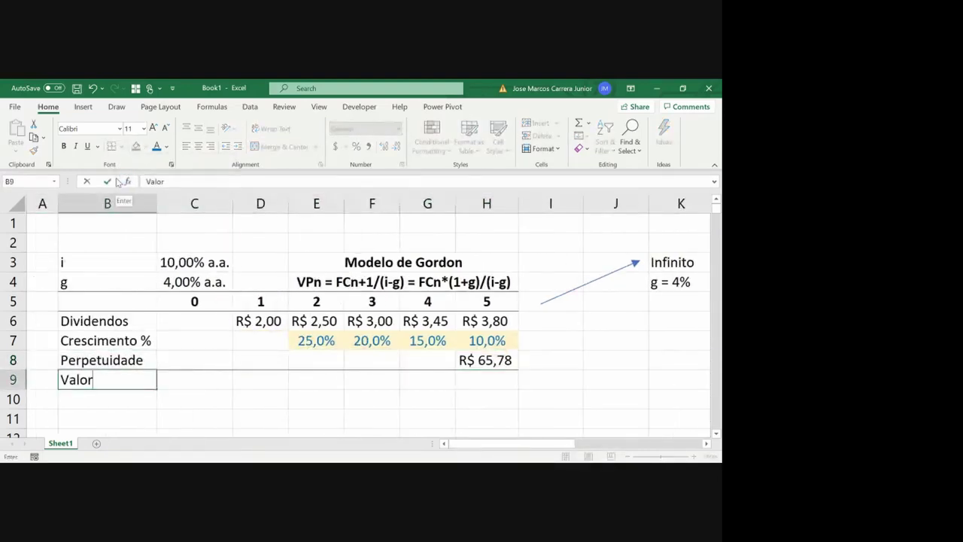
type("Presente")
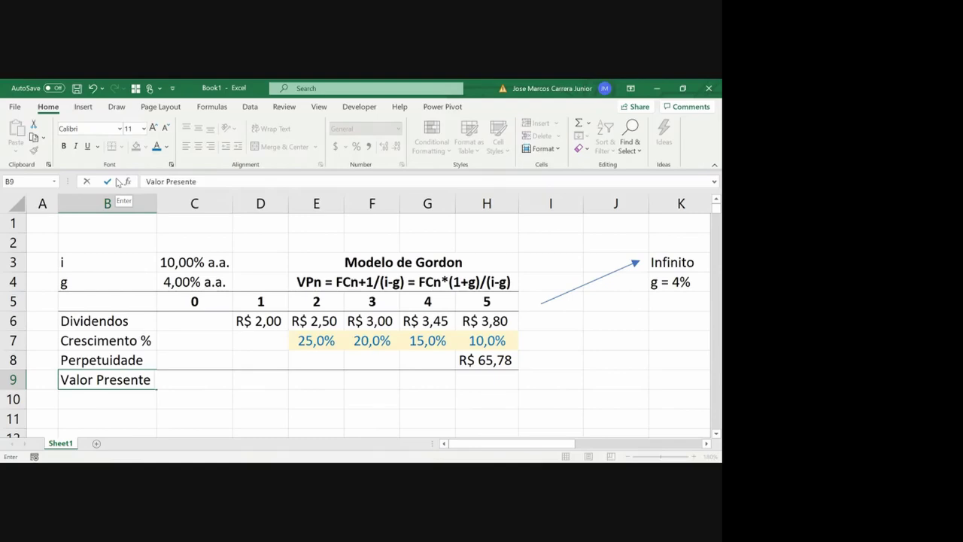
type("Dividendos")
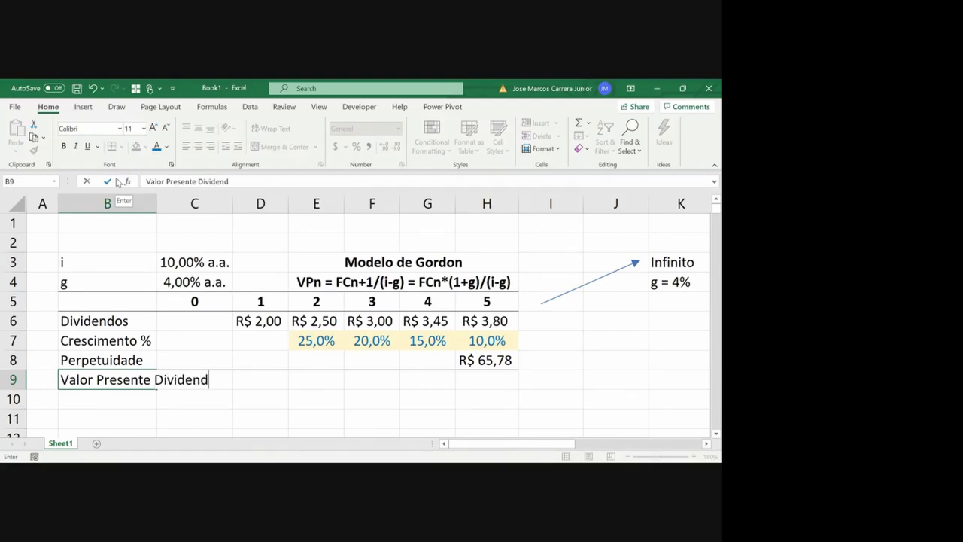
key("Return")
- Copy the B9 label to B10, change it to "Valor Presente Perpetuidade", and fit column B's width to the labels
key("Up")
key("ctrl+c")
key("Down")
key("Return")
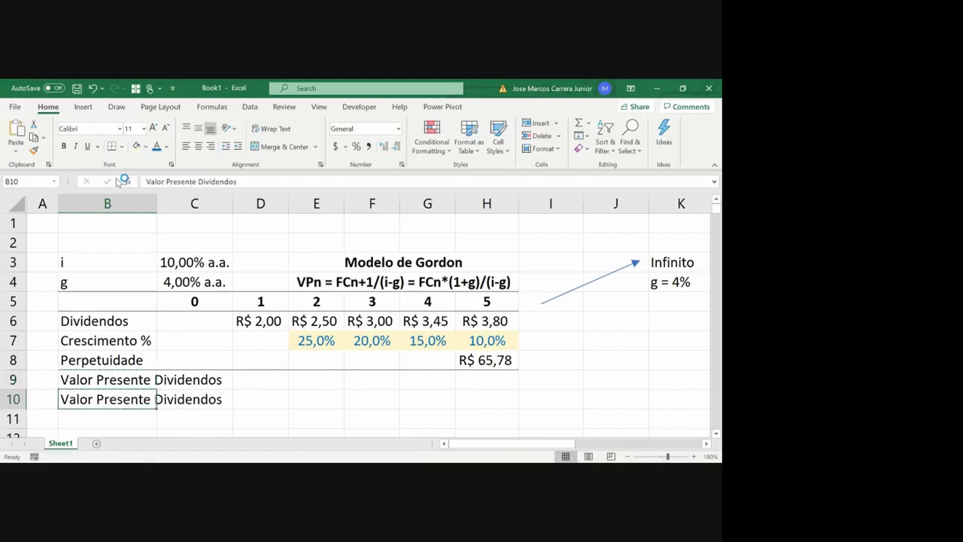
key("F2")
key("BackSpace")
key("BackSpace")
key("BackSpace")
key("BackSpace")
key("BackSpace")
key("BackSpace")
key("BackSpace")
key("BackSpace")
key("BackSpace")
key("BackSpace")
type("P")
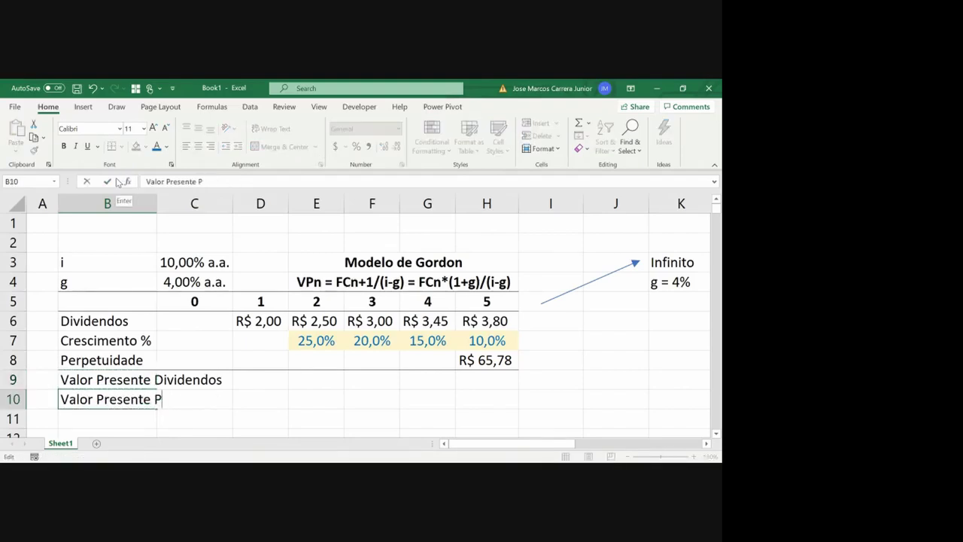
type("erpetuidad")
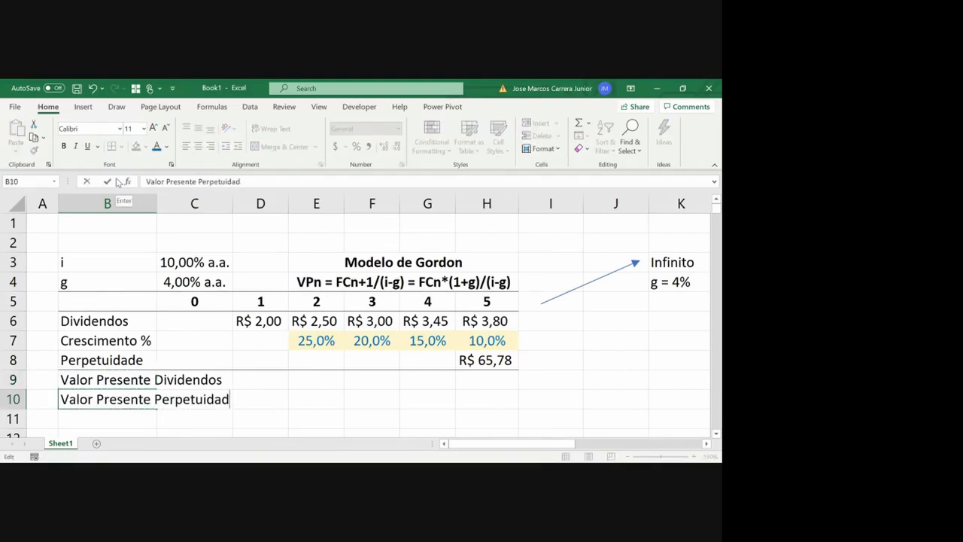
type("e")
key("Return")
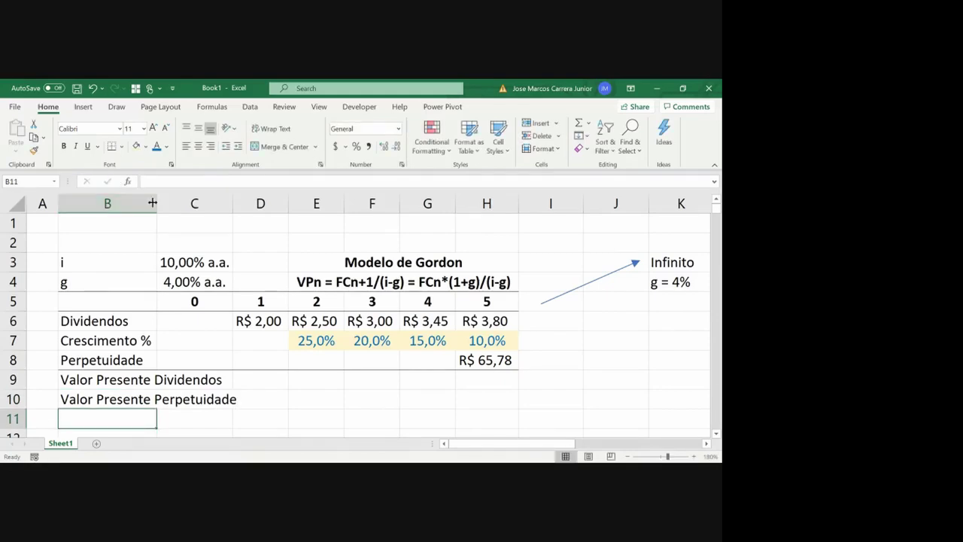
double_click(156, 199)
- Make the two Valor Presente rows in B9:H10 bold and add a bottom border beneath them
key("Up")
key("Up")
key("shift+Down")
key("shift+Right")
key("shift+Right")
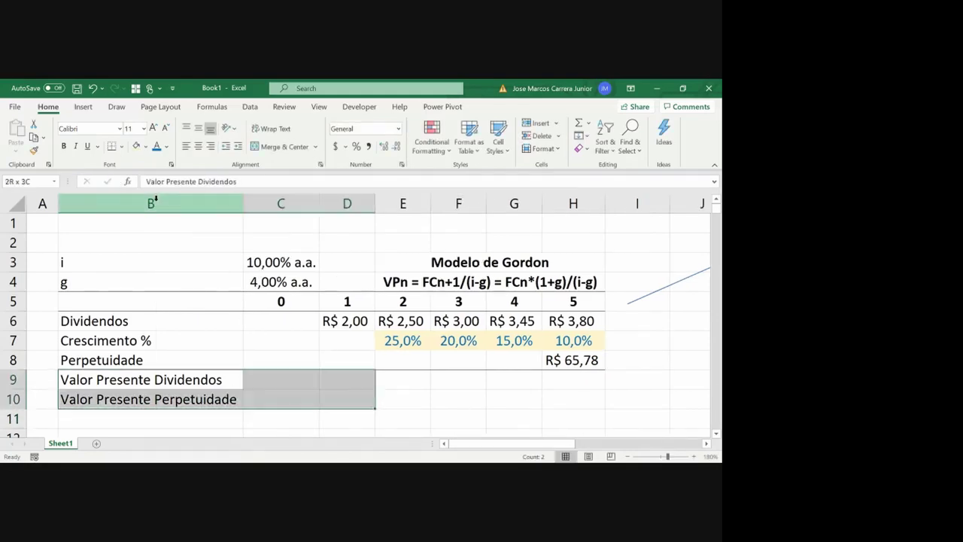
key("shift+Right")
key("shift+Right")
key("shift+Right")
key("shift+Right")
key("ctrl+b")
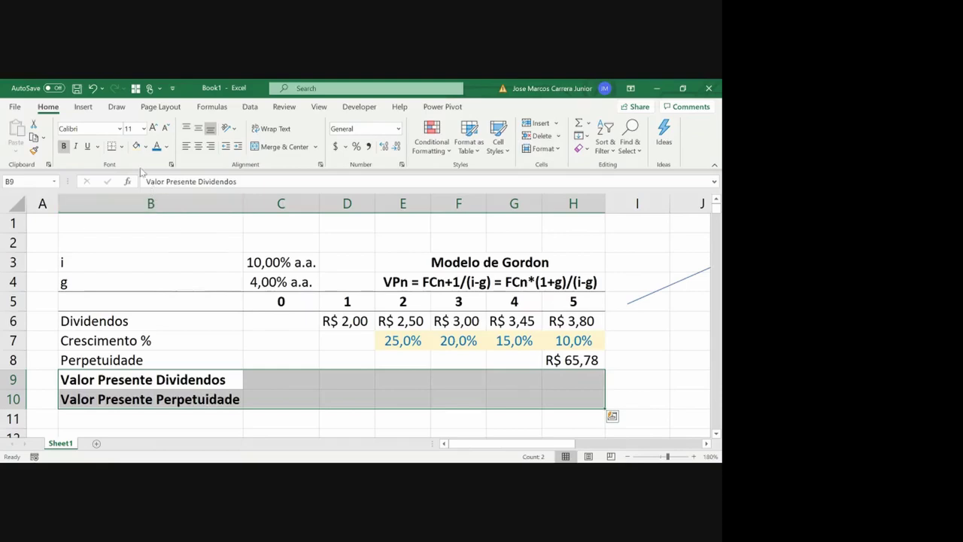
left_click(111, 147)
- Calculate the present value of the year 1 dividend in D9 with the formula =D6/(1+$C$3)^D$5
key("Right")
key("Right")
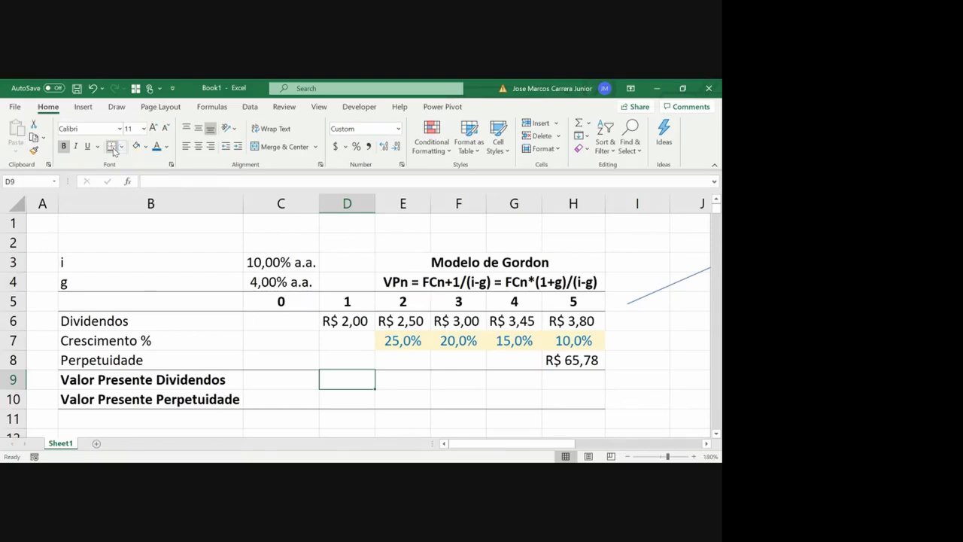
type("=")
key("Up")
key("Up")
key("Up")
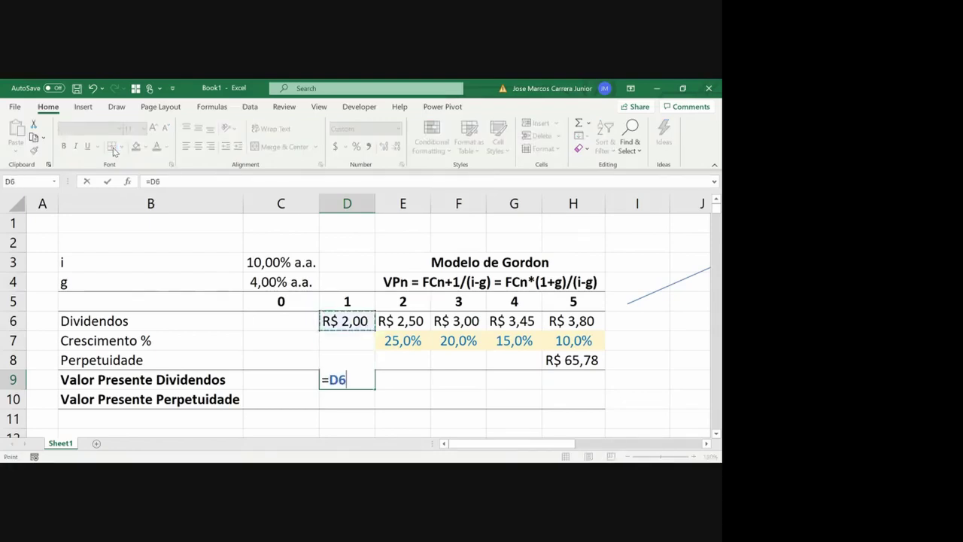
type("/(1")
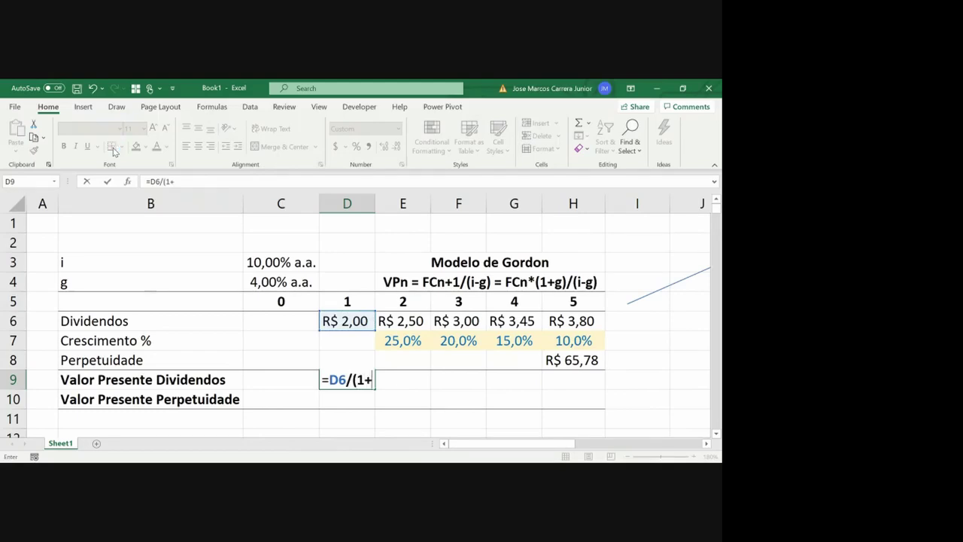
type("+")
key("Left")
key("Up")
key("Up")
key("Up")
key("Up")
key("Up")
key("Up")
key("Up")
key("Down")
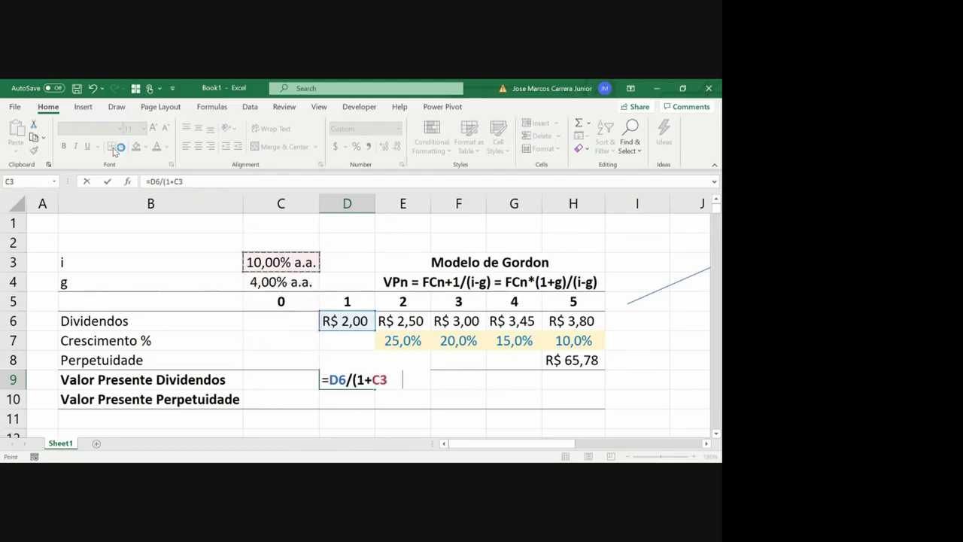
key("F4")
type(")%")
key("BackSpace")
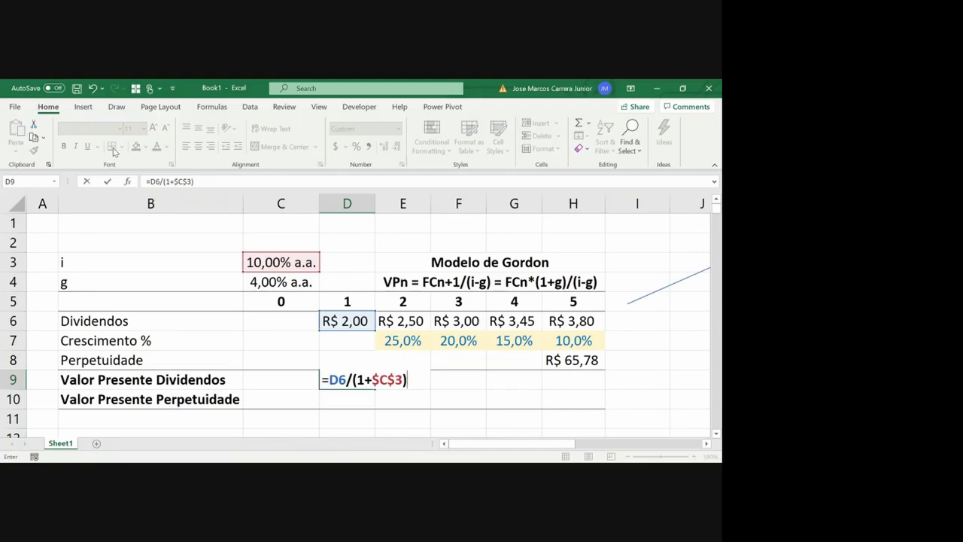
type("^")
key("Up")
key("Up")
key("Up")
key("Up")
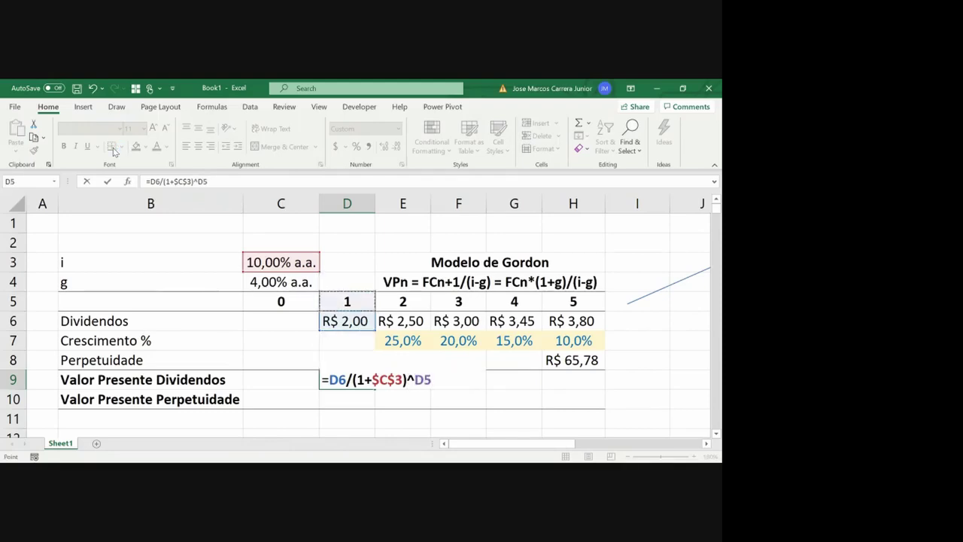
key("F4")
key("F4")
key("ctrl+Return")
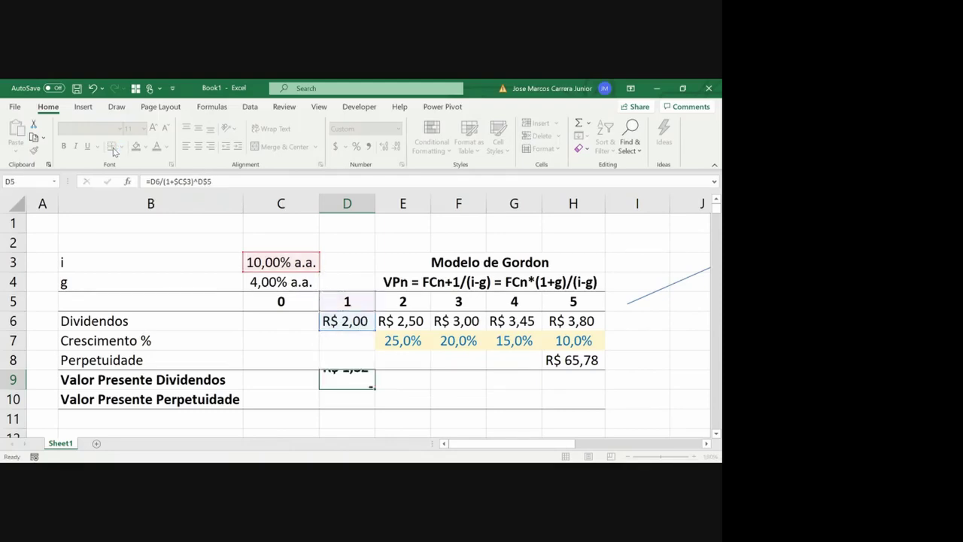
key("Up")
key("Up")
key("Up")
key("Up")
key("Up")
key("Up")
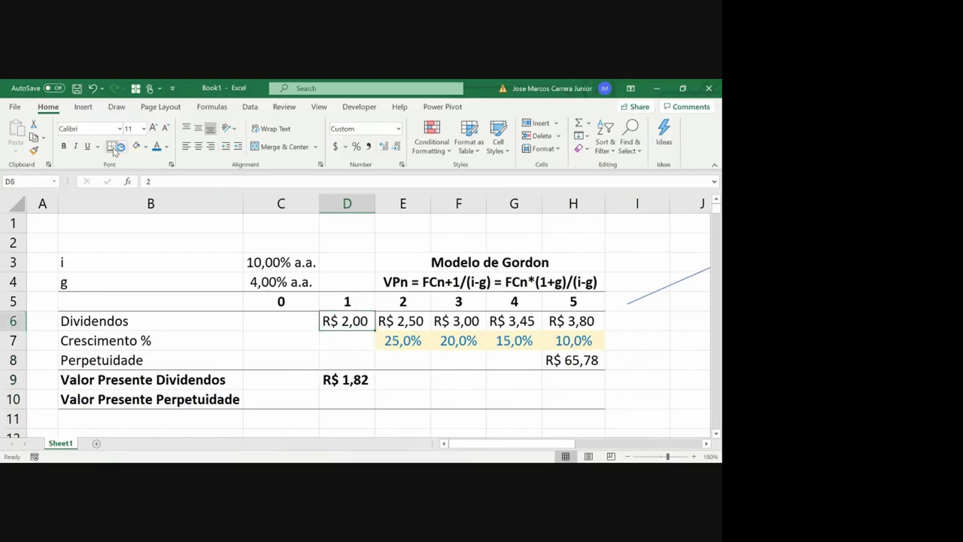
key("Left")
key("Down")
key("Down")
key("Down")
key("Right")
key("Down")
key("Down")
key("Down")
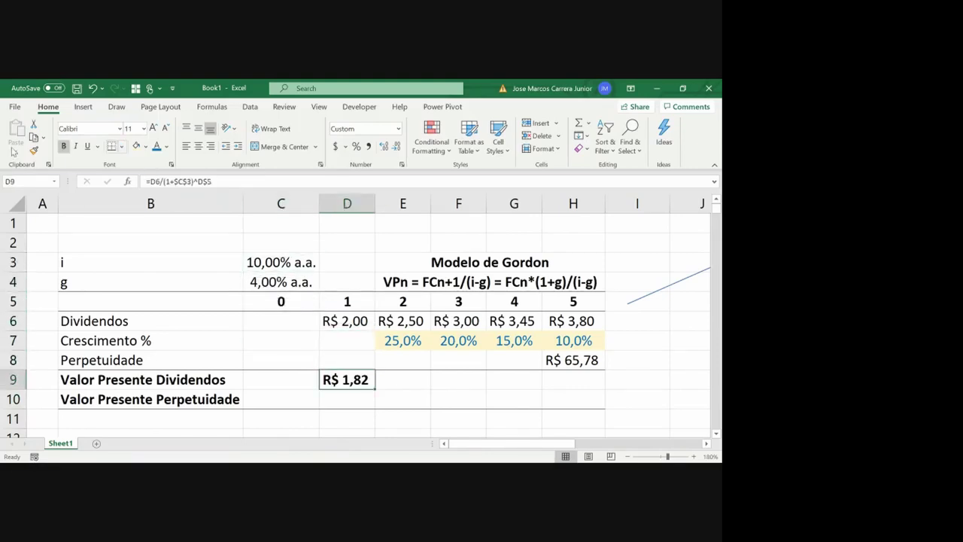
- Format the i and g rates in C3:C4 as input cells with a light yellow fill and blue font
left_click(279, 262)
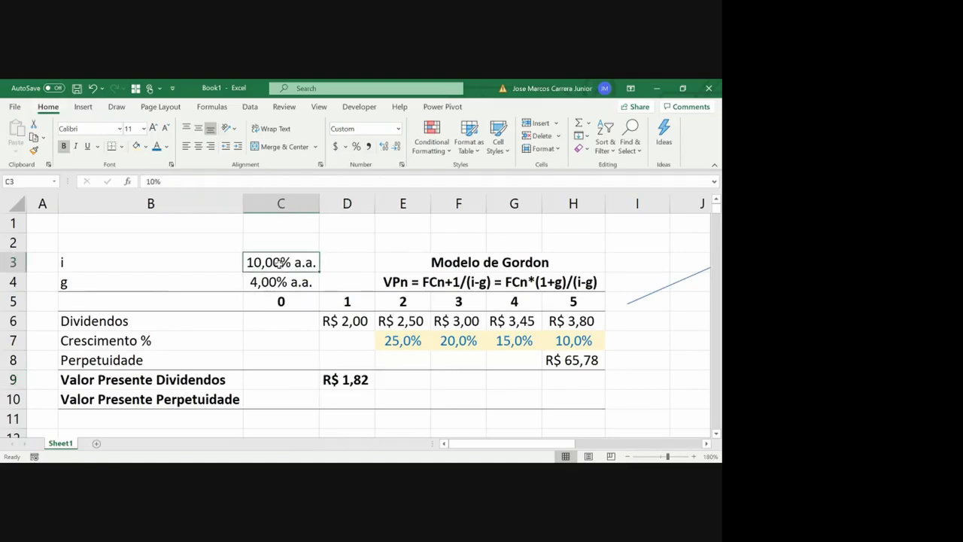
left_click_drag(278, 269, 278, 283)
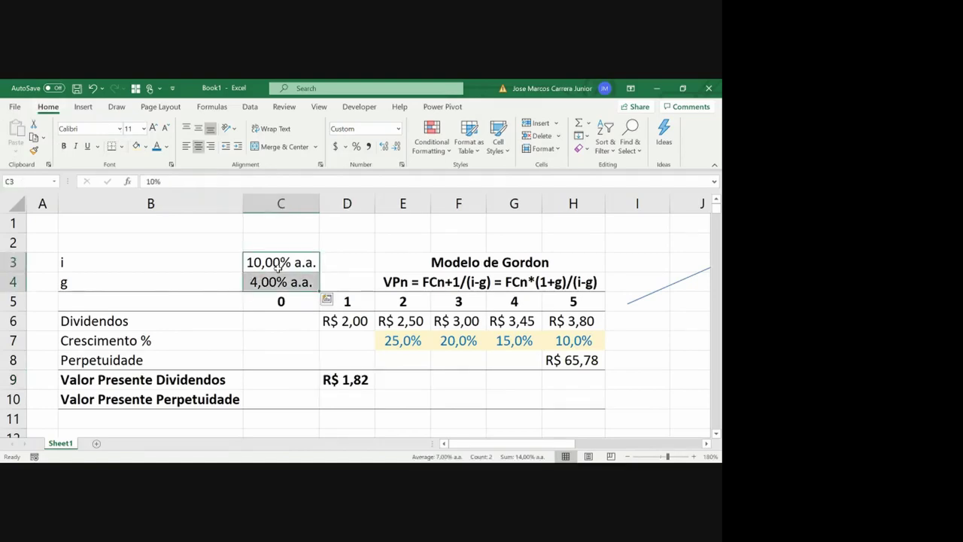
left_click(136, 145)
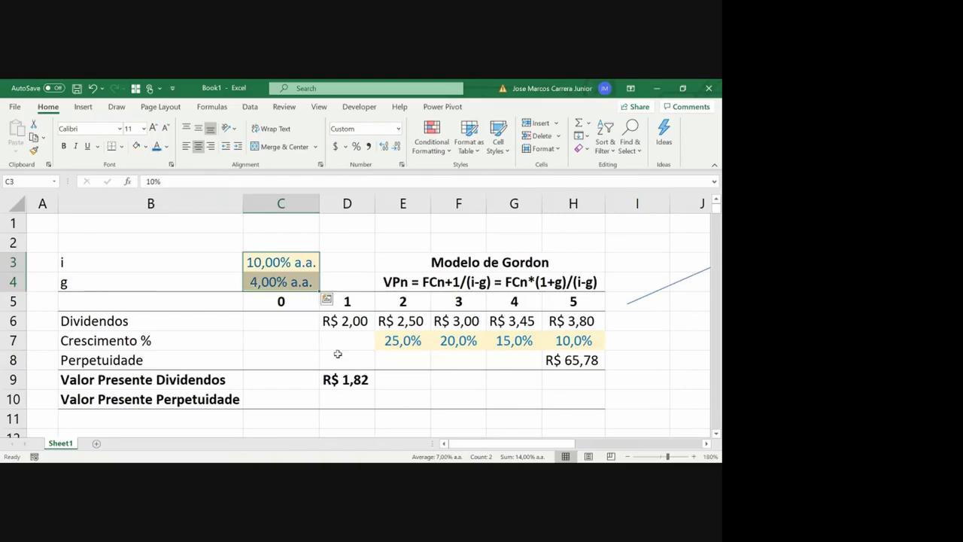
- Replace the present value formula in D9 with the PV function =-PV($C$3;D$5;0;D6;0)
left_click(349, 376)
type("=")
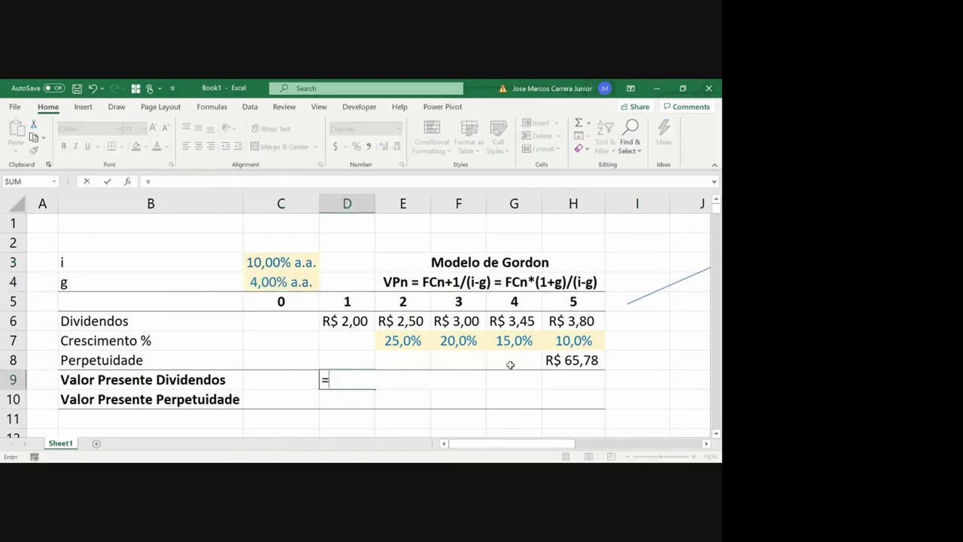
type("-vp")
key("BackSpace")
key("BackSpace")
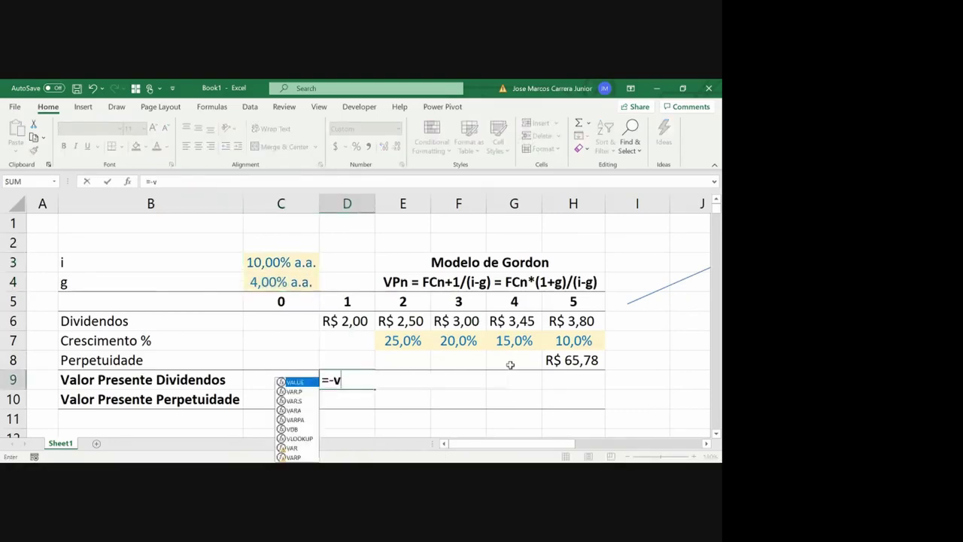
type("pv(")
key("Left")
key("Up")
key("Up")
key("Up")
key("Up")
key("Up")
key("Up")
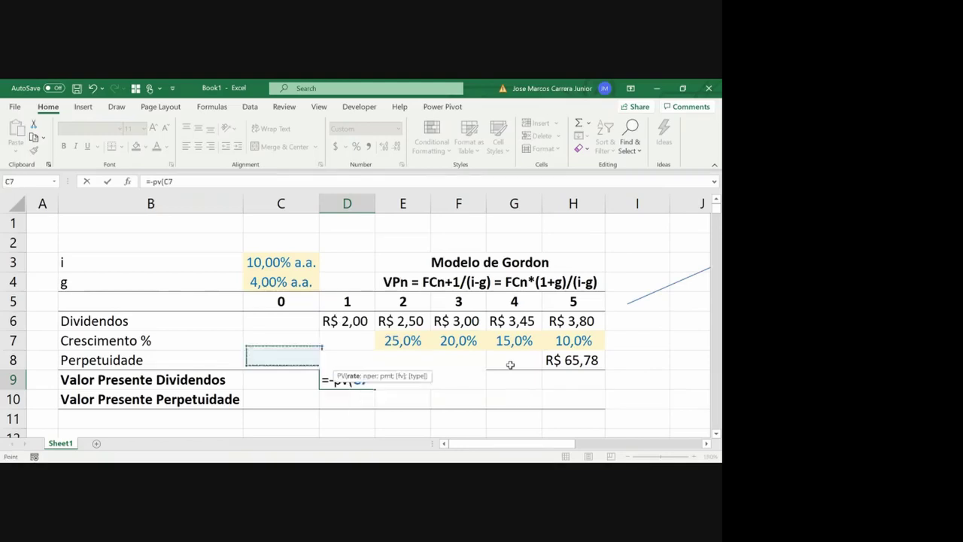
key("F4")
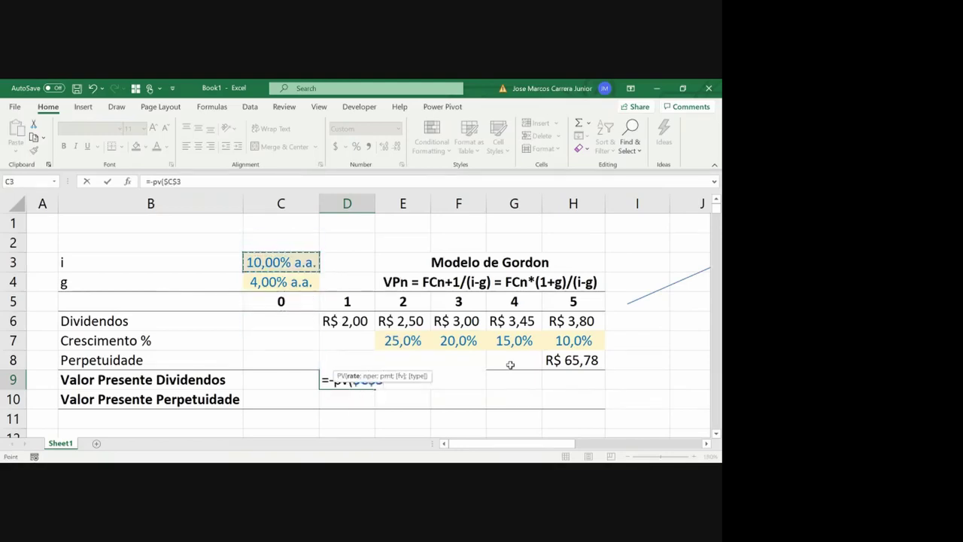
type(";")
key("Up")
key("Up")
key("Up")
key("Up")
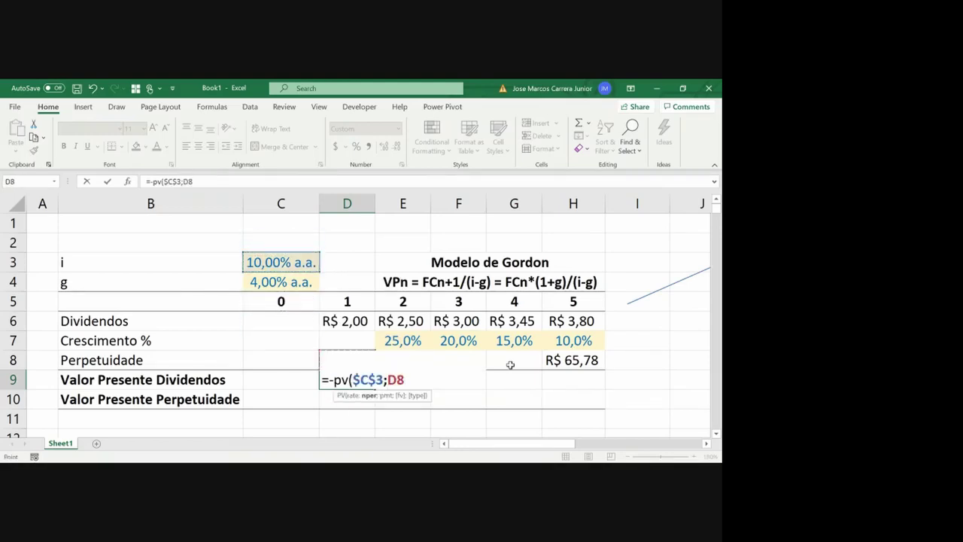
key("F4")
key("F4")
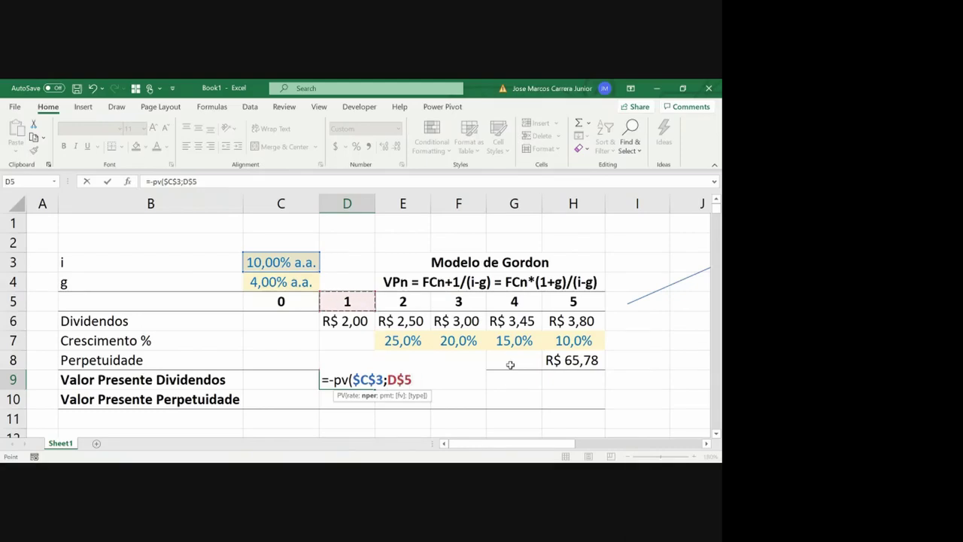
type(";0;")
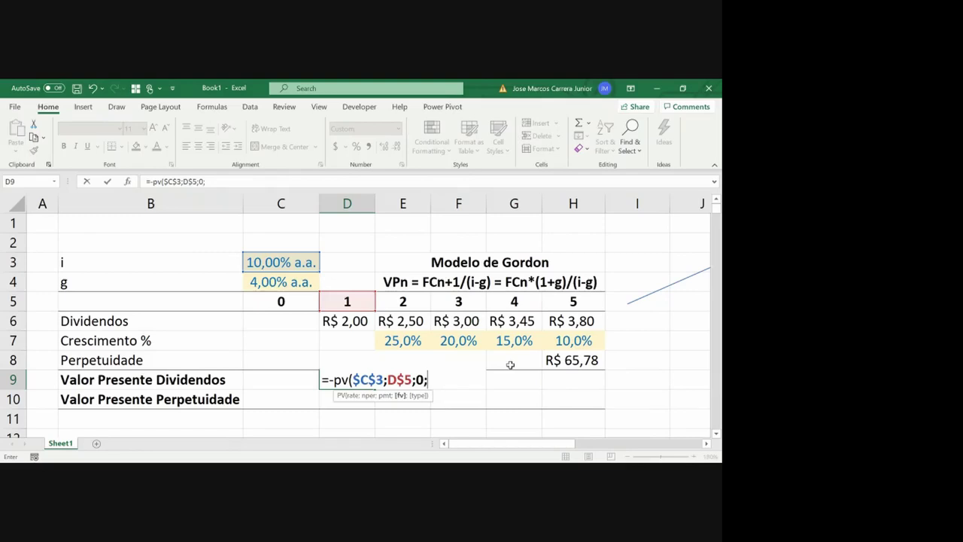
key("Up")
key("Up")
key("Up")
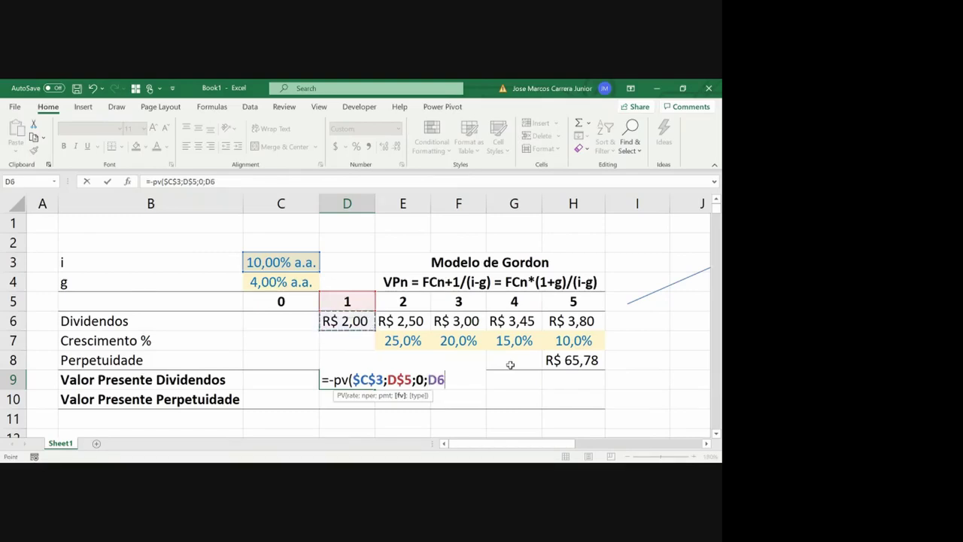
type(";")
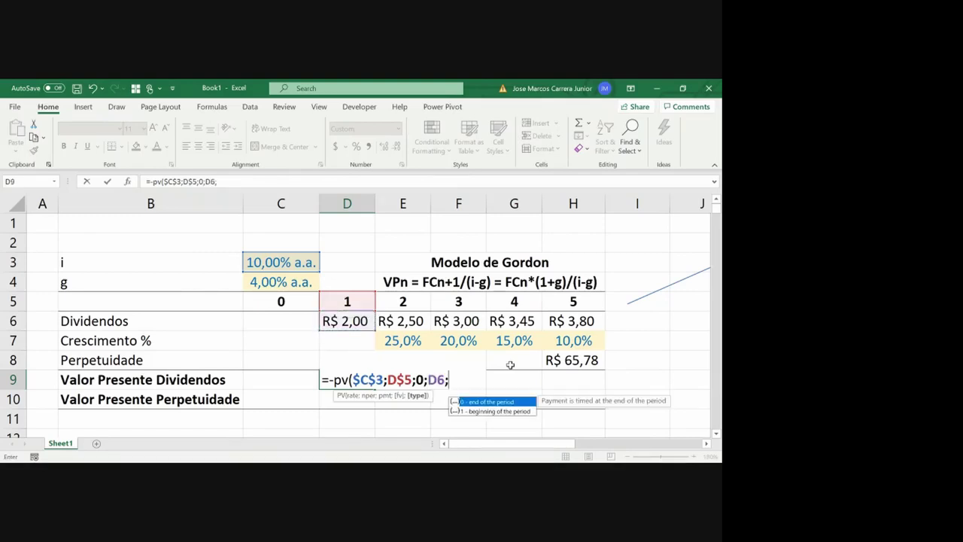
type("0")
key("Return")
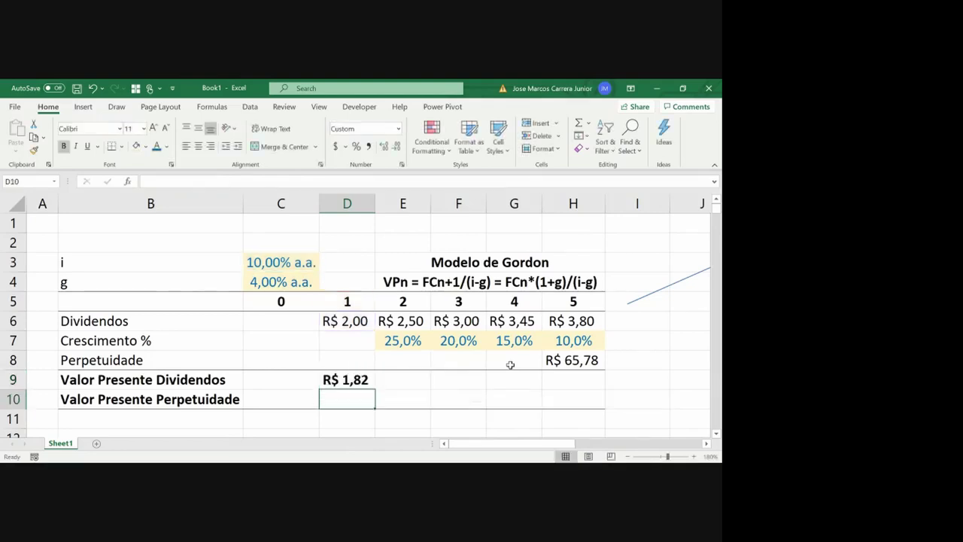
- Copy the present value formula from D9 across to H9 and check the copied formula in G9
key("Up")
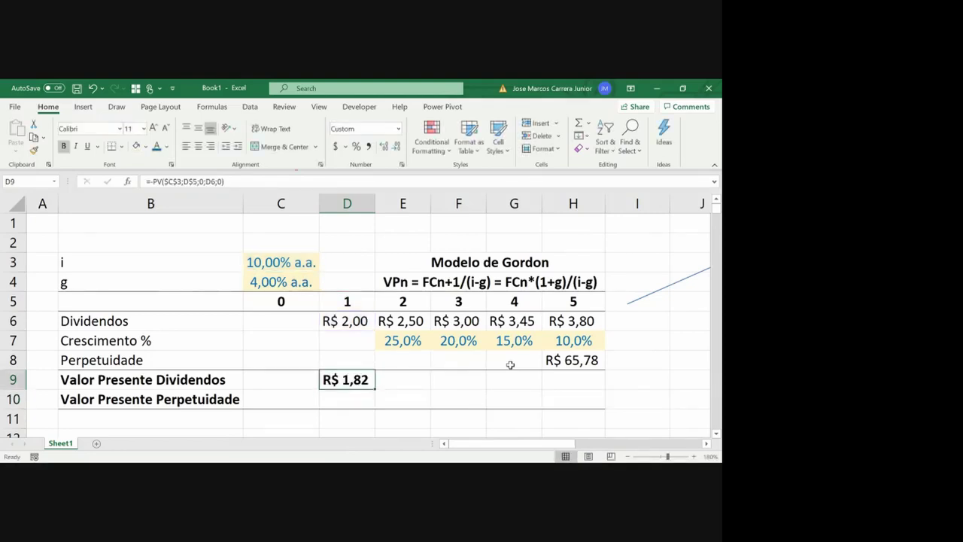
key("ctrl+c")
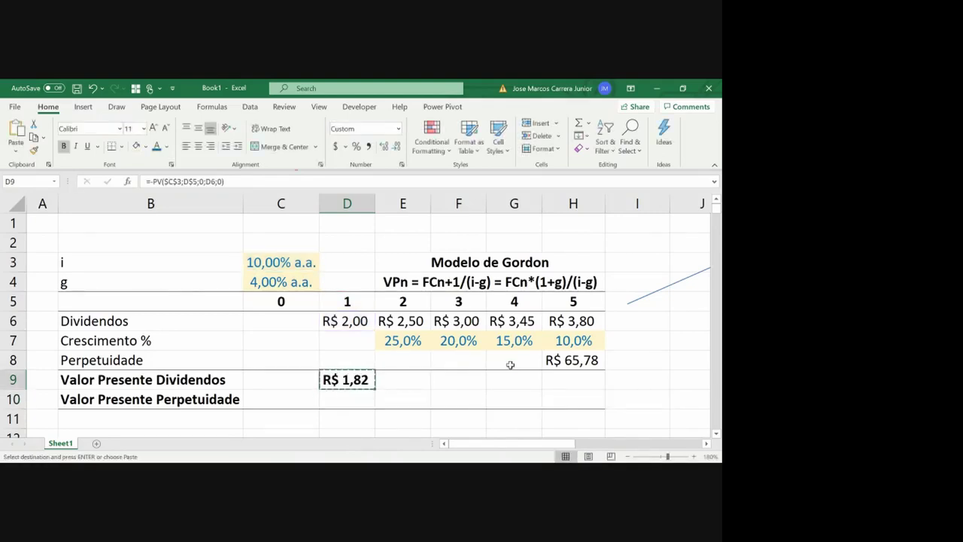
key("shift+Right")
key("shift+Right")
key("shift+Right")
key("shift+Right")
key("ctrl+v")
key("Left")
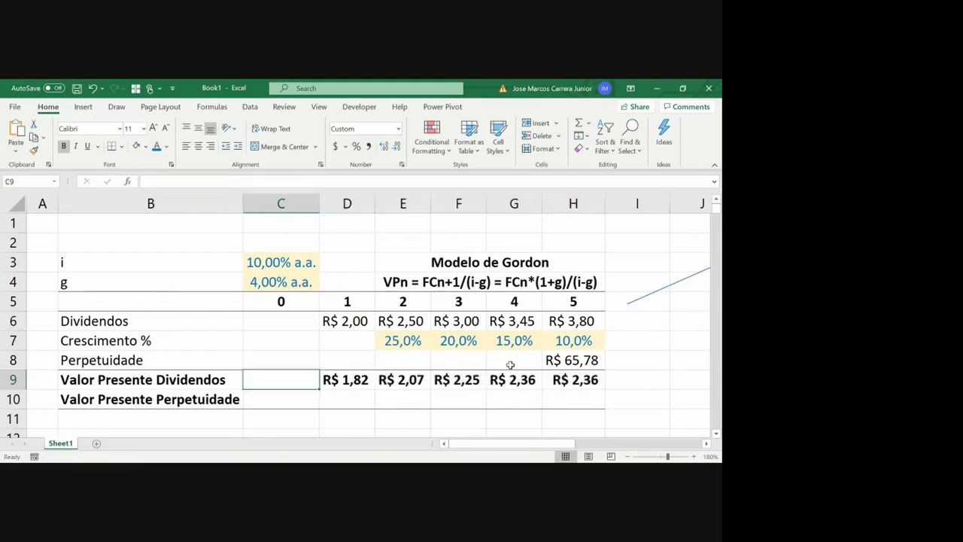
key("Right")
key("Right")
key("Right")
key("Right")
key("F2")
key("Escape")
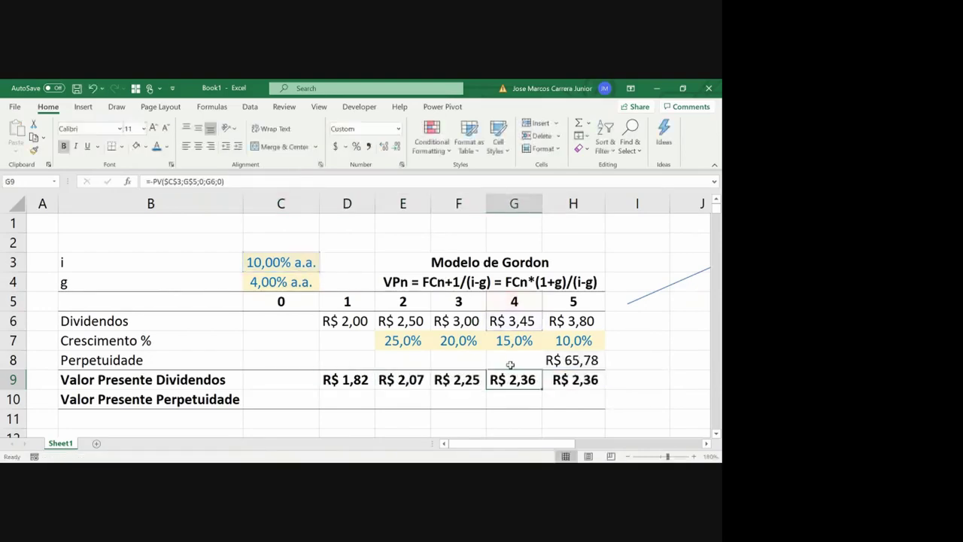
- Examine the cell references of the dividend present value formulas in G9 and H9
key("Right")
key("Left")
key("Left")
key("Left")
key("Right")
key("Right")
key("F2")
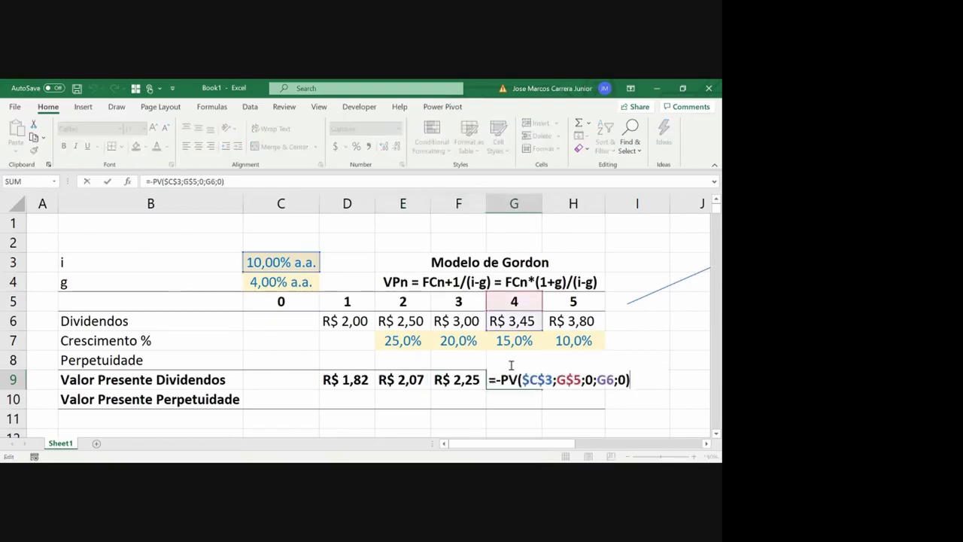
key("Escape")
key("Right")
key("F2")
key("Escape")
key("Left")
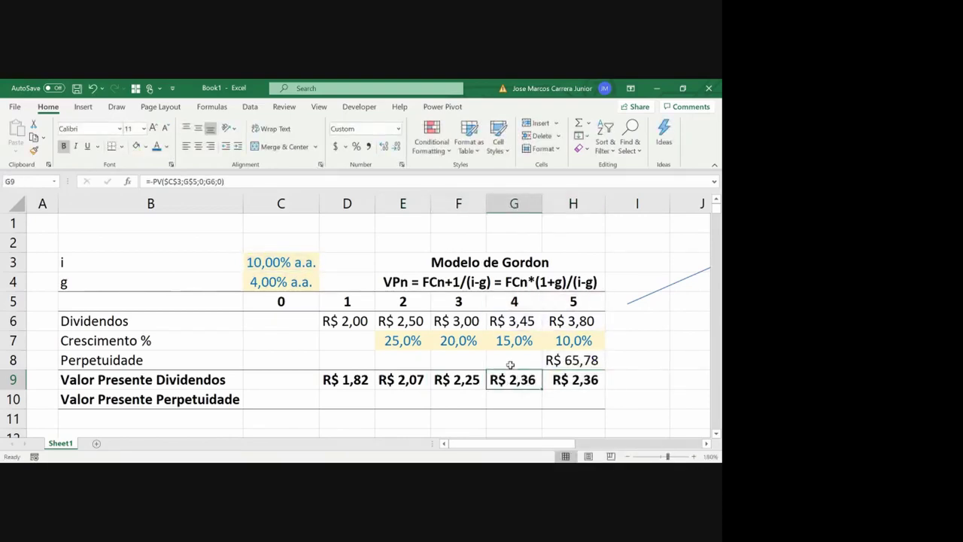
- Compare the perpetuity formula in H8 with the year-by-year cash flow and present value table starting in column M
key("Right")
key("Right")
key("Right")
key("Right")
key("Right")
key("Right")
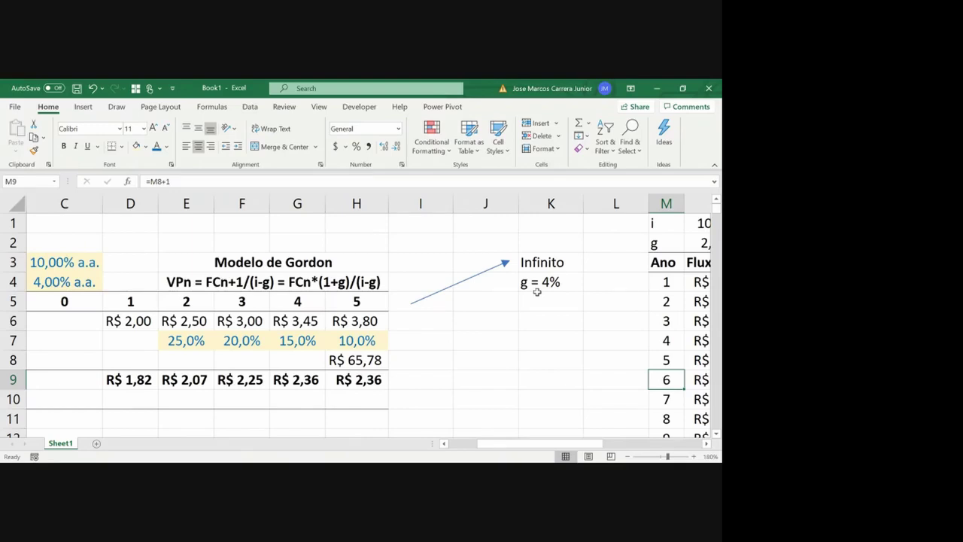
left_click(384, 366)
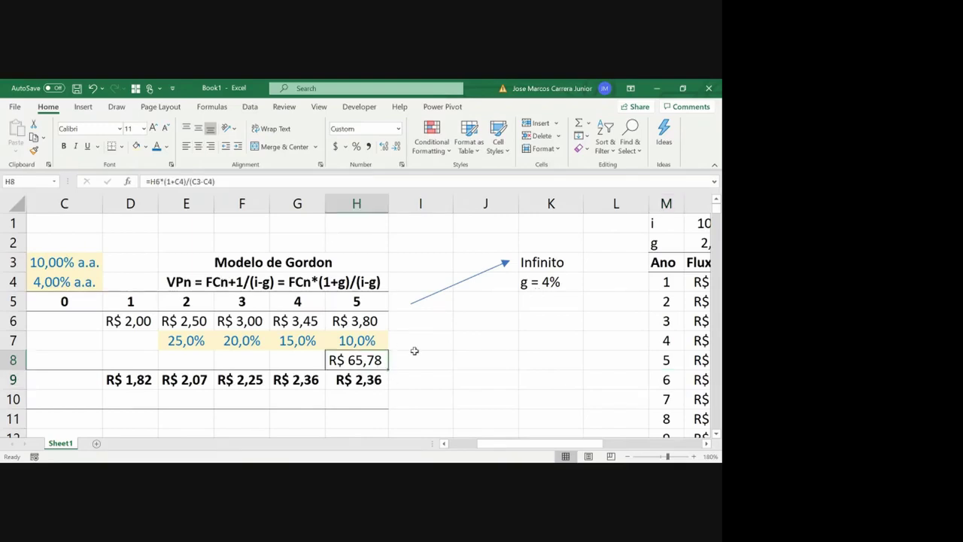
left_click_drag(414, 351, 600, 362)
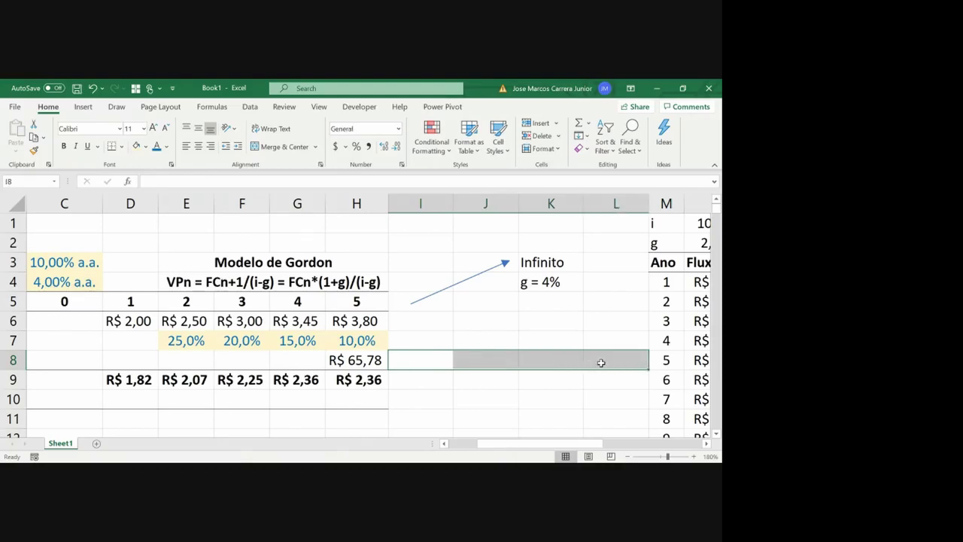
left_click(349, 363)
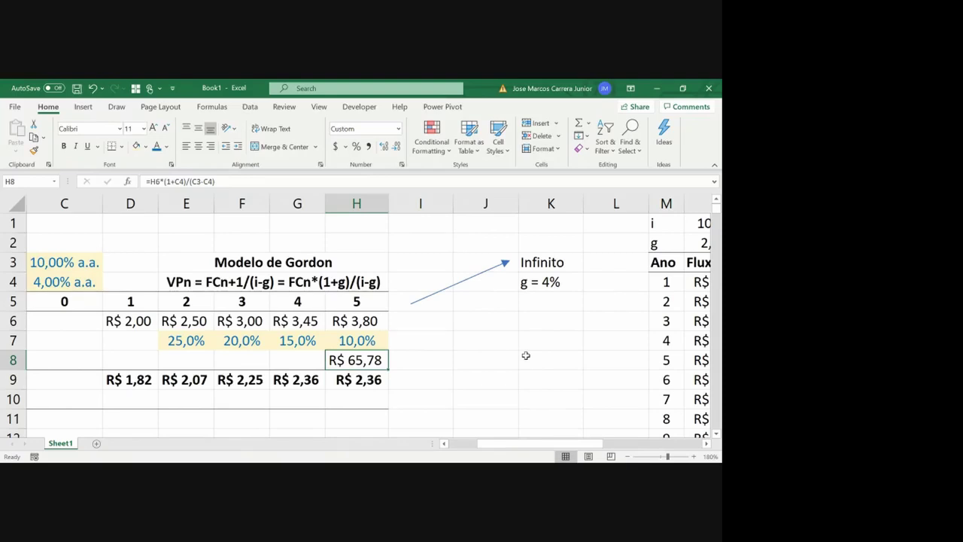
key("Right")
key("Right")
key("Right")
key("Right")
key("Right")
key("Right")
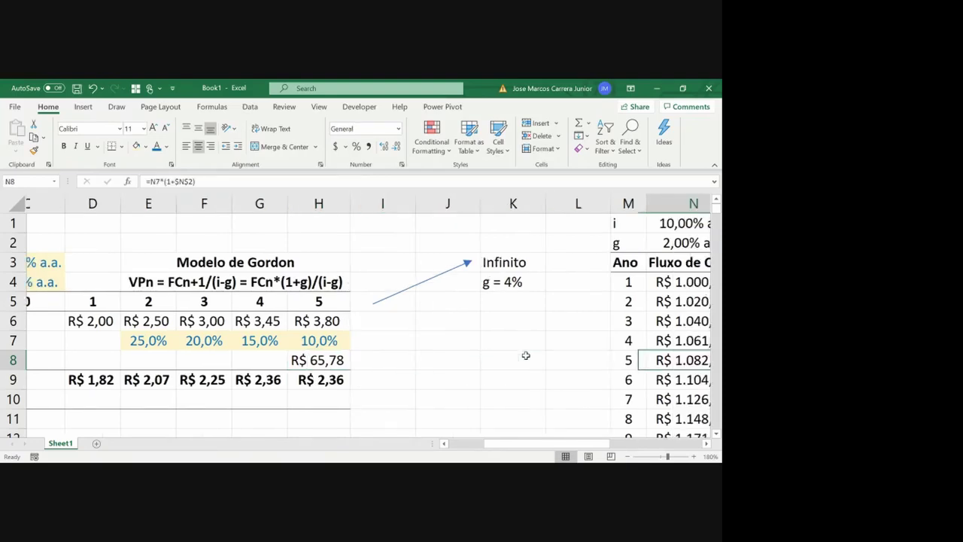
key("Right")
key("Right")
key("Right")
key("Left")
key("Left")
key("Up")
key("Left")
key("Left")
key("Up")
key("Up")
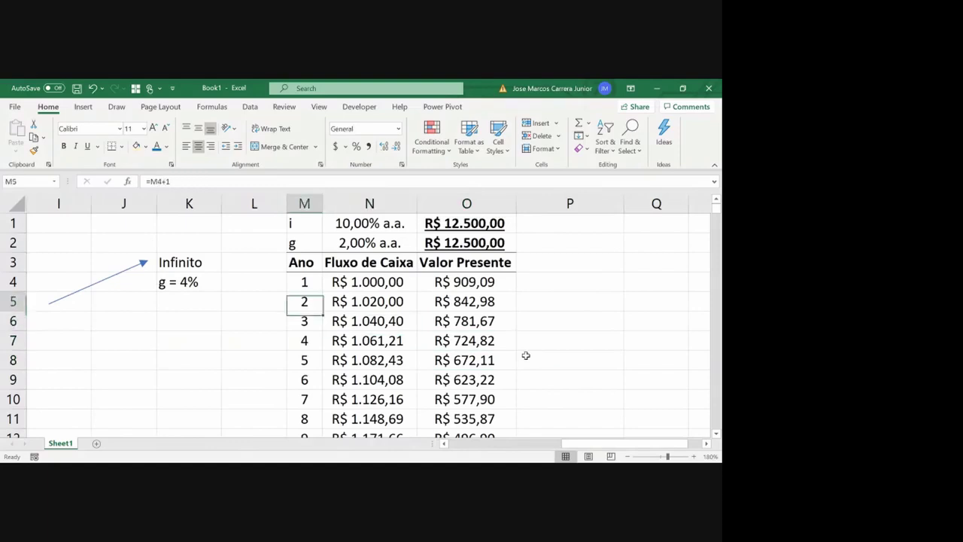
key("Up")
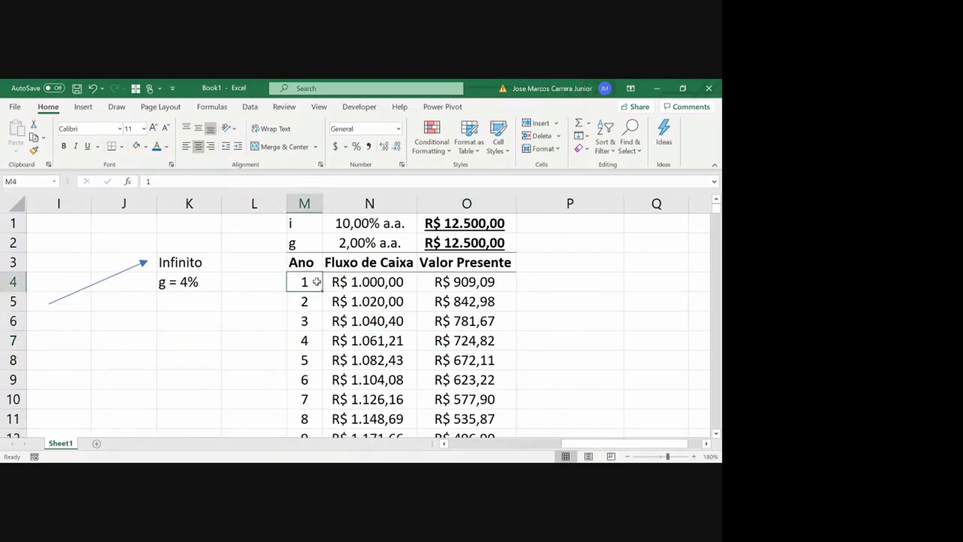
- Review the perpetuity in H8, the periods beyond year 5 in I8:K8, and the dividend present values in row 9
left_click(216, 340)
key("Left")
key("Left")
key("Left")
key("Left")
key("Left")
key("Left")
key("Left")
key("Left")
key("Left")
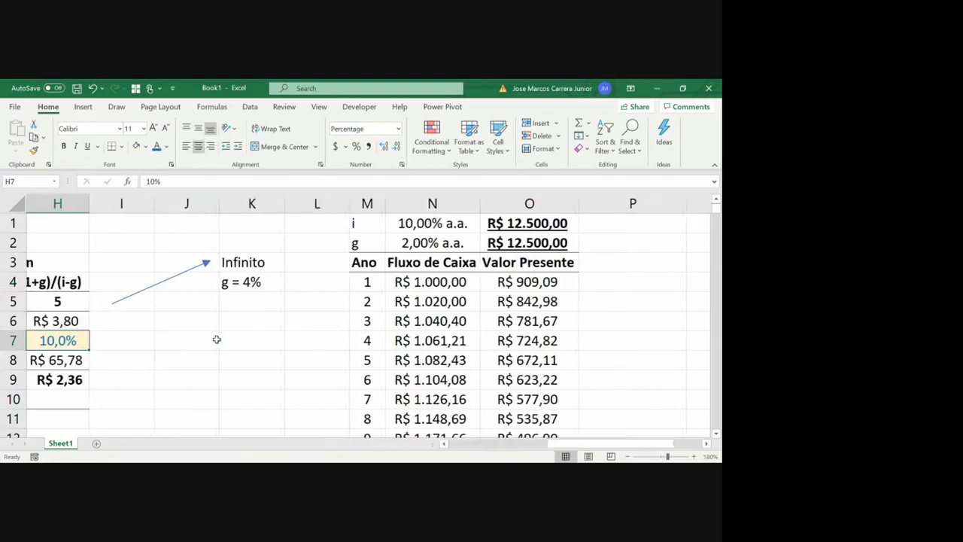
key("Right")
key("Right")
key("Right")
key("Right")
key("Right")
key("Down")
key("Right")
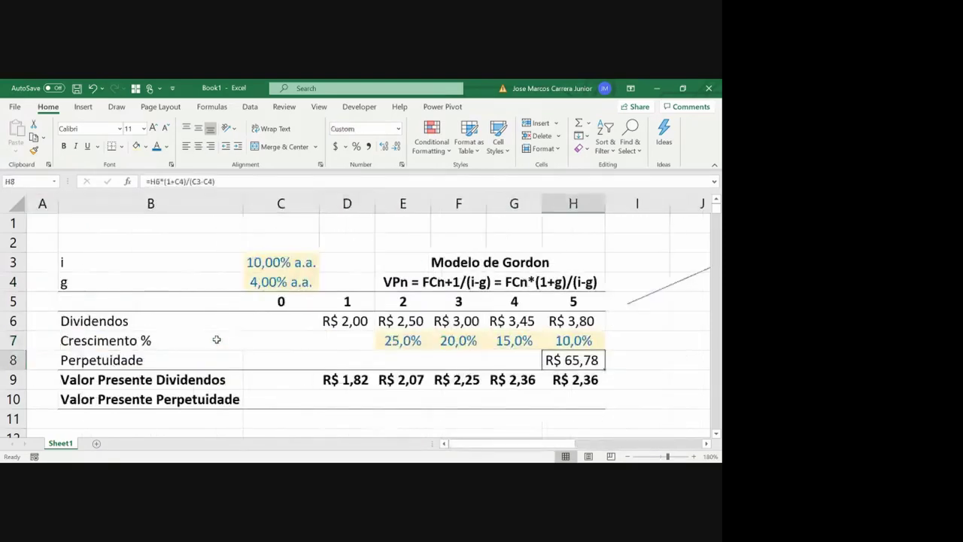
key("Right")
key("shift+Right")
key("shift+Right")
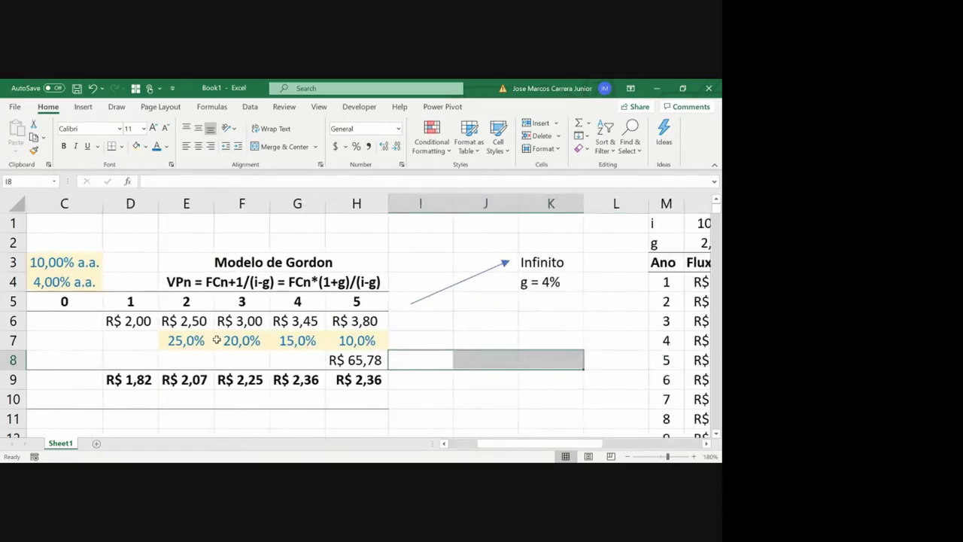
key("Left")
key("Down")
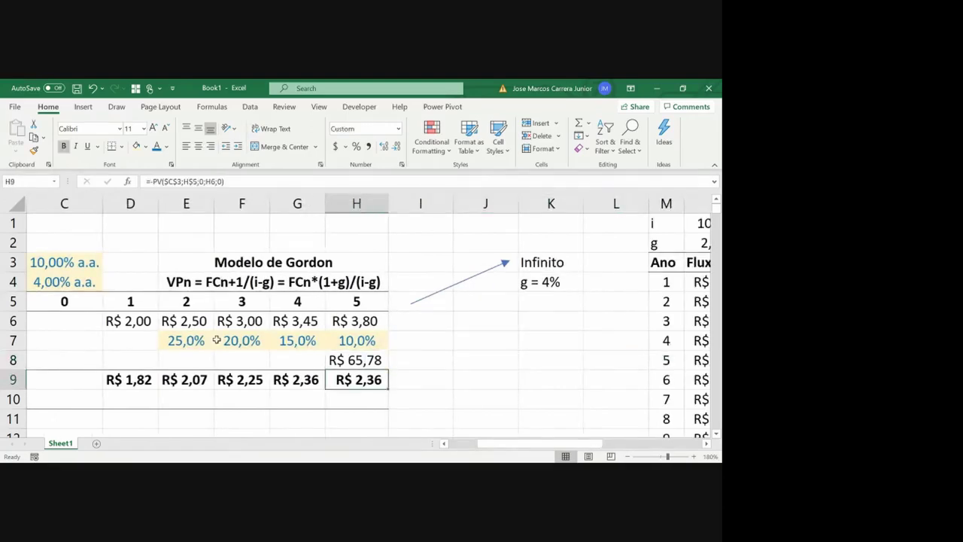
key("Left")
key("Left")
key("Left")
key("Left")
key("Left")
key("Left")
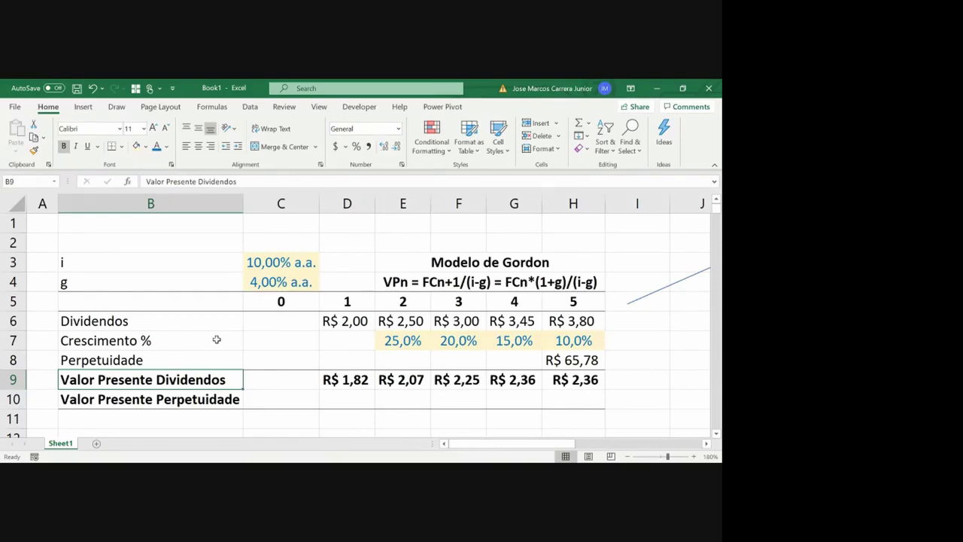
- Copy the present value formula from H9 to H10 and point it to the perpetuity, giving =-PV($C$3;H$5;0;H8;0)
key("Right")
key("Right")
key("Right")
key("Right")
key("Right")
key("Right")
key("ctrl+c")
key("Down")
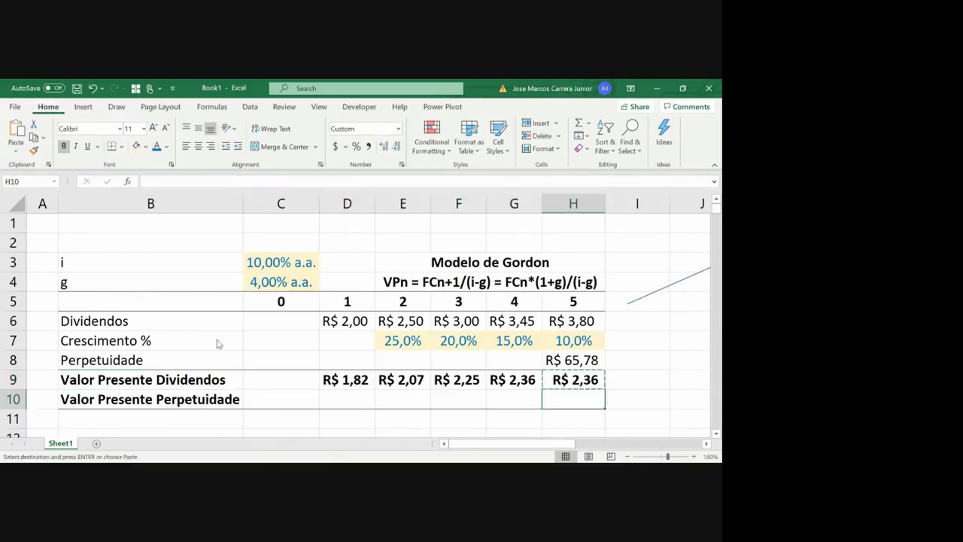
key("ctrl+v")
key("F2")
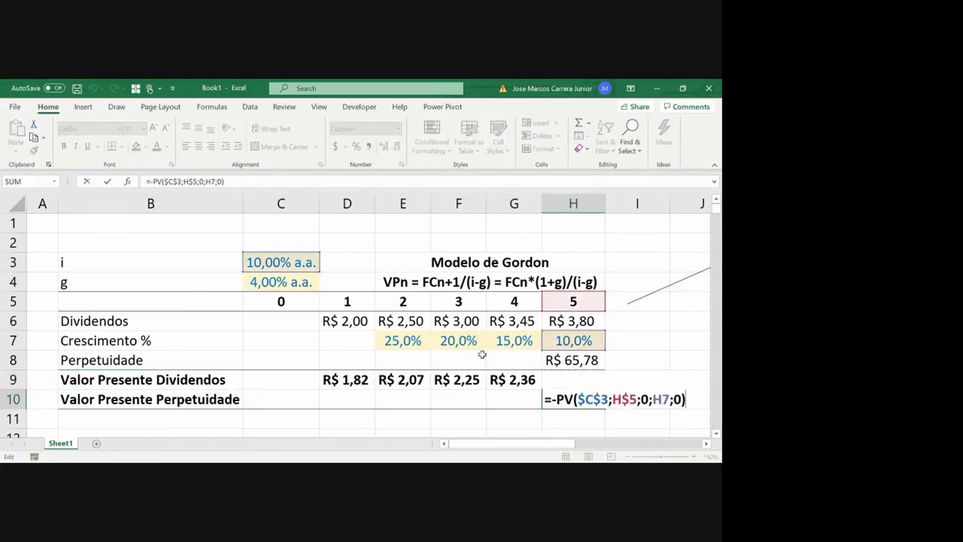
left_click_drag(570, 342, 570, 358)
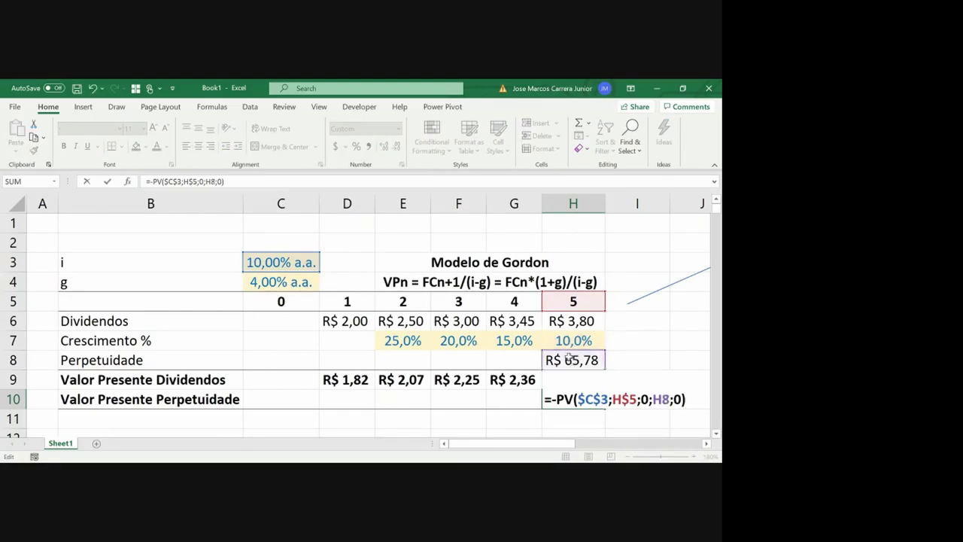
key("Return")
key("Up")
key("Up")
key("Left")
key("Left")
key("Left")
key("Left")
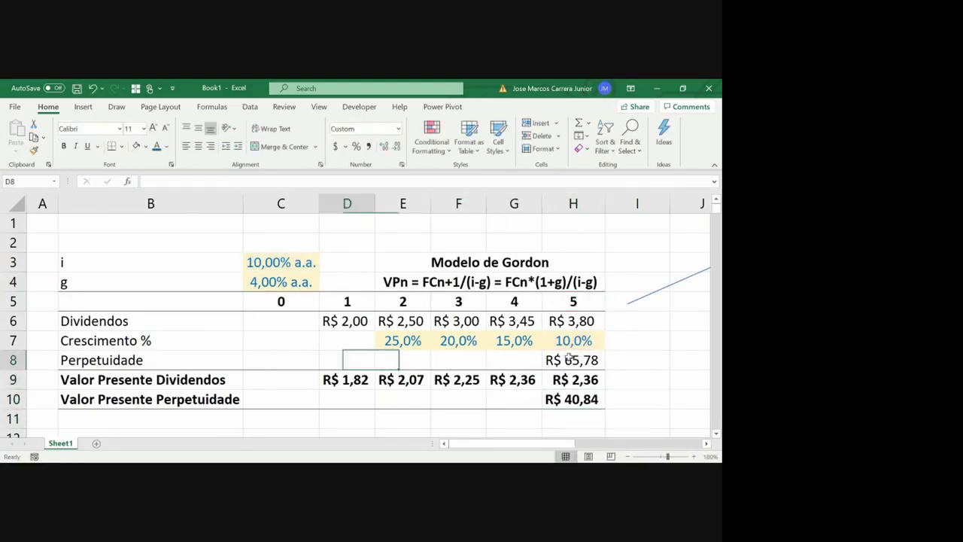
key("ctrl+shift+Right")
key("ctrl+shift+Down")
key("Up")
key("Left")
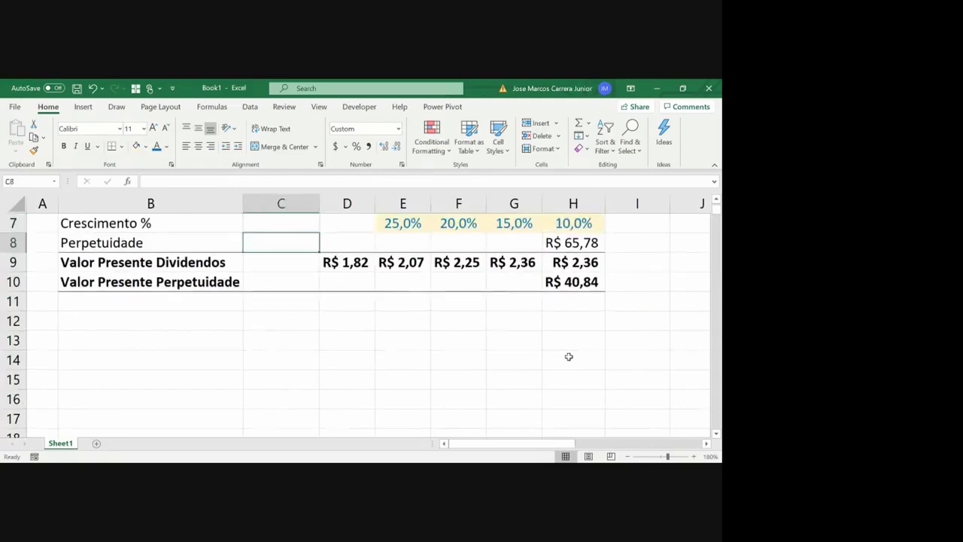
key("Up")
key("Up")
key("Up")
key("Up")
key("Up")
- Enter the labels Valor Total Dividendos in B12 and Valor Total Perpetuidade in B13
key("Down")
key("Down")
key("Down")
key("Down")
key("Down")
key("Down")
key("Down")
key("Down")
key("Down")
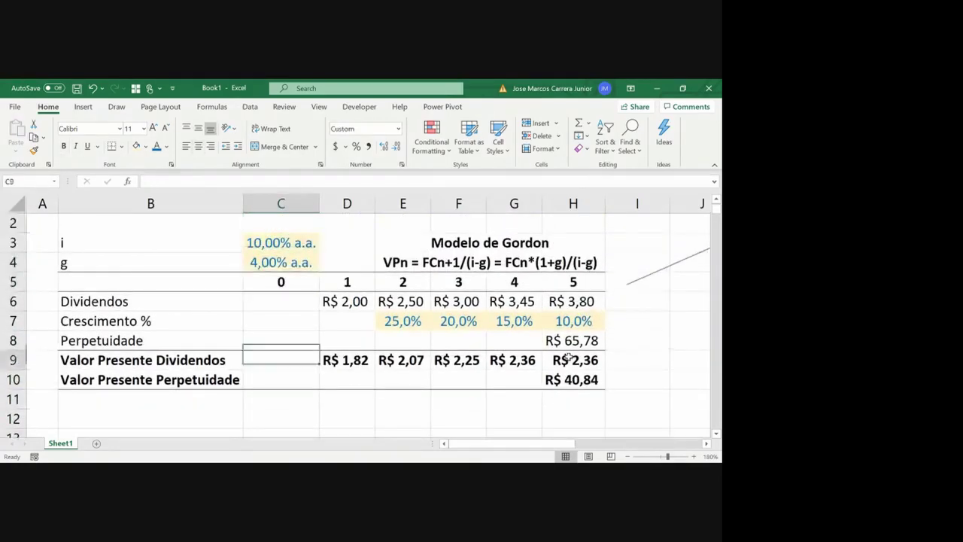
key("Left")
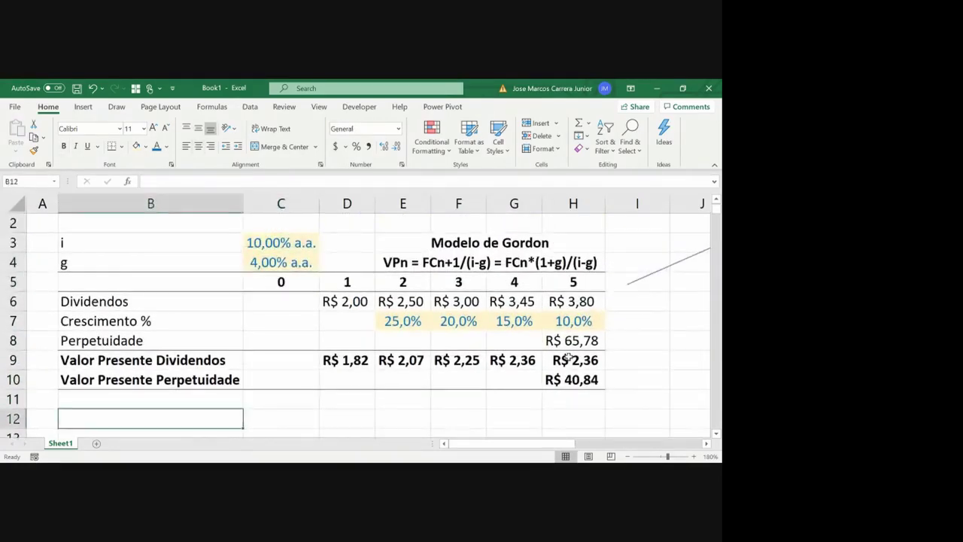
type("Valor Tota")
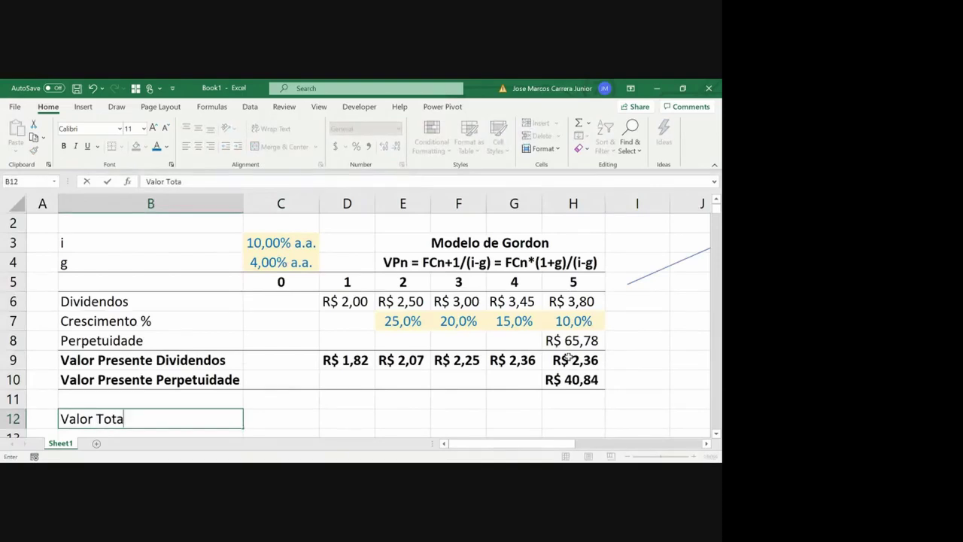
type("l Dividen")
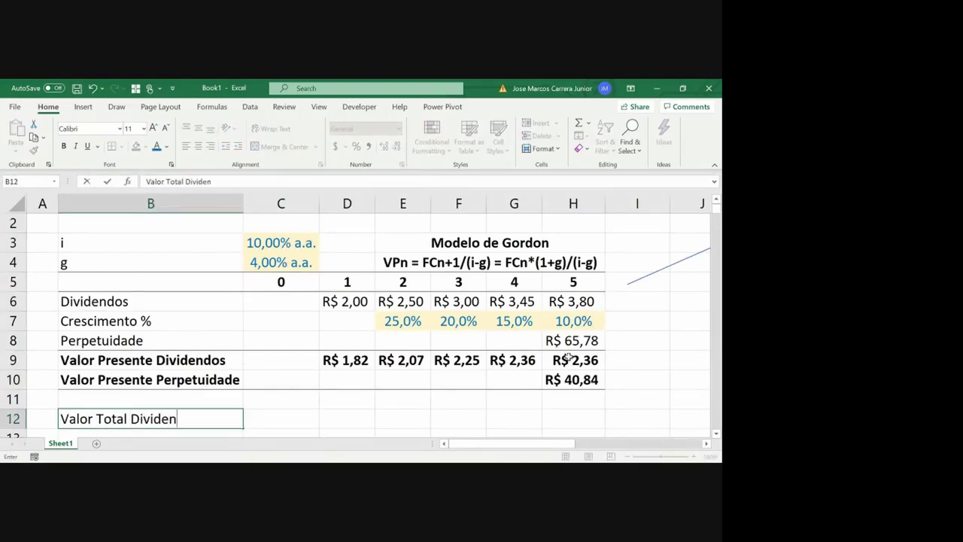
type("dos")
key("Return")
type("Valor ")
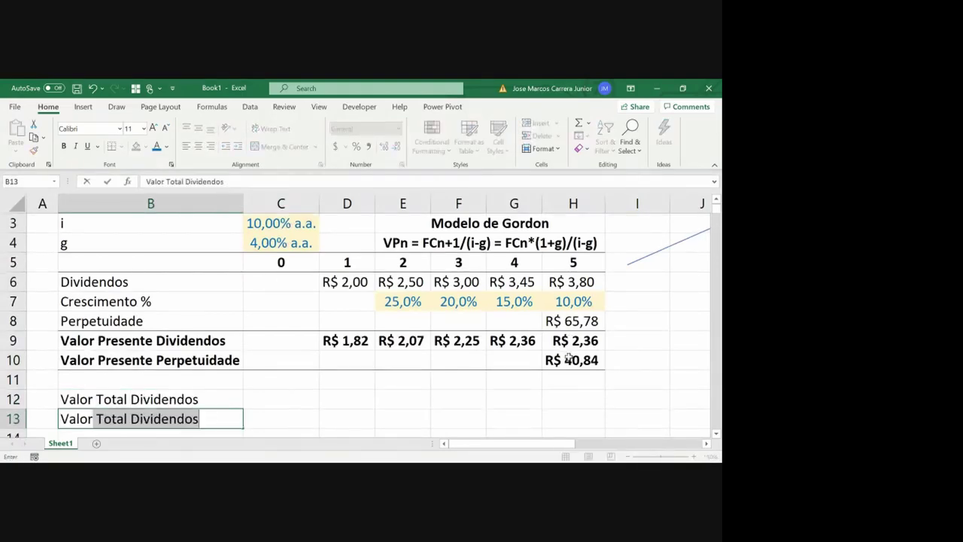
type("Total Per")
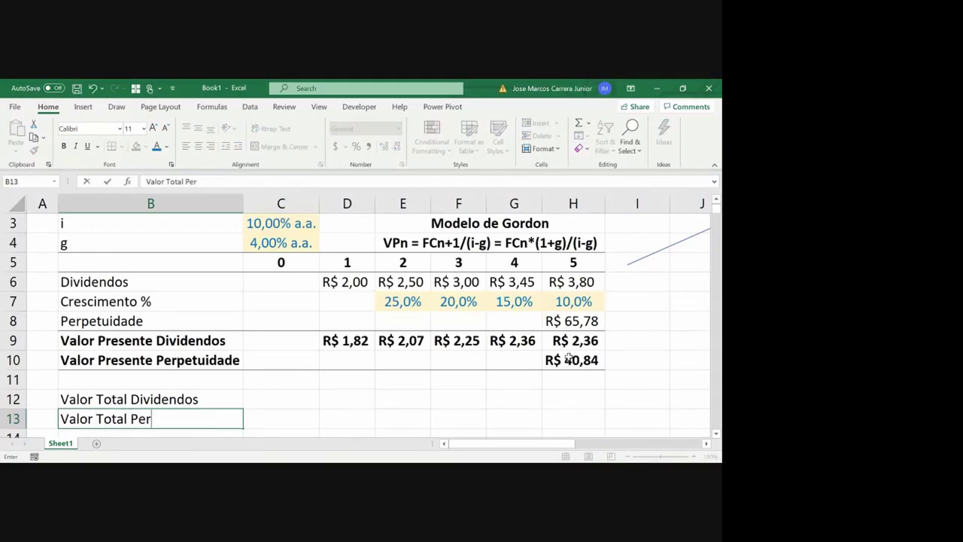
type("petuidade")
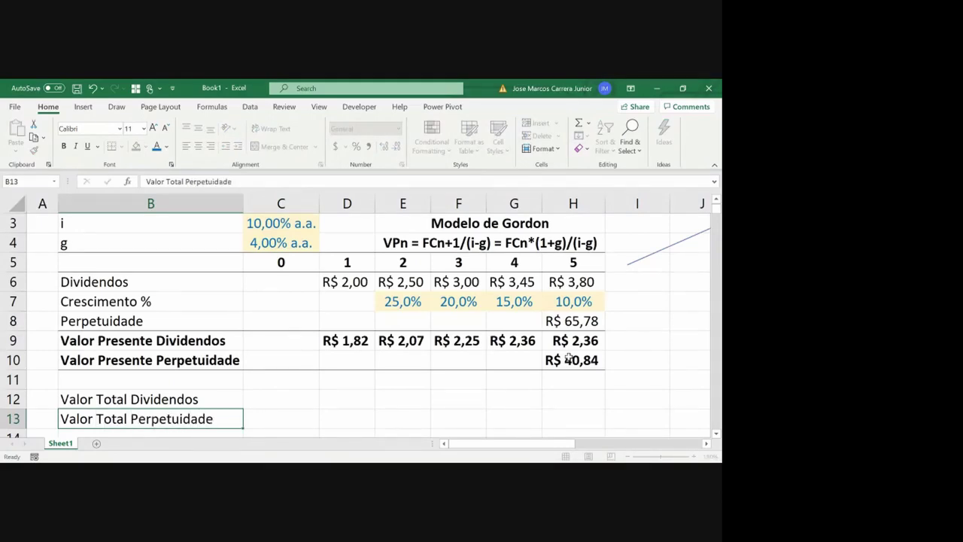
key("Return")
- Total the present values of the dividends in C12 with the formula =SUM(C9:H9)
key("Up")
key("Up")
key("Right")
type("=sum(")
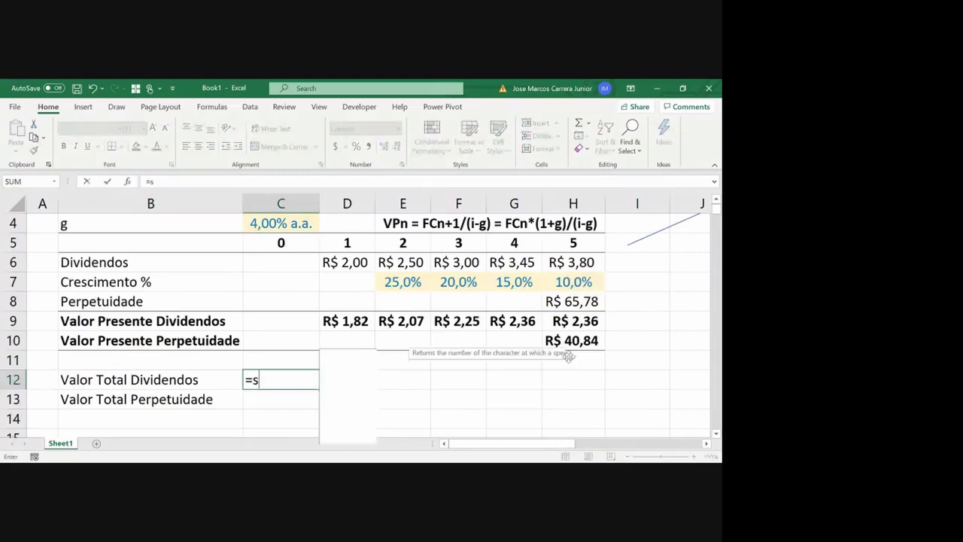
key("Up")
key("Up")
key("Up")
key("Right")
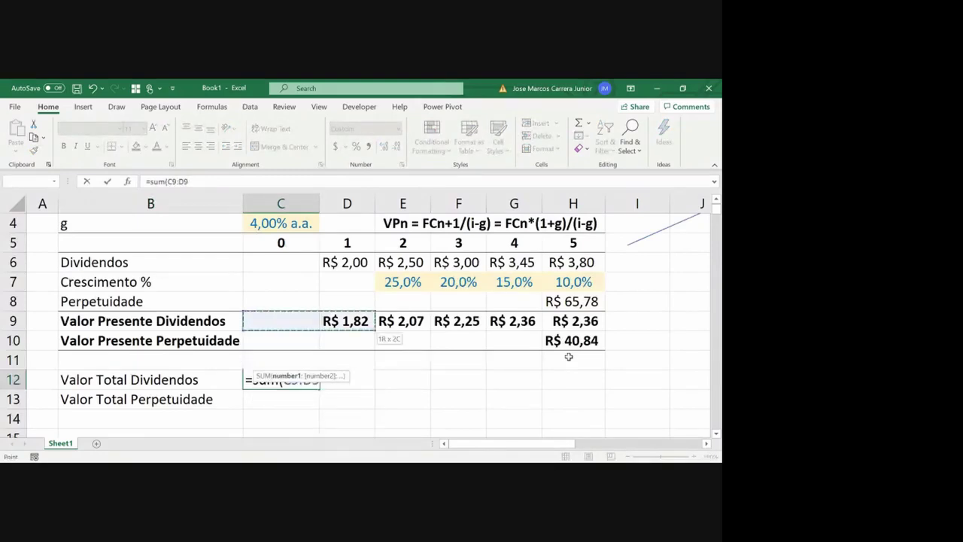
key("shift+Right")
key("shift+Right")
key("shift+Right")
key("shift+Right")
key("Left")
key("shift+Right")
key("shift+Right")
key("shift+Right")
key("shift+Right")
key("shift+Right")
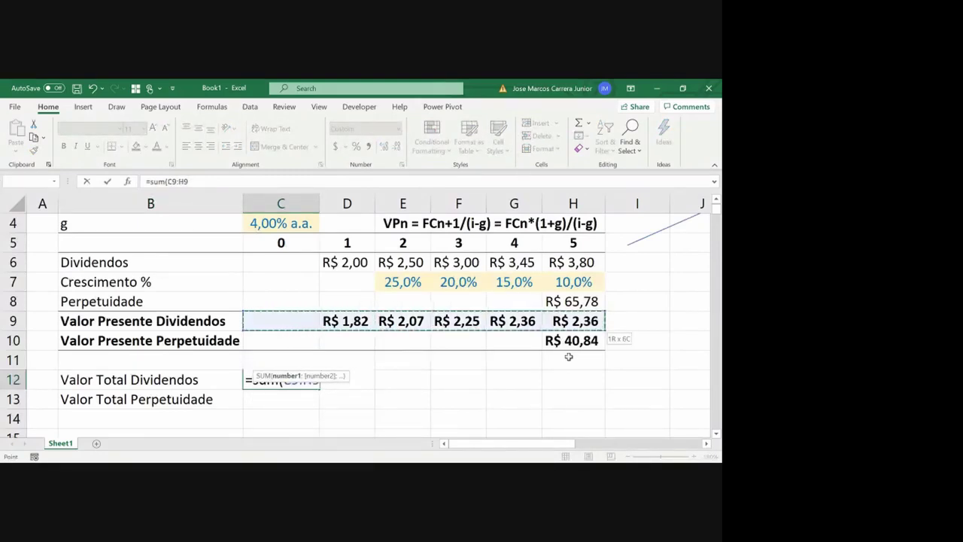
key("Return")
- Copy the total formula from C12 to C13 to sum the perpetuity's present value row
key("Up")
key("ctrl+c")
key("Down")
key("ctrl+v")
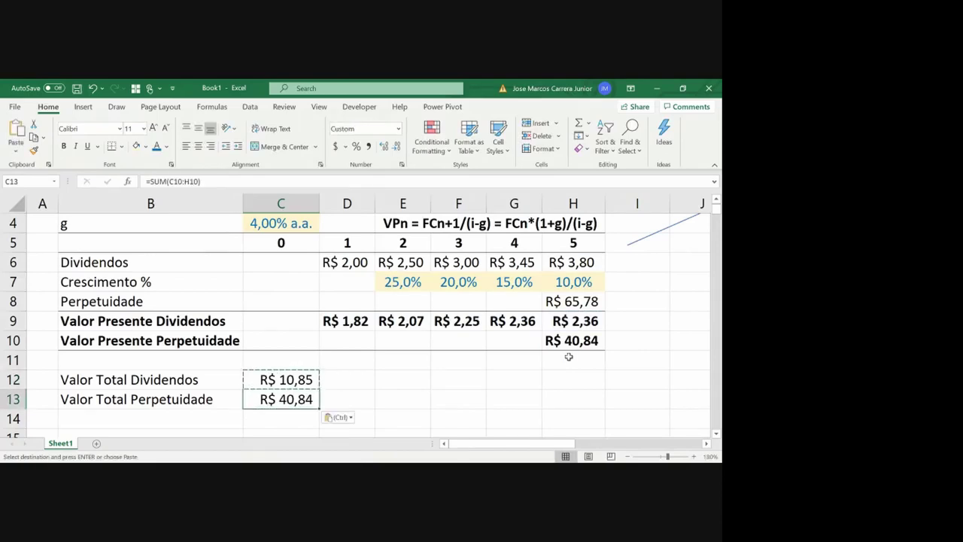
key("Escape")
- Enter the label Valor Justo/Target Ação in B14
key("Up")
key("Left")
key("Down")
key("Down")
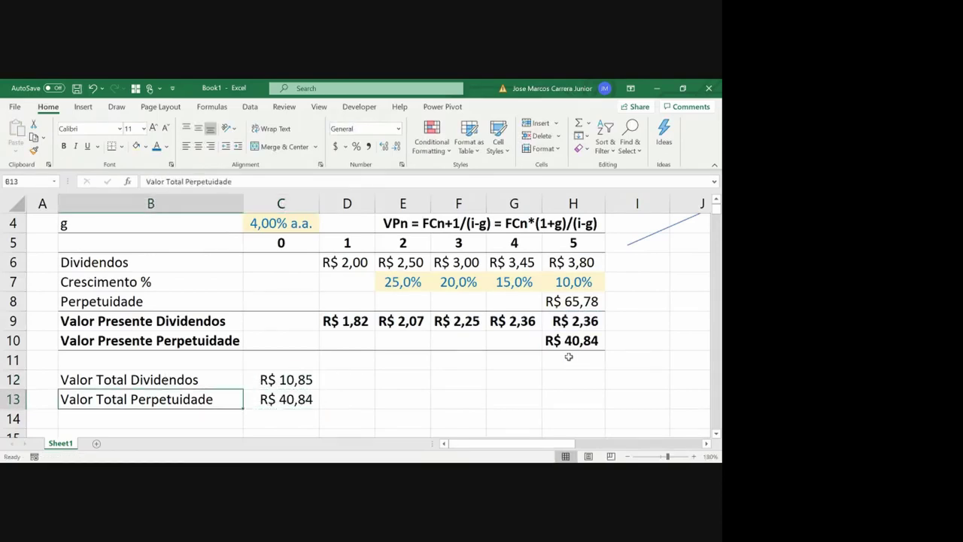
type("Valor")
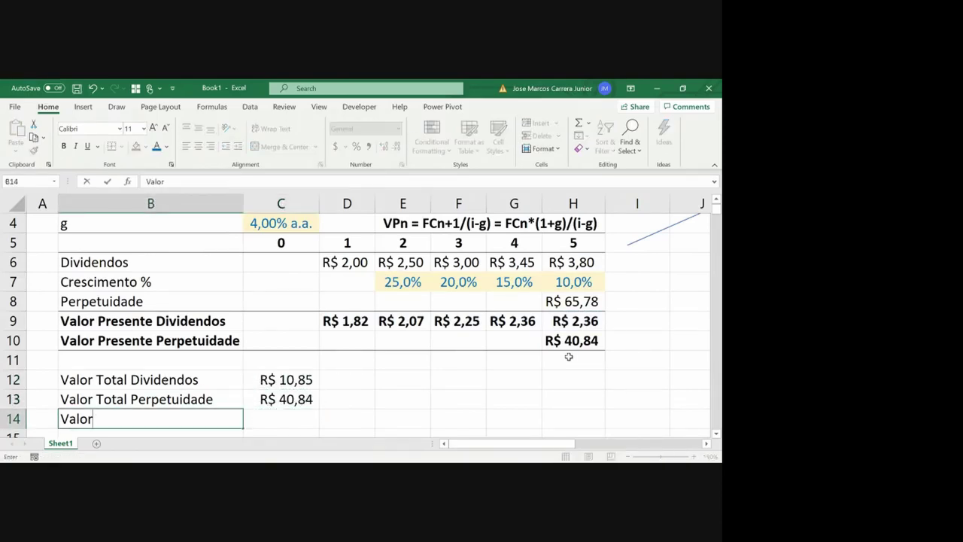
type(" Justo/Target")
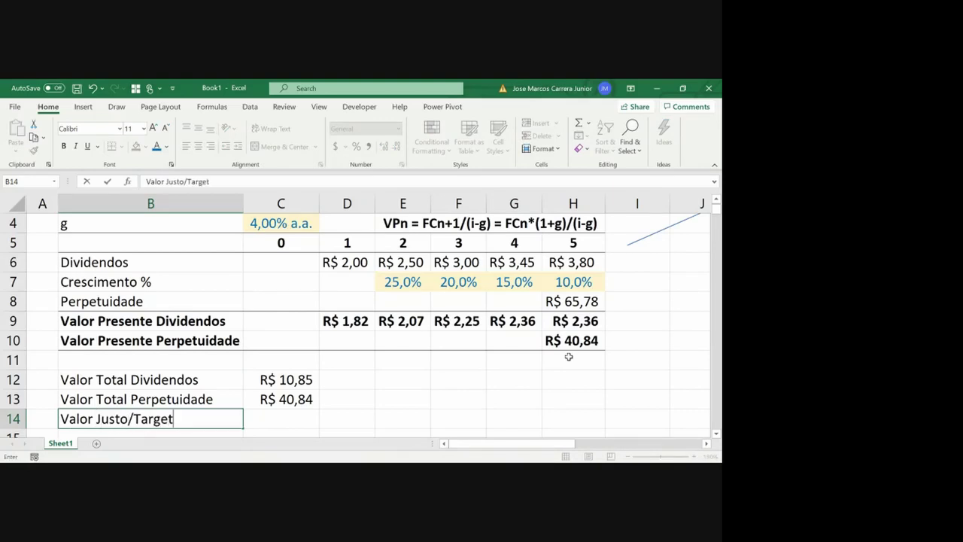
type(" Ação")
key("Return")
- Calculate the stock's fair value in C14 with the formula =SUM(C12:C13)
key("Right")
type("=sum(")
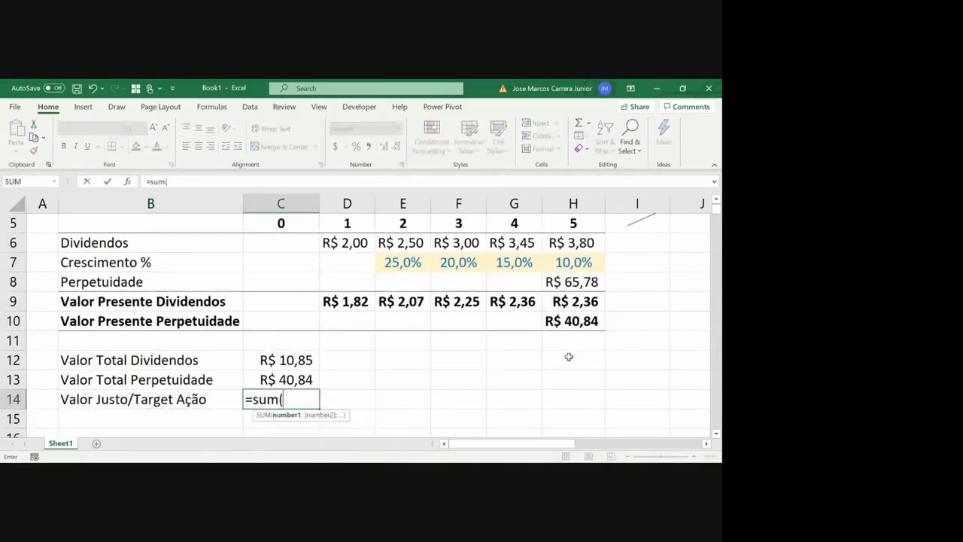
key("Up")
key("Up")
key("shift+Down")
key("Return")
- Make the valuation summary in B12:C14 bold
key("Left")
key("Up")
key("Up")
key("Up")
key("shift+Right")
key("shift+Down")
key("shift+Down")
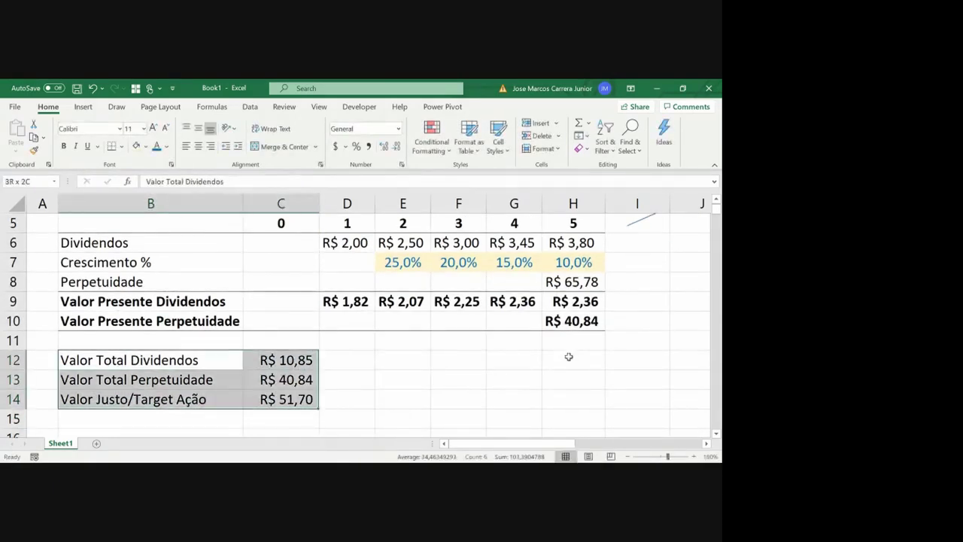
key("ctrl+b")
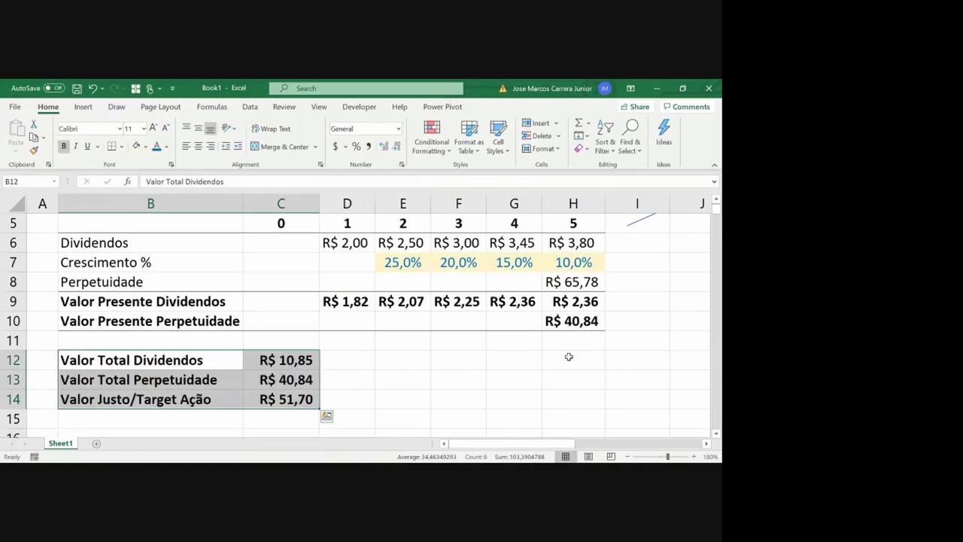
- Remove the bold from the two total rows in B12:C13 and add a bottom border beneath them
key("Right")
key("Left")
key("shift+Down")
key("shift+Right")
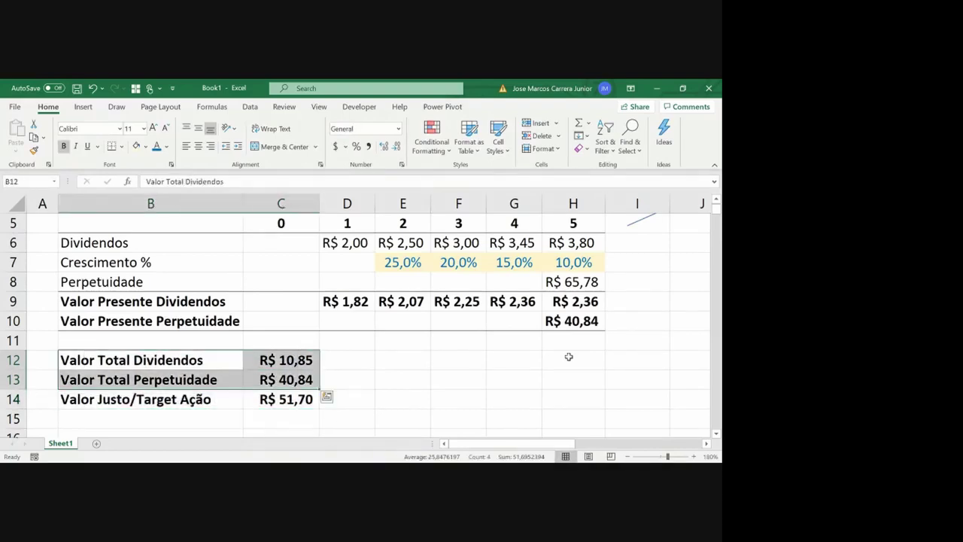
key("ctrl+b")
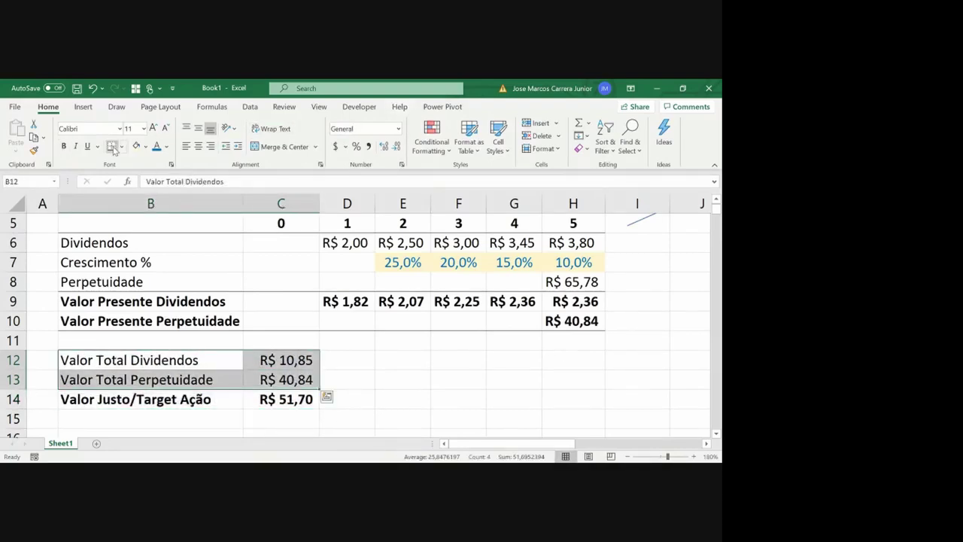
- Indent the labels Valor Total Dividendos and Valor Total Perpetuidade in B12:B13
key("Right")
key("Left")
key("shift+Down")
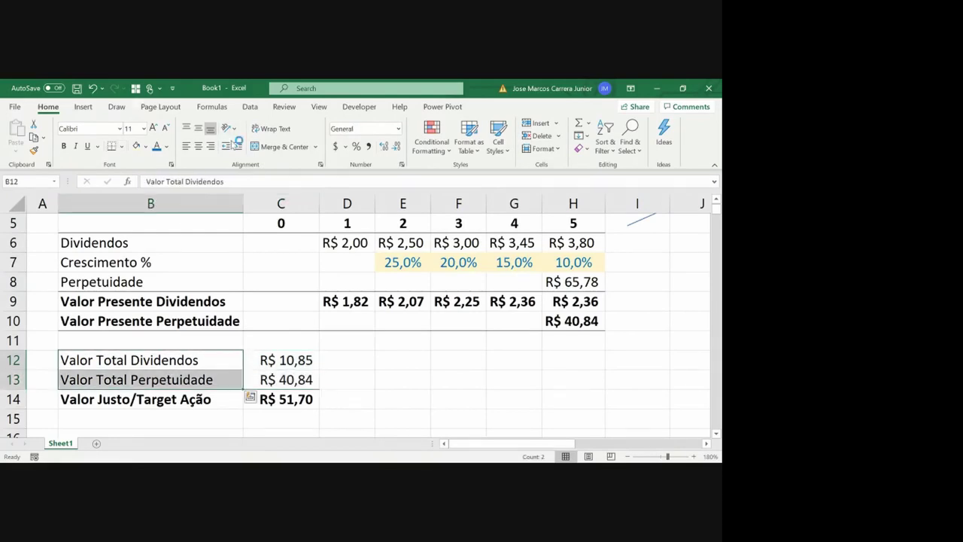
left_click(237, 147)
key("Up")
key("Up")
key("Up")
key("Up")
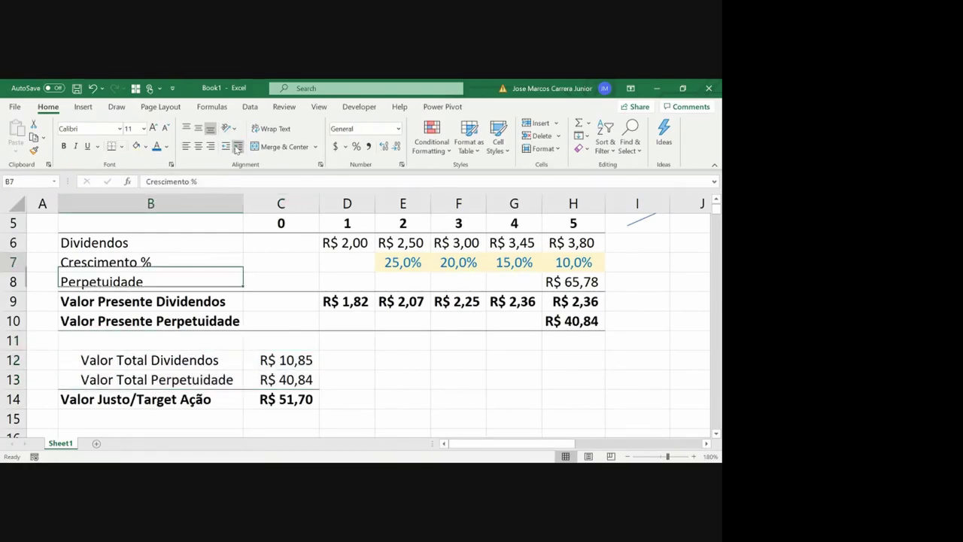
key("Up")
key("Up")
key("Up")
key("Up")
key("Up")
key("Up")
key("Down")
key("Up")
key("Left")
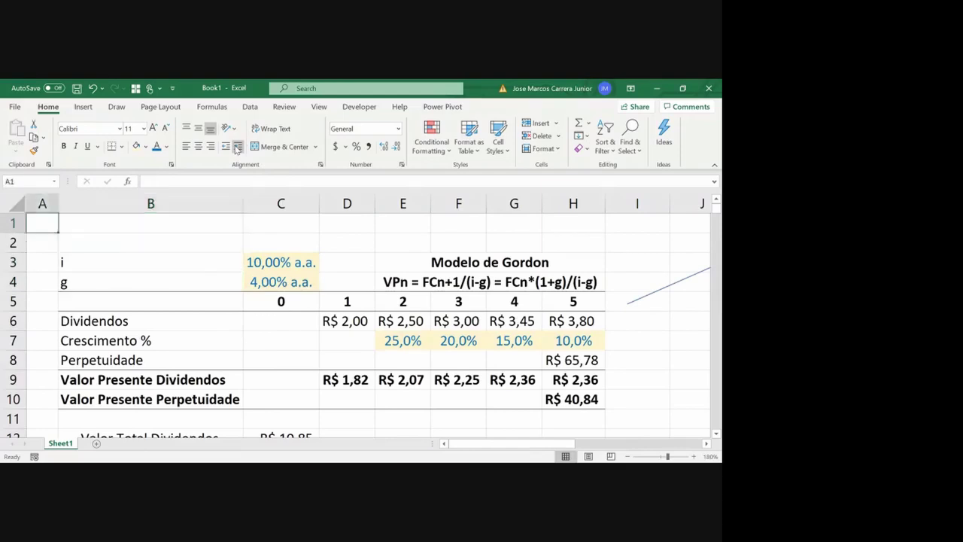
key("ctrl+Right")
key("ctrl+Left")
key("Down")
key("Down")
key("Down")
key("Down")
key("Down")
key("Down")
key("Down")
key("Down")
key("Down")
key("Down")
key("Down")
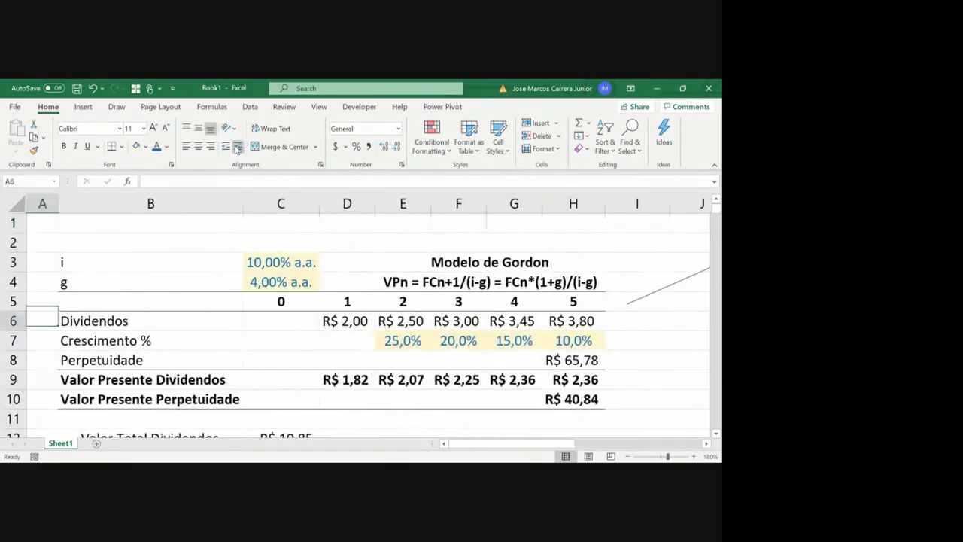
- Examine the perpetuity formula in H8 and the cells referenced by its present value formula in H10
left_click(628, 457)
left_click(627, 457)
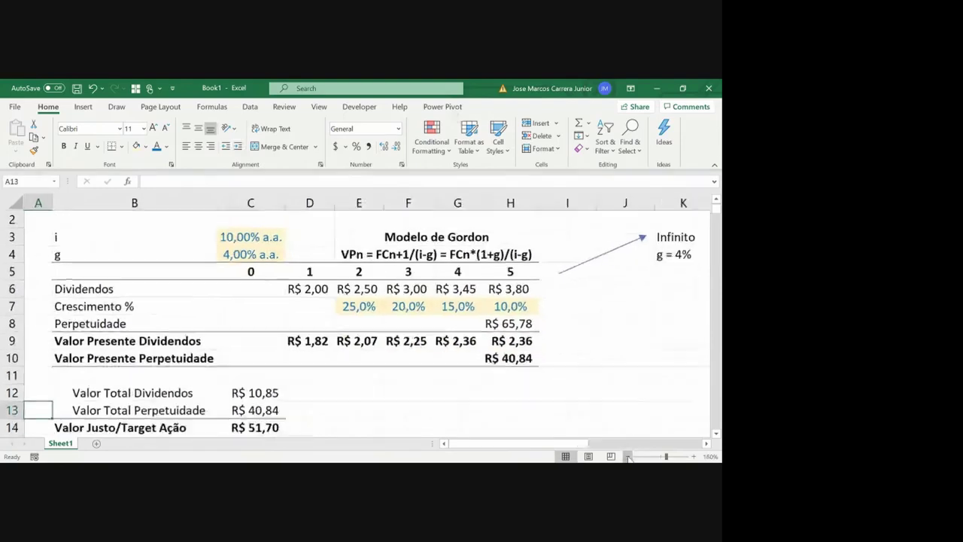
left_click(487, 402)
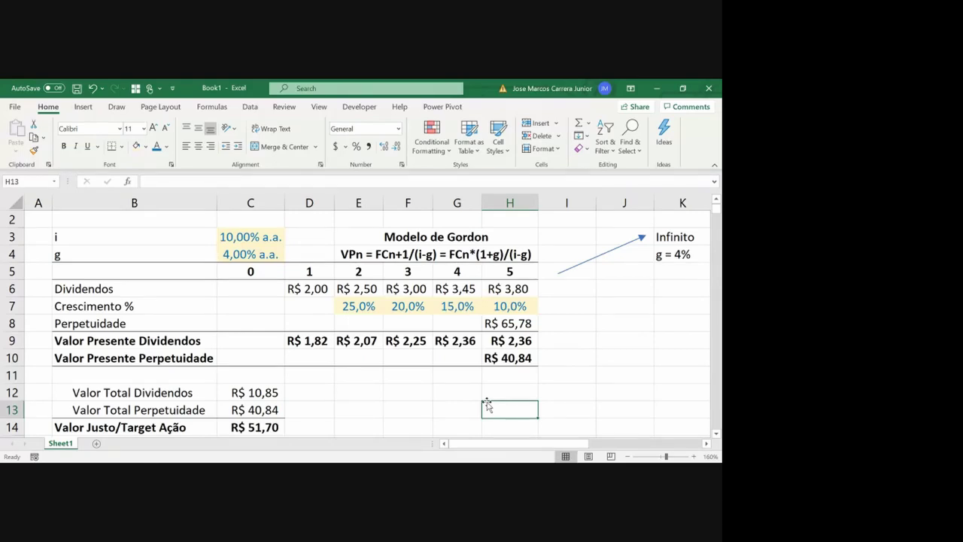
left_click(494, 363)
left_click(494, 329)
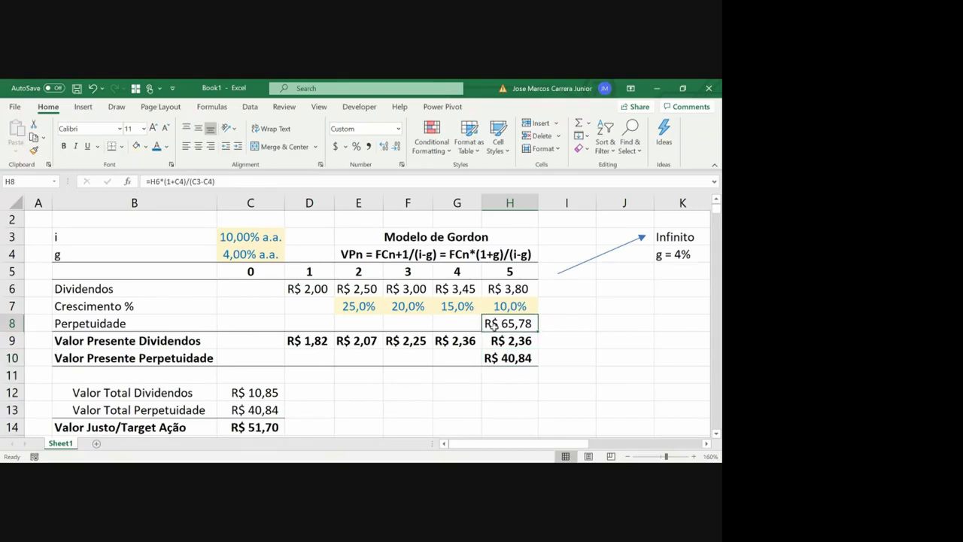
left_click(501, 359)
double_click(500, 360)
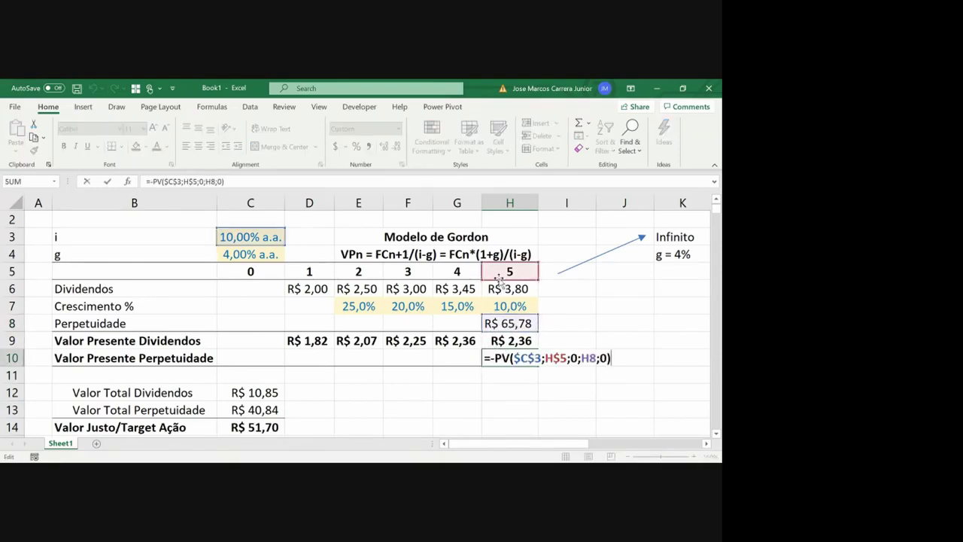
- Center the present value figures in D9:H10
left_click_drag(303, 340, 489, 356)
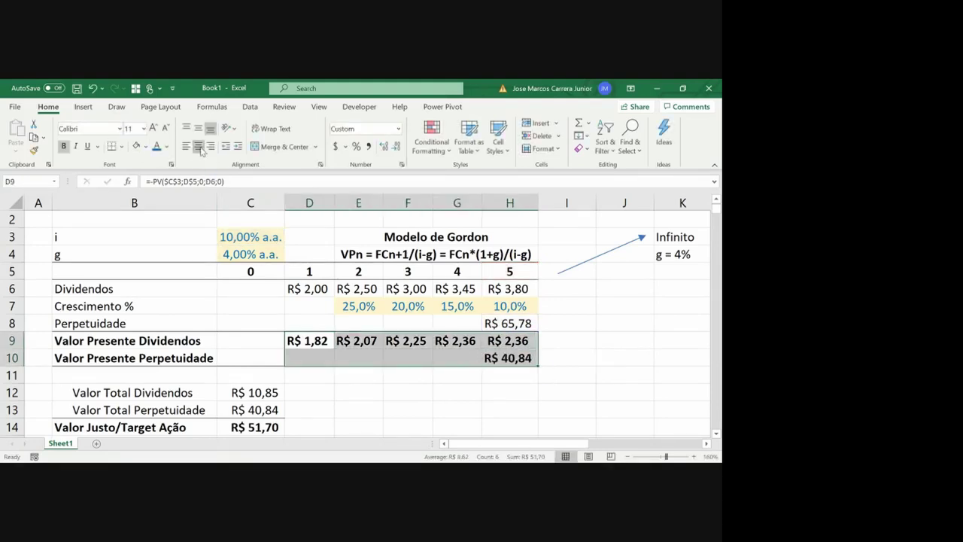
left_click(502, 352)
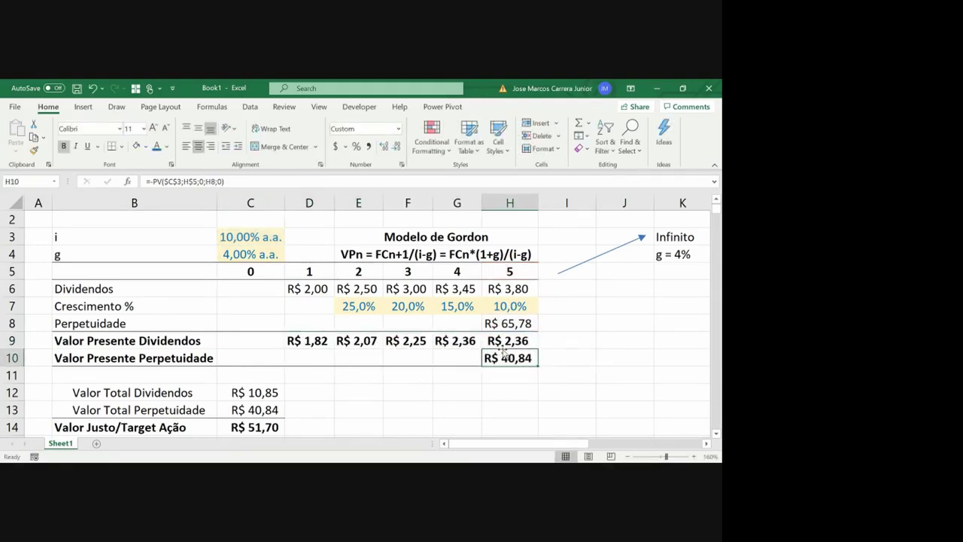
- Clear the dividend present value formulas in D9:E9
key("Up")
key("Left")
key("Left")
key("Left")
key("Left")
key("shift+Right")
key("Delete")
- Calculate the first dividend's present value in D9 with the explicit discount formula =D6/(1+$C$3)^D$5
type("=")
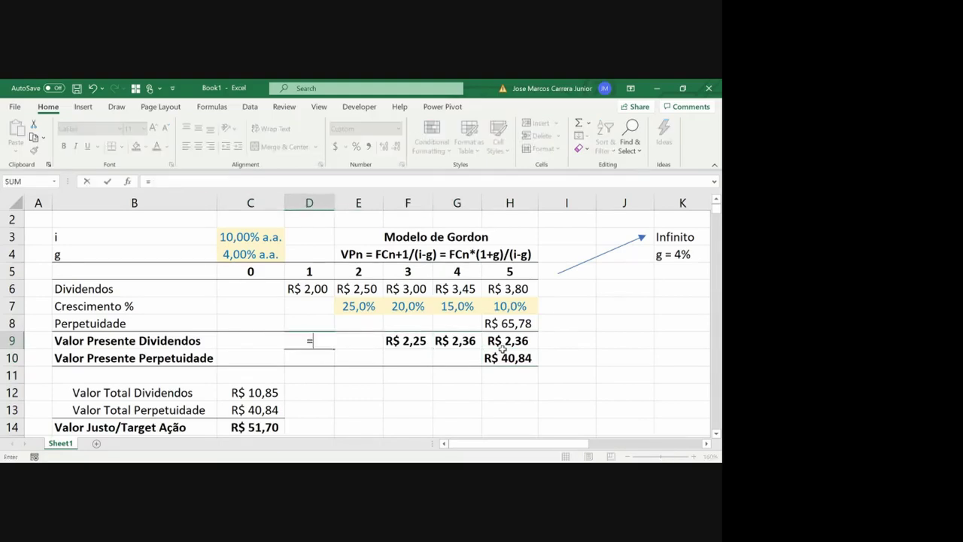
key("Up")
key("Up")
key("Up")
type("/")
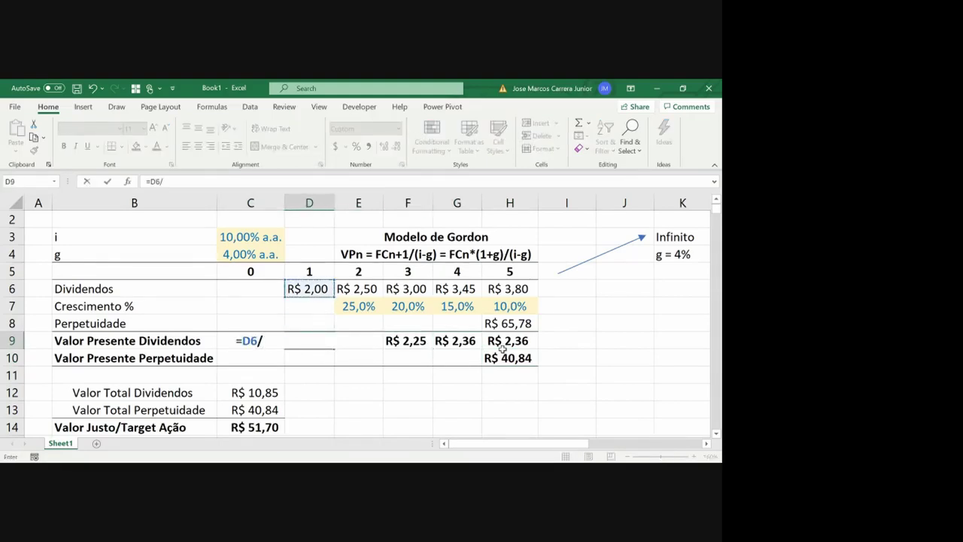
type("(1+")
key("Up")
key("Up")
key("Up")
key("Up")
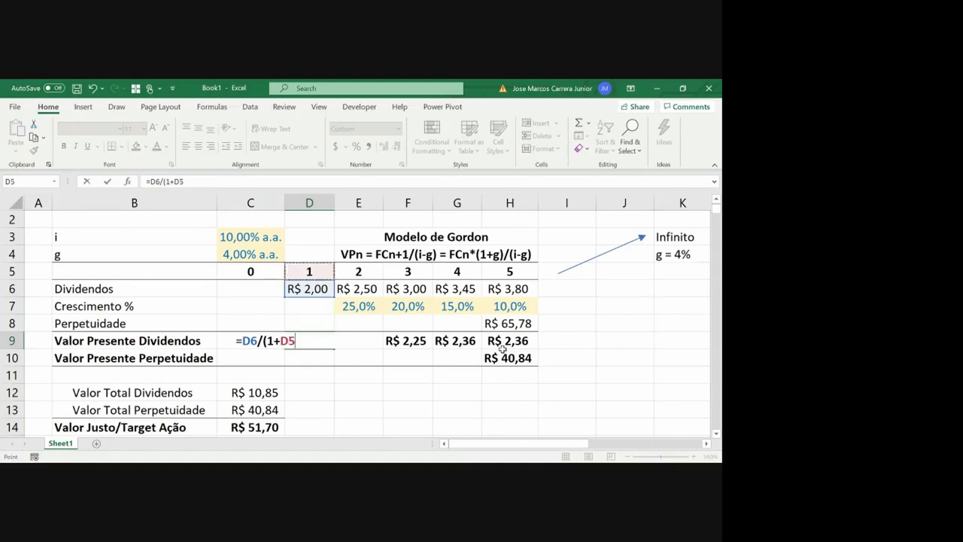
key("Up")
key("Up")
key("Left")
key("F4")
type(")")
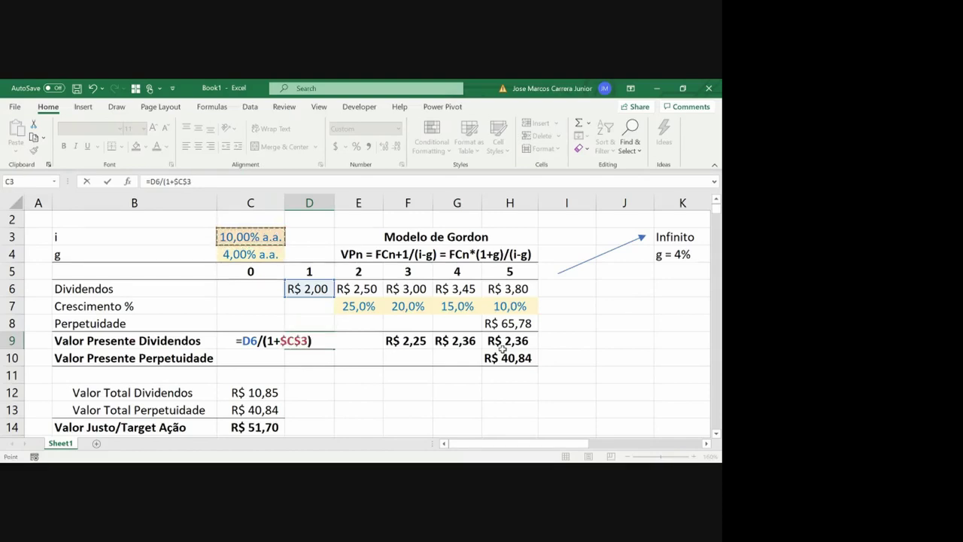
type("^")
key("Up")
key("Up")
key("Up")
key("Up")
key("Up")
key("Down")
key("F4")
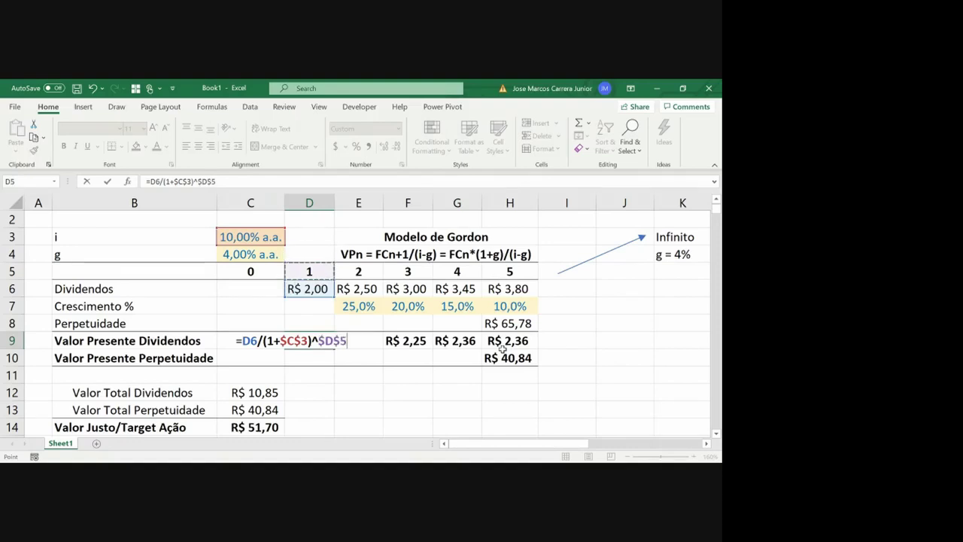
key("ctrl+Return")
- Copy the discount formula from D9 across the dividend present value row through H9
key("ctrl+c")
key("shift+Right")
key("shift+Right")
key("shift+Right")
key("shift+Right")
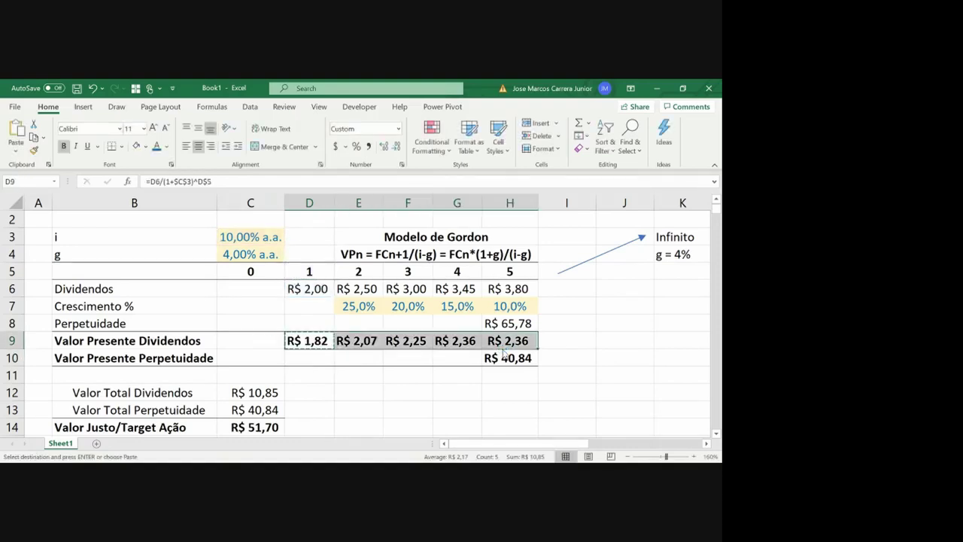
key("ctrl+alt+v")
key("Return")
- Paste the discount formula into H10 and point its cash flow reference to H8, giving =H8/(1+$C$3)^H$5
key("Down")
key("Right")
key("Right")
key("Right")
key("Right")
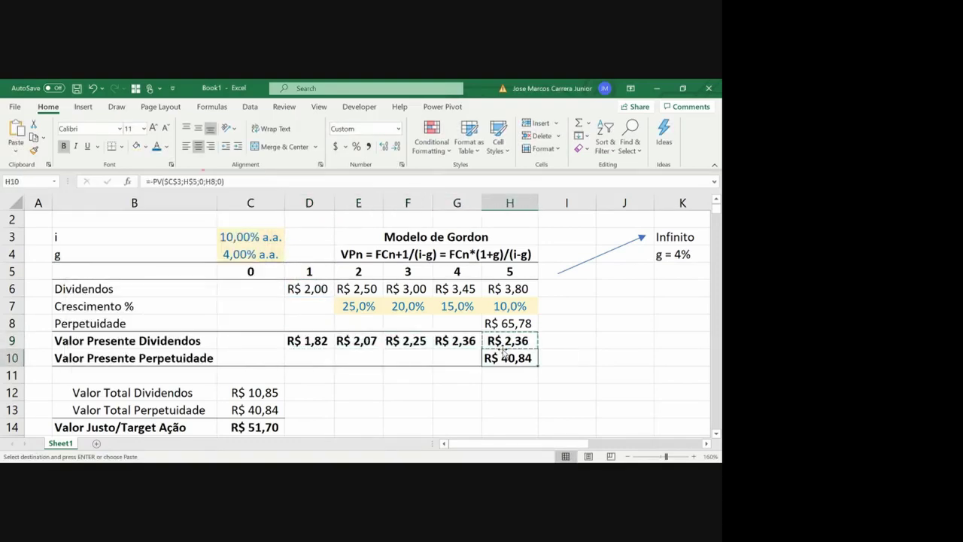
key("ctrl+alt+v")
key("Return")
key("F2")
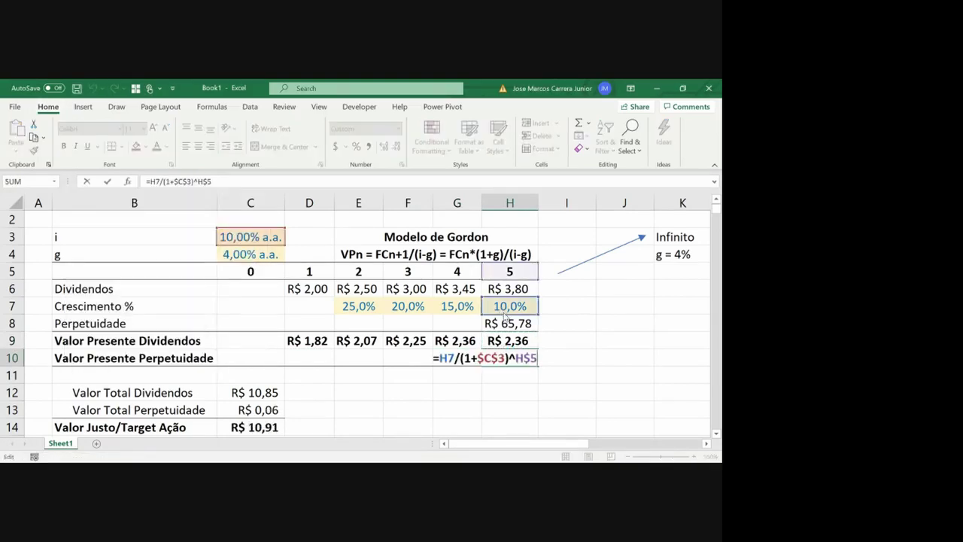
left_click_drag(505, 317, 504, 324)
key("Return")
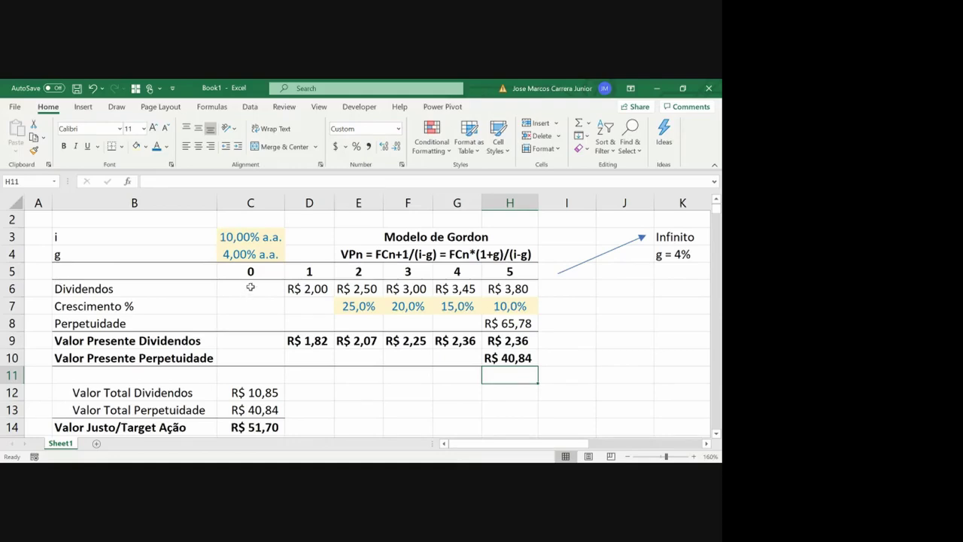
- Review the dividends in D6:H6 and the growth and discount rate inputs in C4 and C3
left_click(305, 294)
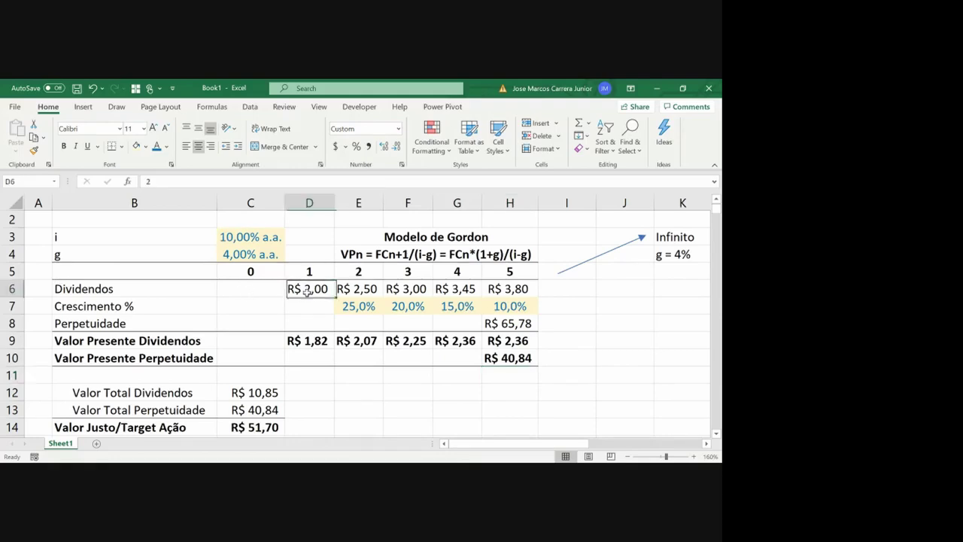
key("Right")
key("Right")
key("Right")
key("Right")
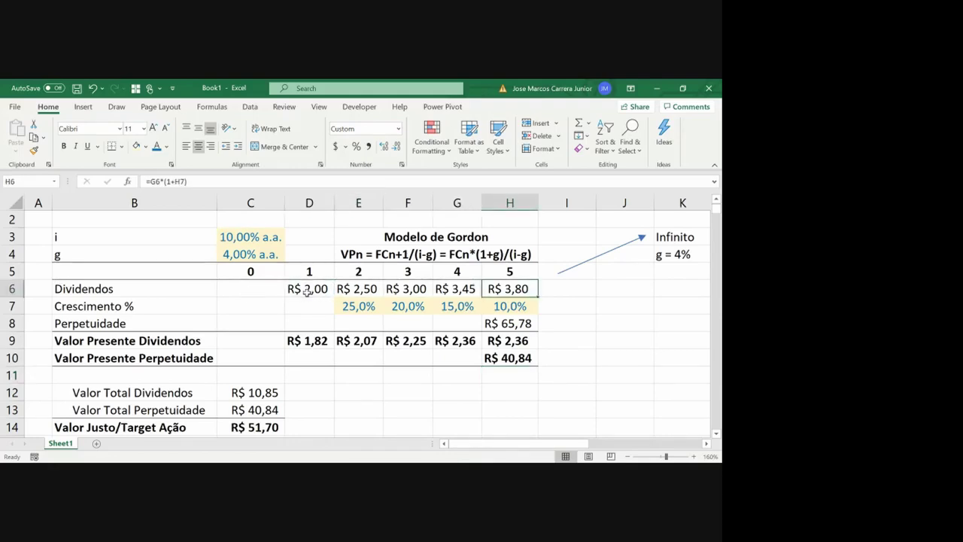
key("Left")
key("Left")
key("Up")
key("Left")
key("Up")
key("Left")
key("Left")
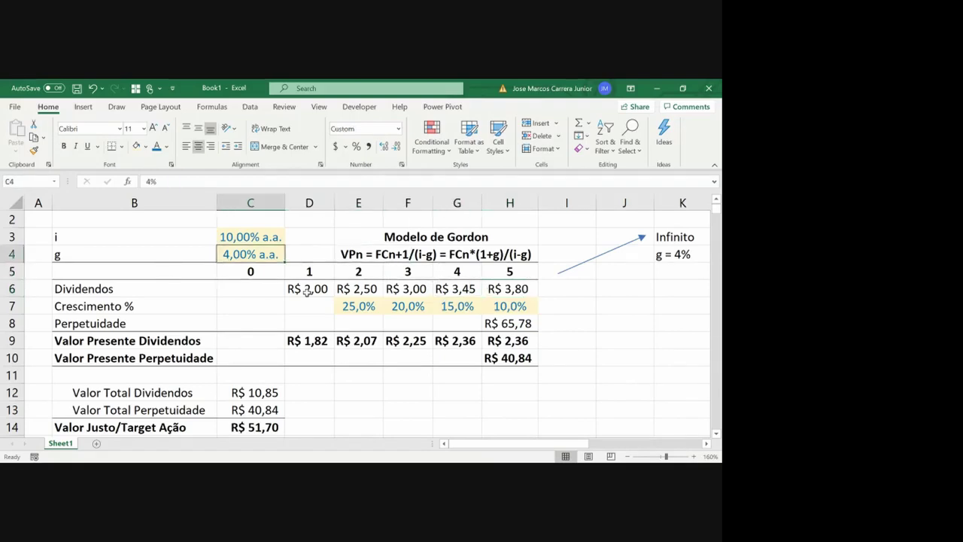
key("Up")
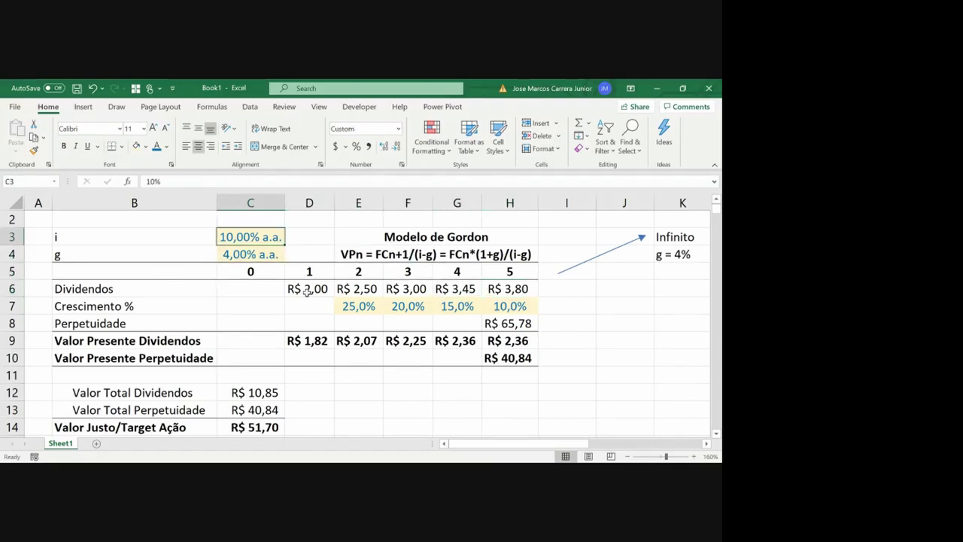
- Change the discount rate label in B3 to i = risco, with a lowercase i
key("Left")
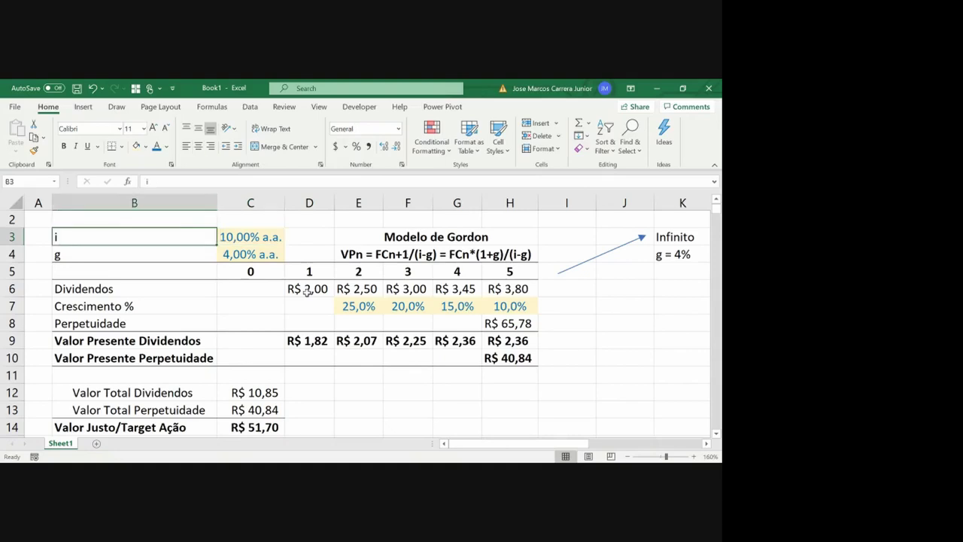
type("I = risco")
key("Return")
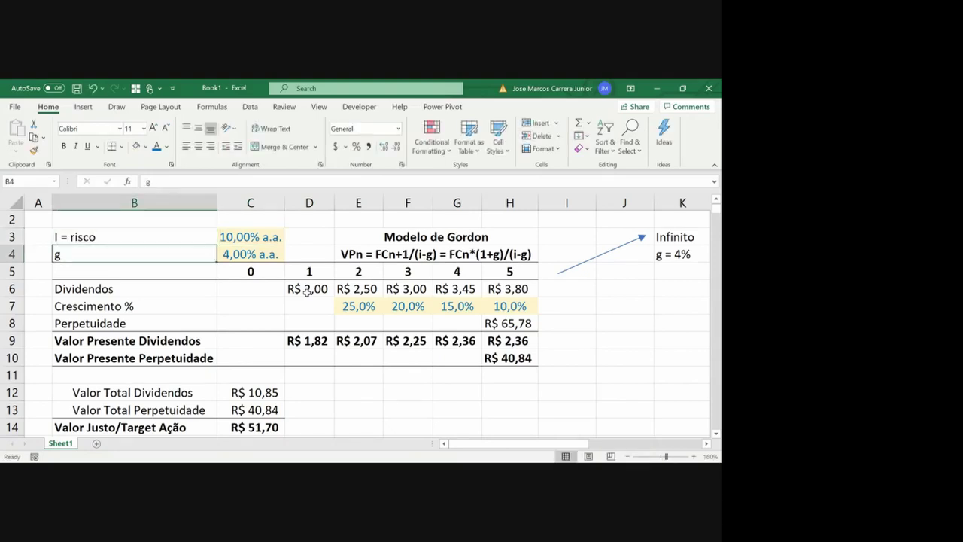
key("Up")
key("F2")
key("Left")
key("Left")
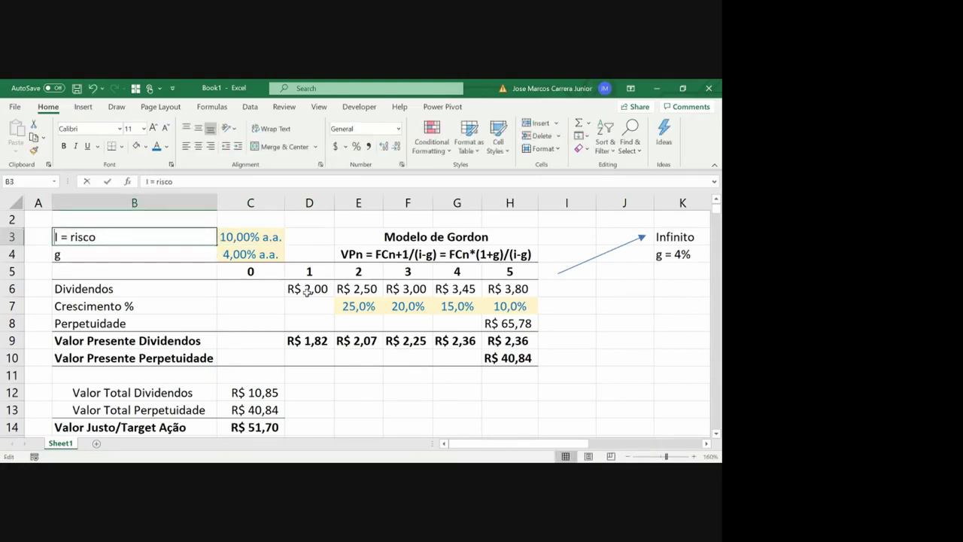
key("Delete")
type("i")
key("Return")
- Extend the growth rate label in B4 to g = crescimento perpetuidade
key("F2")
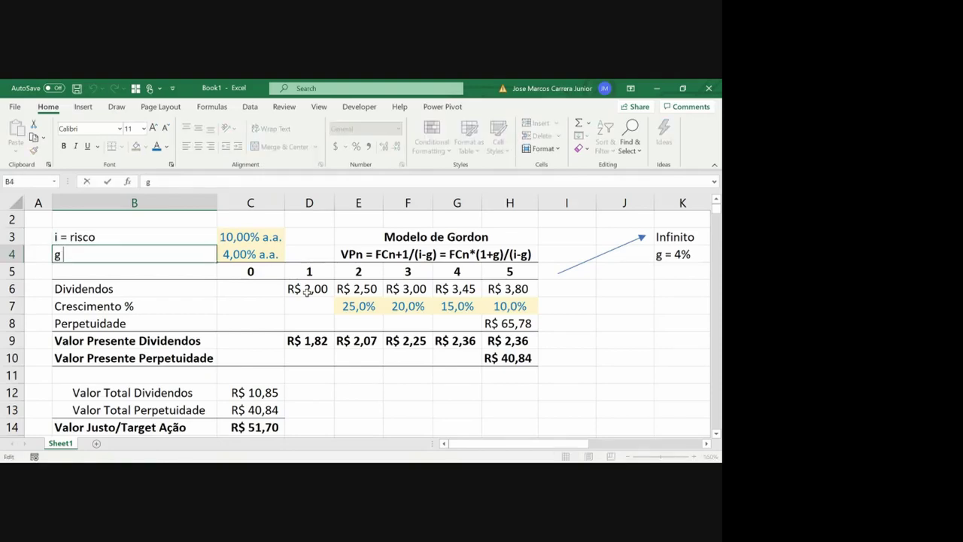
type("=")
type(" crescimen\" \"t")
type("o e")
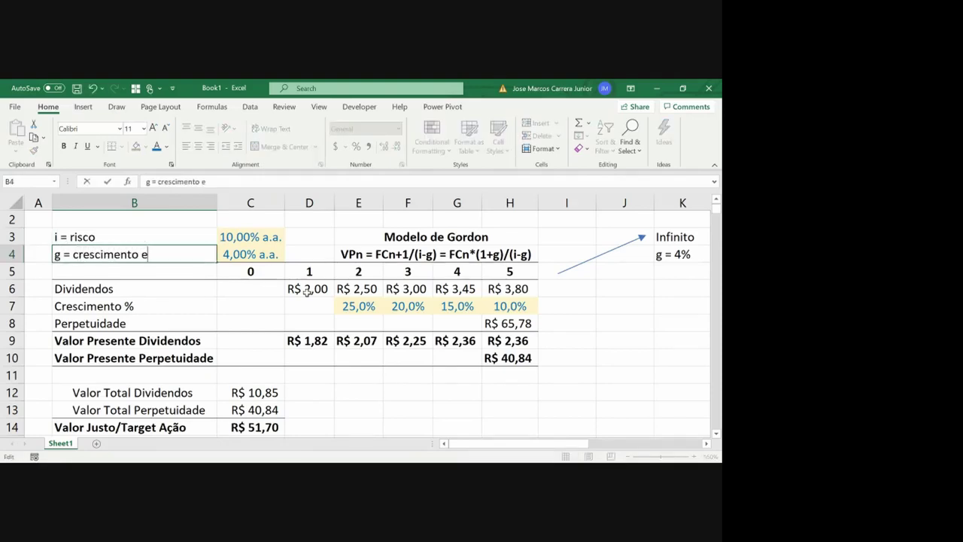
key("BackSpace")
type("perpetuidade")
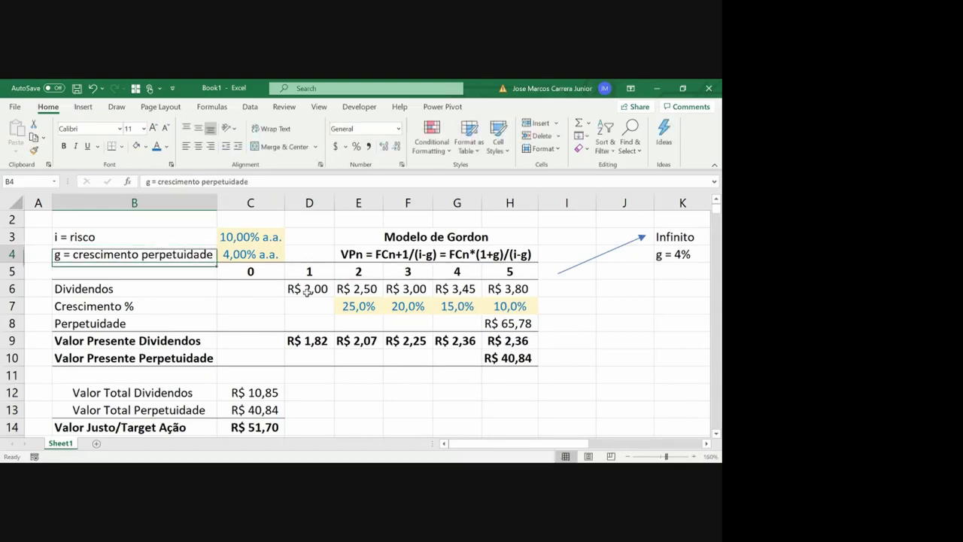
- Extend the discount rate label in B3 to i = risco/retorno
key("Up")
key("F2")
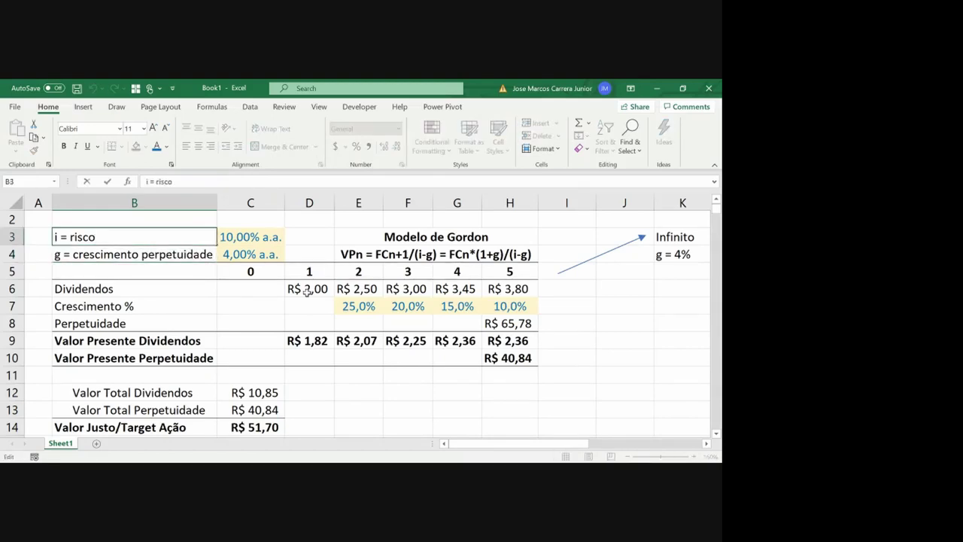
type("/retorno")
key("Return")
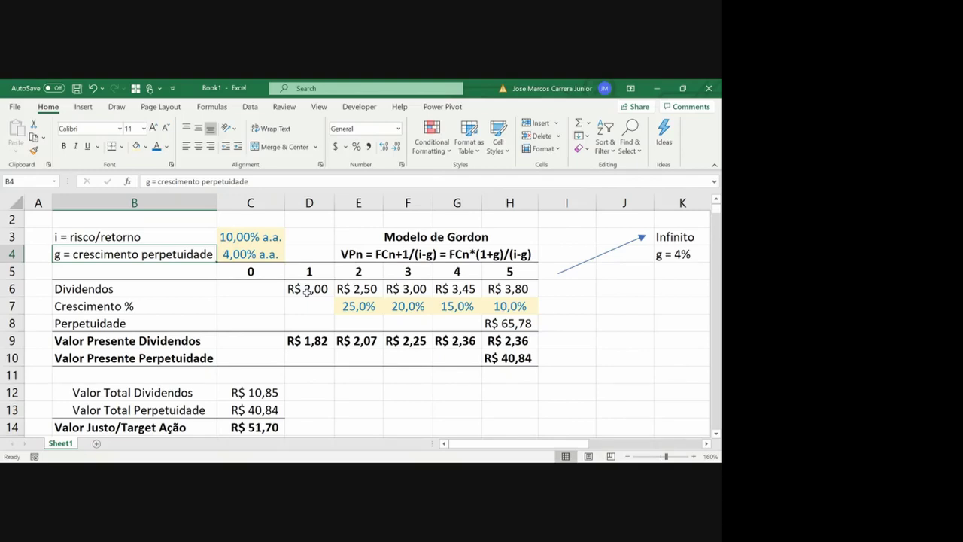
- Center the values in C12:C14
left_click(273, 396)
key("shift+Down")
key("shift+Down")
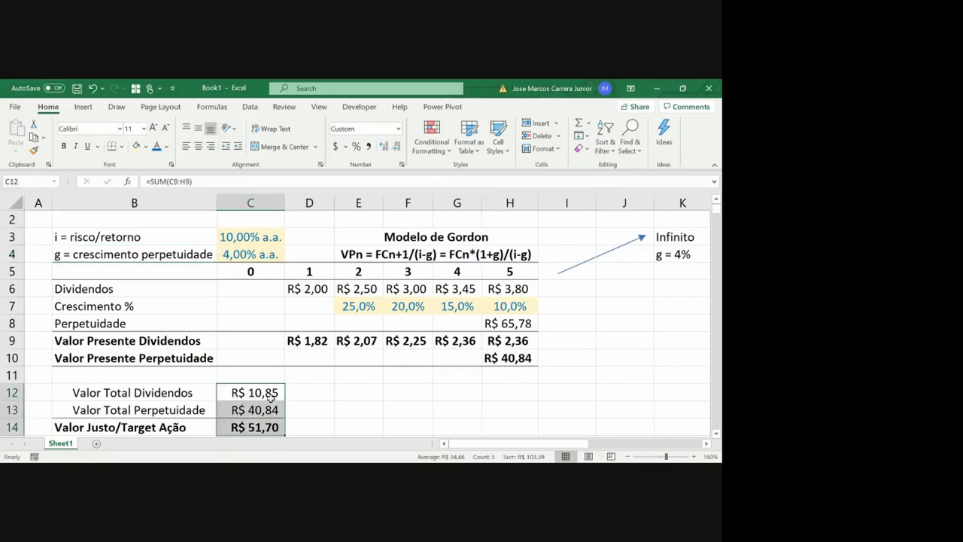
left_click(199, 147)
- Enter the formula =C13/$C$14 in D13 to get the perpetuity's share of the fair value
key("Down")
key("Right")
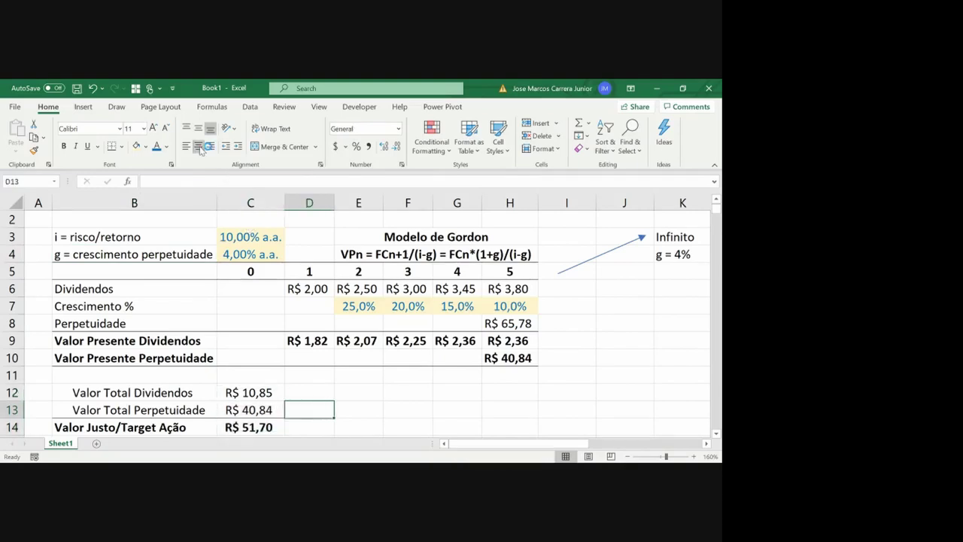
type("=")
key("Left")
type("/")
key("Left")
key("Down")
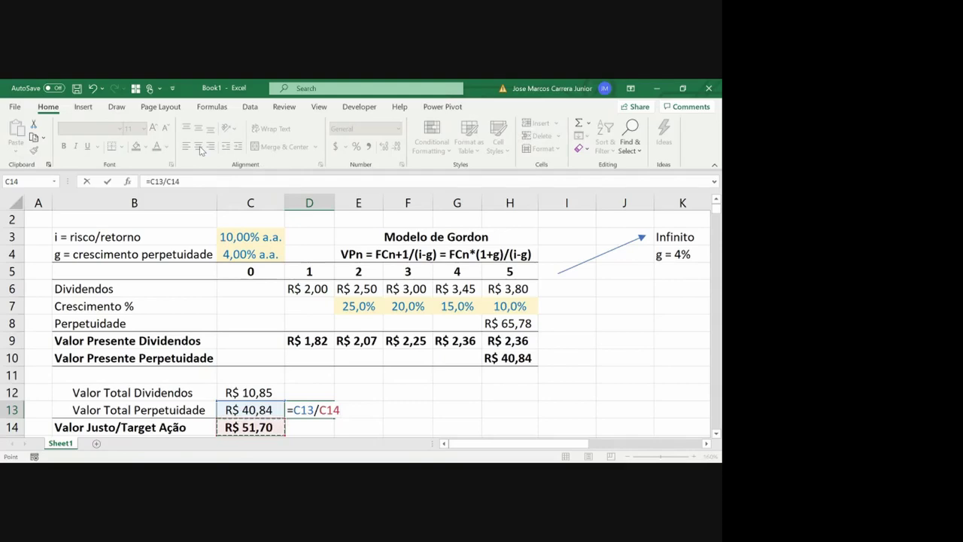
key("F4")
key("ctrl+Return")
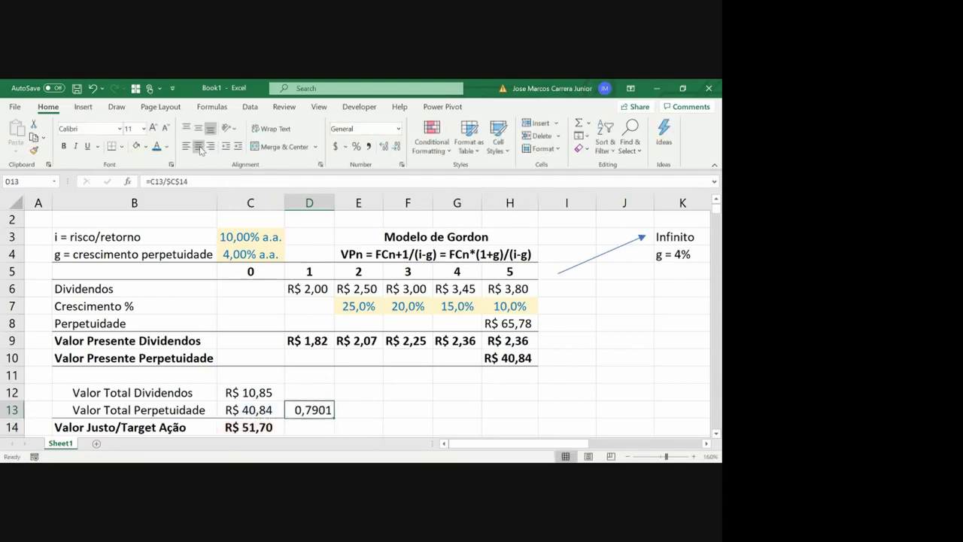
- Format D13 as a percentage with one decimal place and center it
left_click(356, 146)
left_click(383, 146)
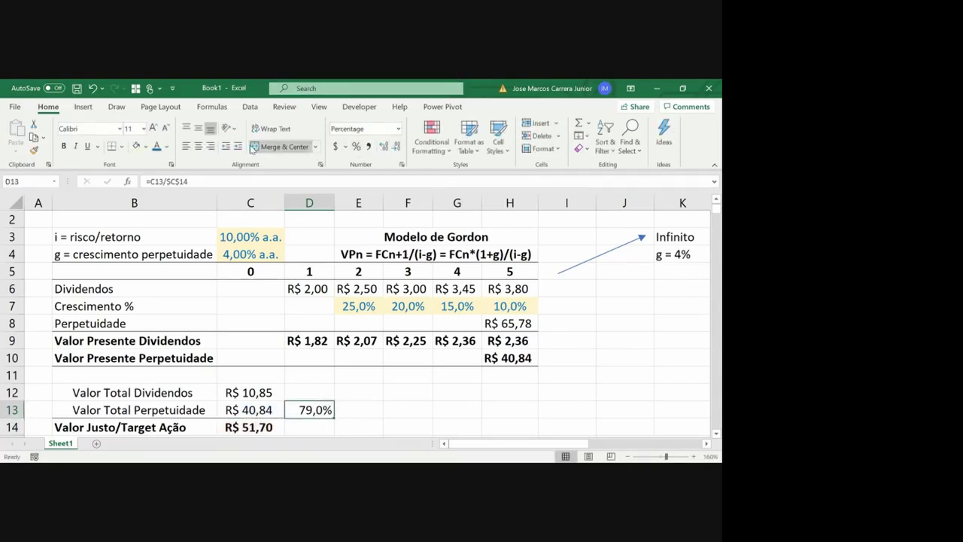
left_click(198, 147)
- Copy the share formula from D13 to D12 for the total dividends
key("ctrl+c")
key("Up")
key("ctrl+v")
key("Escape")
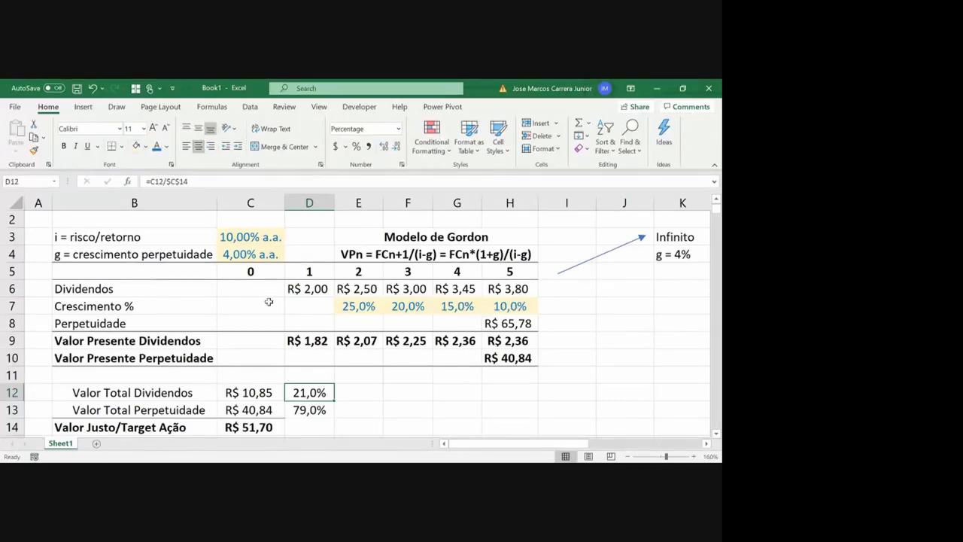
- Review the fair value in C14 against the growth rates in E7:H7 and the discount rate in C3
left_click(246, 426)
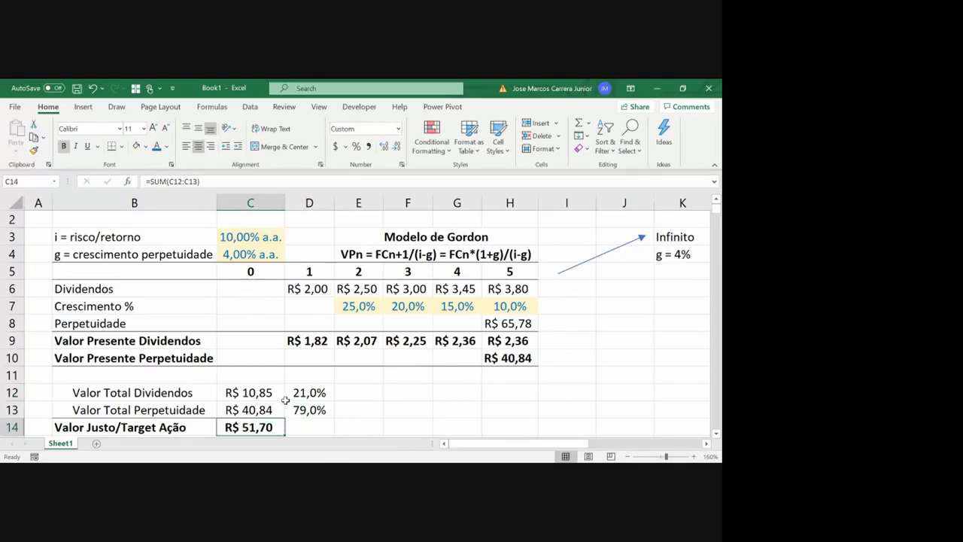
left_click(358, 303)
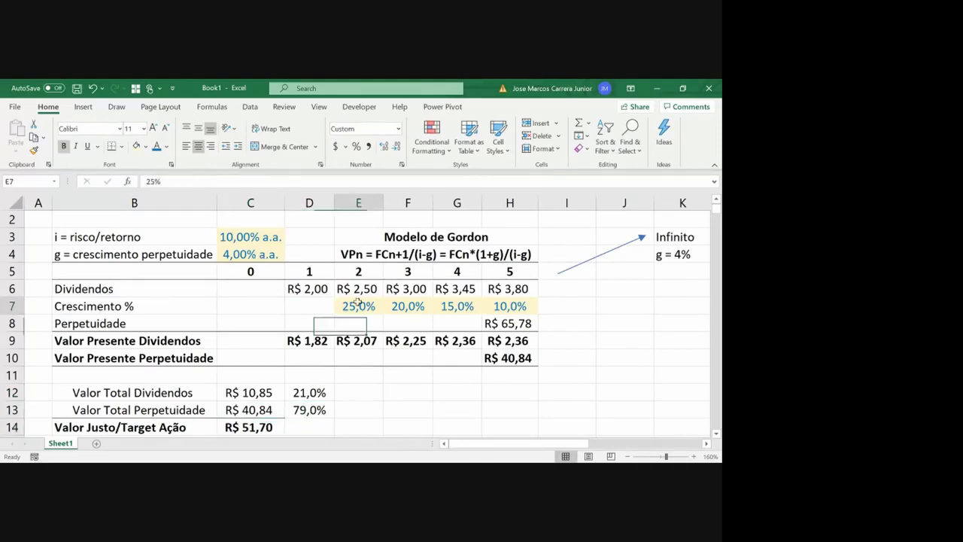
key("Right")
key("Right")
key("Right")
key("Left")
key("Left")
key("Left")
key("Left")
key("Left")
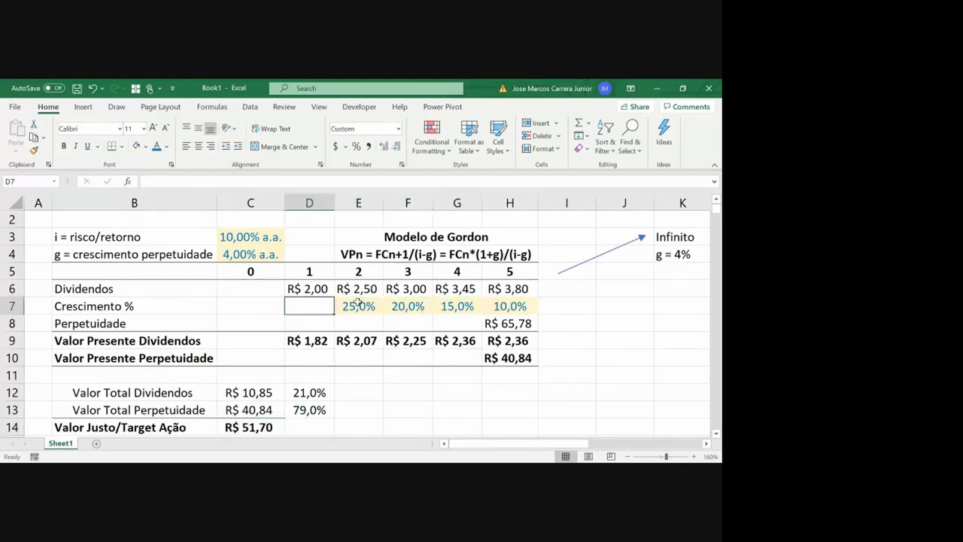
key("Up")
key("Up")
key("Up")
key("Up")
key("Down")
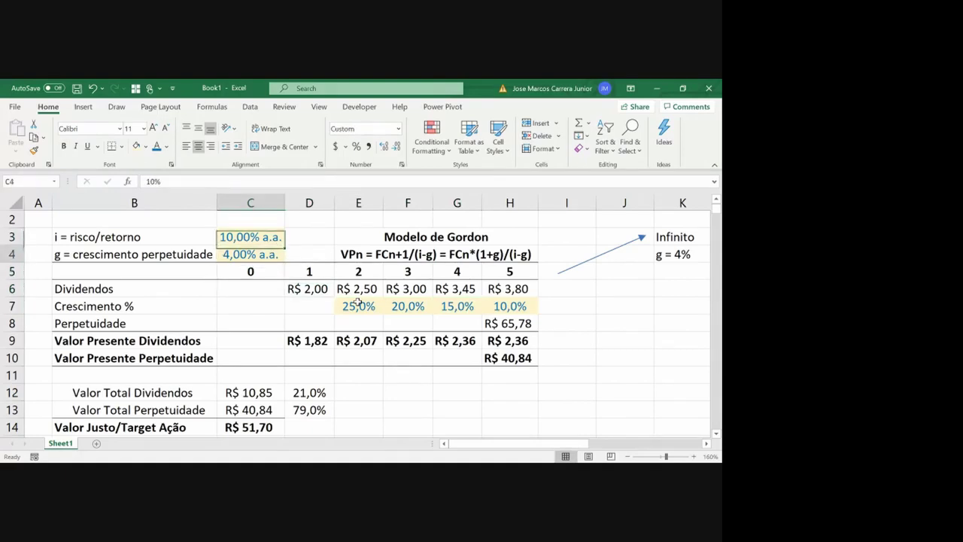
key("Up")
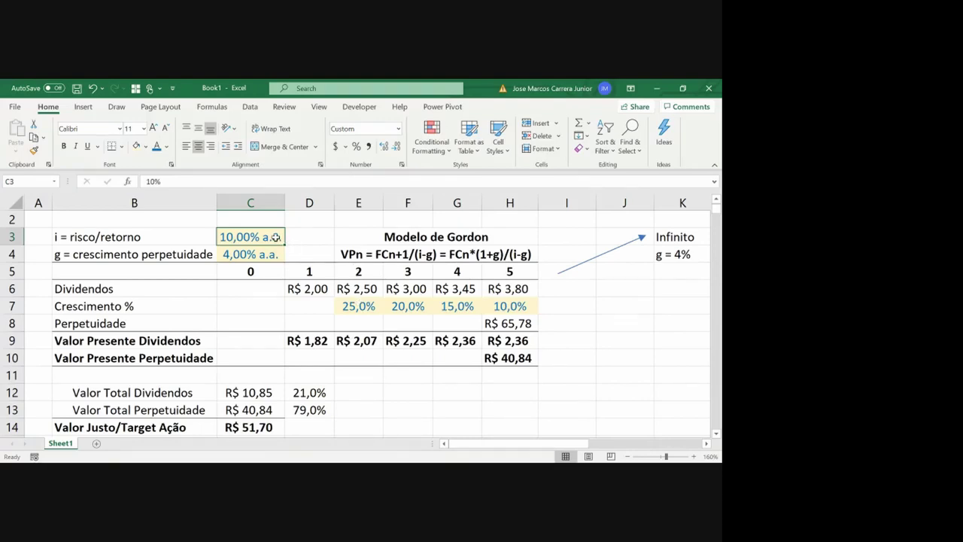
left_click(267, 429)
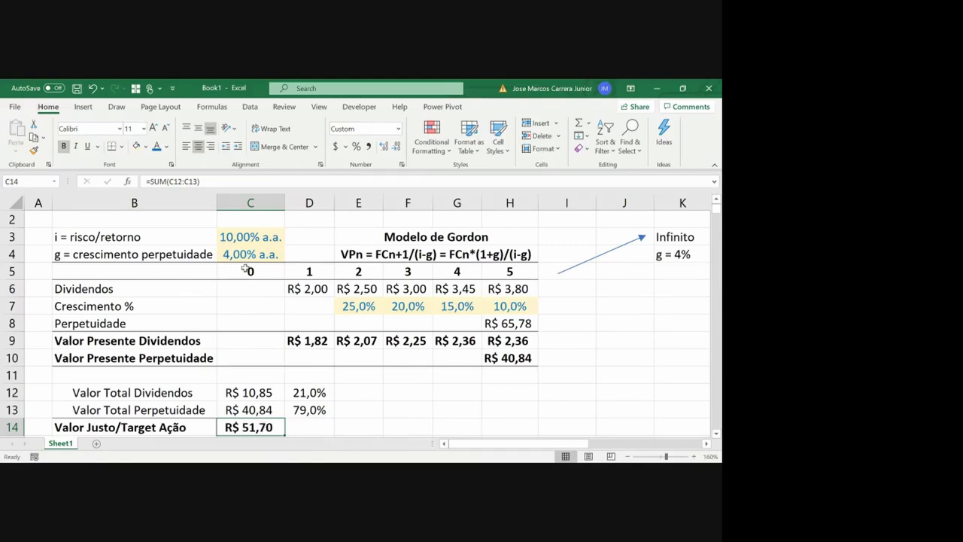
left_click(241, 239)
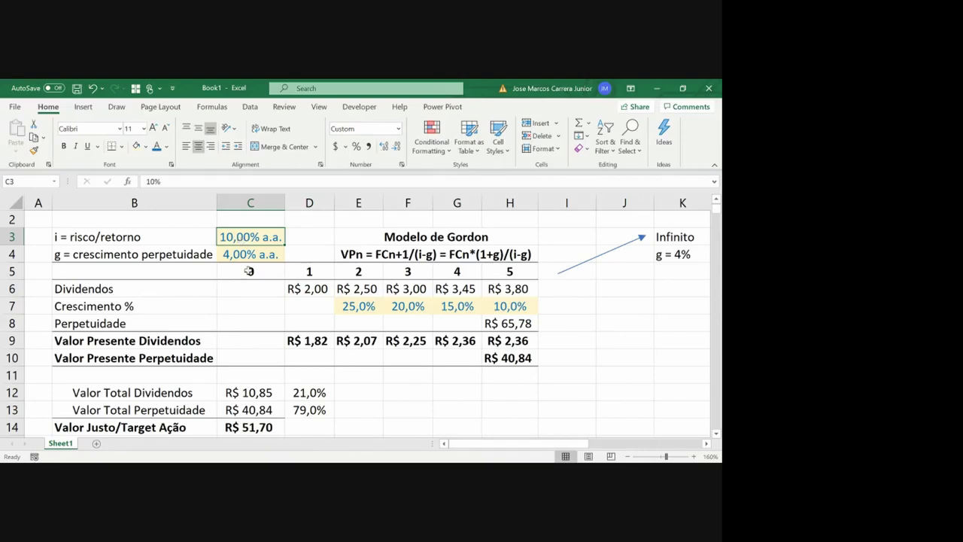
- Enter the row label Fluxo Caixa da Ação in B16
left_click(220, 351)
key("Down")
key("Down")
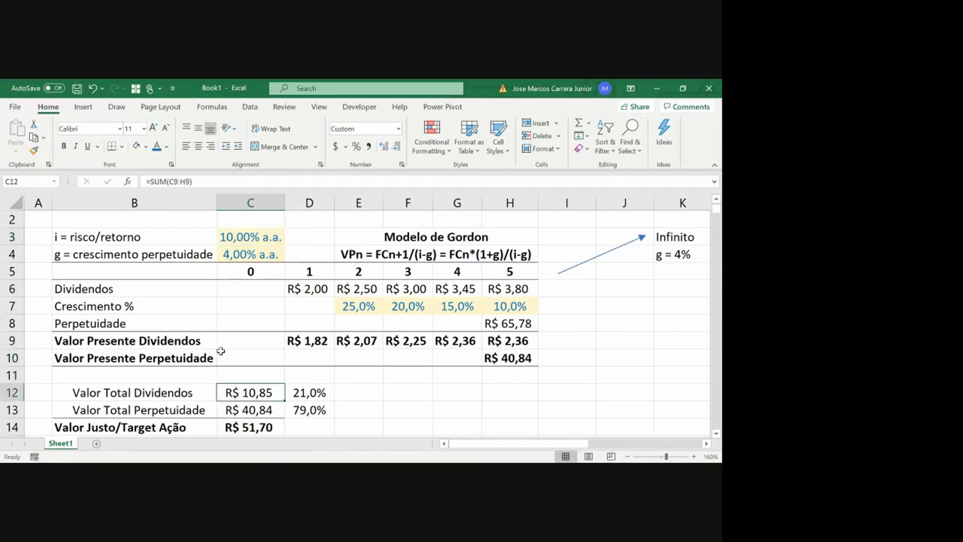
key("Down")
key("Down")
key("Down")
key("Down")
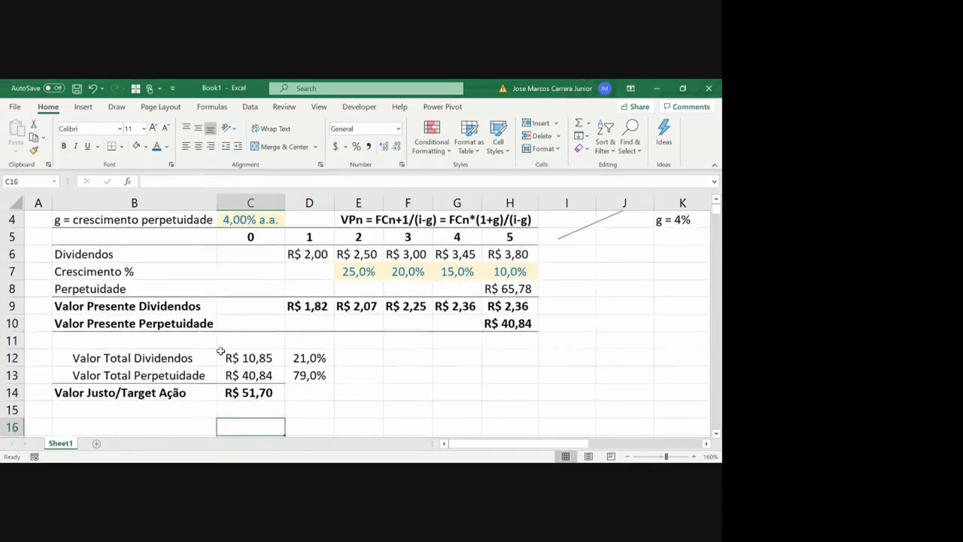
key("Left")
type("Fluxo ")
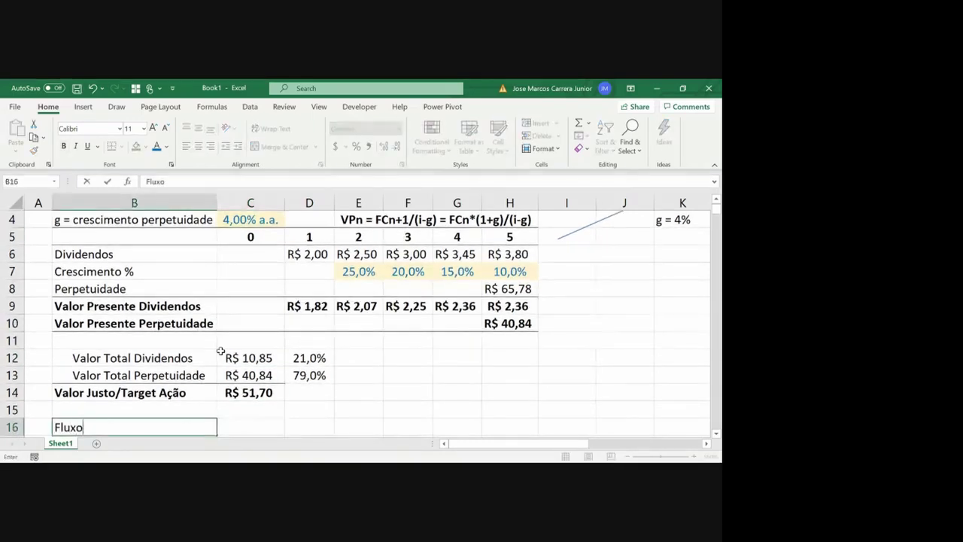
type("Caixa Da")
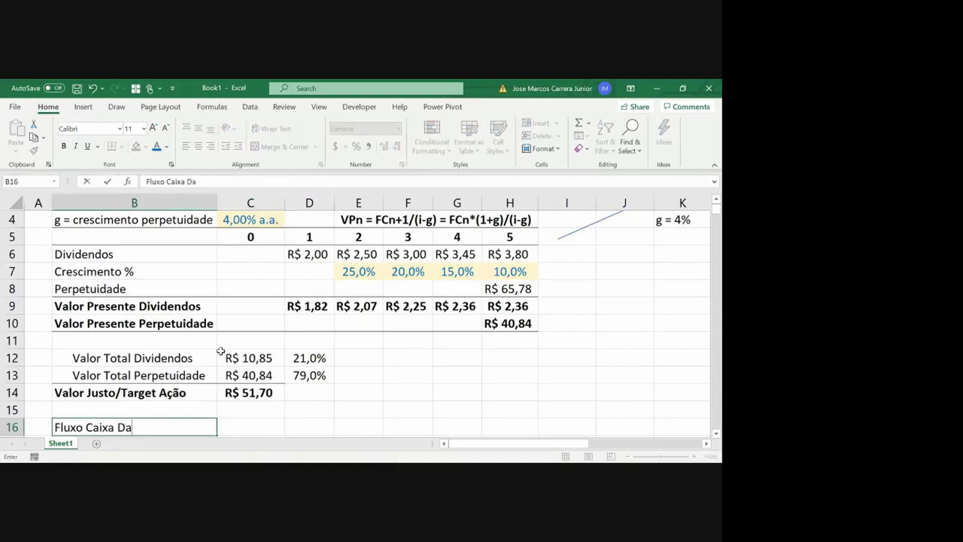
key("BackSpace")
key("BackSpace")
type("da Ação")
key("Tab")
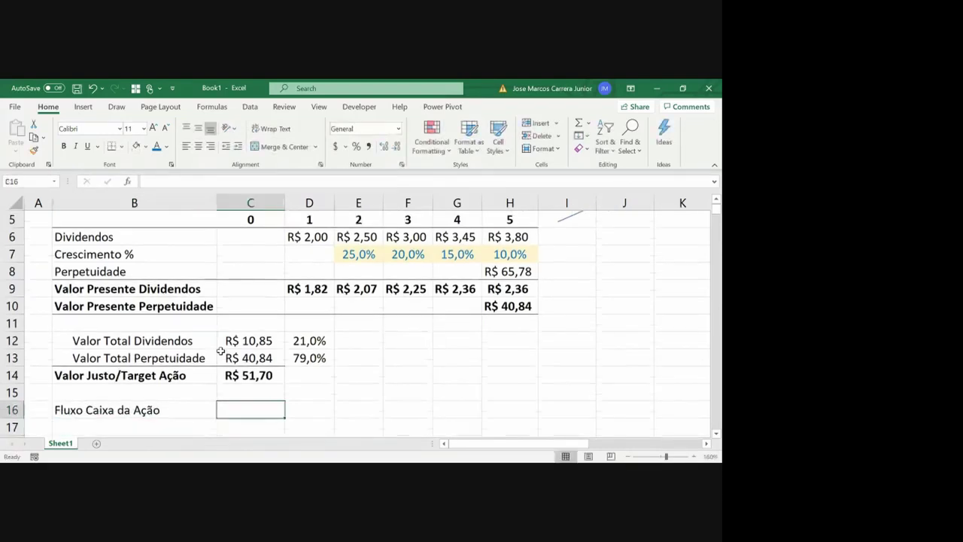
- Enter the year 0 purchase outflow =-C14 in C16 and center it
type("=-C14")
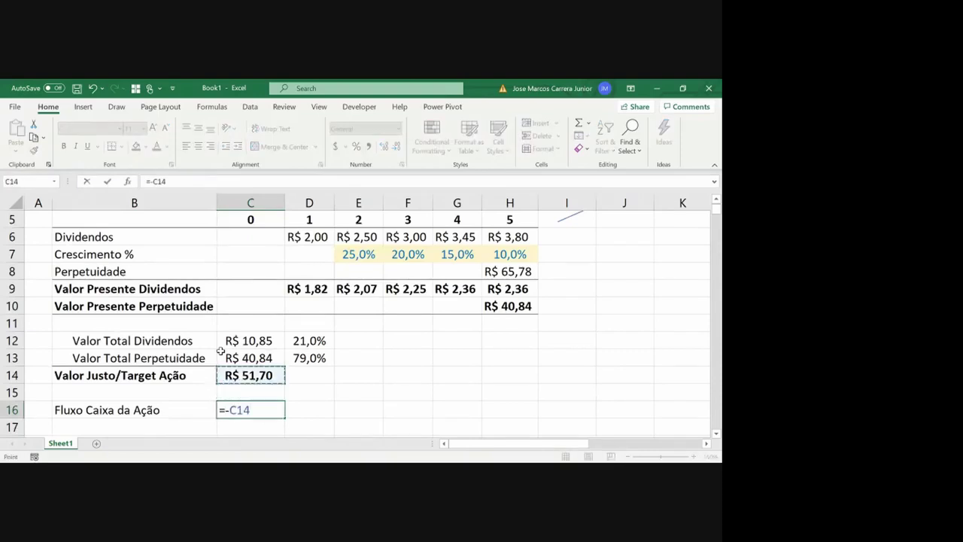
key("Return")
key("Up")
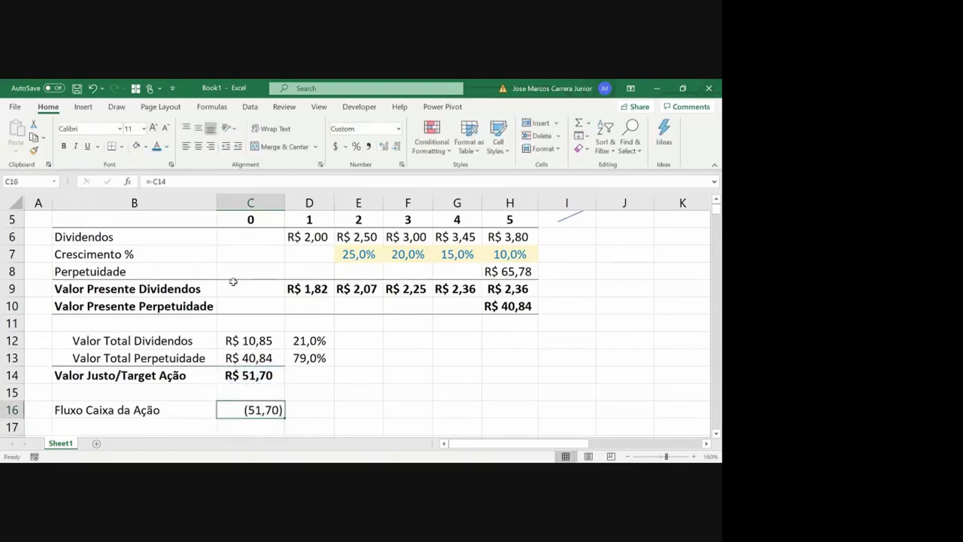
left_click(199, 147)
key("Tab")
type("=")
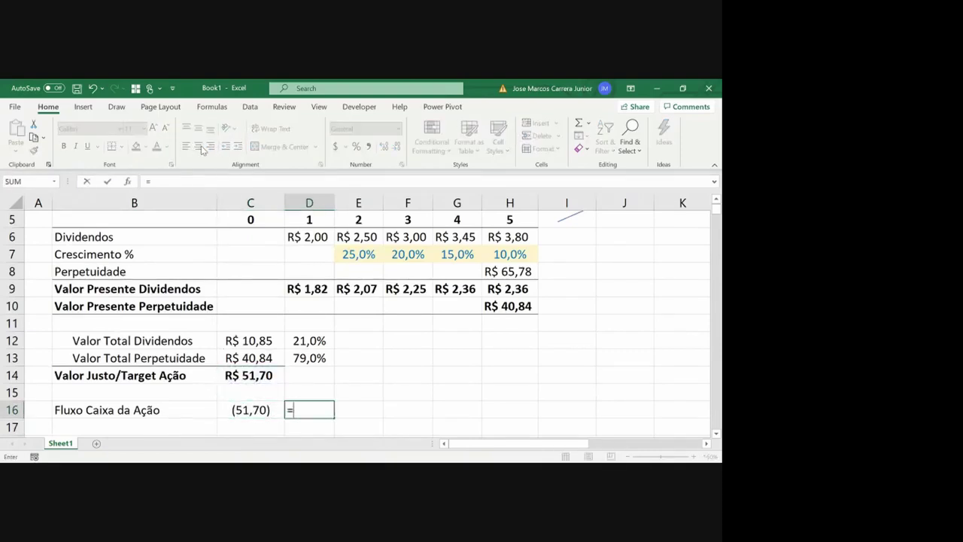
type("sum(")
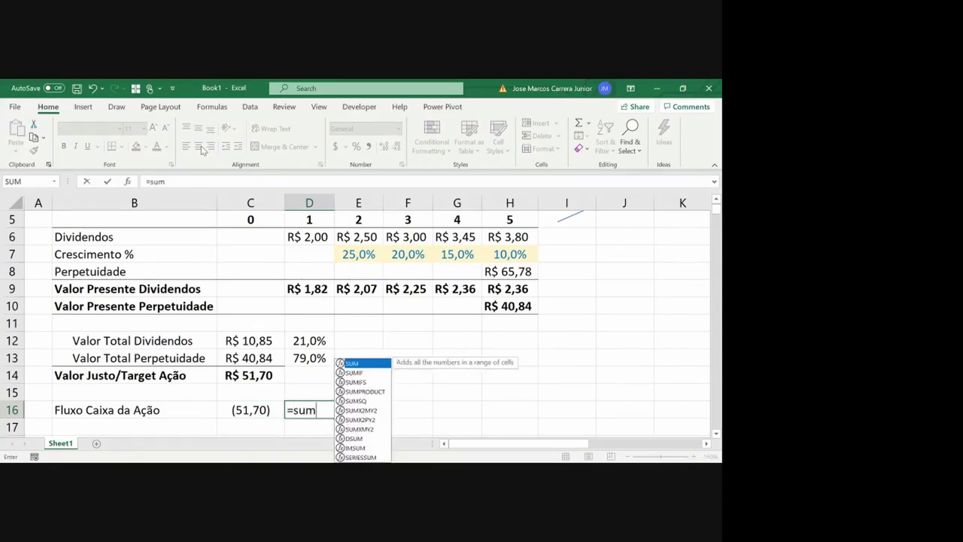
key("Up")
key("Up")
key("Up")
key("Up")
key("Up")
key("Up")
key("Up")
key("shift+Down")
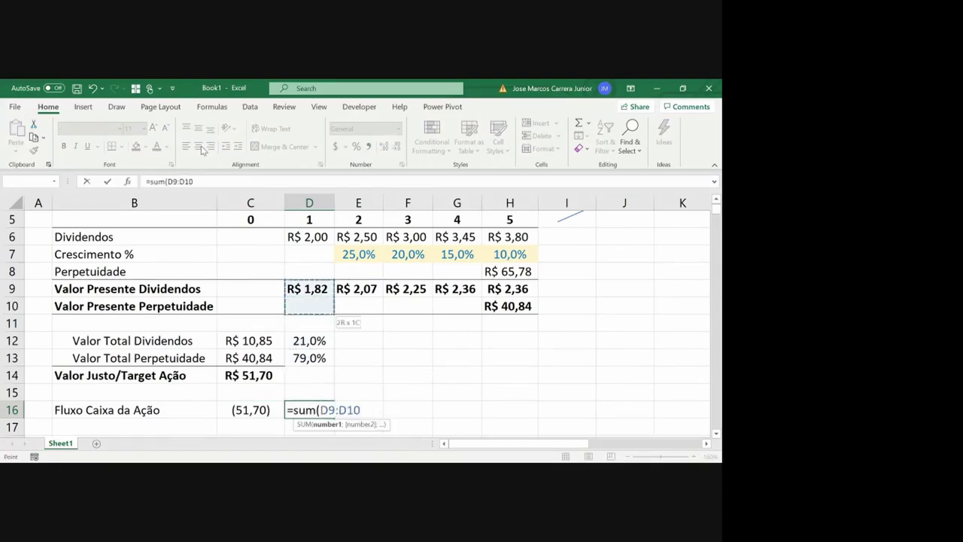
- Enter the formula =D6+D8 in D16 to add the year 1 dividend and perpetuity
key("Up")
key("Up")
key("Up")
key("Up")
key("Up")
key("Up")
key("Up")
key("Up")
key("Up")
key("Up")
key("Up")
key("Up")
key("Up")
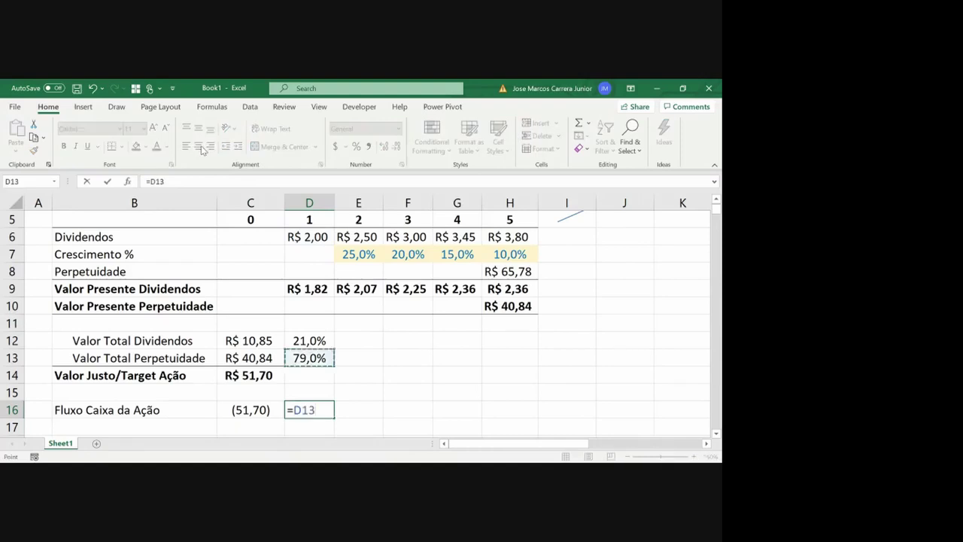
type("+")
key("Up")
key("Up")
key("Up")
key("Up")
key("Up")
key("Up")
key("Up")
key("Up")
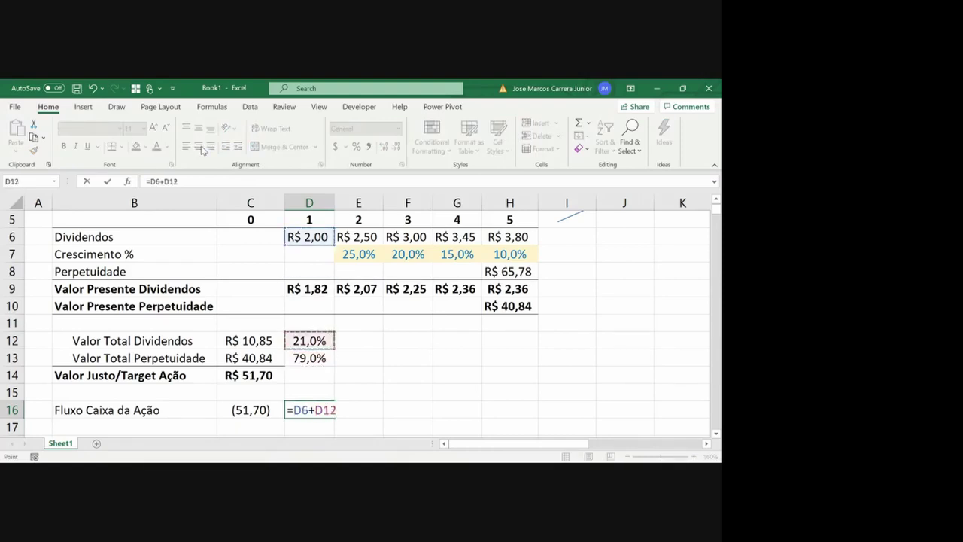
key("Return")
key("Up")
- Copy the cash flow formula from D16 across E16:H16
key("ctrl+c")
key("Right")
key("ctrl+v")
key("Right")
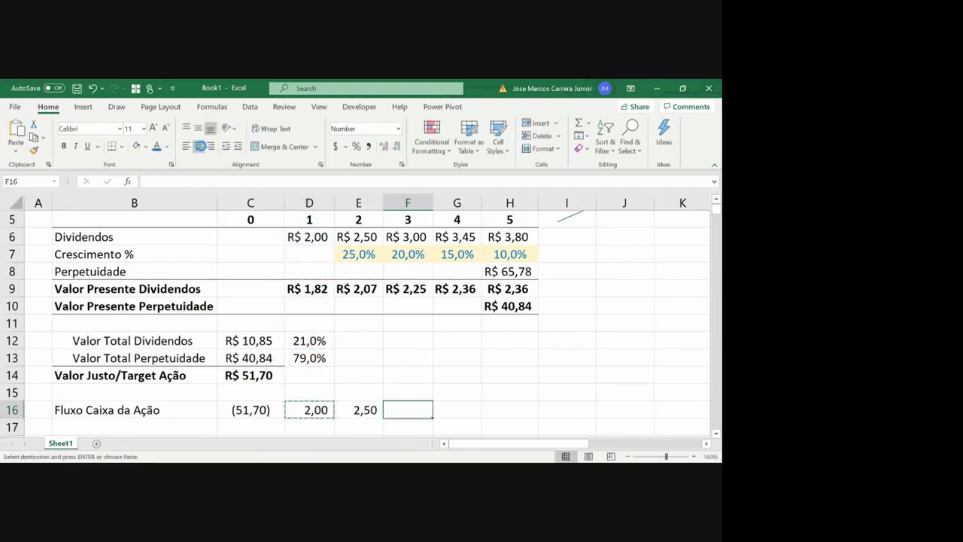
key("ctrl+v")
key("Right")
key("shift+Right")
key("ctrl+v")
key("Up")
key("Escape")
- Copy only the formatting of the dividends in D6:H6 onto the cash flows in D16:H16
key("Left")
key("Left")
key("Left")
key("Left")
key("Left")
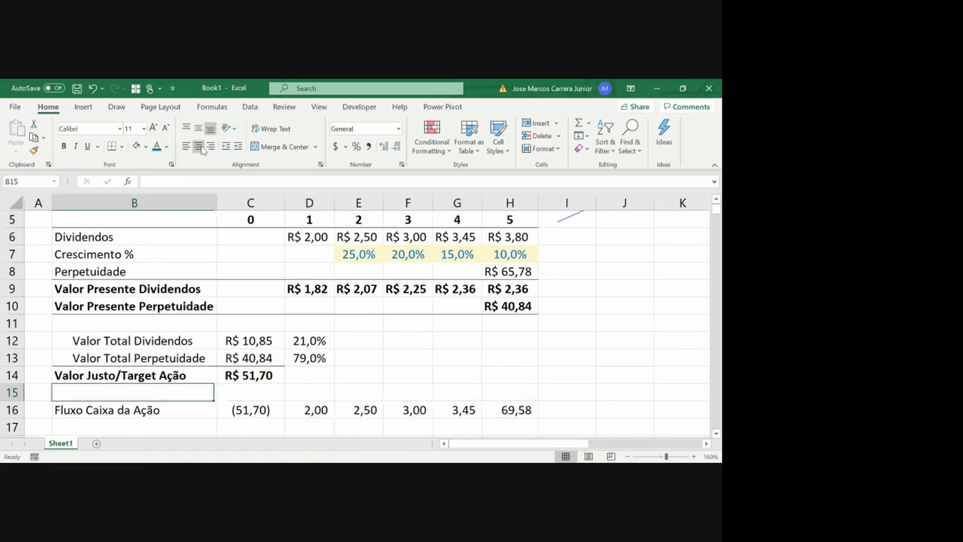
key("Right")
key("Right")
key("Up")
key("Up")
key("Up")
key("Up")
key("Up")
key("Up")
key("Up")
key("Up")
key("Up")
key("shift+Right")
key("shift+Right")
key("shift+Right")
key("shift+Right")
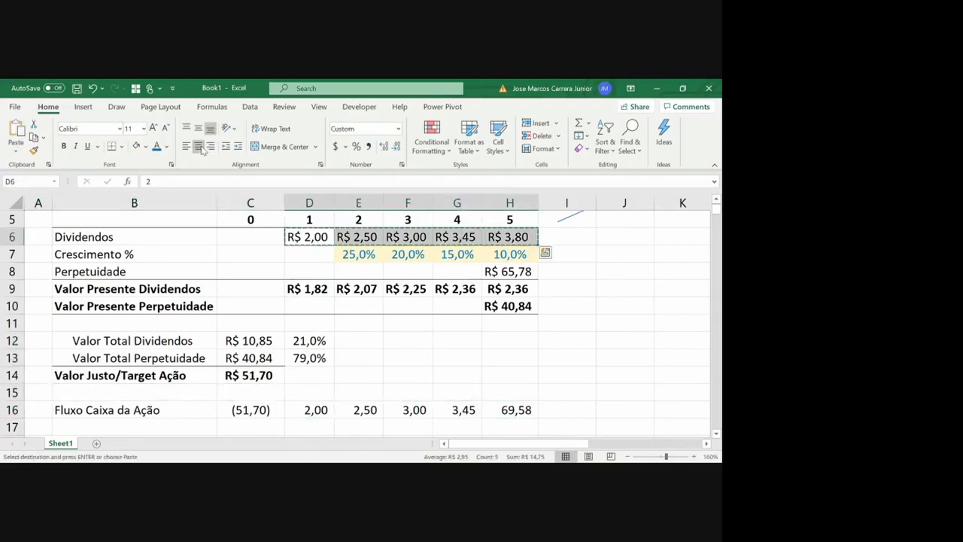
key("ctrl+c")
key("Down")
key("Down")
key("Down")
key("Down")
key("Down")
key("Down")
key("Down")
key("Down")
key("Down")
key("Down")
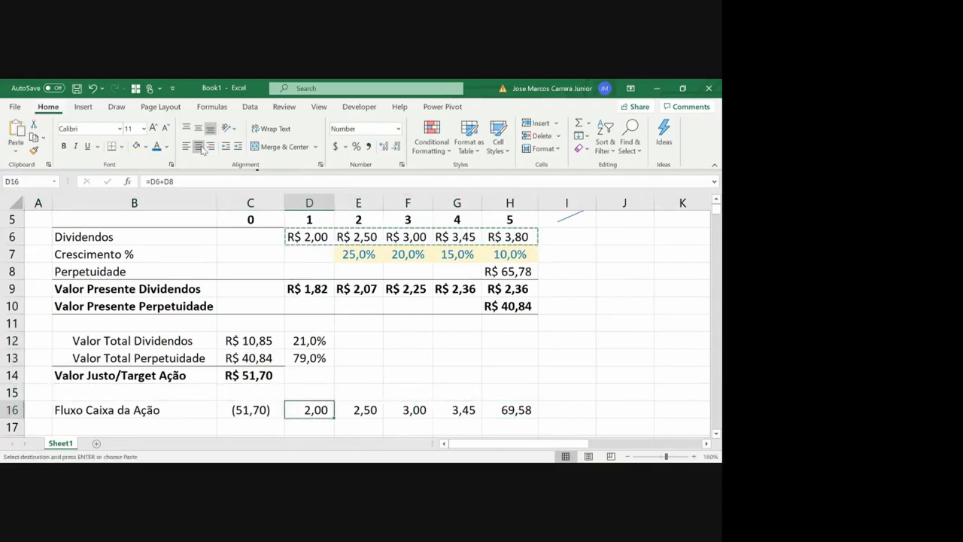
key("ctrl+alt+v")
key("t")
key("Return")
key("Escape")
- Calculate the internal rate of return of the cash flows in B17 with =IRR(C16:H16)
key("Left")
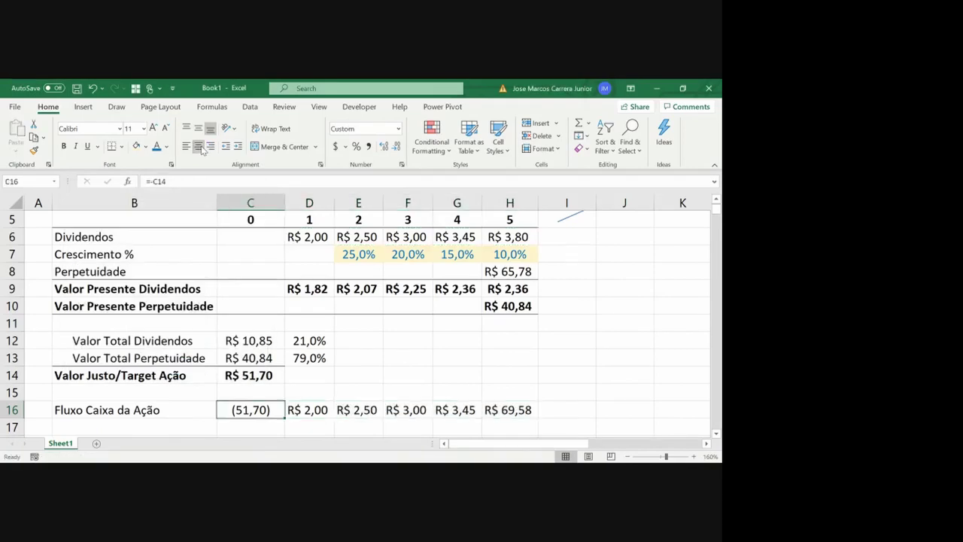
key("Left")
key("Down")
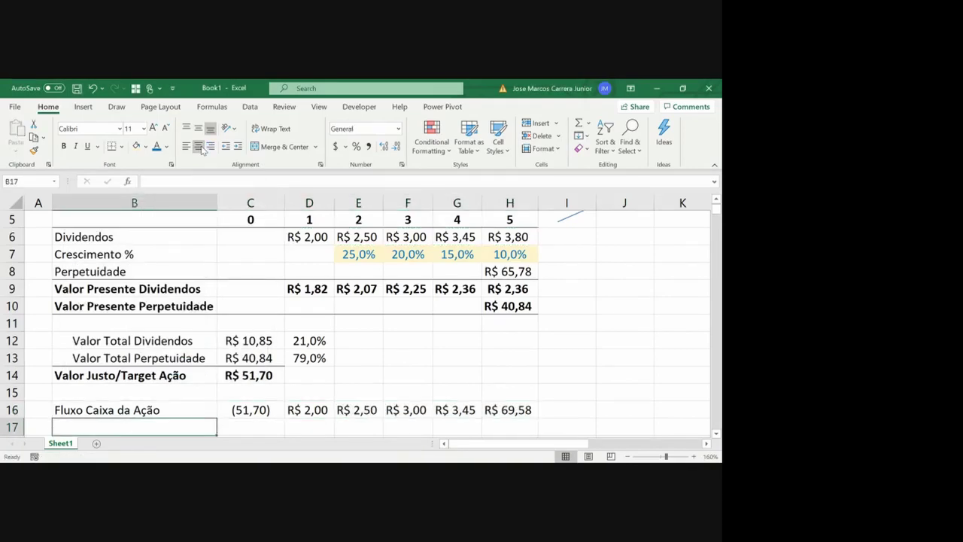
type("=irr(")
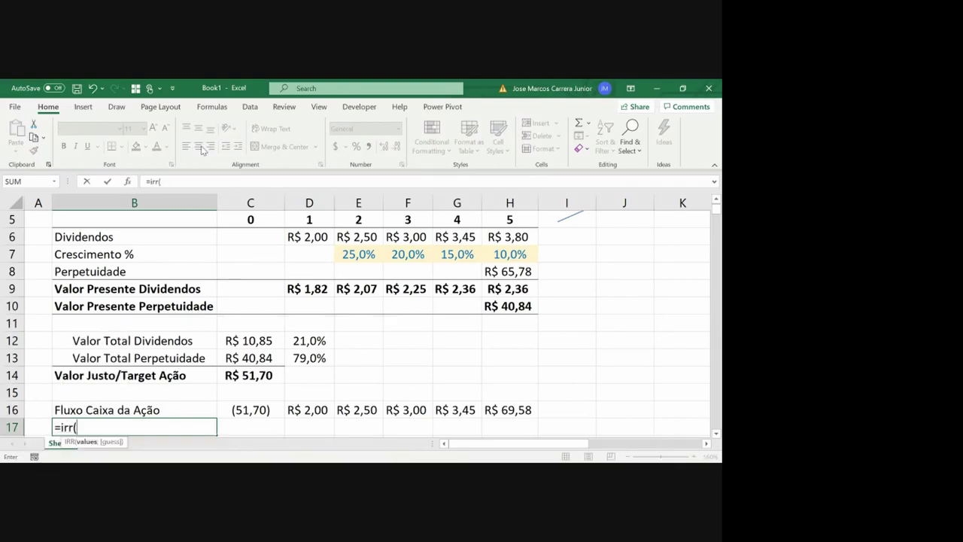
key("Right")
key("Up")
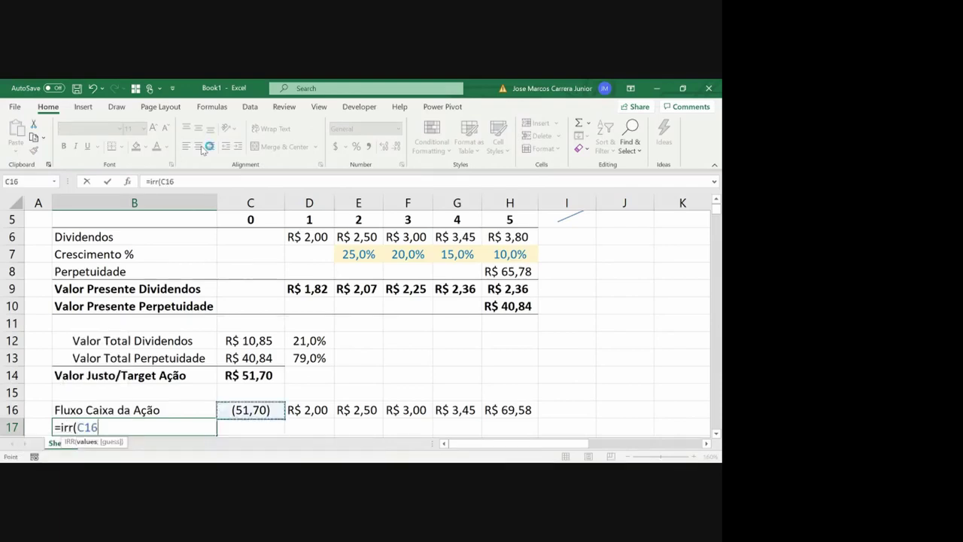
key("shift+Right")
key("shift+Right")
key("shift+Right")
key("shift+Right")
key("shift+Right")
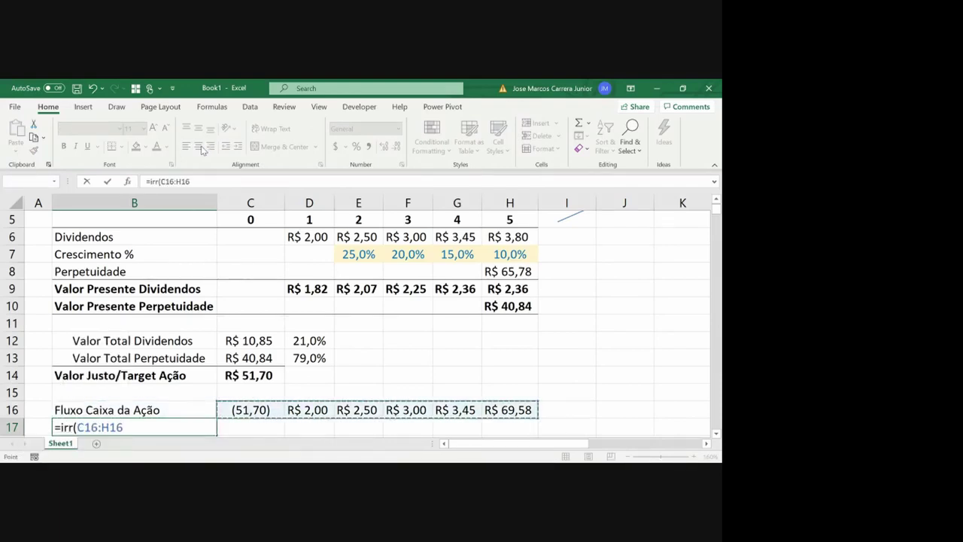
key("Return")
key("Up")
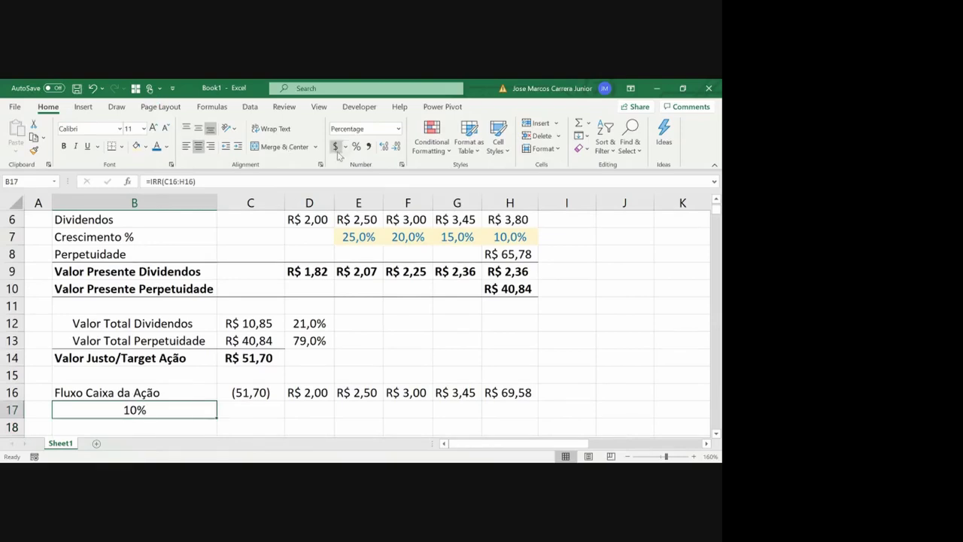
- Show the internal rate of return in B17 with two decimal places
double_click(383, 147)
key("Up")
key("Right")
key("Up")
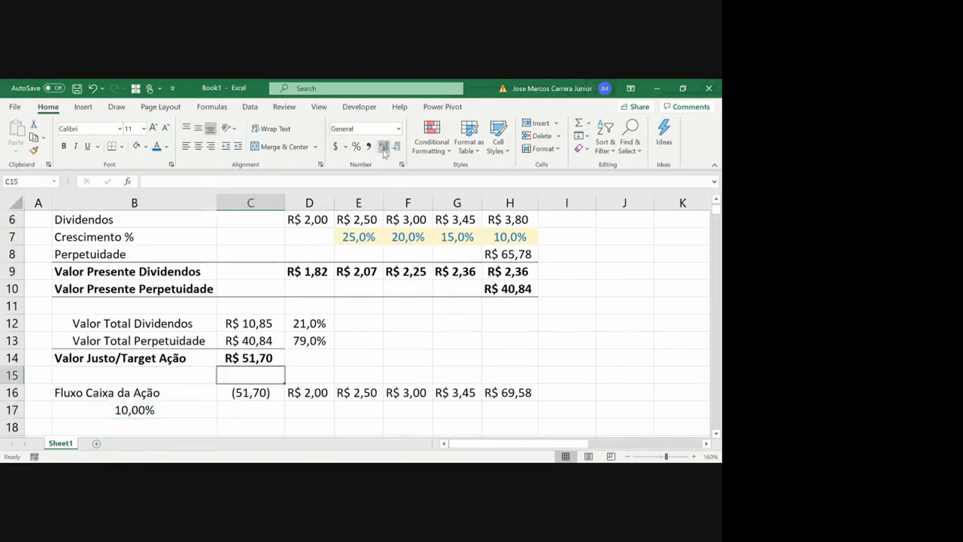
- Replace the initial outflow in C16 with -49 to test a lower purchase price
key("Down")
key("Right")
key("Left")
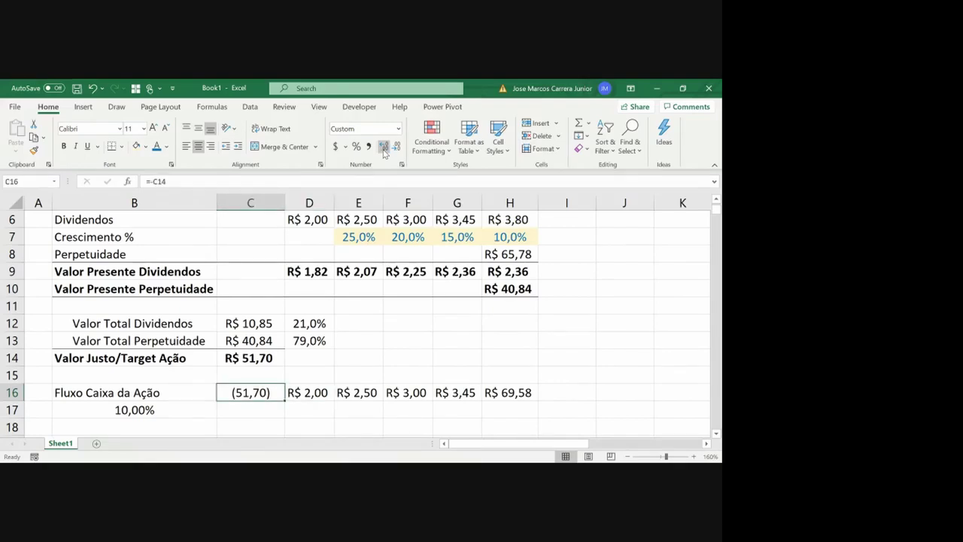
left_click(384, 148)
left_click(384, 149)
type("-49")
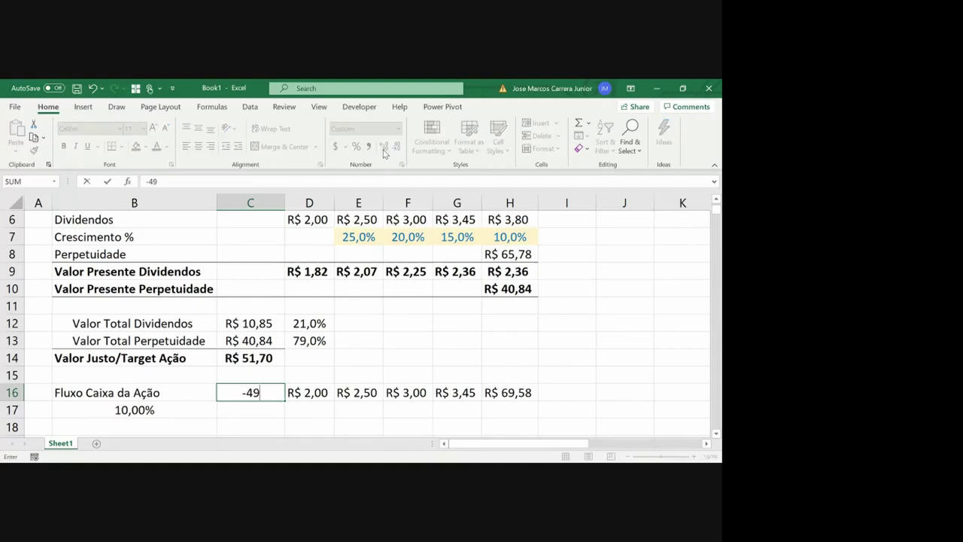
key("Return")
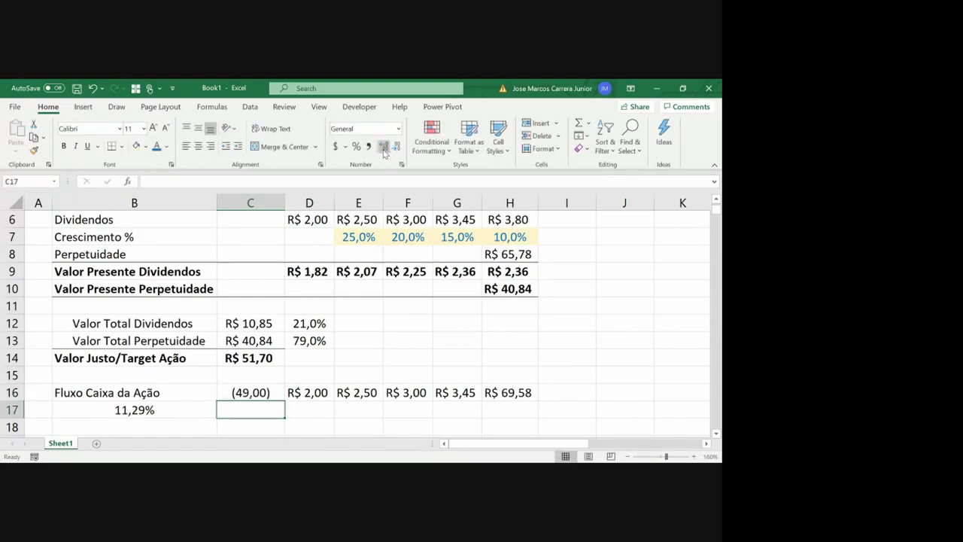
- Copy only the formatting of the risk/return rate in C3 onto the internal rate of return in B17
key("Up")
key("Up")
key("Up")
key("Up")
key("Up")
key("Up")
key("Up")
key("Up")
key("Up")
key("Up")
key("Up")
key("Up")
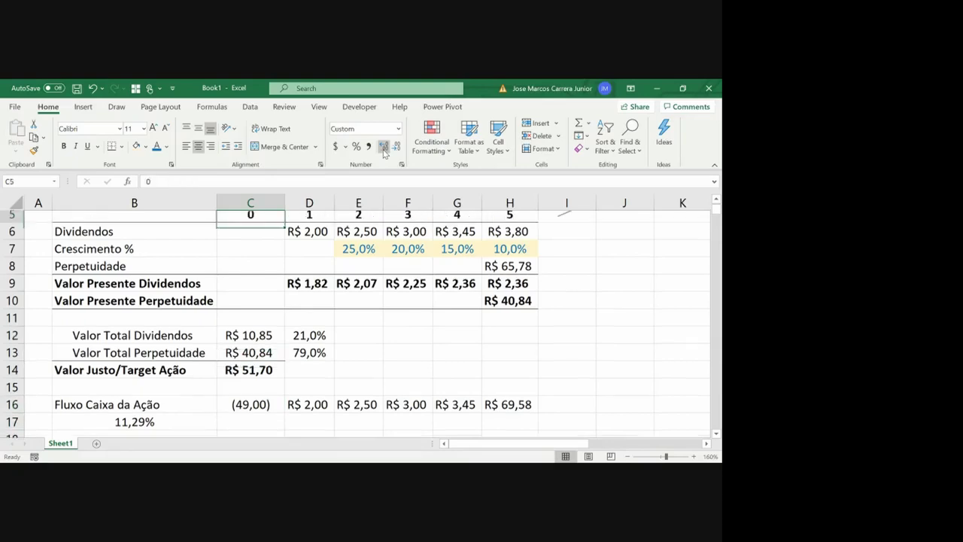
key("Up")
key("Up")
key("ctrl+c")
key("Down")
key("Down")
key("Down")
key("Down")
key("Down")
key("Down")
key("Down")
key("Down")
key("Down")
key("Down")
key("Down")
key("Down")
key("Down")
key("Down")
key("Down")
key("Down")
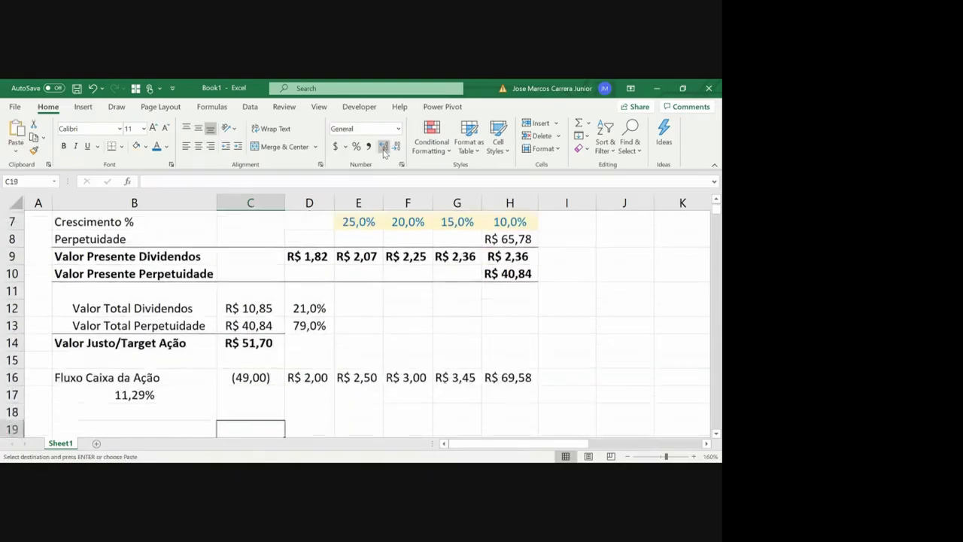
key("Up")
key("Up")
key("Left")
key("ctrl+v")
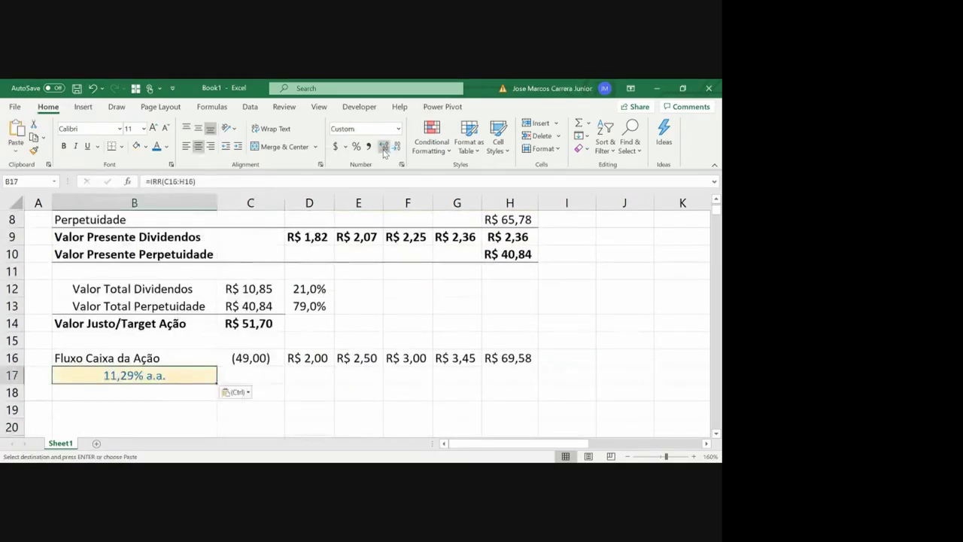
key("Escape")
key("Right")
key("Left")
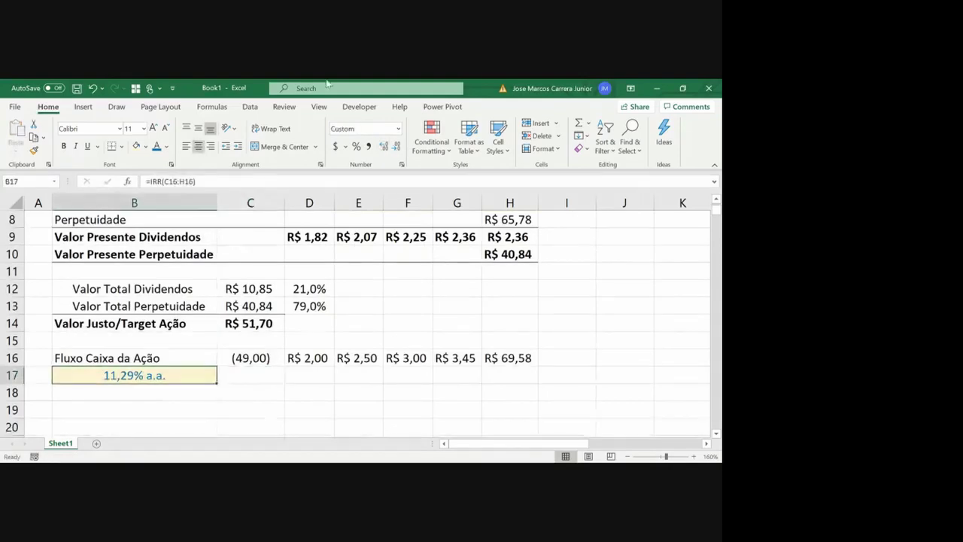
- Give B17 an automatic black font with no fill, and make it bold
left_click(167, 146)
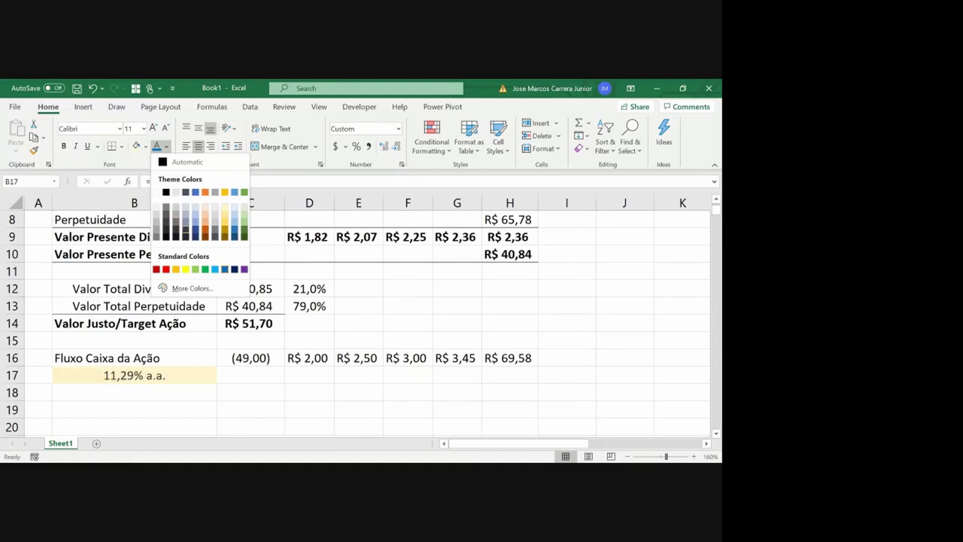
key("Escape")
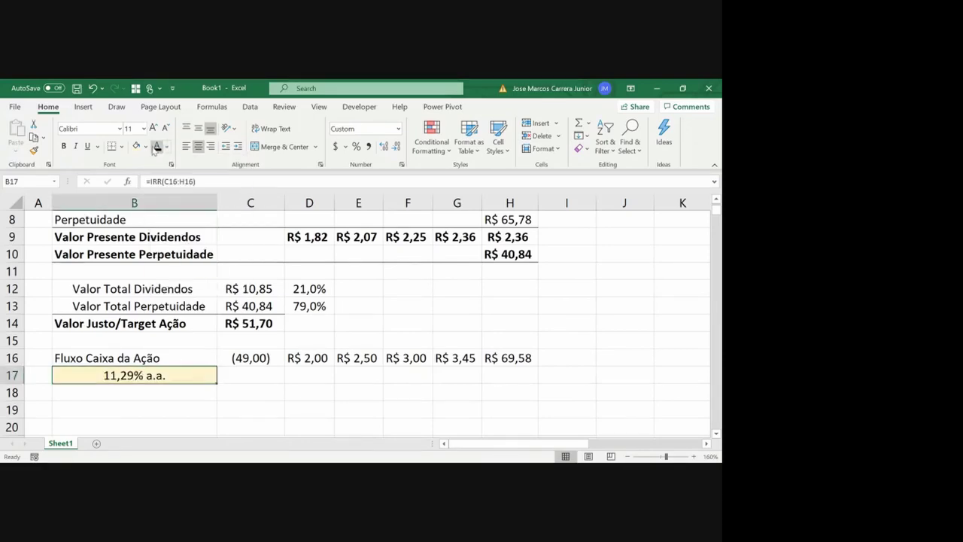
left_click(145, 146)
left_click(172, 269)
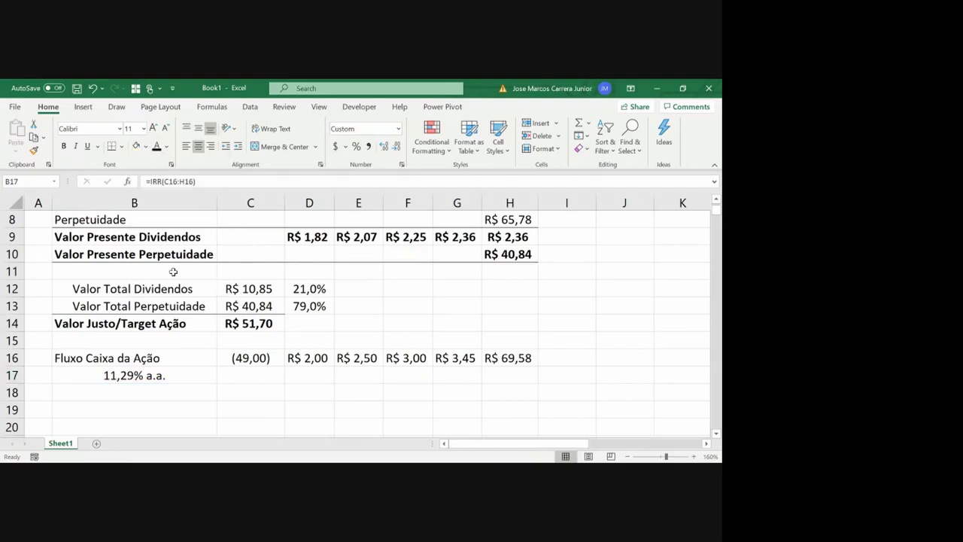
key("ctrl+b")
- Link the initial outflow in C16 back to the fair value with =-C14
left_click(225, 352)
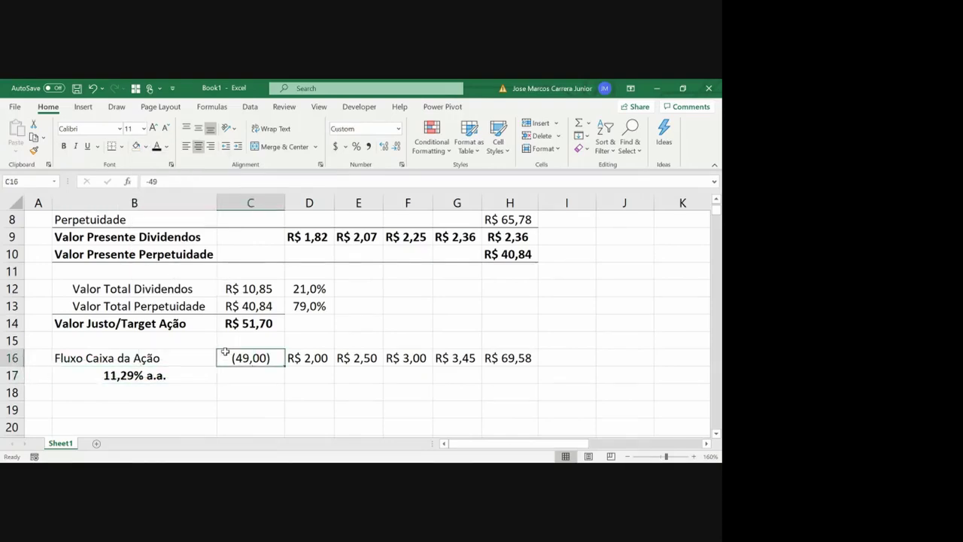
type("=-C14")
key("Return")
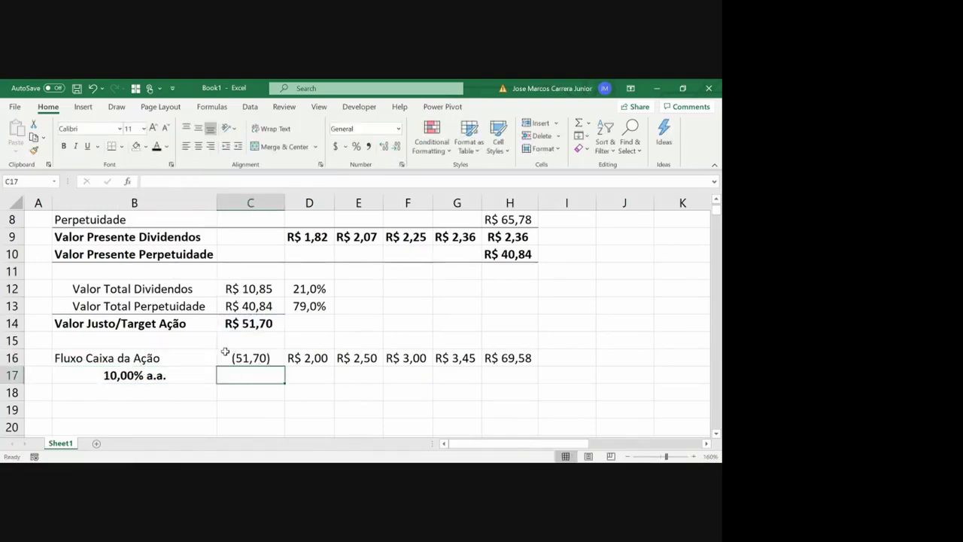
- Replace the initial outflow in C16 with -55 to test a higher purchase price
left_click(225, 352)
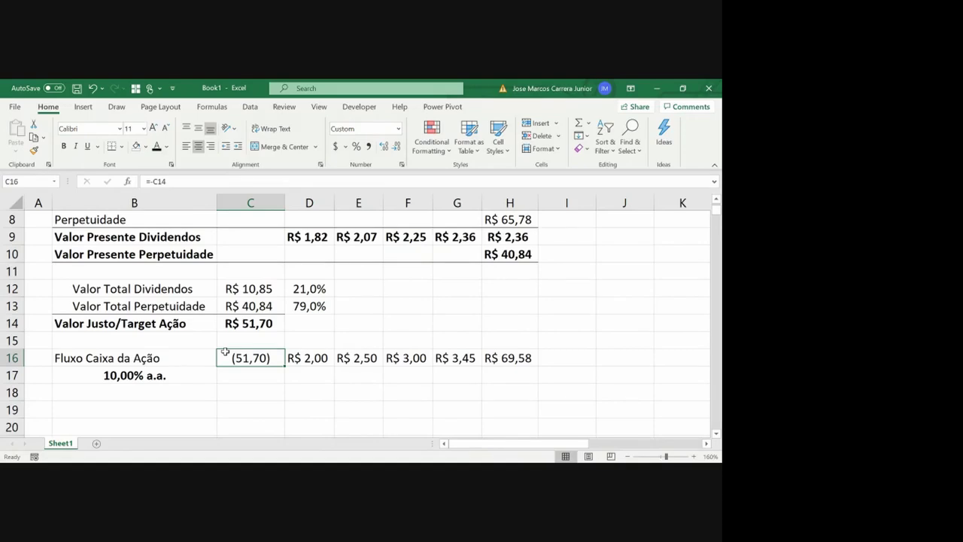
type("55")
key("BackSpace")
key("BackSpace")
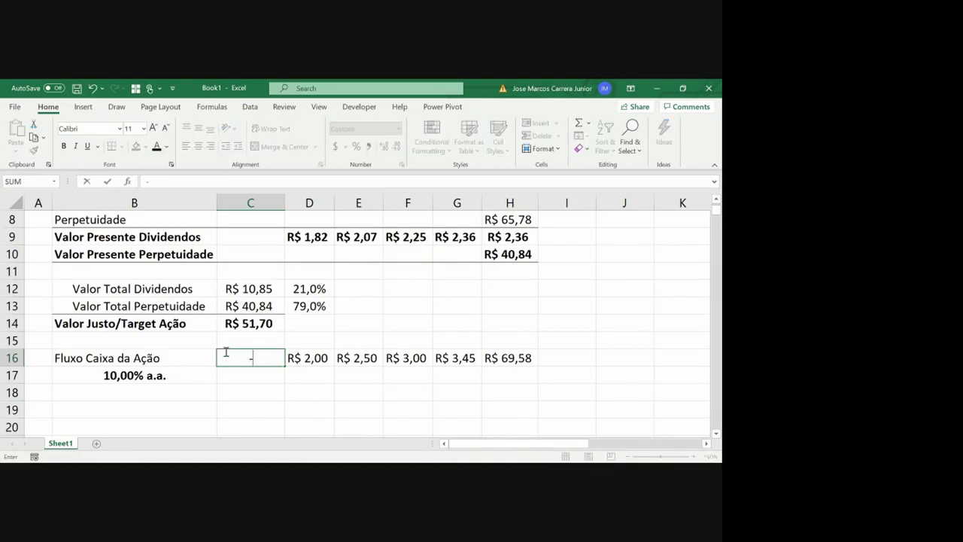
type("-55")
key("Return")
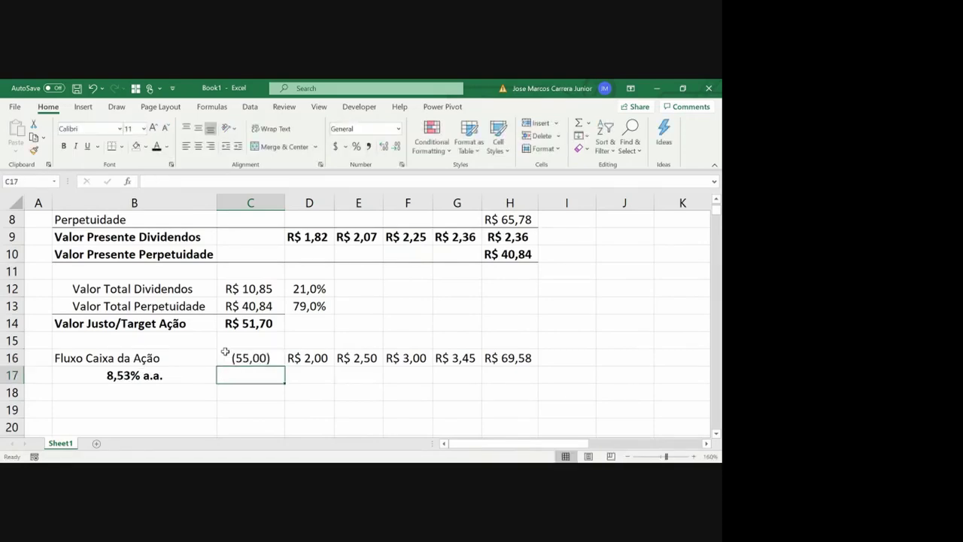
key("Left")
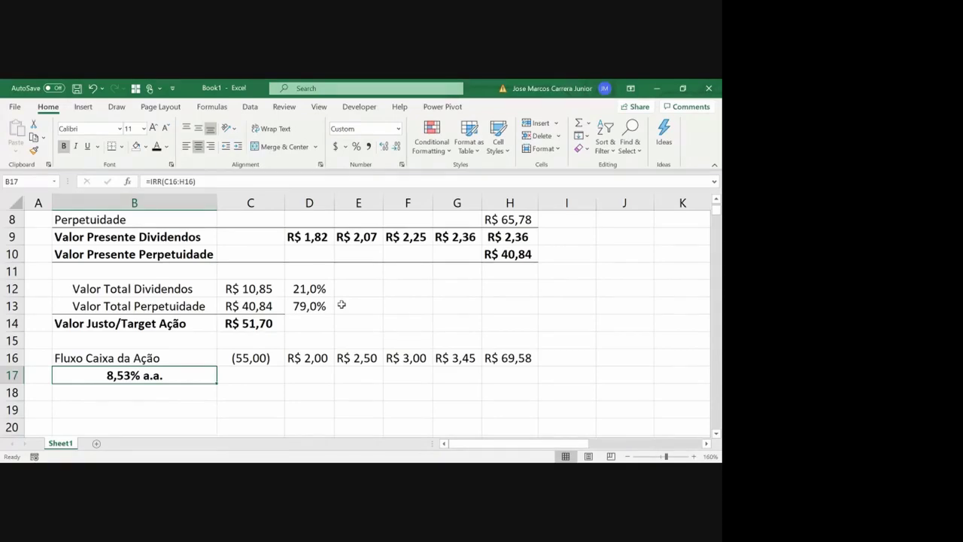
- Restore the initial outflow in C16 as the negative of the fair value in C14
key("Up")
key("Right")
type("-")
key("Up")
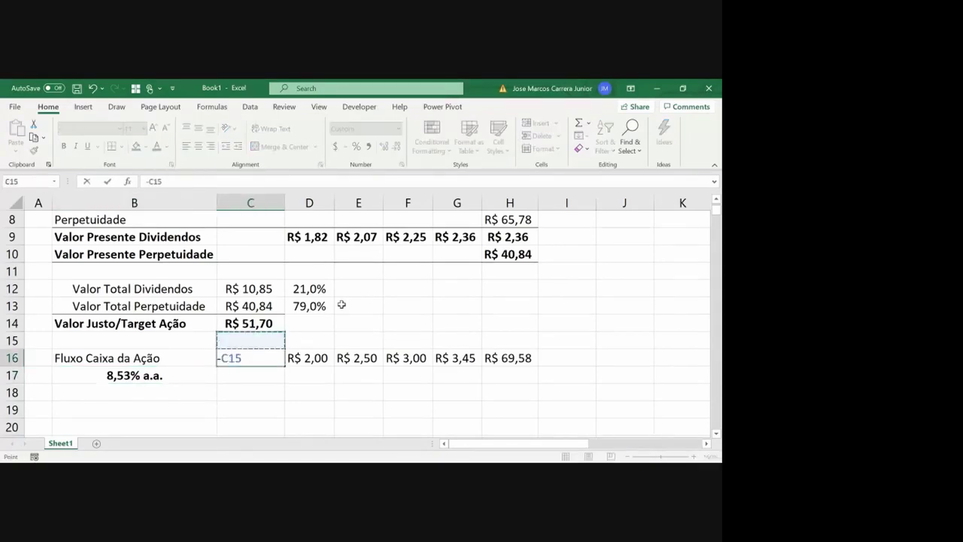
key("Up")
key("Return")
- Review the return and perpetuity growth assumptions above the dividend table
key("Up")
key("Up")
key("Up")
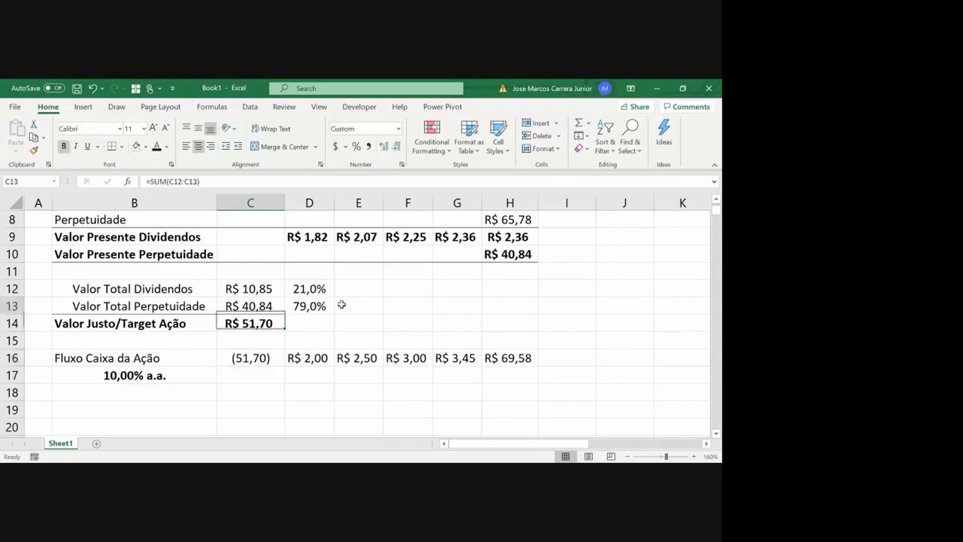
key("Up")
key("Up")
key("Up")
key("Up")
key("Up")
key("Up")
key("Up")
key("Up")
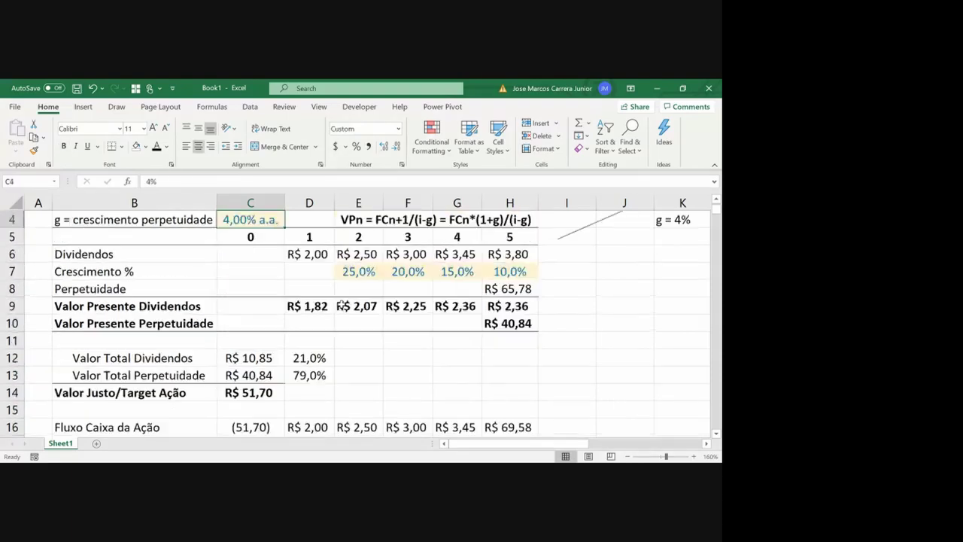
- Calculate the net present value of the future cash flows in B18 with =NPV($C$3;D16:H16)
key("Down")
key("Down")
key("Down")
key("Down")
key("Down")
key("Down")
key("Down")
key("Down")
key("Down")
key("Down")
key("Down")
key("Down")
key("Left")
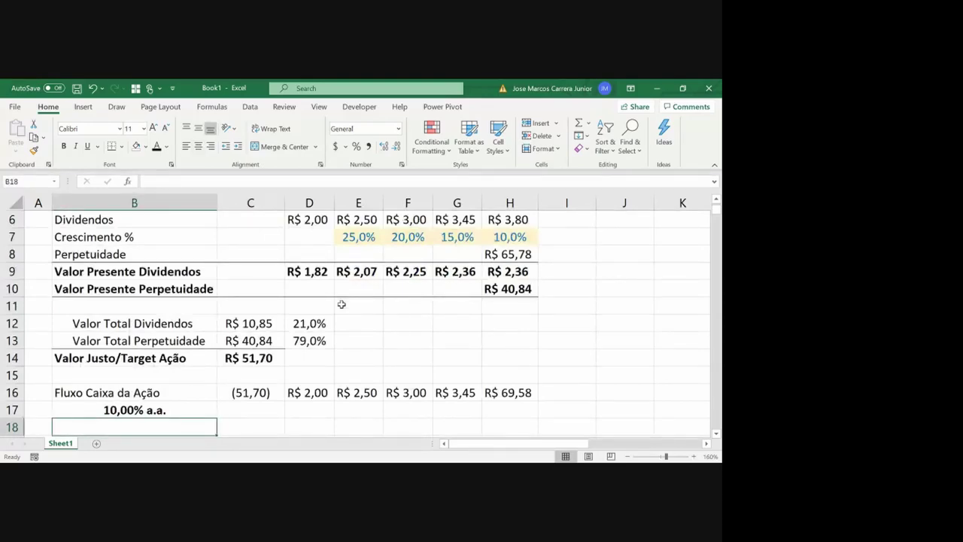
type("=")
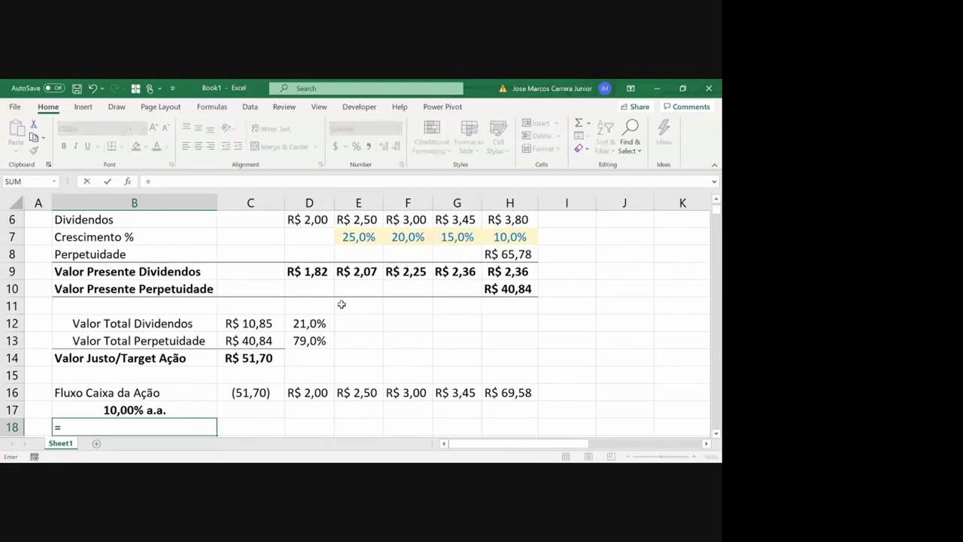
type("npv(")
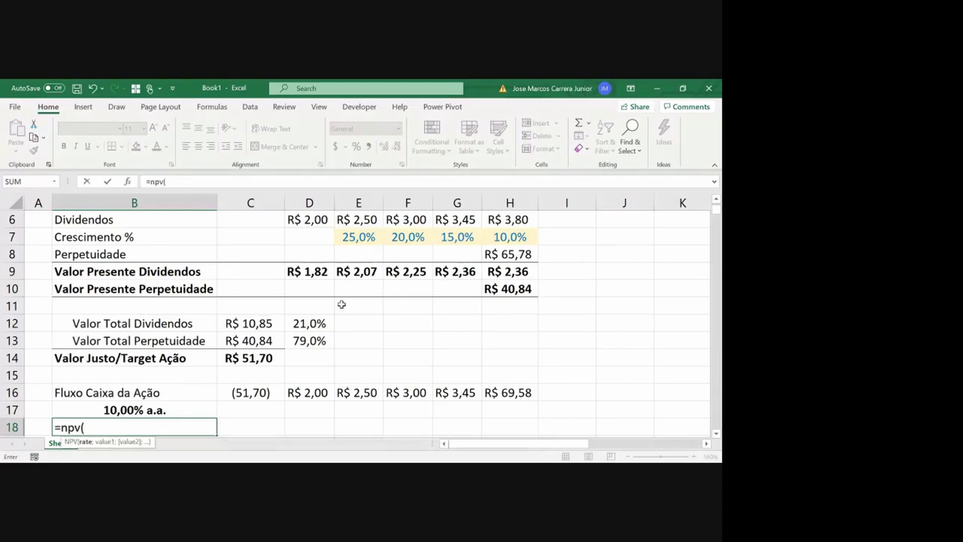
left_click(170, 255)
key("Up")
key("Up")
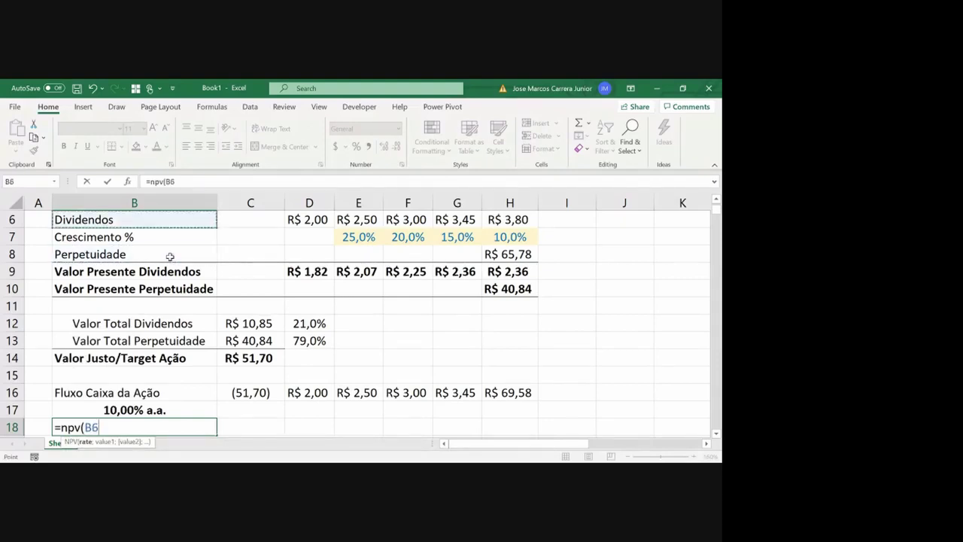
key("Up")
key("Up")
key("Up")
key("Up")
key("Up")
key("Down")
key("Down")
key("Right")
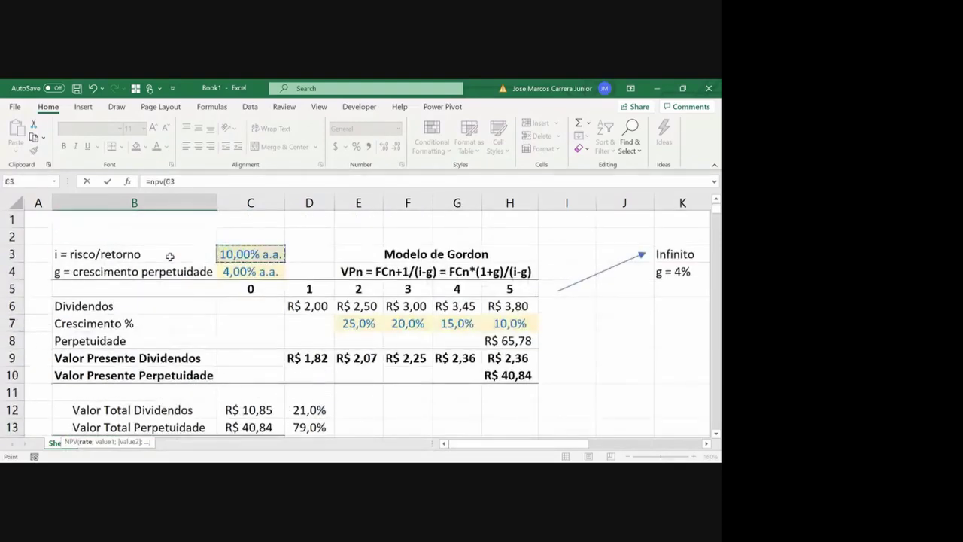
key("F4")
type(";")
key("Right")
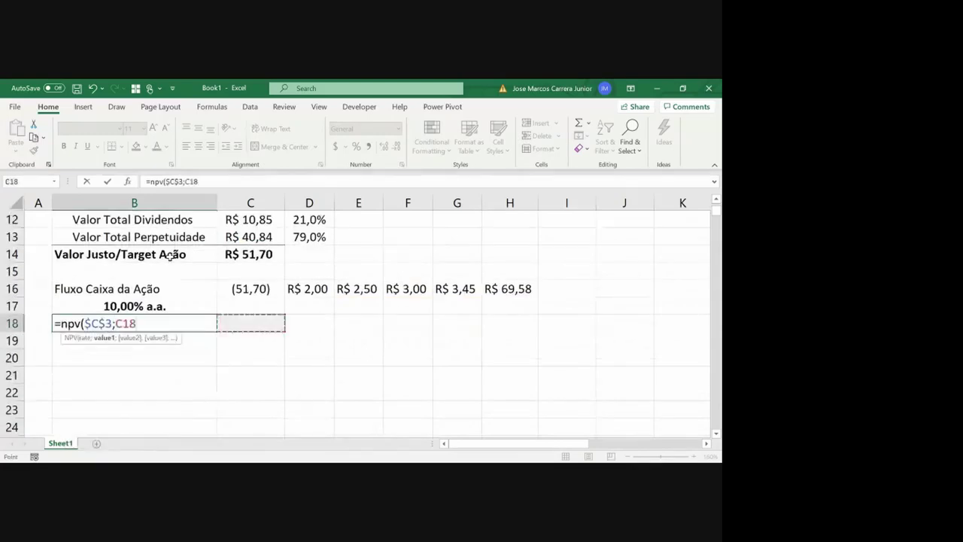
key("Right")
key("Up")
key("Up")
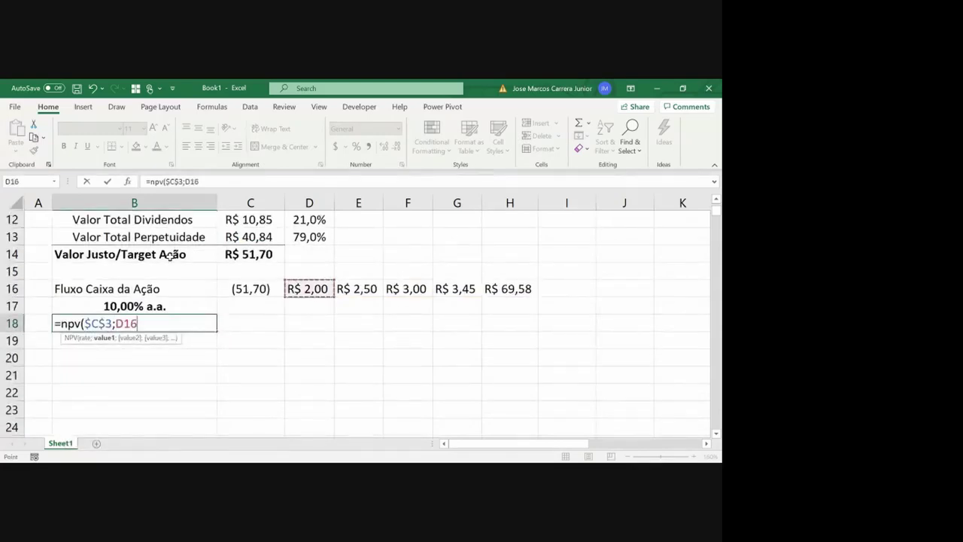
key("ctrl+shift+Right")
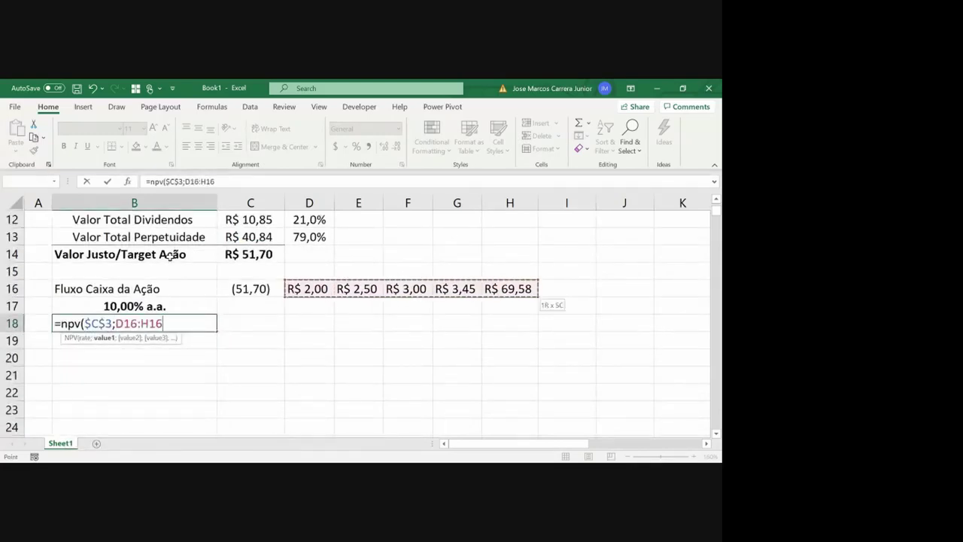
type(")")
key("Return")
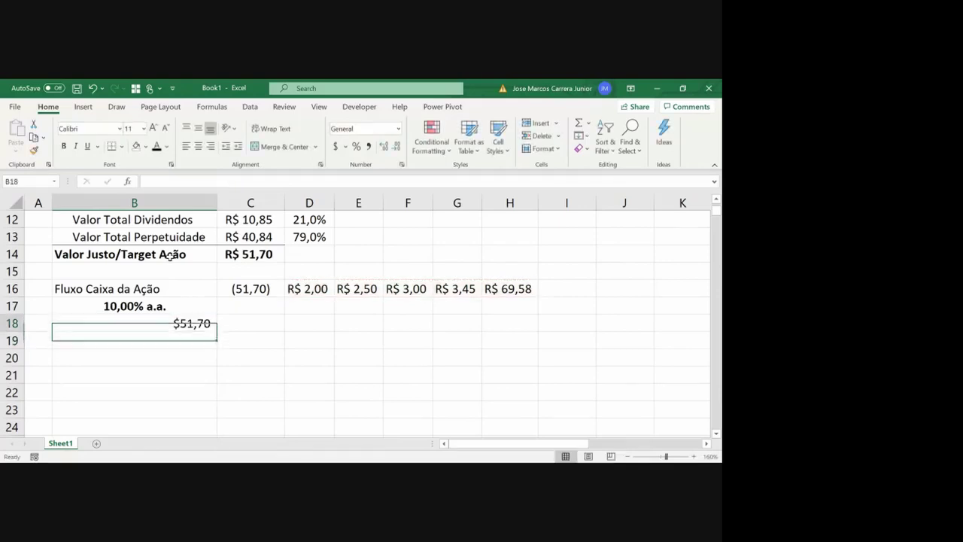
- Move the NPV formula from B18 to C15, directly below the fair value
key("Up")
key("ctrl+x")
key("Up")
key("Up")
key("Up")
key("Right")
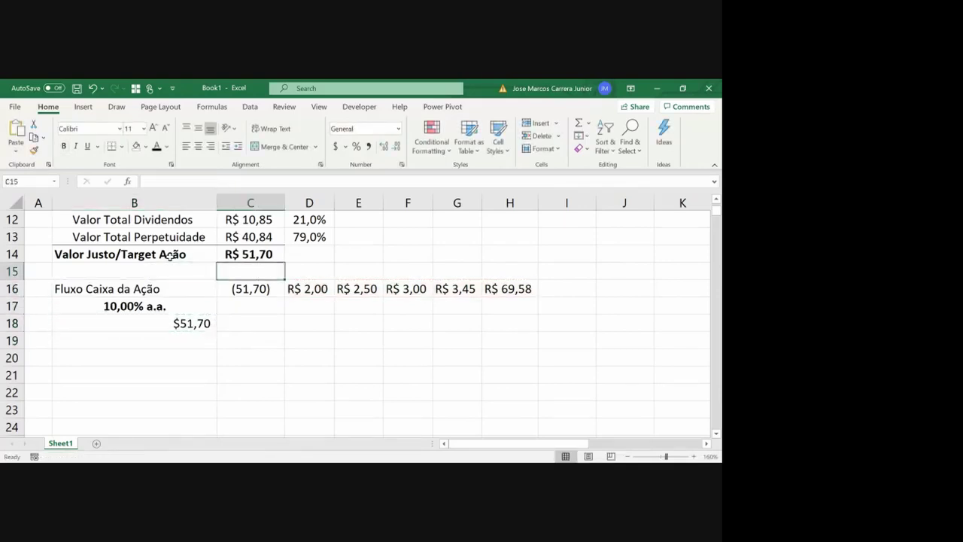
key("ctrl+v")
- Insert a blank row above the stock's cash flow row 16
key("Down")
key("Home")
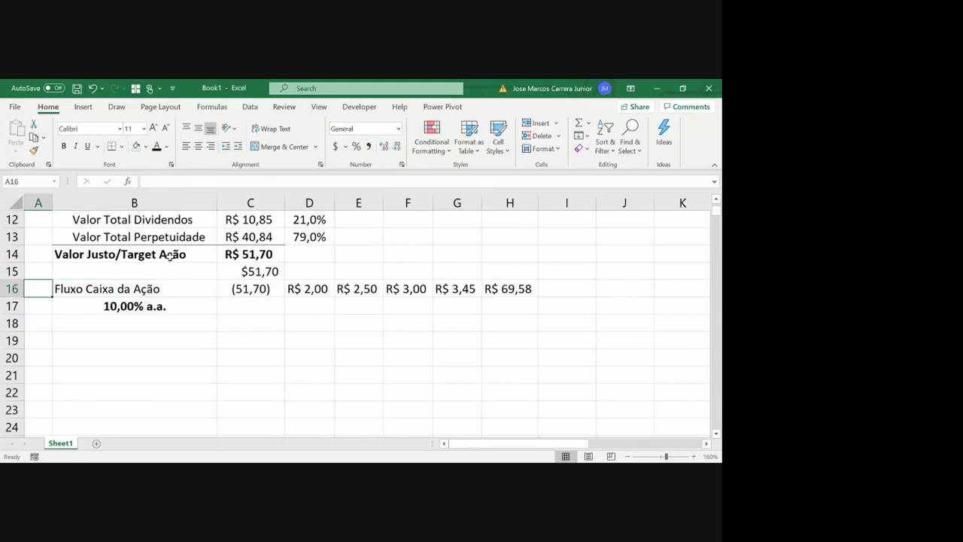
key("ctrl+shift+Right")
key("ctrl+shift+Right")
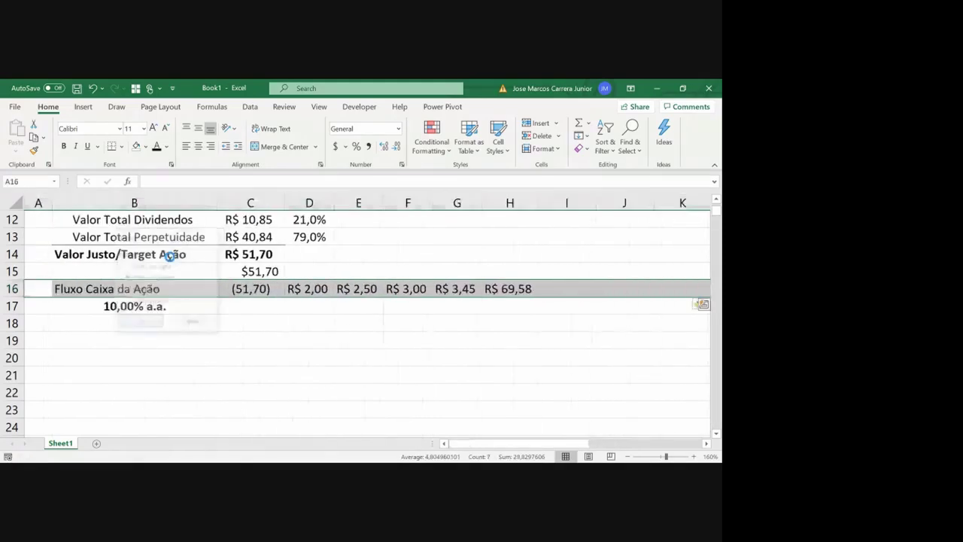
- Make the NPV value in C15 bold and centre it
key("Up")
key("Right")
key("Right")
key("Left")
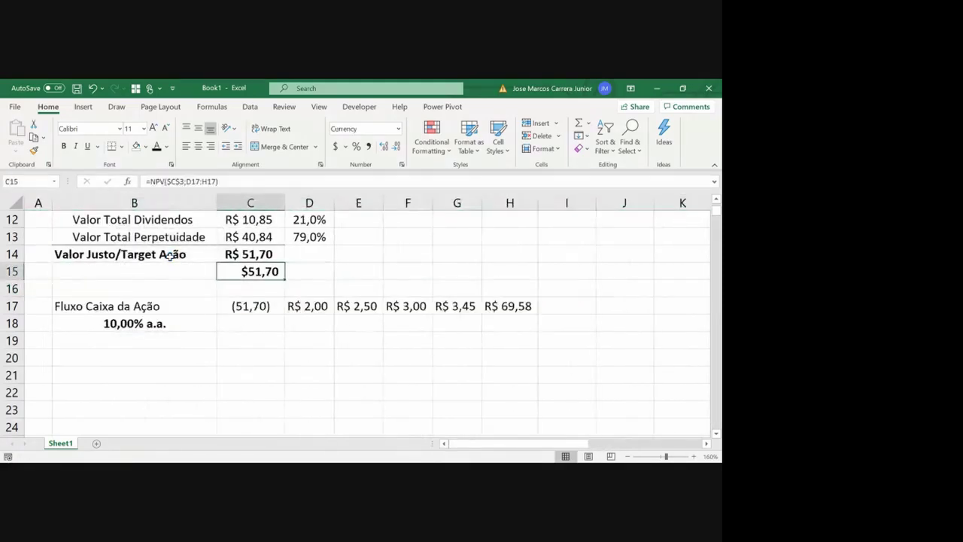
key("ctrl+b")
key("ctrl+u")
key("ctrl+u")
left_click(198, 147)
- Apply the R$ number format of the totals above to the NPV in C15, keeping its formula
key("Up")
key("Up")
key("ctrl+c")
key("Down")
key("Down")
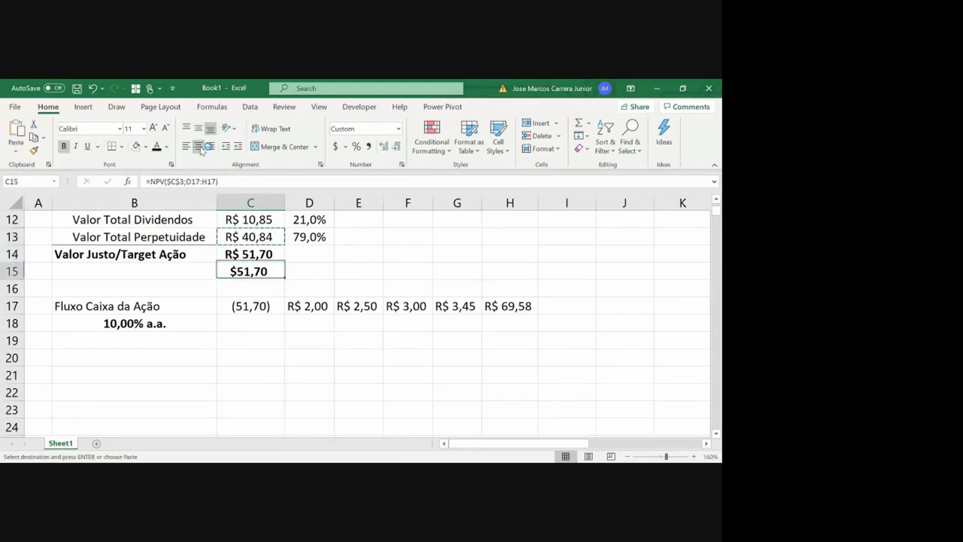
key("Up")
key("Up")
key("Up")
key("Up")
key("Down")
key("ctrl+c")
key("Down")
key("Down")
key("Down")
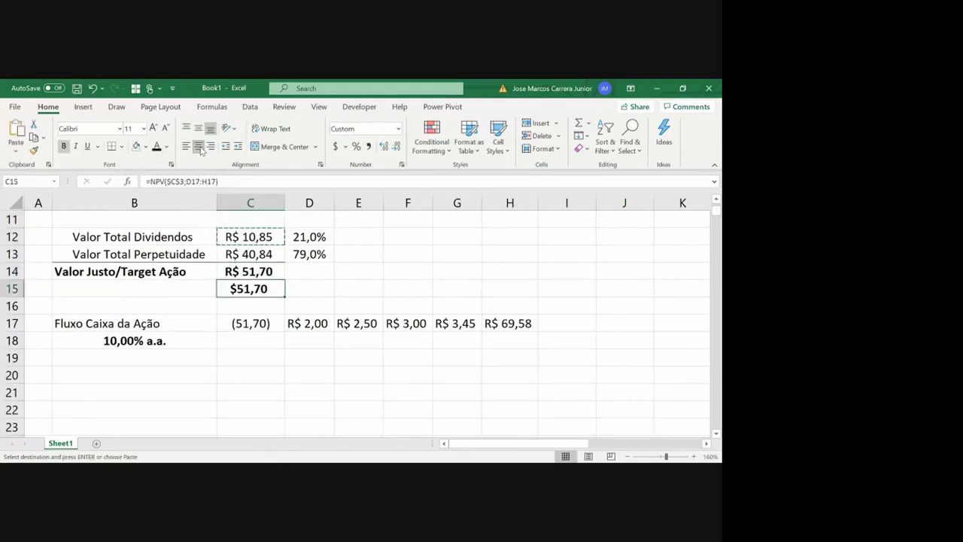
key("Return")
key("Up")
key("Down")
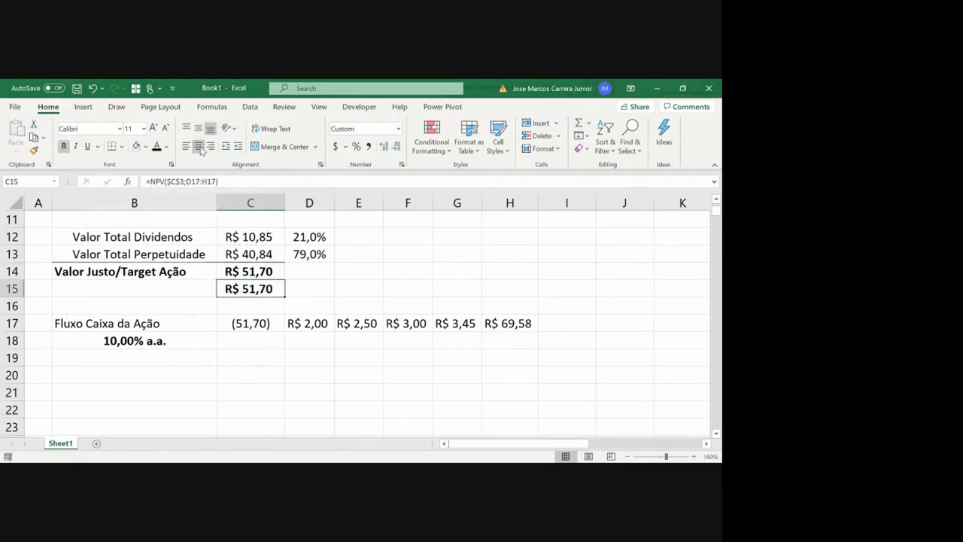
- Examine which discount rate and cash flow cells the NPV formula in C15 refers to
key("Up")
key("Up")
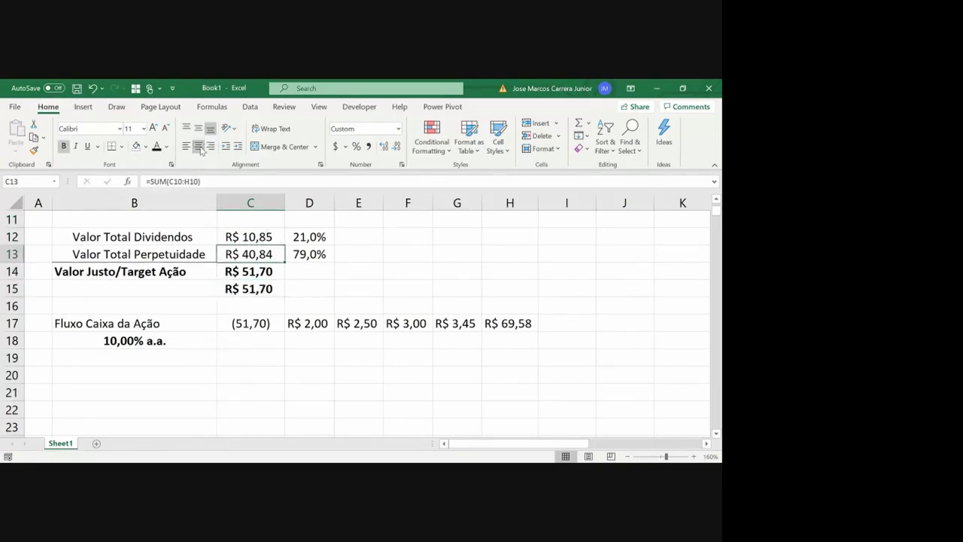
scroll(202, 151, "up", 4)
key("Down")
key("Down")
key("F2")
key("Escape")
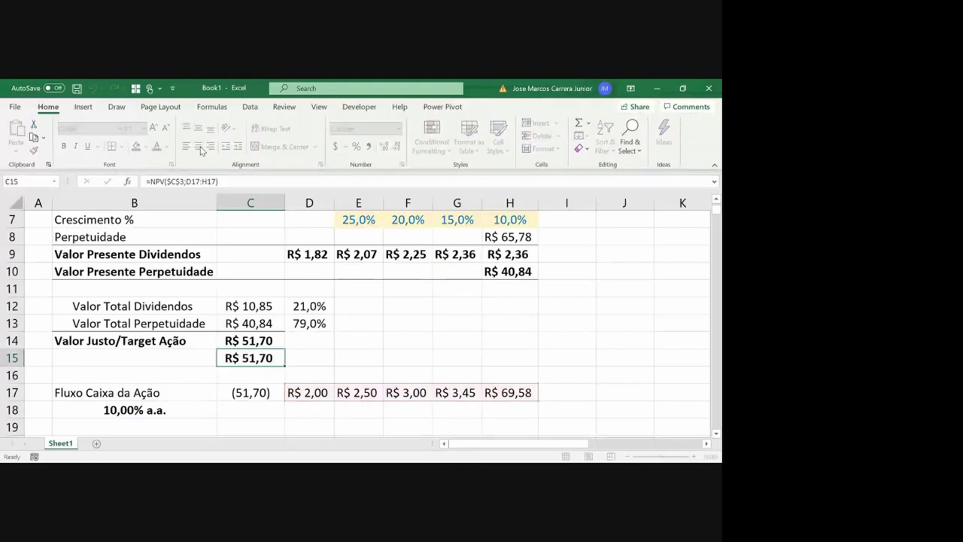
key("Up")
key("Up")
key("Up")
key("Up")
key("Up")
key("Up")
key("Up")
key("Up")
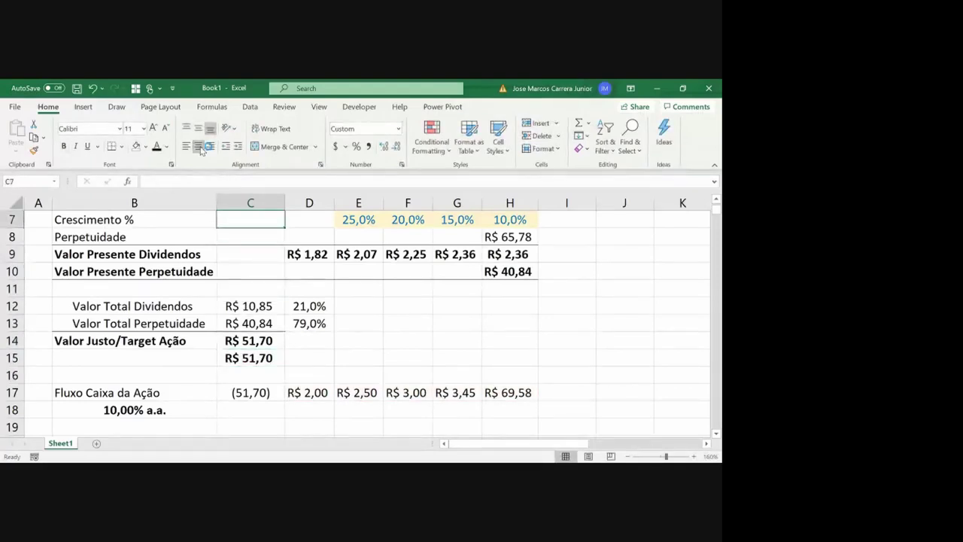
key("Up")
key("Up")
key("Up")
key("Down")
key("Down")
key("Down")
key("Down")
key("Down")
key("Down")
key("Down")
key("Down")
key("Down")
key("Down")
key("Down")
key("Down")
key("Down")
key("Down")
key("Up")
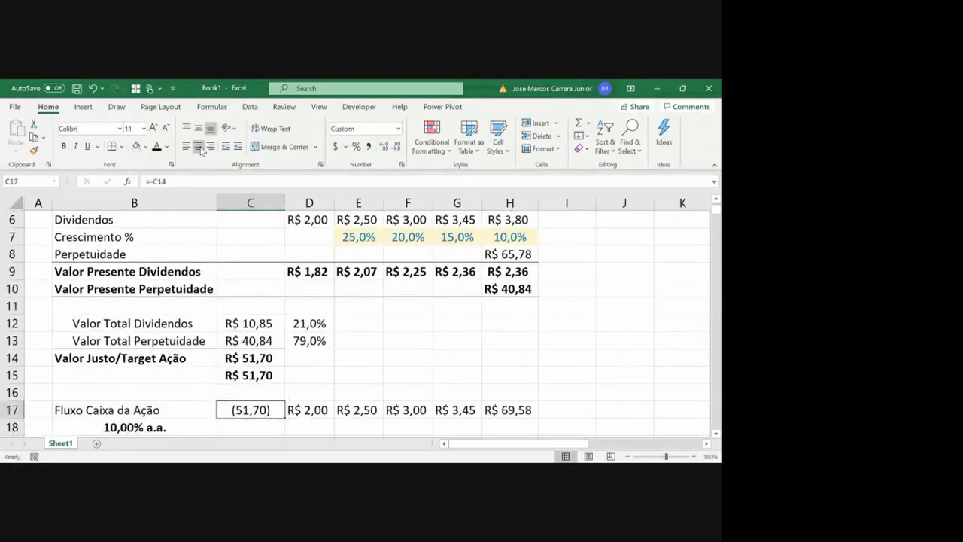
key("Up")
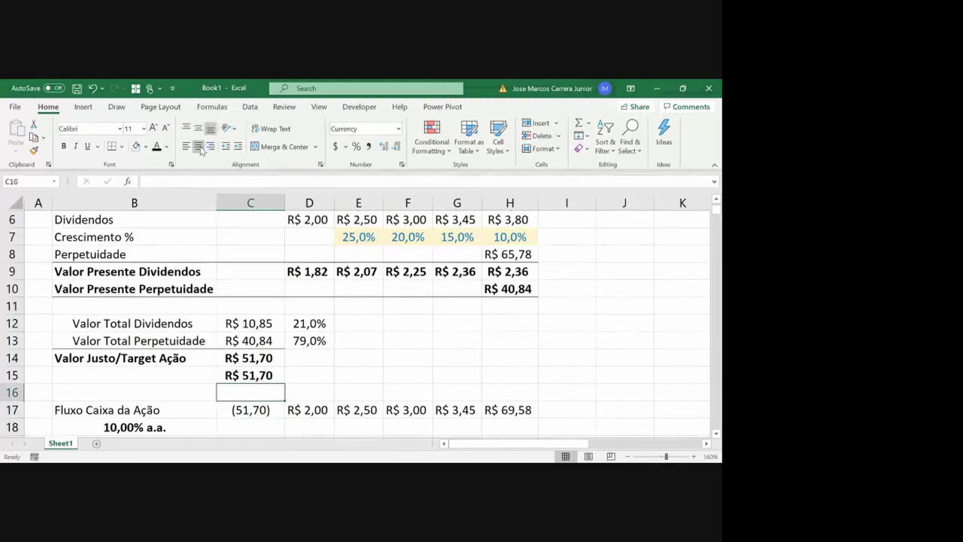